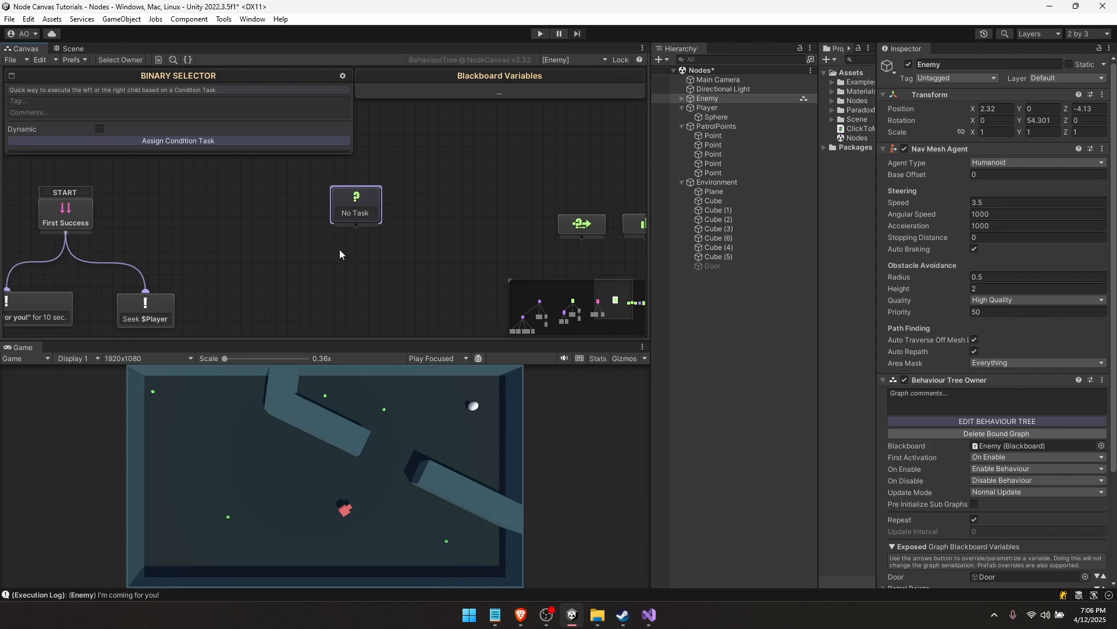
# Place a copy of the Seek $Player action node beneath the empty Binary Selector
pyautogui.click(340, 249)
pyautogui.click(341, 217)
pyautogui.moveTo(262, 248); pyautogui.dragTo(274, 275, button='middle')
pyautogui.click(187, 304)
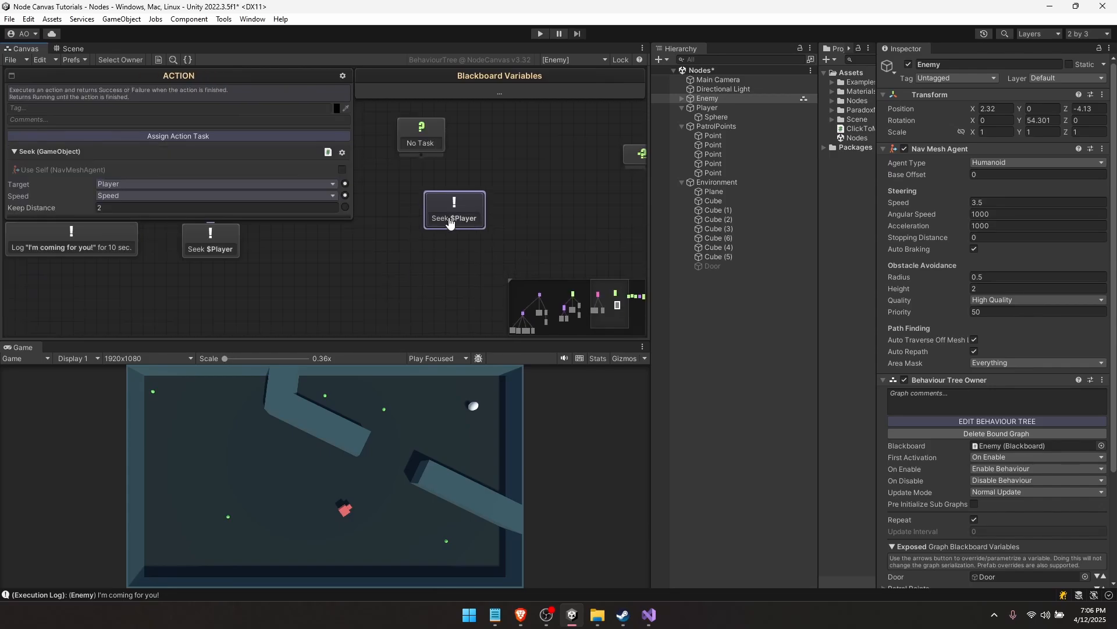
pyautogui.moveTo(452, 224); pyautogui.dragTo(477, 212)
pyautogui.click(421, 236)
# Place a copy of the Random Patrol $Patrol Points node beside it and connect the Binary Selector to patrol as TRUE and Seek as FALSE
pyautogui.hotkey('shift', 'space')
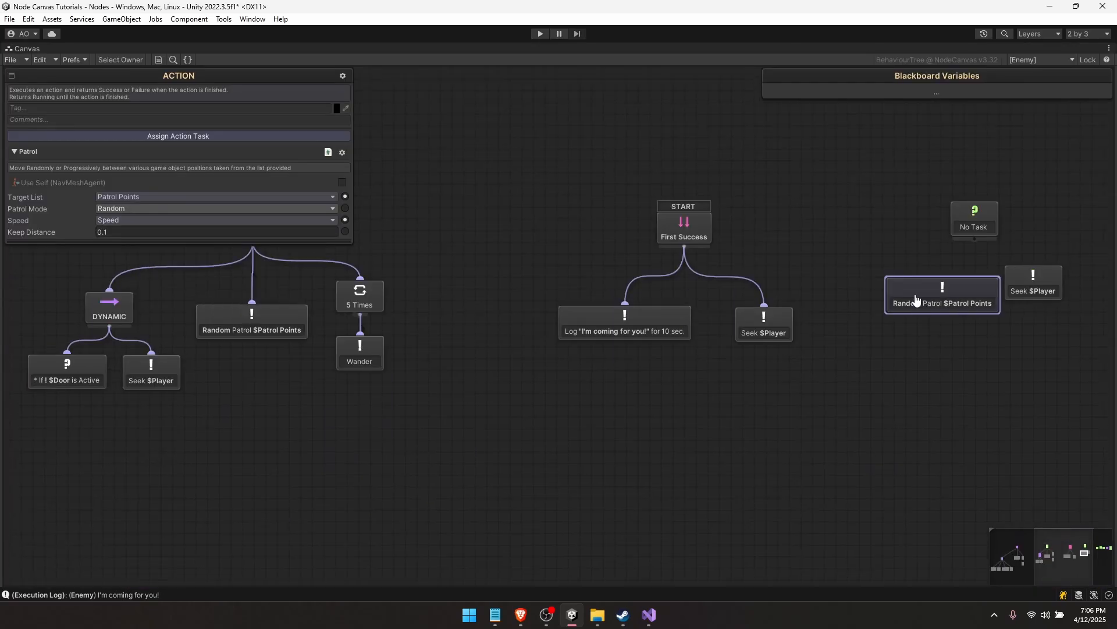
pyautogui.click(927, 343)
pyautogui.moveTo(926, 343); pyautogui.dragTo(301, 202, button='middle')
pyautogui.hotkey('shift', 'space')
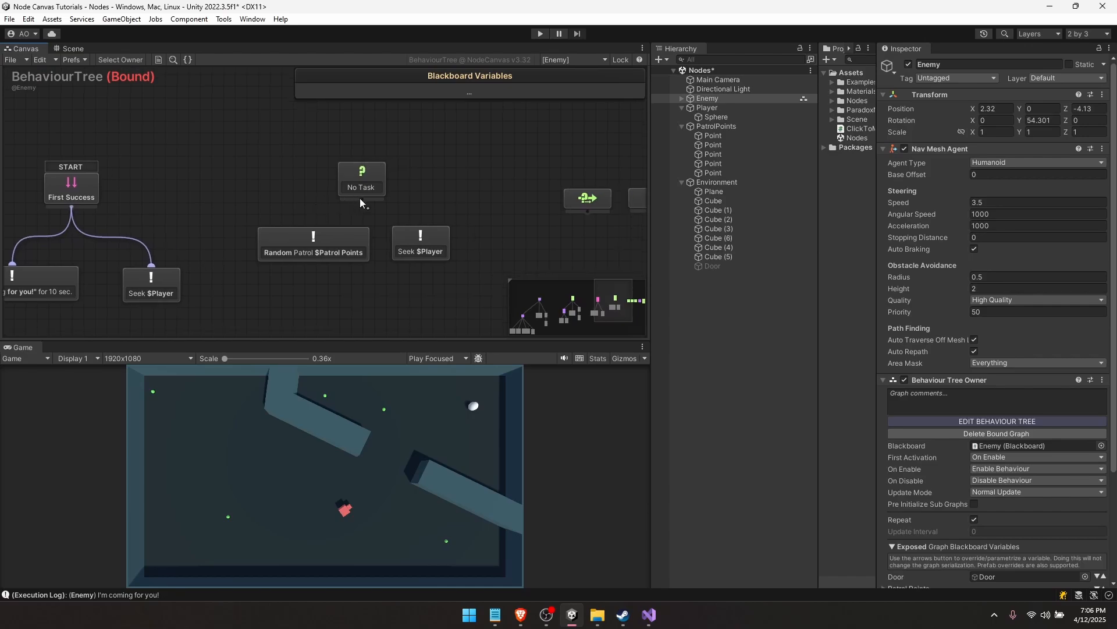
pyautogui.moveTo(362, 200); pyautogui.dragTo(325, 240)
pyautogui.moveTo(422, 240); pyautogui.dragTo(421, 239)
pyautogui.click(165, 282)
pyautogui.hotkey('ctrl', 'v')
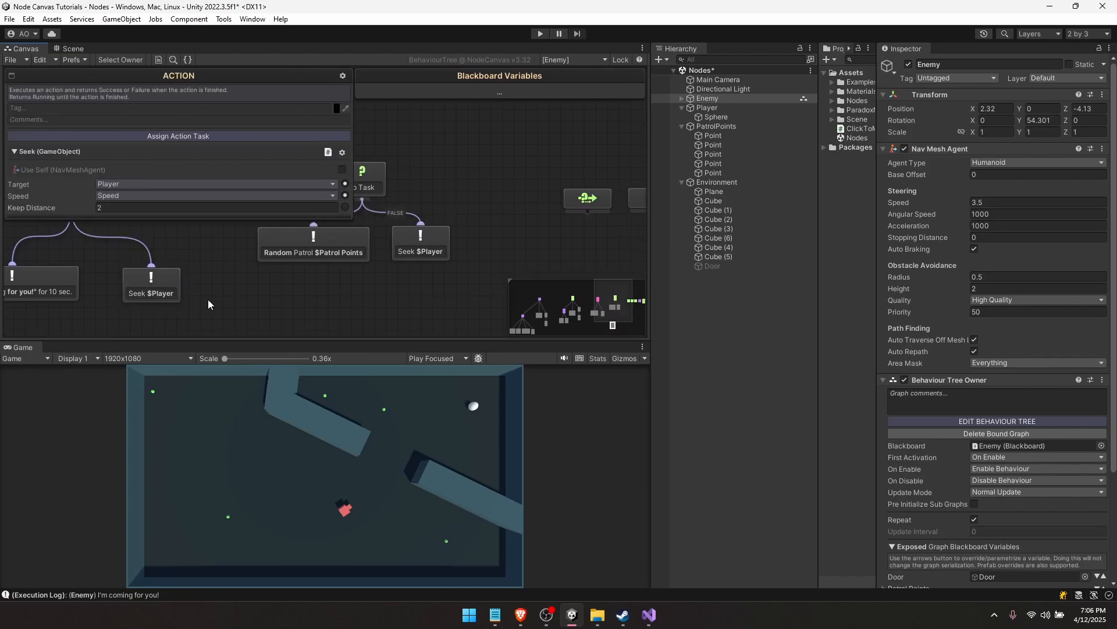
pyautogui.scroll(-1, 225, 295)
pyautogui.moveTo(234, 295); pyautogui.dragTo(237, 262, button='middle')
pyautogui.moveTo(307, 309); pyautogui.dragTo(450, 208)
pyautogui.hotkey('shift', 'space')
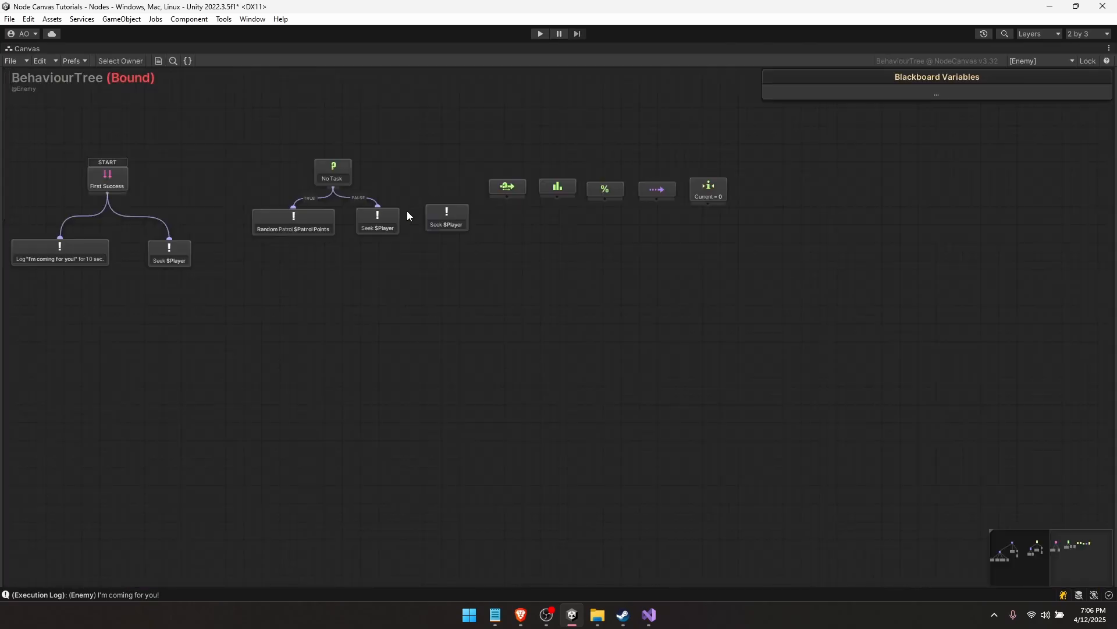
pyautogui.scroll(1, 407, 210)
pyautogui.moveTo(309, 245); pyautogui.dragTo(325, 219)
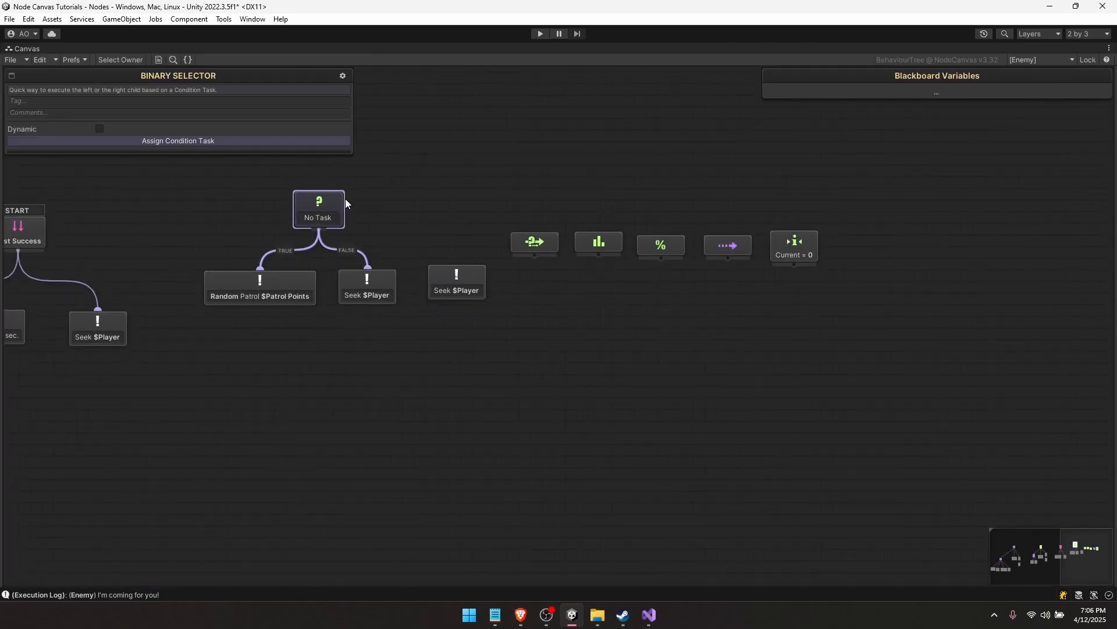
pyautogui.click(346, 211)
pyautogui.moveTo(345, 224); pyautogui.dragTo(367, 250, button='middle')
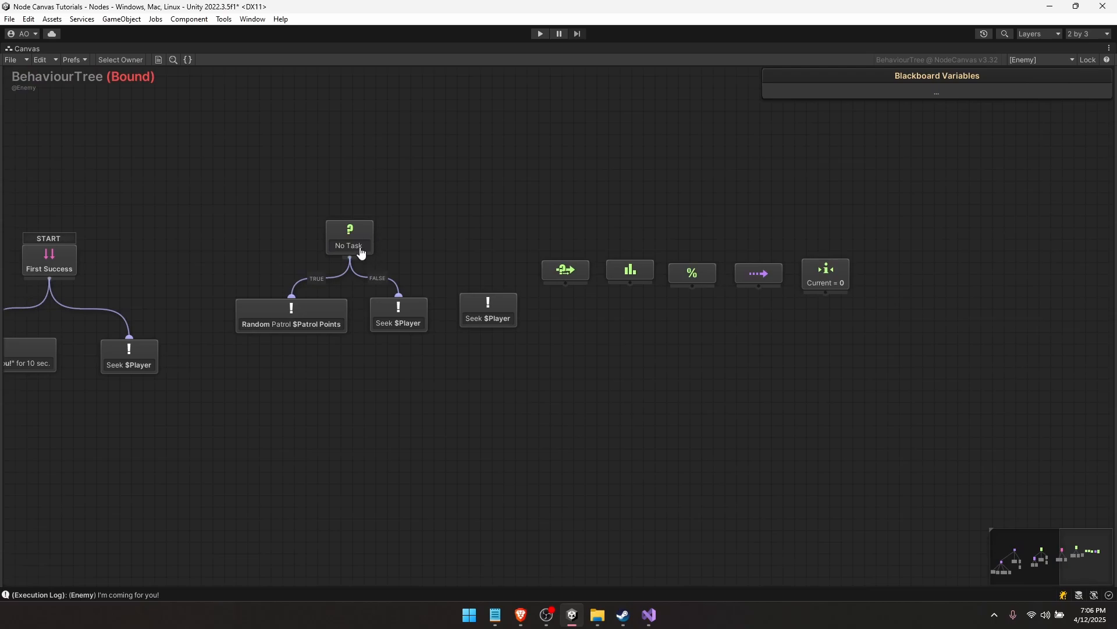
pyautogui.click(297, 313)
pyautogui.click(384, 319)
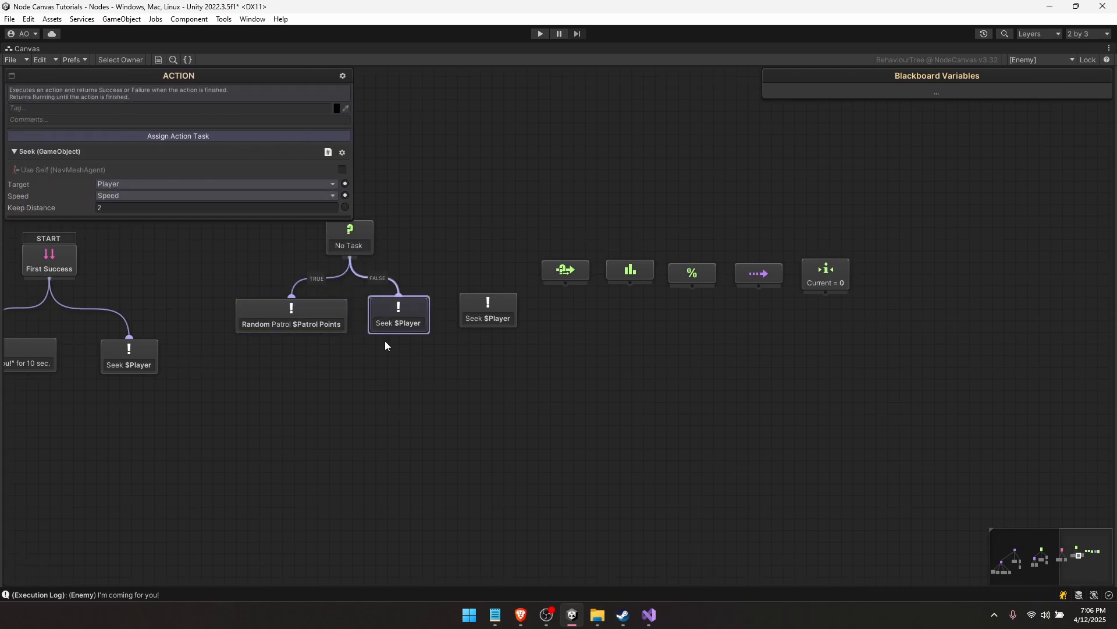
pyautogui.click(386, 342)
pyautogui.moveTo(391, 327); pyautogui.dragTo(531, 395, button='middle')
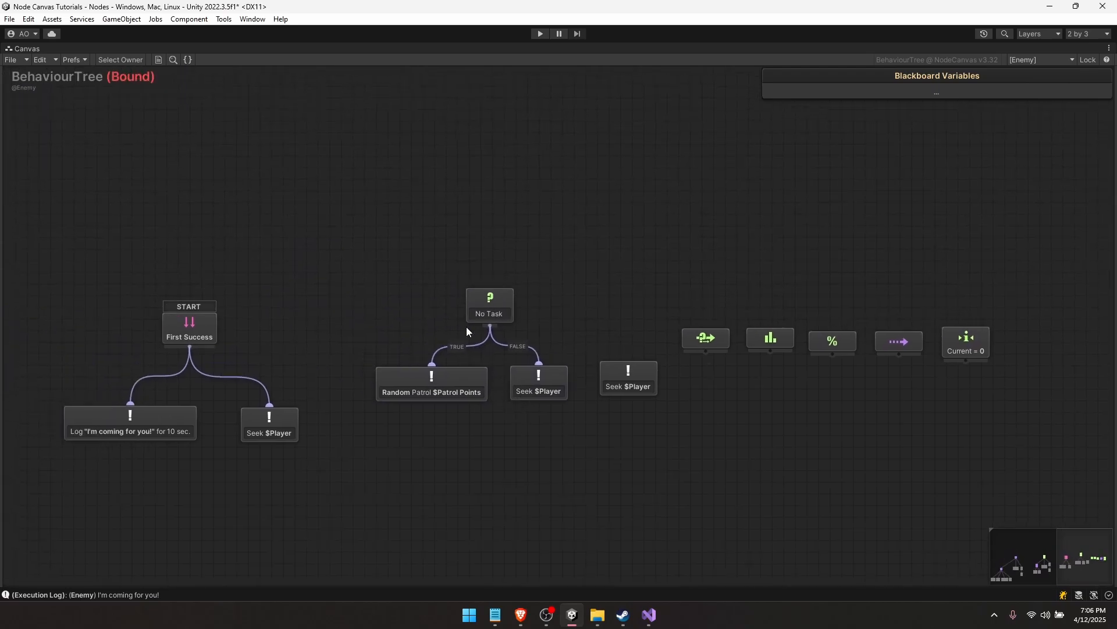
pyautogui.click(604, 380)
pyautogui.press('Delete')
# Centre the Binary Selector above its two children and assign it the GameObject Is Active condition
pyautogui.moveTo(483, 312); pyautogui.dragTo(472, 313)
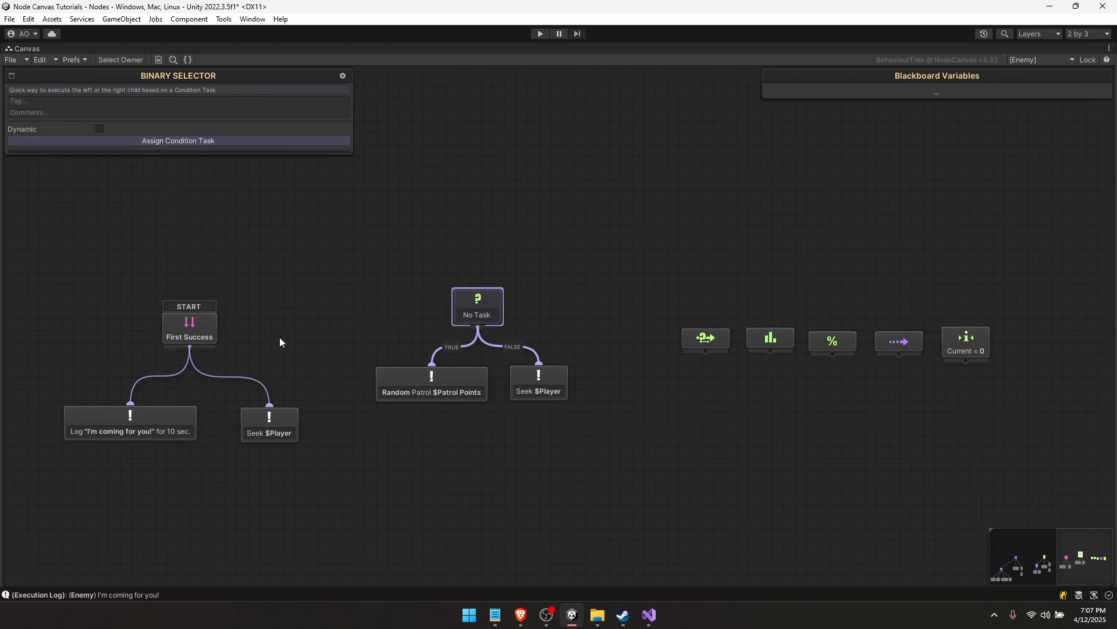
pyautogui.click(186, 143)
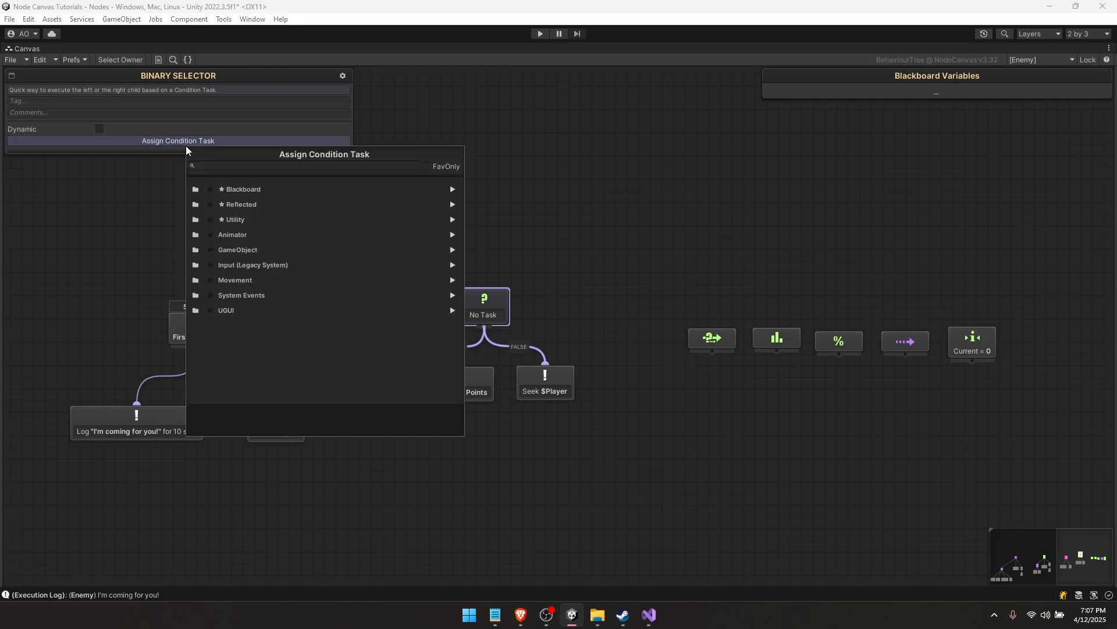
pyautogui.click(223, 167)
pyautogui.write('active')
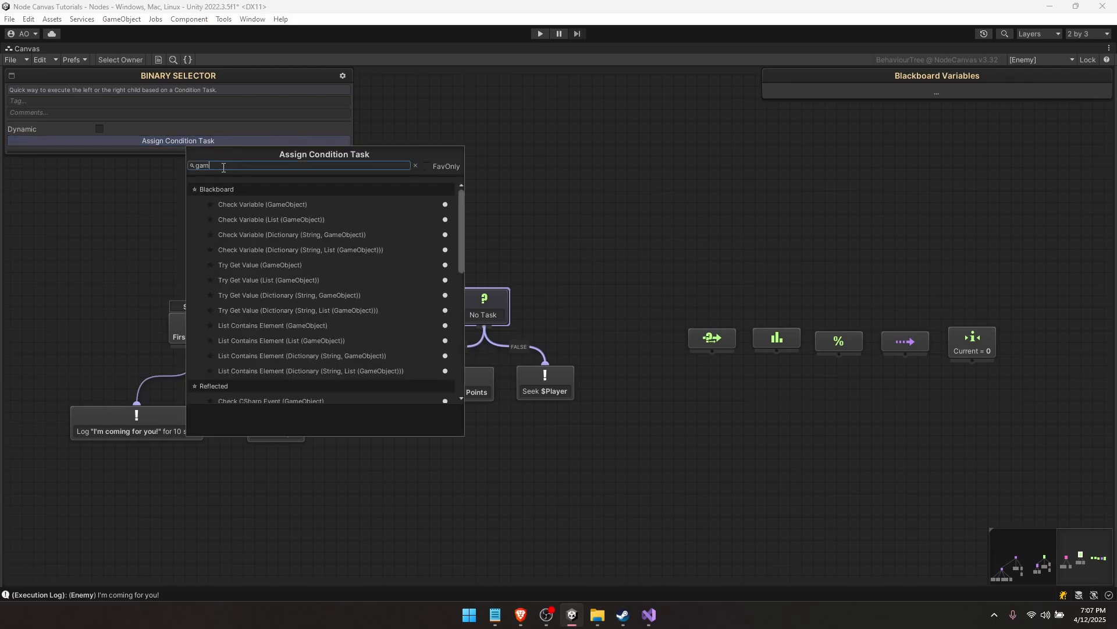
pyautogui.press('Return')
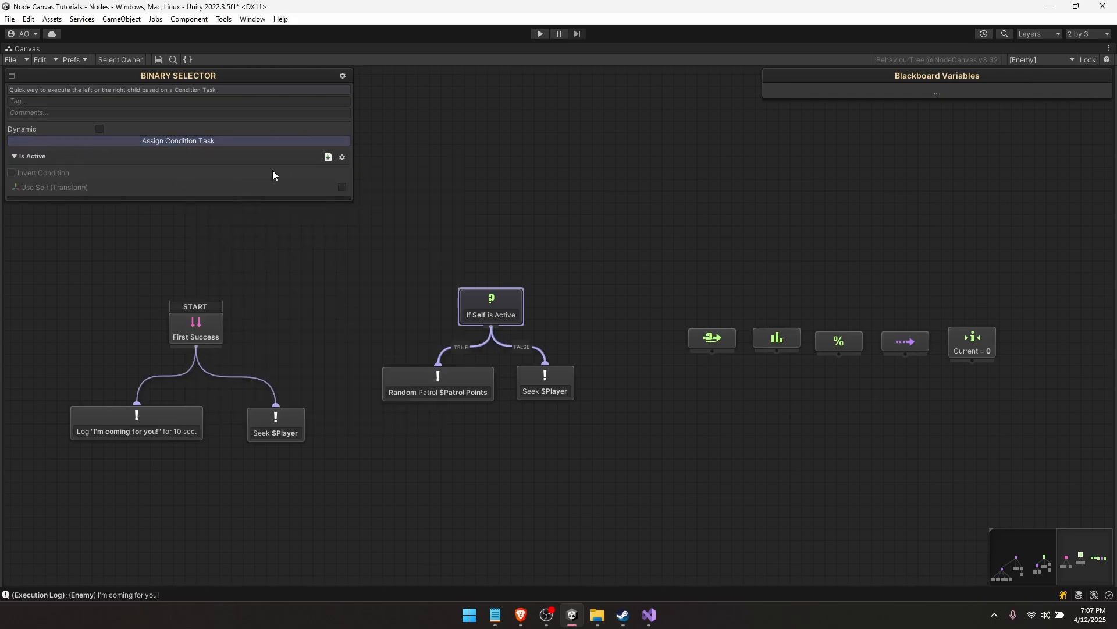
# Make the Is Active condition check the graph's Door variable instead of the agent itself
pyautogui.click(343, 187)
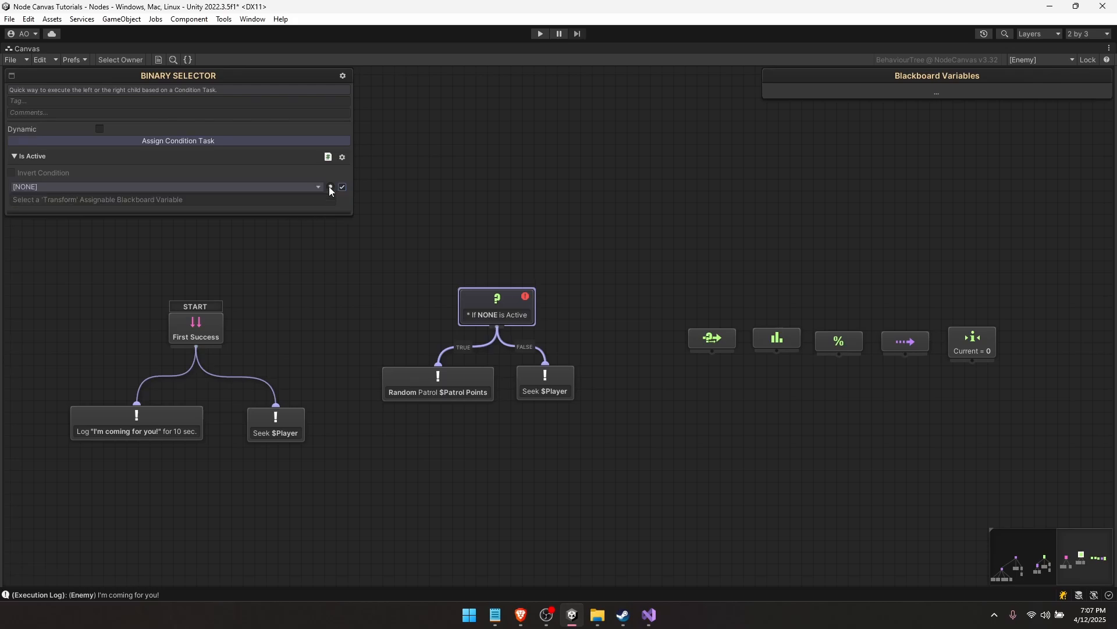
pyautogui.click(210, 187)
pyautogui.moveTo(44, 226)
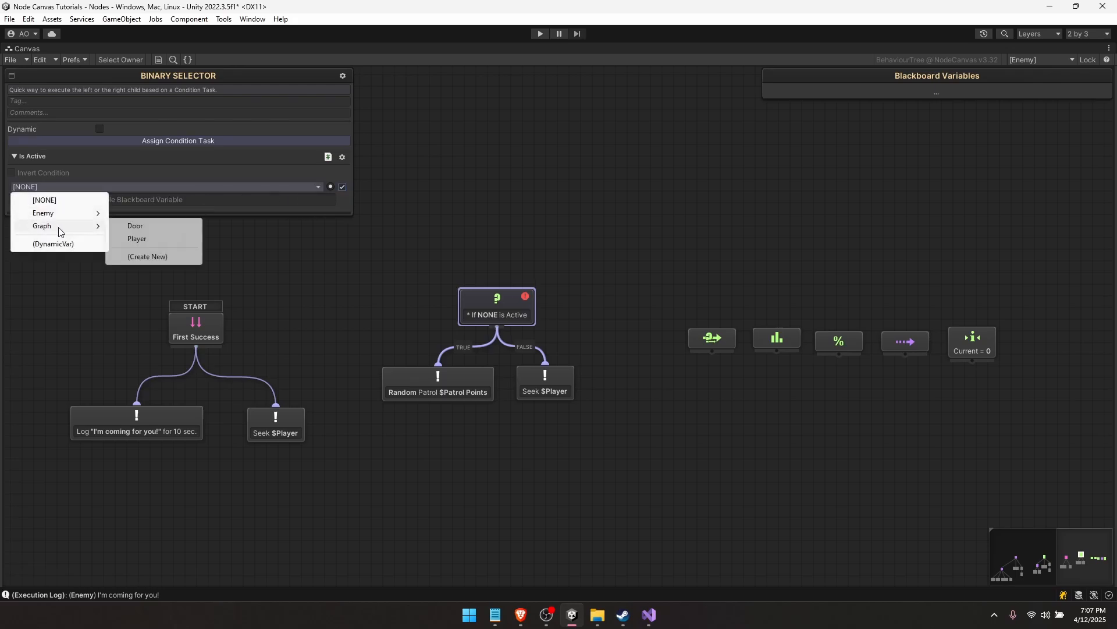
pyautogui.click(131, 226)
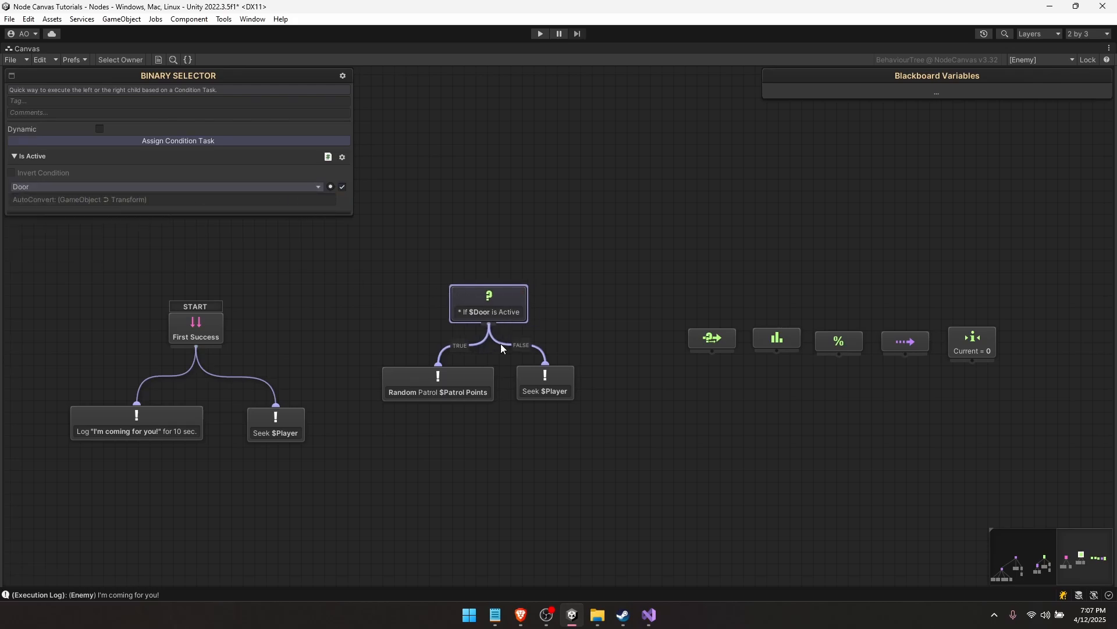
# Space the Random Patrol and Seek $Player nodes farther apart beneath the Door selector
pyautogui.moveTo(457, 391); pyautogui.dragTo(438, 390)
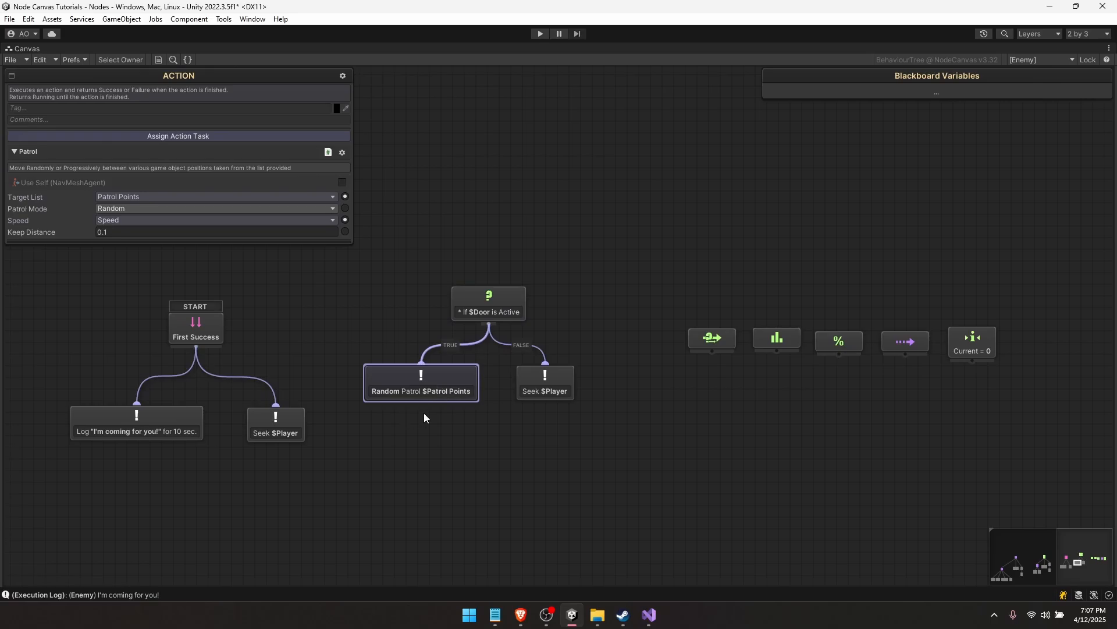
pyautogui.click(492, 314)
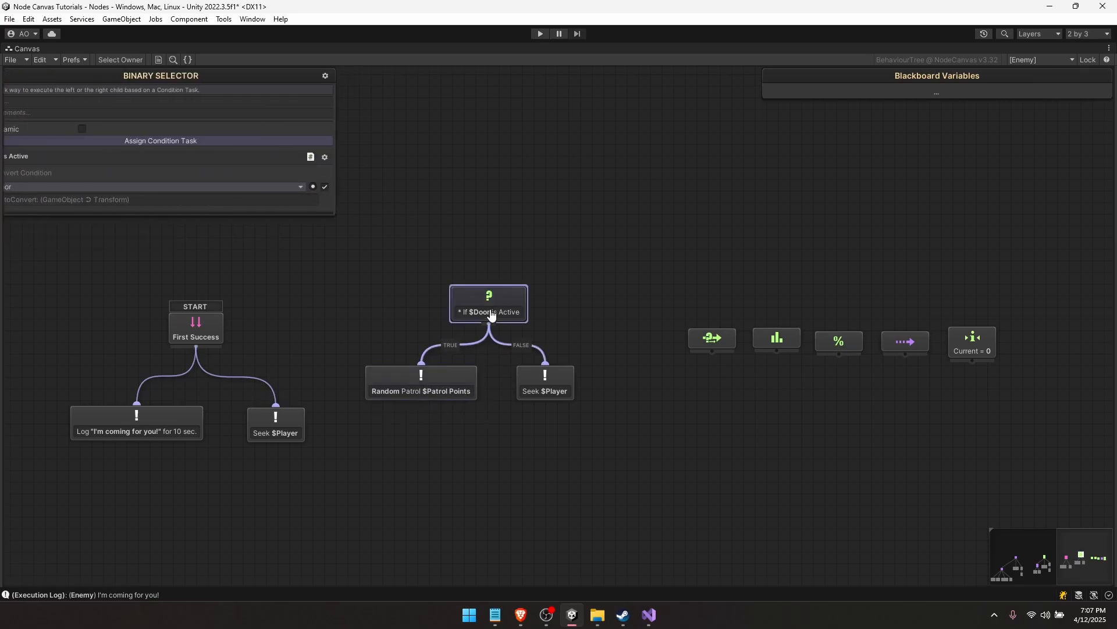
pyautogui.click(547, 399)
pyautogui.click(417, 210)
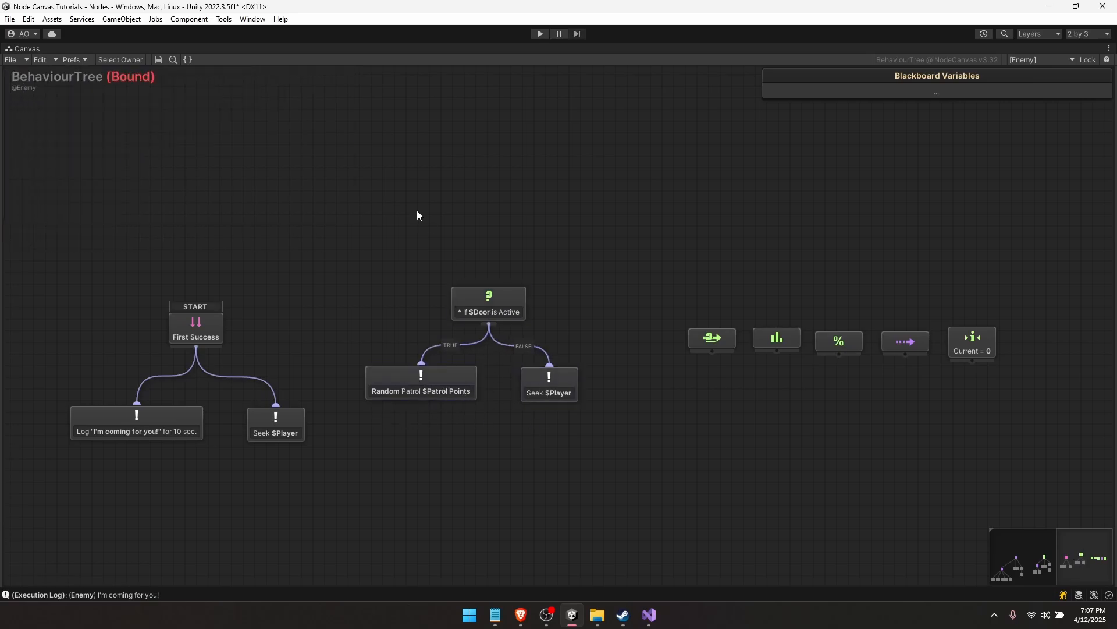
# Return to the full editor layout and set the Door Binary Selector as the behaviour tree's start node
pyautogui.hotkey('shift', 'space')
pyautogui.moveTo(302, 214); pyautogui.dragTo(169, 160, button='middle')
pyautogui.click(264, 202)
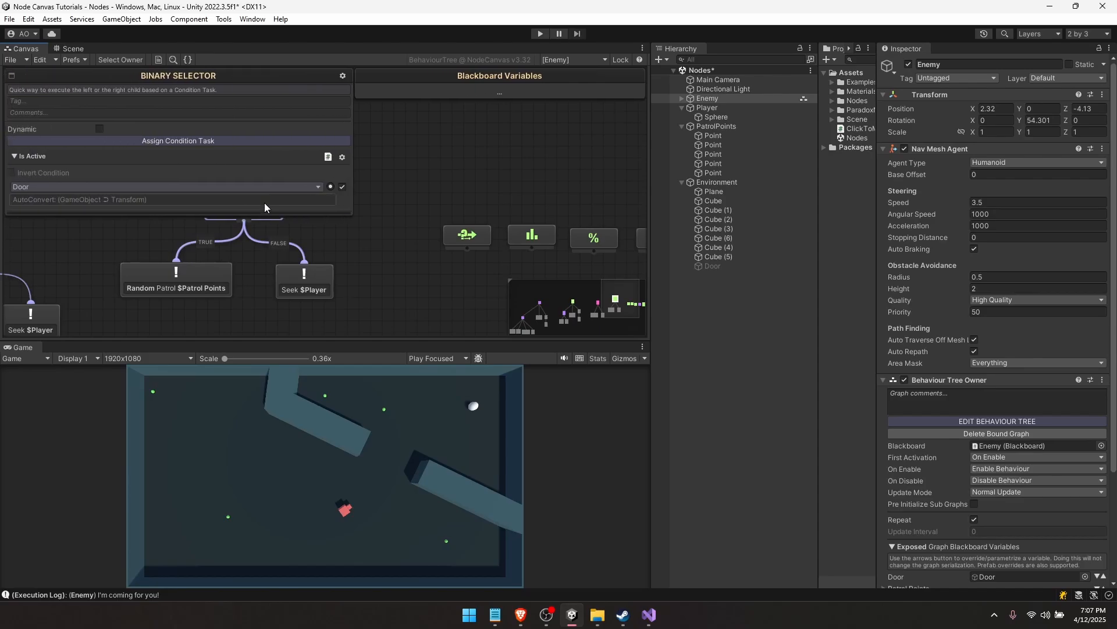
pyautogui.moveTo(264, 202); pyautogui.dragTo(410, 231, button='middle')
pyautogui.rightClick(398, 218)
pyautogui.click(434, 226)
pyautogui.click(480, 197)
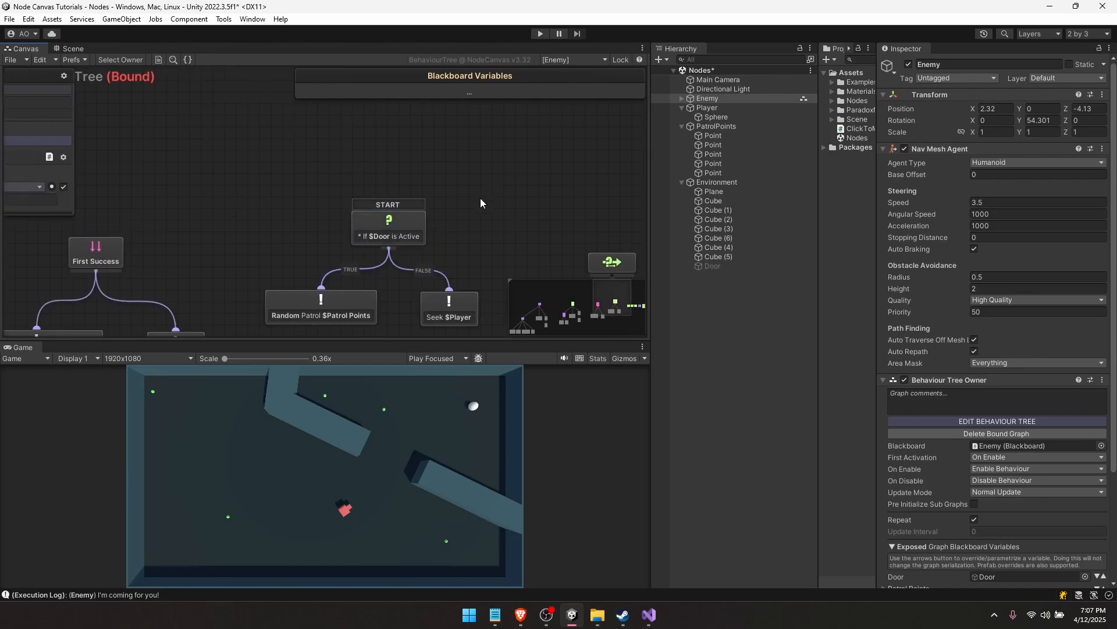
# Play the scene, activate and deactivate the Door object twice to test the selector's branching, and stop playing
pyautogui.scroll(-2, 495, 152)
pyautogui.click(542, 34)
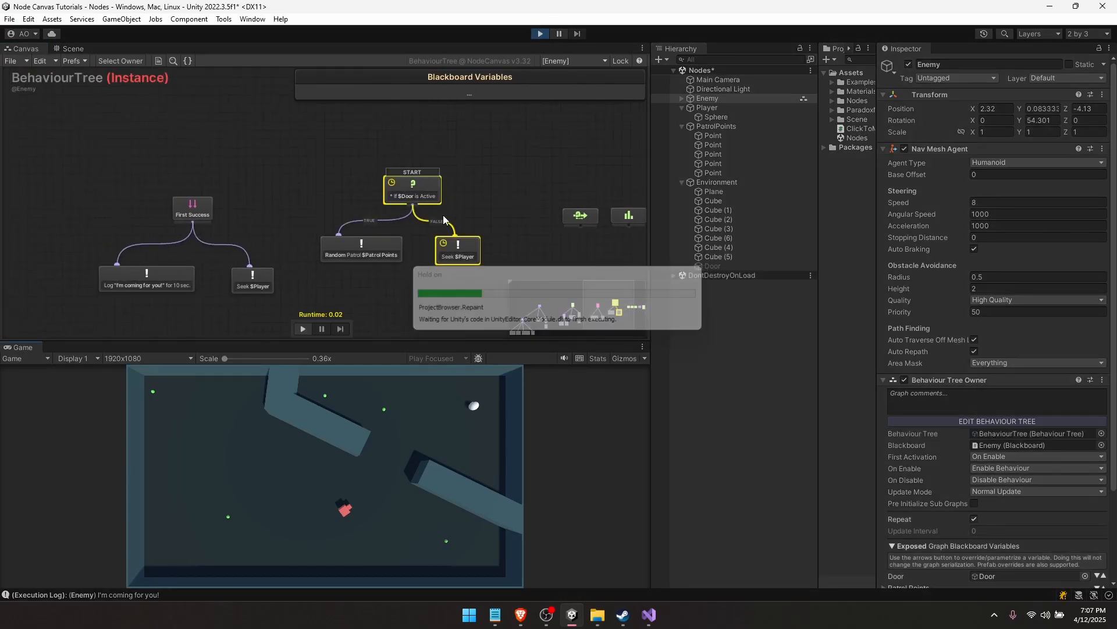
pyautogui.click(738, 275)
pyautogui.click(738, 266)
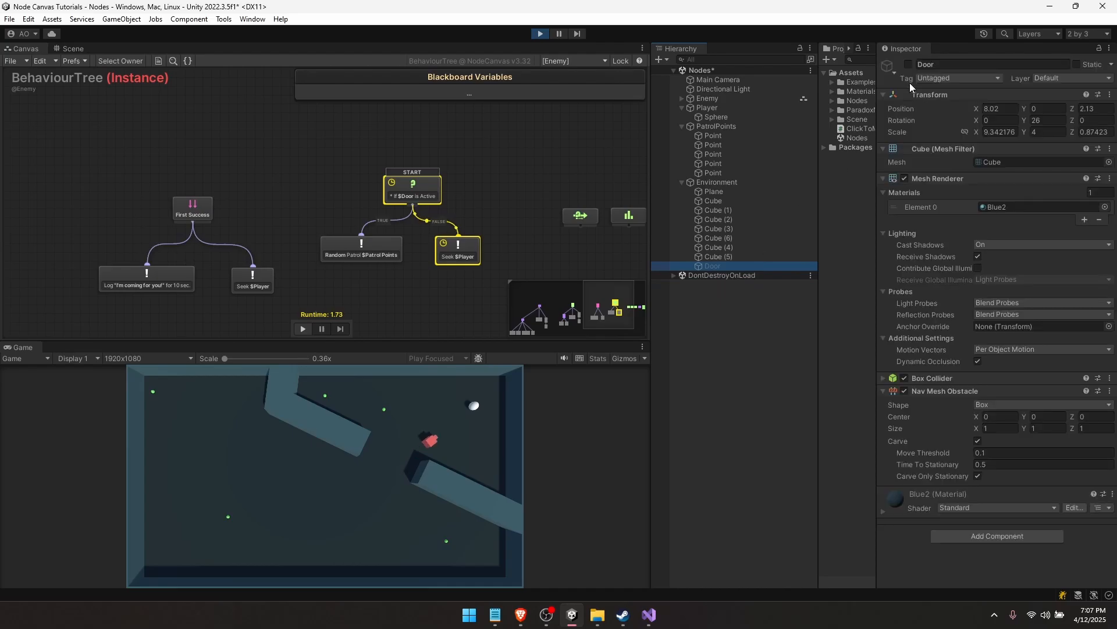
pyautogui.click(907, 64)
pyautogui.click(907, 67)
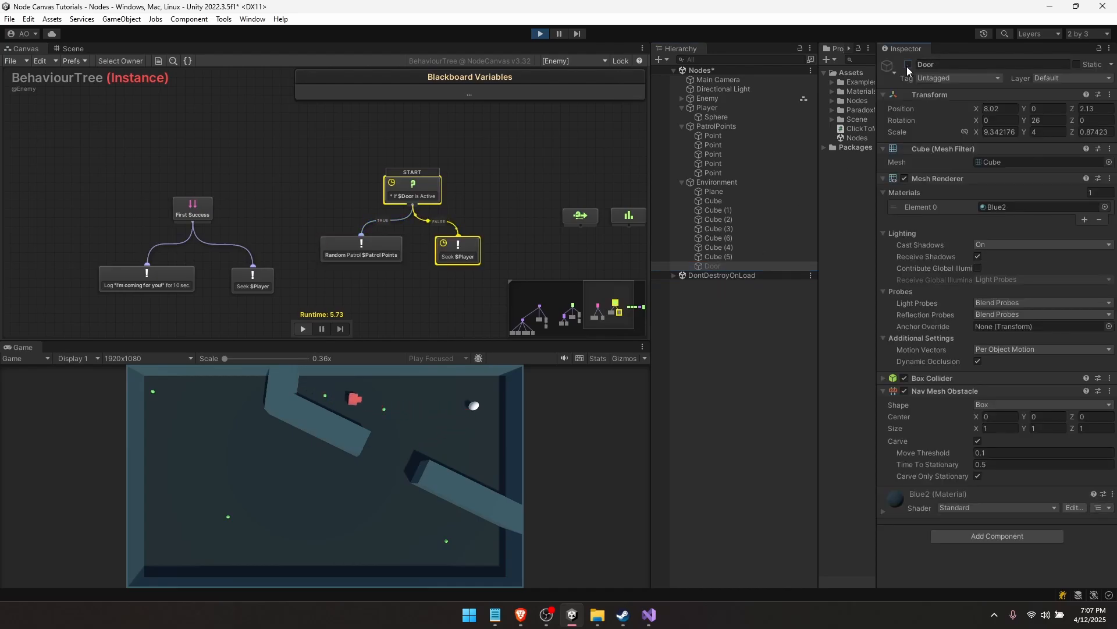
pyautogui.click(907, 67)
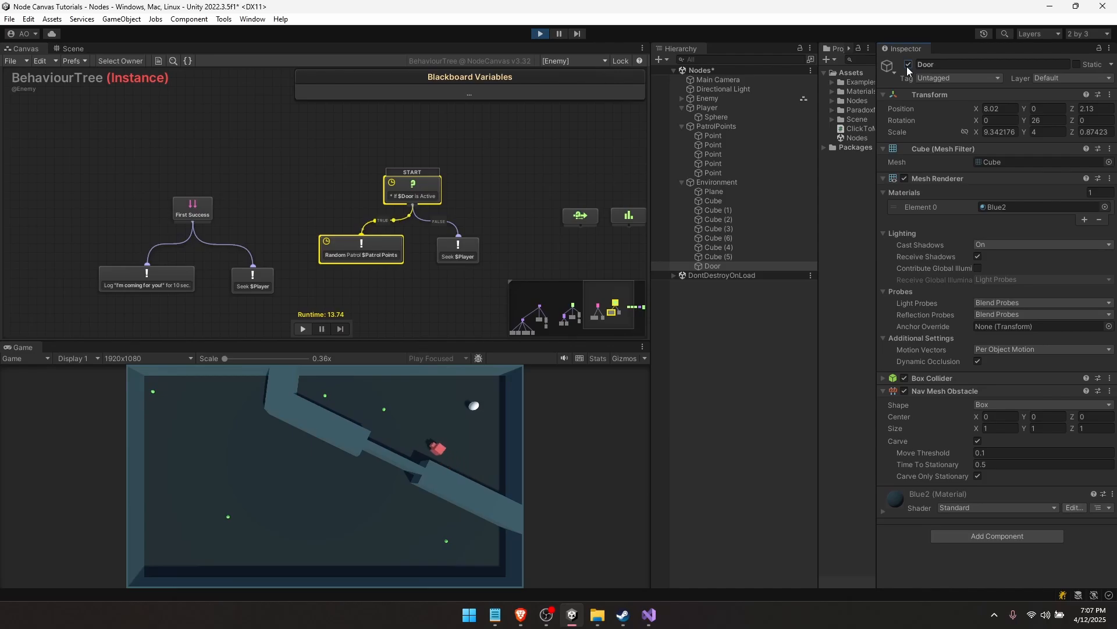
pyautogui.click(908, 65)
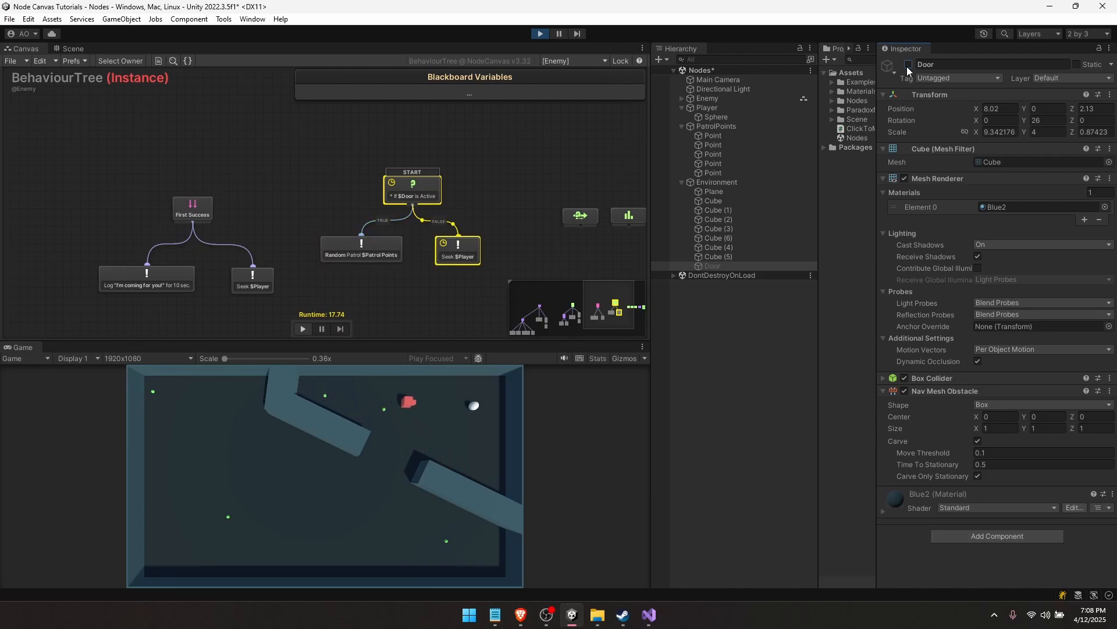
pyautogui.hotkey('ctrl', 'p')
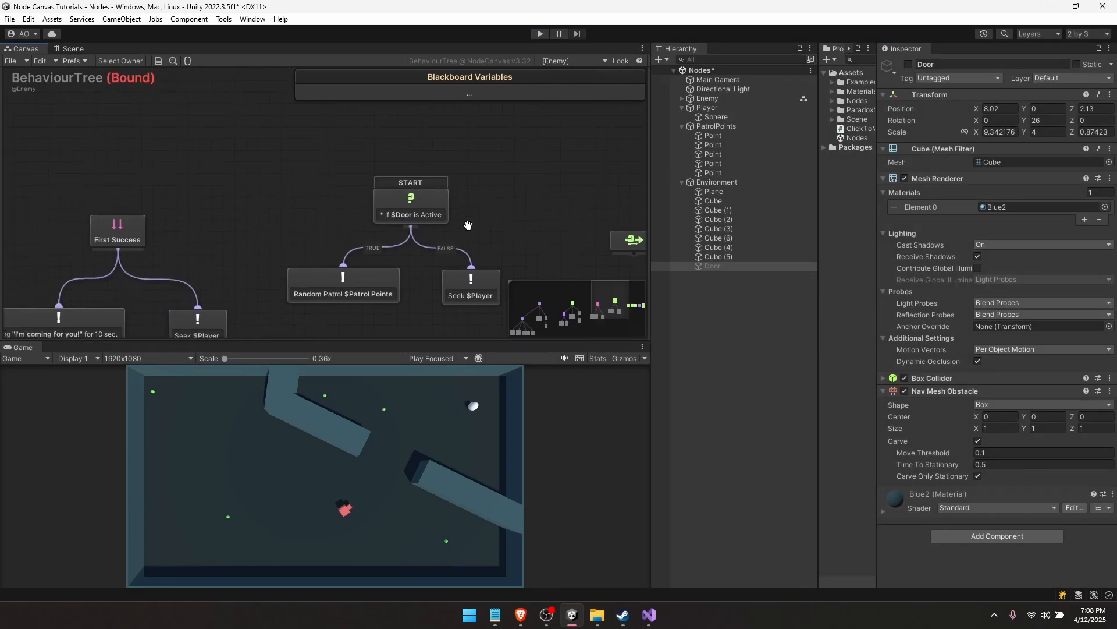
# Enable Dynamic on the Binary Selector that checks whether the Door is active
pyautogui.scroll(3, 457, 184)
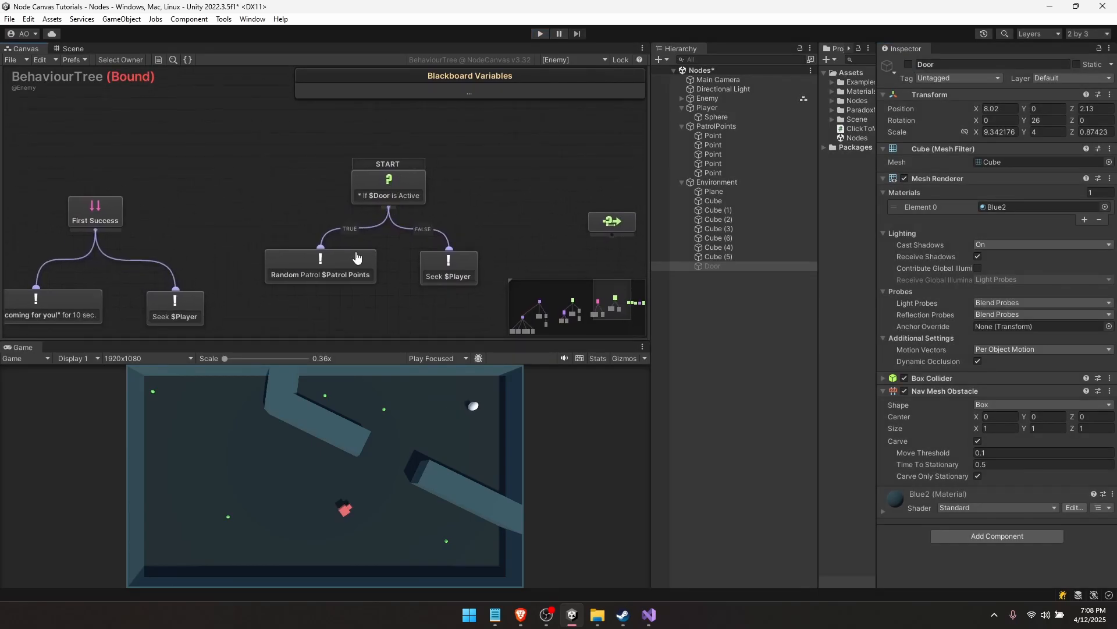
pyautogui.click(406, 189)
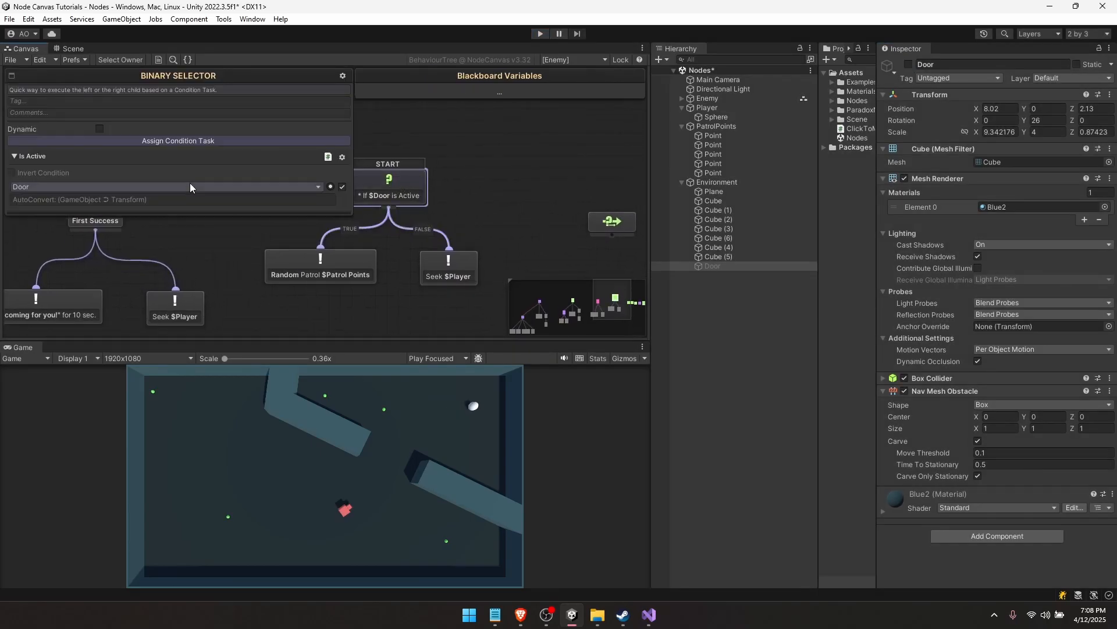
pyautogui.click(99, 128)
pyautogui.click(544, 183)
# Play the scene again, toggle the Door object's active state to test dynamic branch switching, and stop playing
pyautogui.click(540, 33)
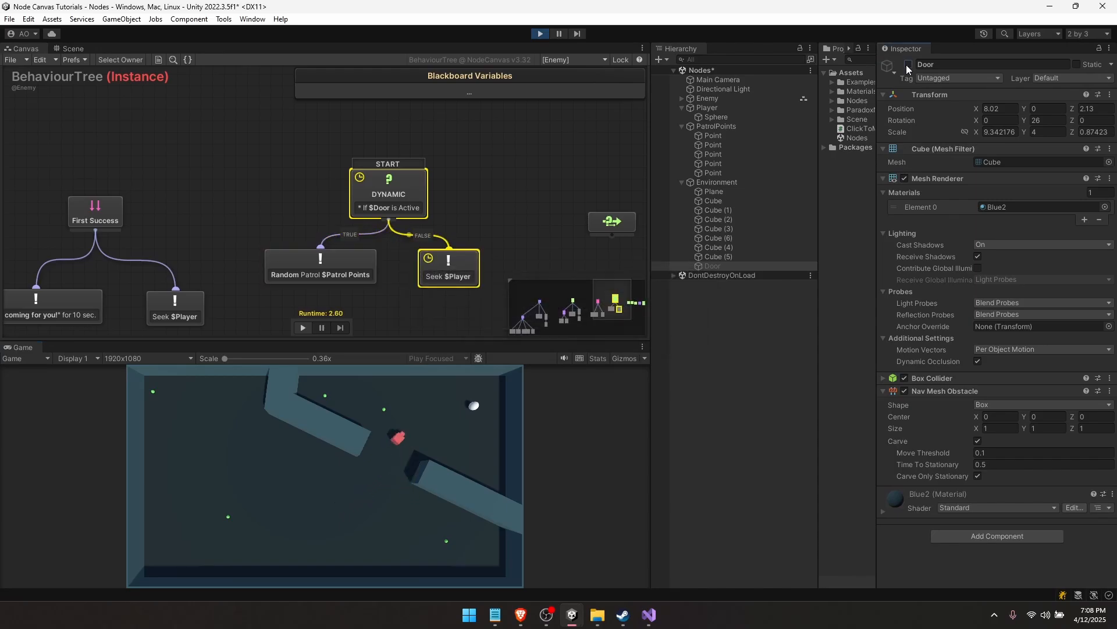
pyautogui.click(906, 64)
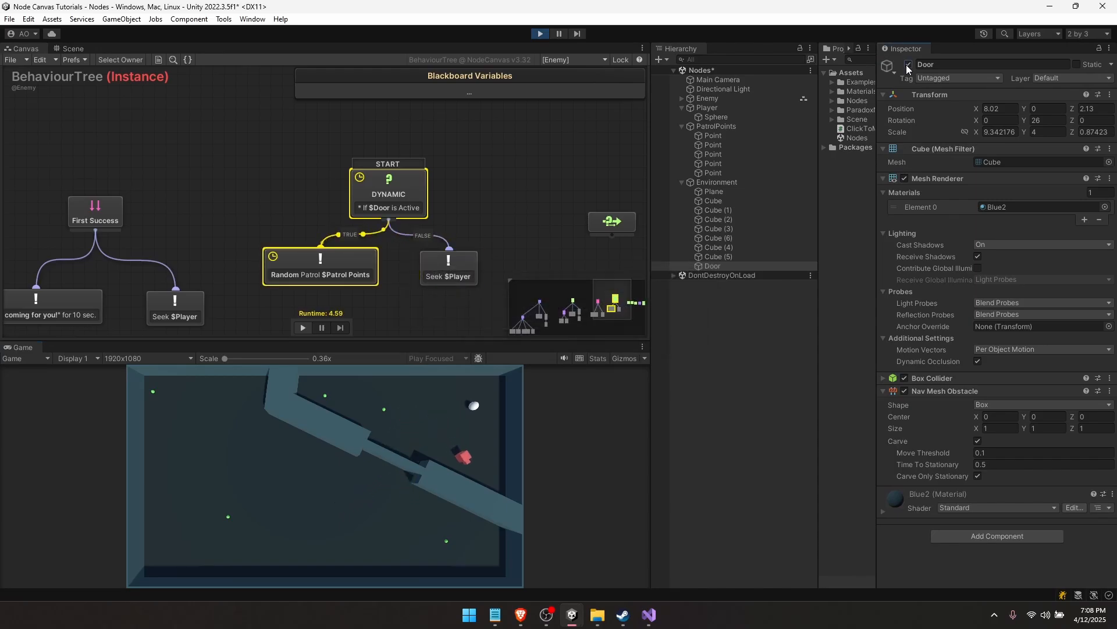
pyautogui.click(908, 64)
pyautogui.click(908, 64)
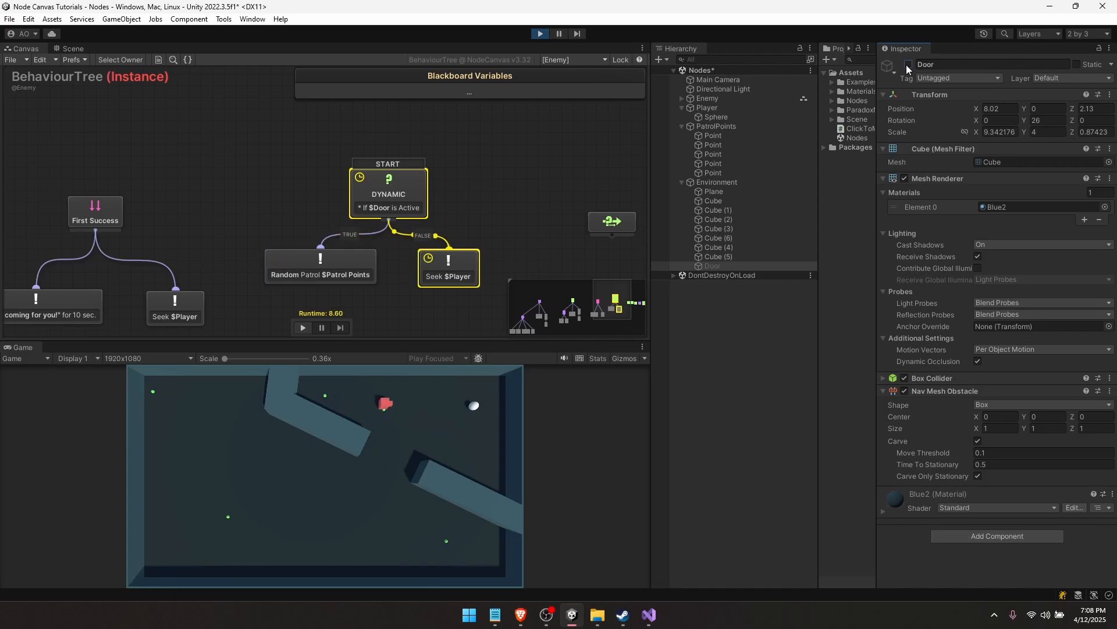
pyautogui.hotkey('ctrl', 'p')
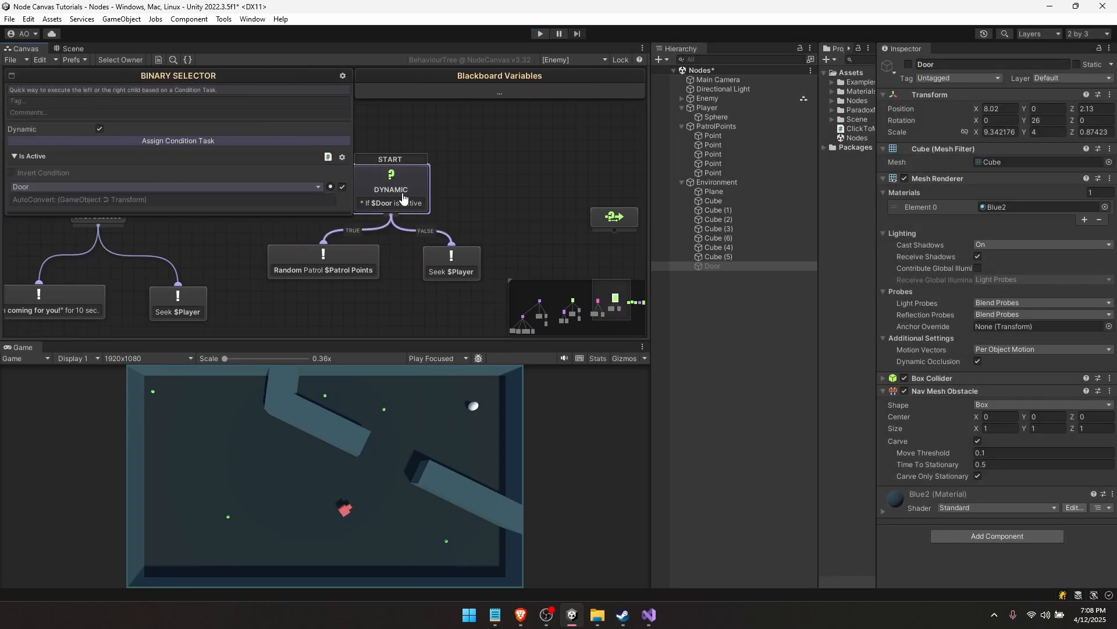
# Add a Target Within Distance condition to the Binary Selector alongside its Door Is Active condition
pyautogui.moveTo(404, 198); pyautogui.dragTo(479, 192, button='middle')
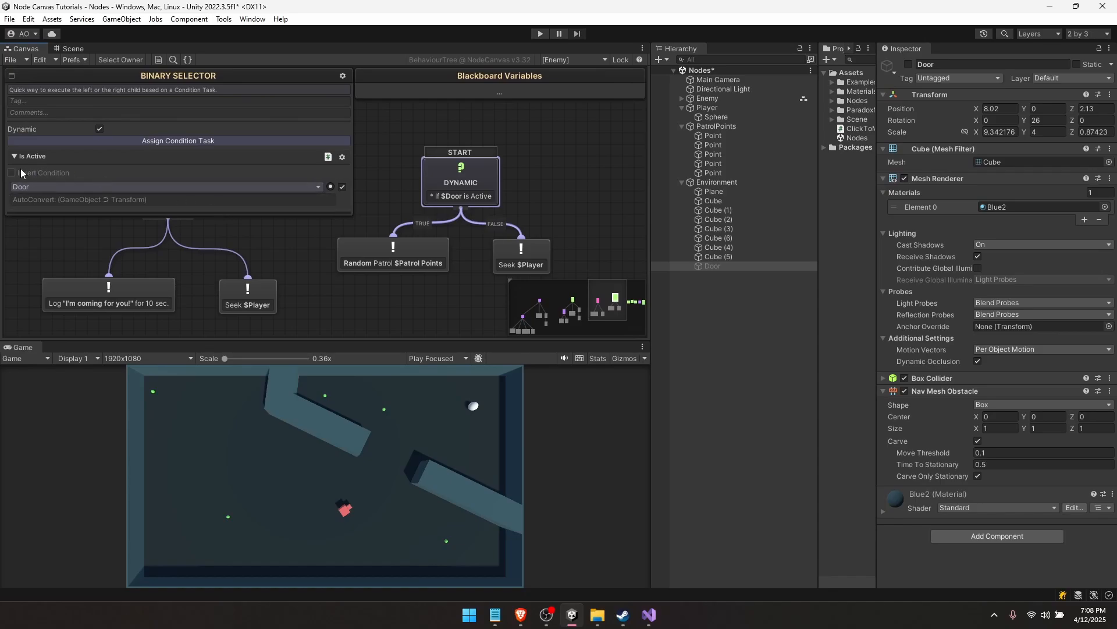
pyautogui.click(190, 140)
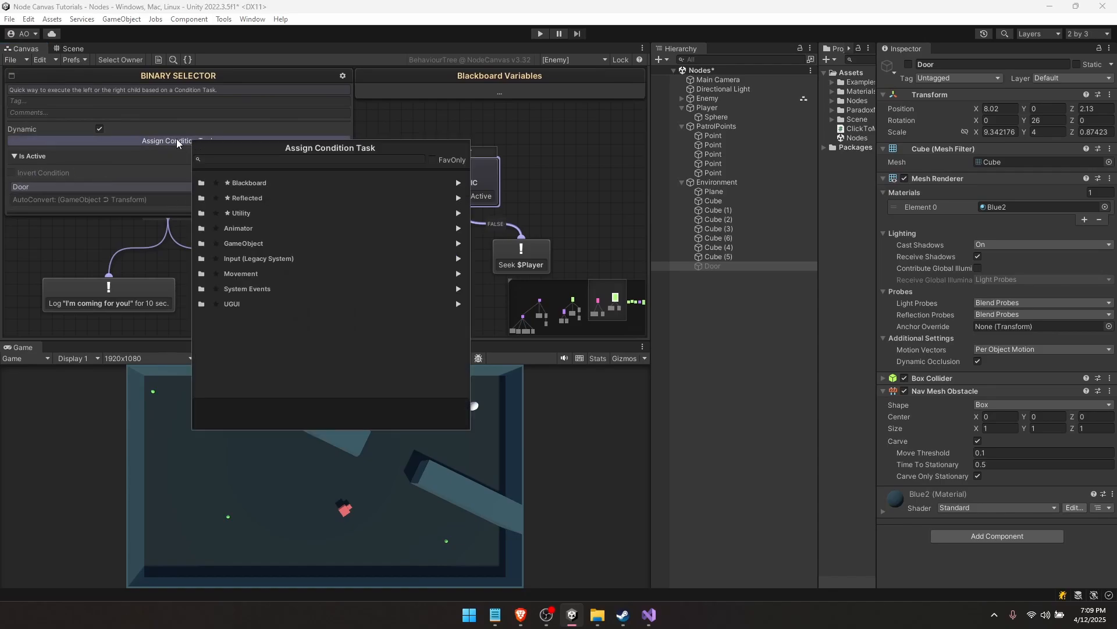
pyautogui.click(235, 161)
pyautogui.write('dist')
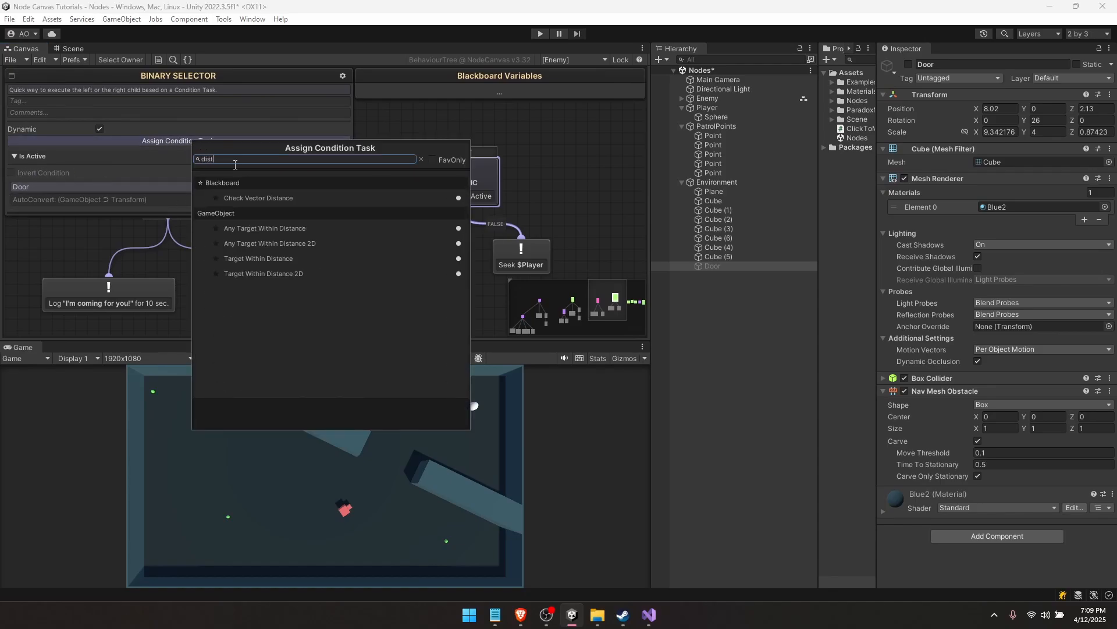
pyautogui.press('Down')
pyautogui.press('Down')
pyautogui.press('Down')
pyautogui.press('Return')
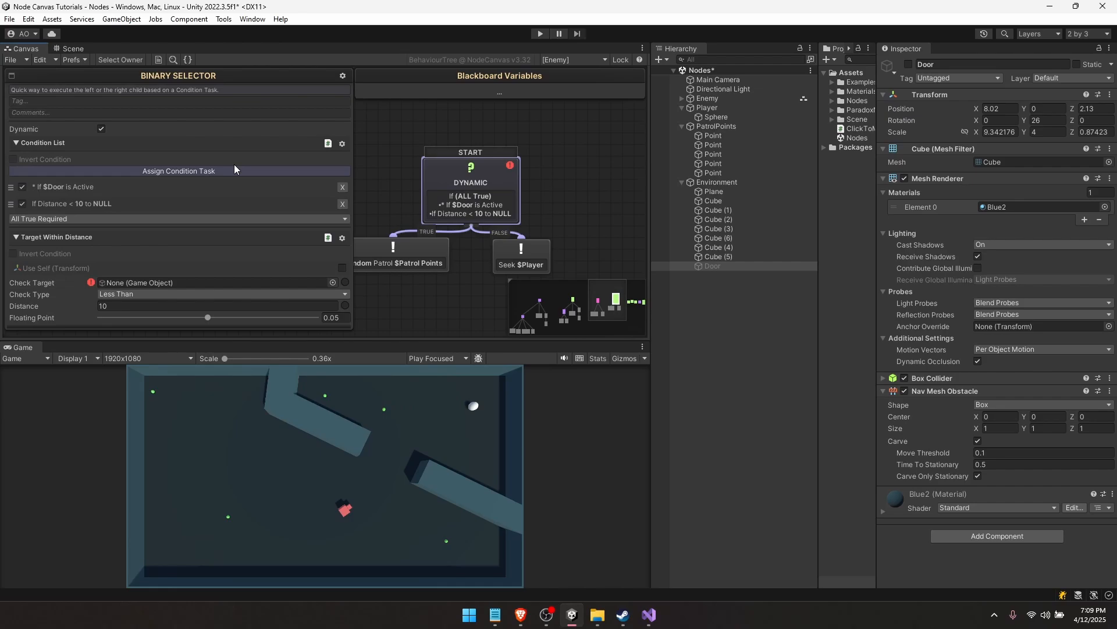
# Link the distance condition's Check Target to the Player variable and set its Distance to 15
pyautogui.click(345, 282)
pyautogui.click(226, 281)
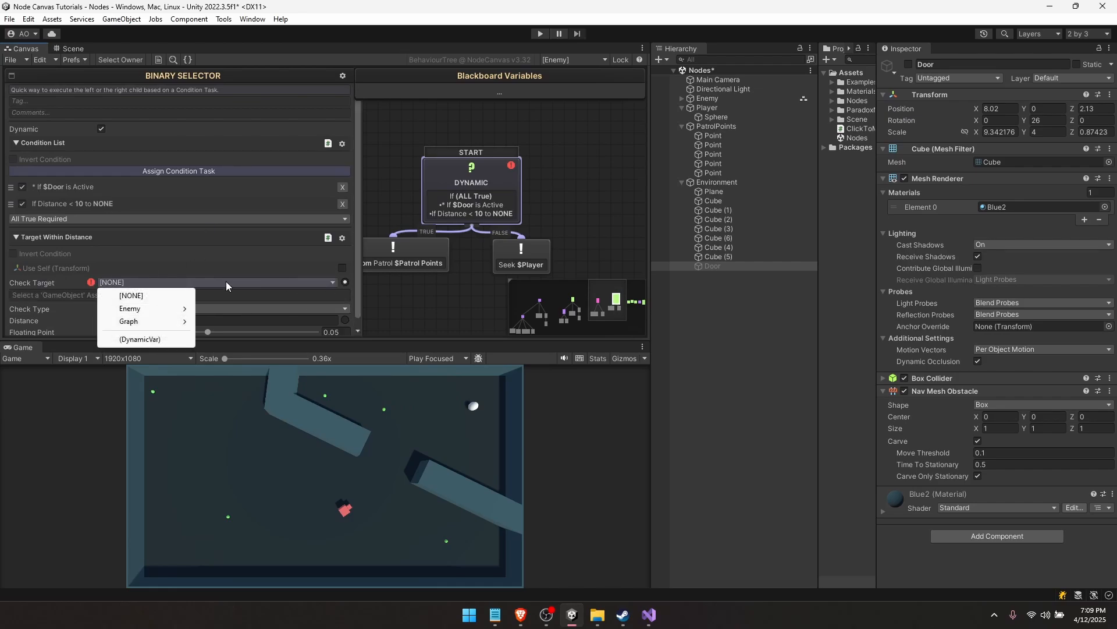
pyautogui.moveTo(192, 323)
pyautogui.click(223, 333)
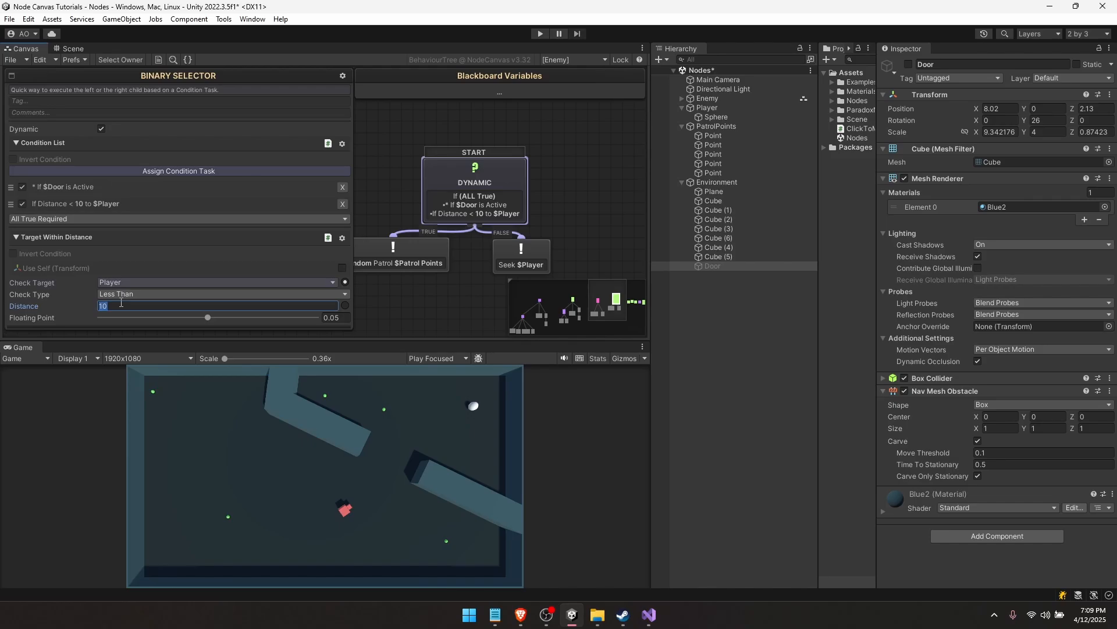
pyautogui.write('15')
pyautogui.click(458, 202)
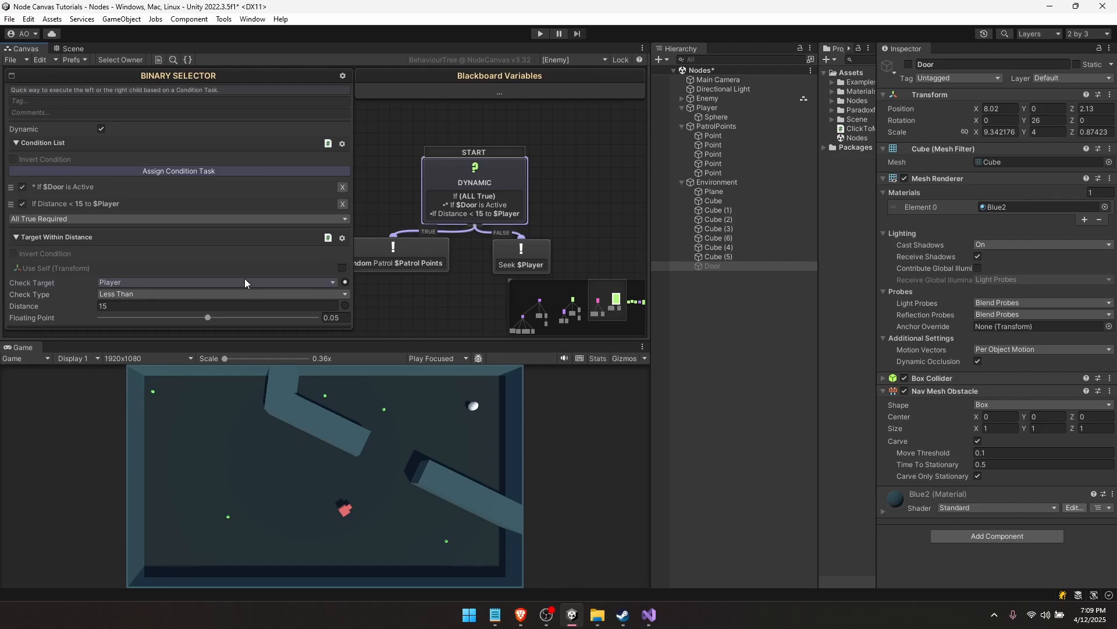
# Set the Binary Selector's condition list to Any True Suffice
pyautogui.click(44, 237)
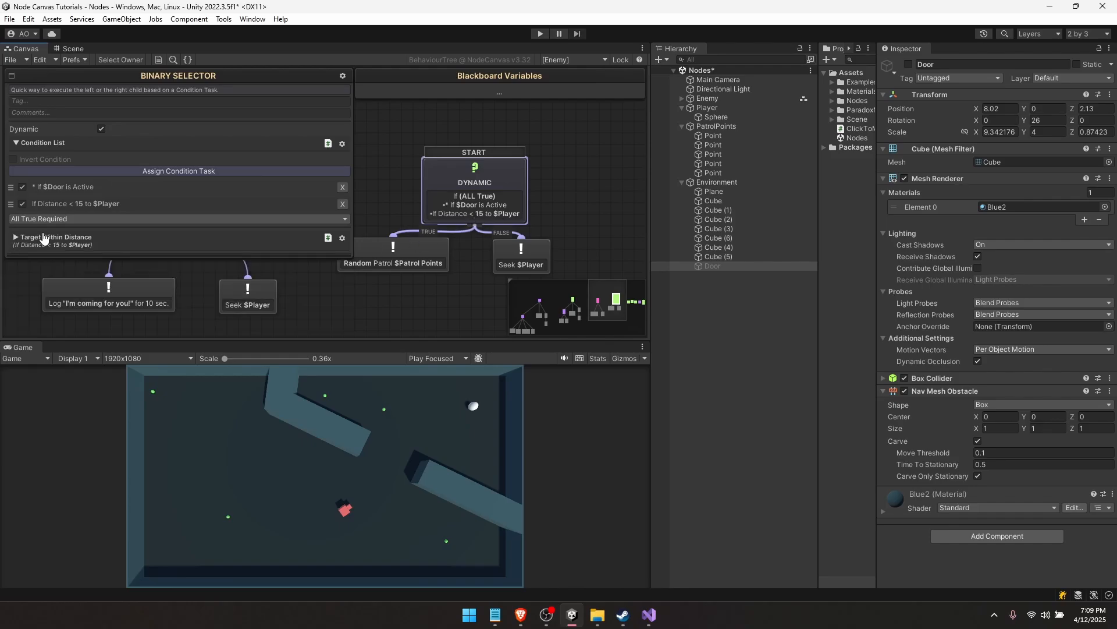
pyautogui.click(61, 219)
pyautogui.click(72, 245)
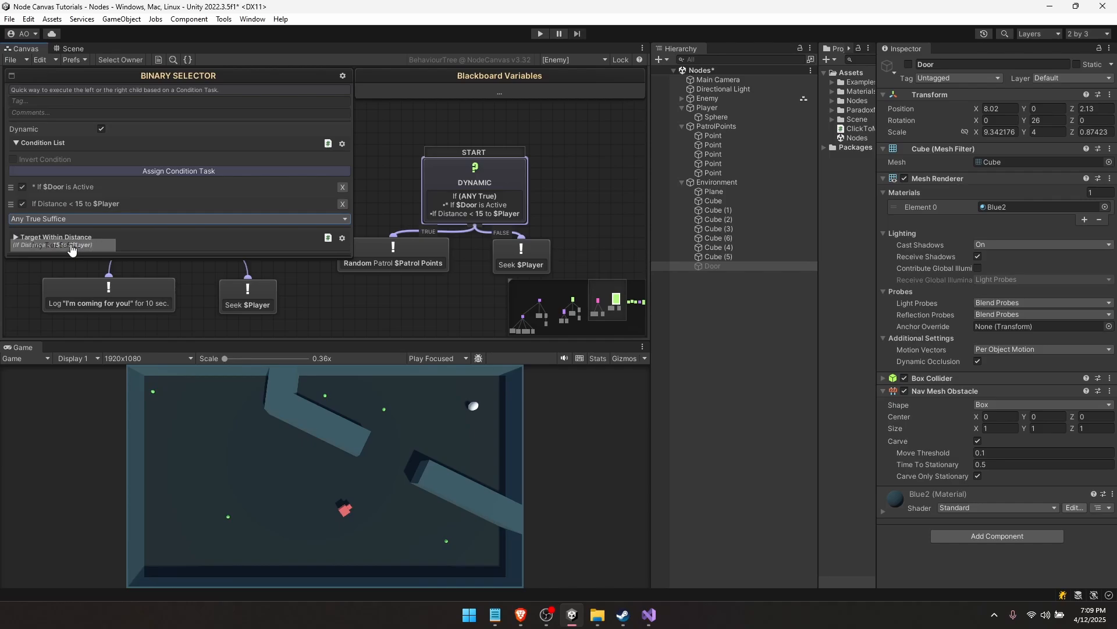
pyautogui.click(553, 205)
pyautogui.click(460, 224)
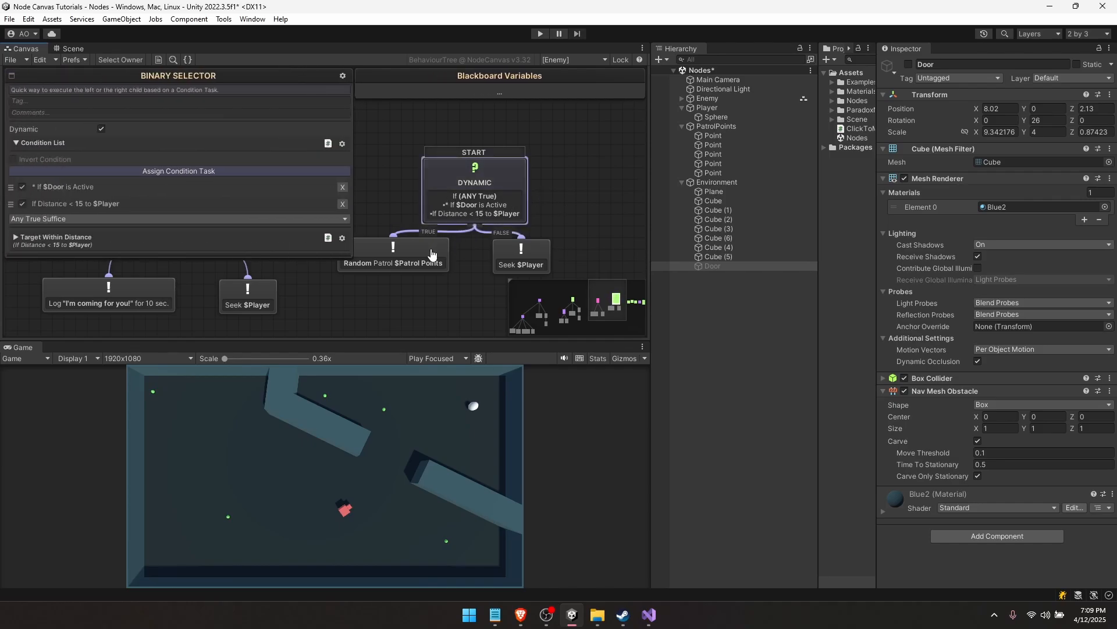
# Invert the Door Is Active condition in the Binary Selector's condition list
pyautogui.click(72, 186)
pyautogui.click(52, 187)
pyautogui.click(108, 189)
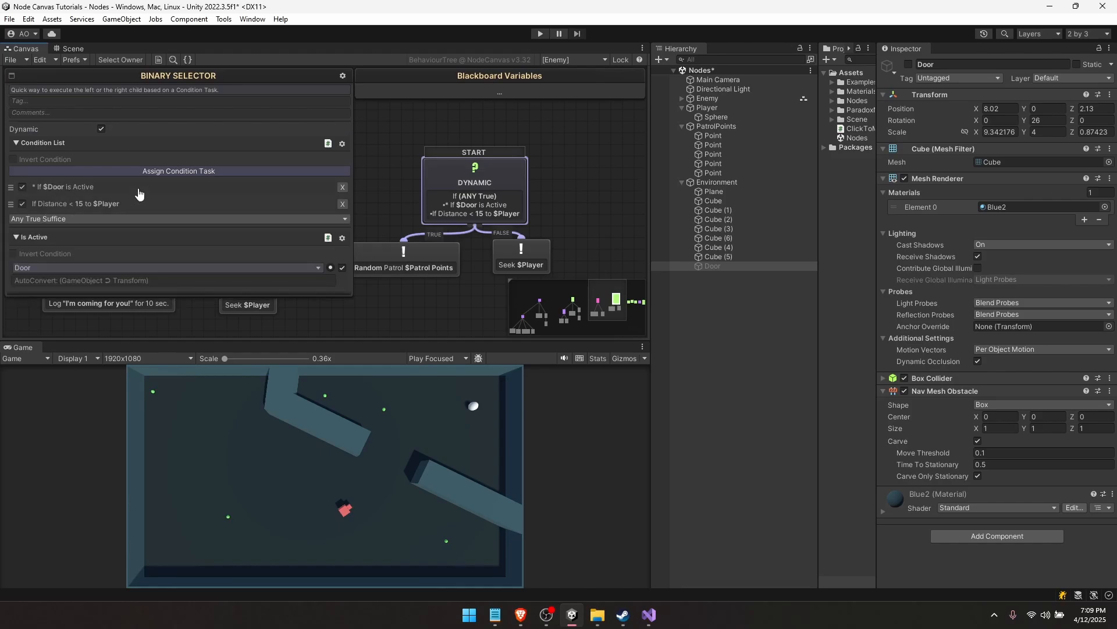
pyautogui.click(53, 193)
pyautogui.click(70, 189)
pyautogui.click(13, 254)
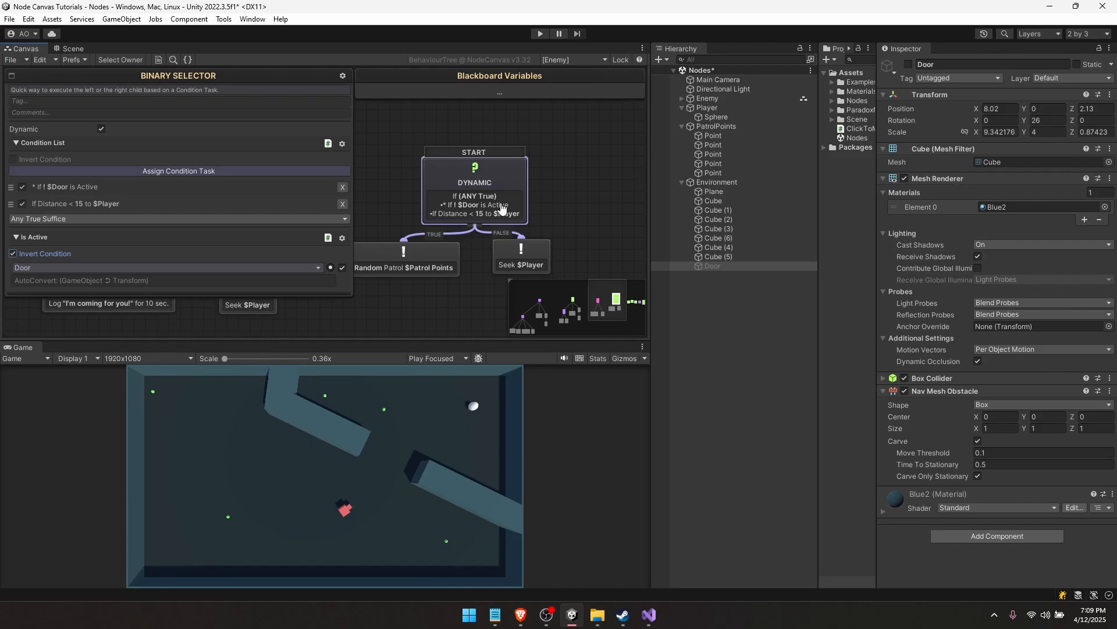
pyautogui.click(564, 215)
# Move the Random Patrol node to the right of Seek Player so it becomes the FALSE branch, and maximize the canvas
pyautogui.moveTo(429, 269); pyautogui.dragTo(595, 268)
pyautogui.click(461, 262)
pyautogui.hotkey('shift', 'space')
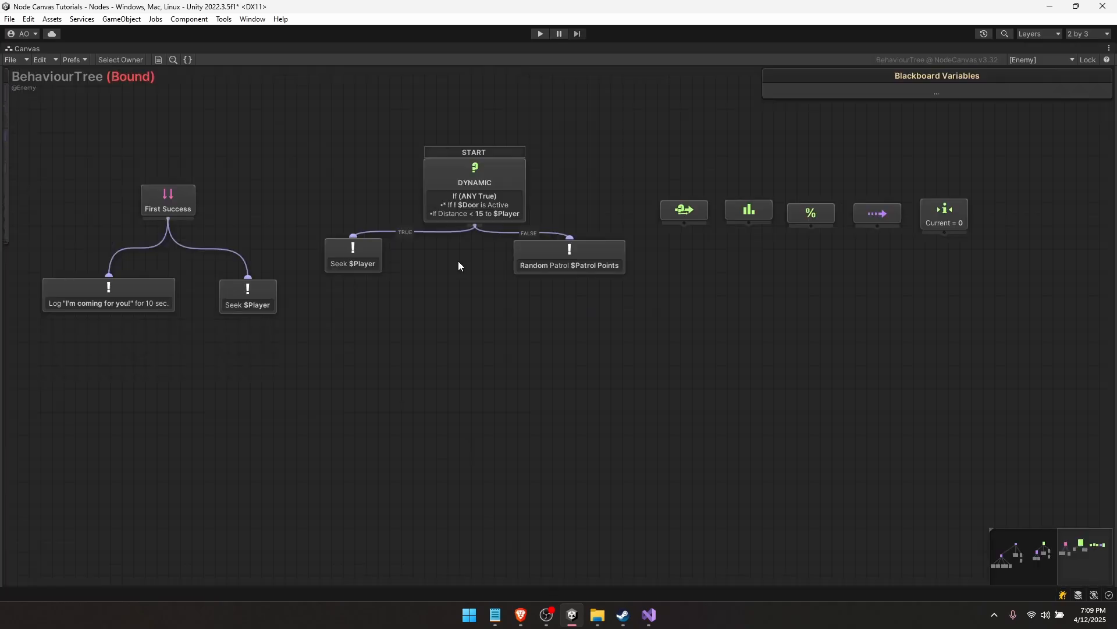
# Demonstrate branch ordering by moving Seek Player to the right of Random Patrol and back to its left
pyautogui.moveTo(460, 262); pyautogui.dragTo(475, 293, button='middle')
pyautogui.moveTo(386, 296); pyautogui.dragTo(711, 322)
pyautogui.click(506, 309)
pyautogui.moveTo(586, 297); pyautogui.dragTo(614, 333)
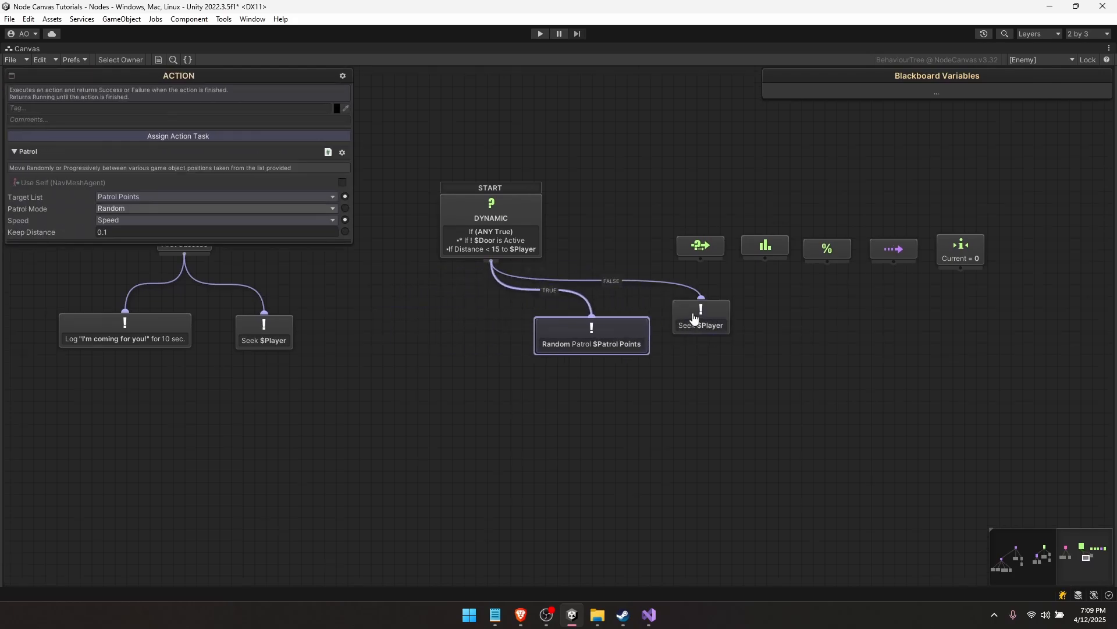
pyautogui.moveTo(692, 318); pyautogui.dragTo(425, 326)
# Align the Seek Player and Random Patrol nodes beneath the Binary Selector
pyautogui.click(459, 304)
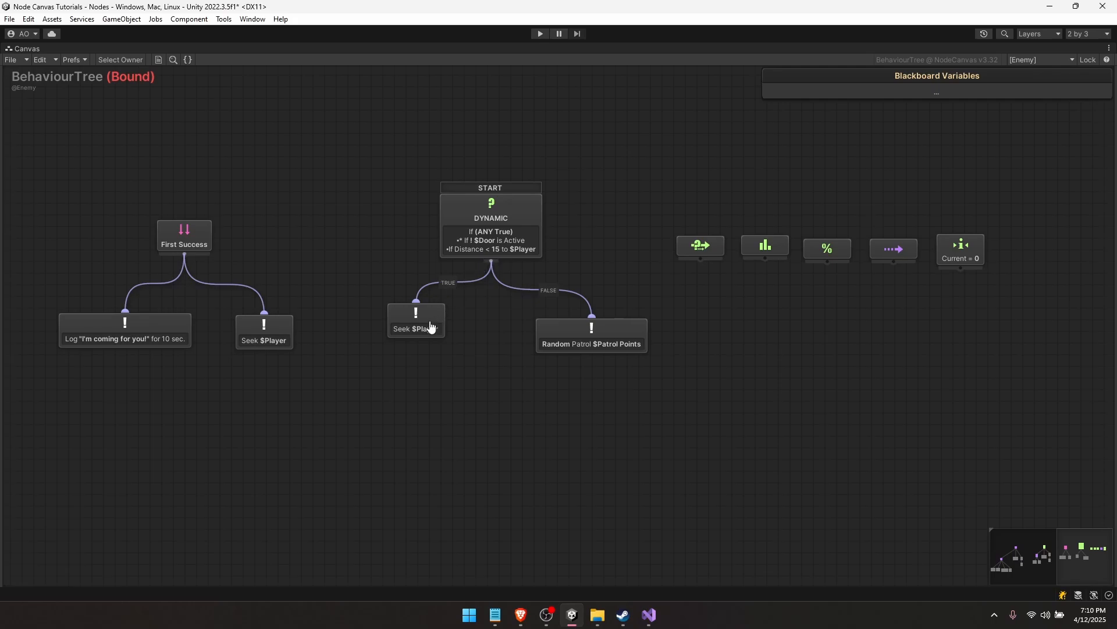
pyautogui.moveTo(423, 326); pyautogui.dragTo(424, 330)
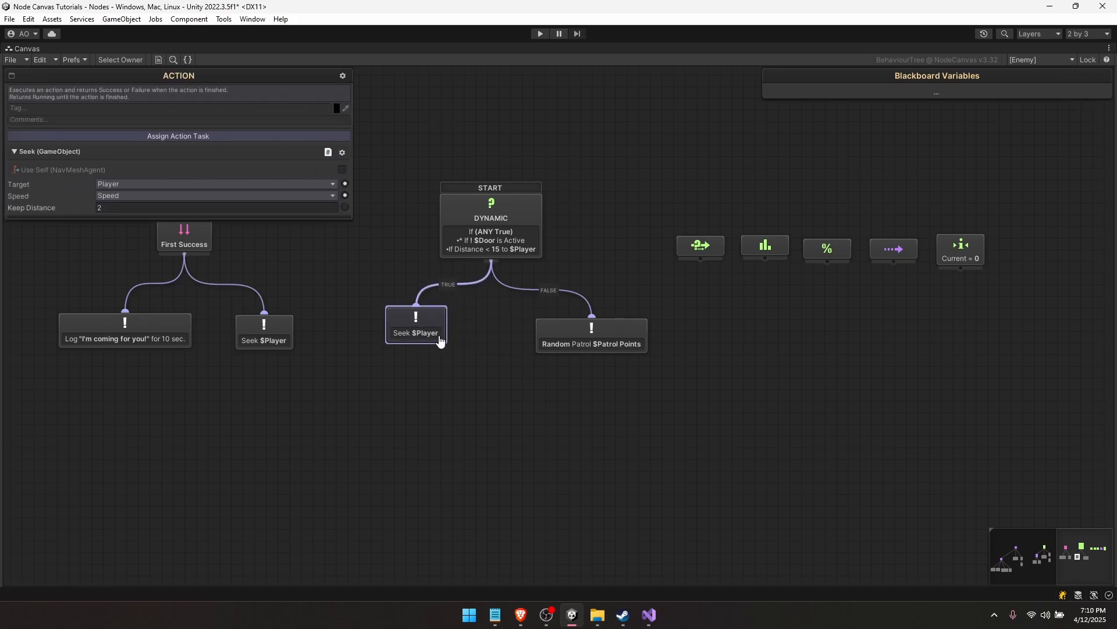
pyautogui.moveTo(609, 339); pyautogui.dragTo(554, 330)
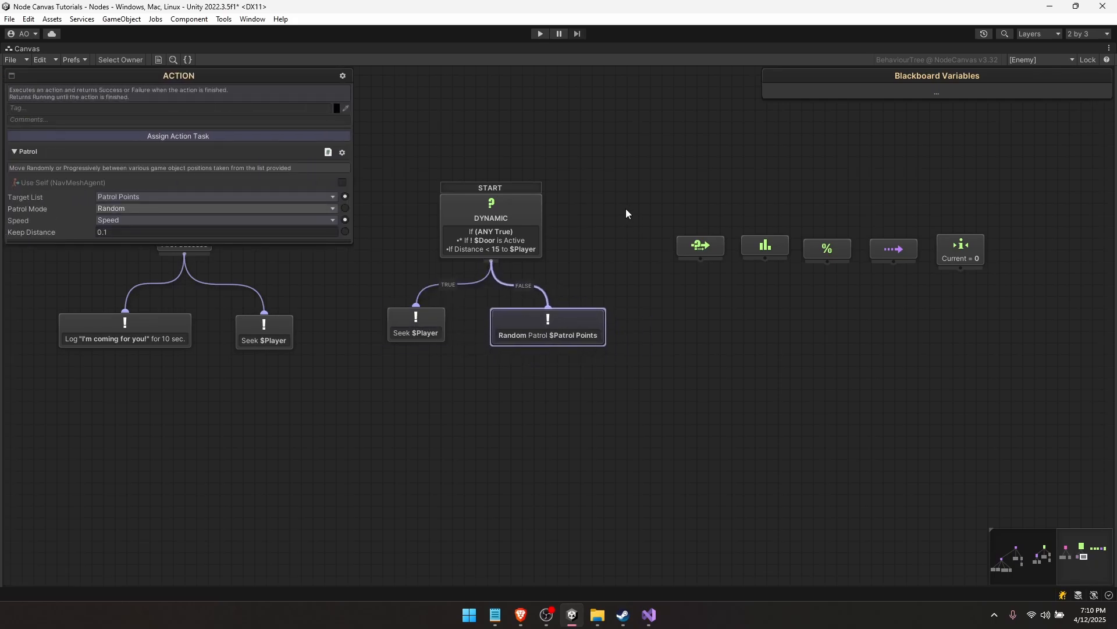
# Play the scene to test the Any True selector by toggling the Door and moving the player nearer and farther, and stop playing
pyautogui.hotkey('ctrl', 'p')
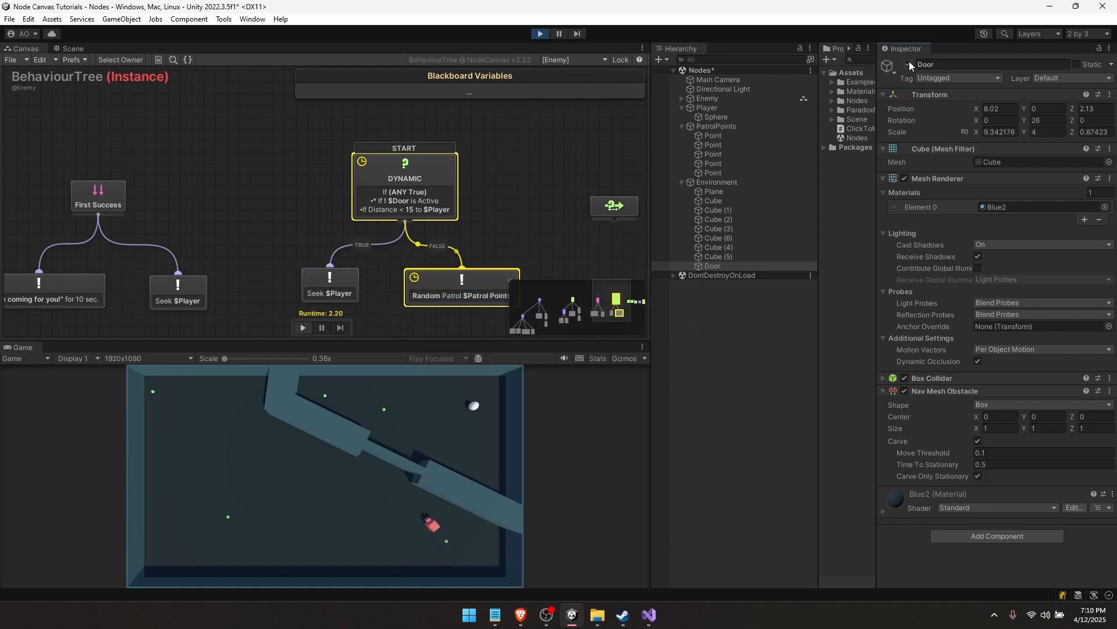
pyautogui.click(909, 63)
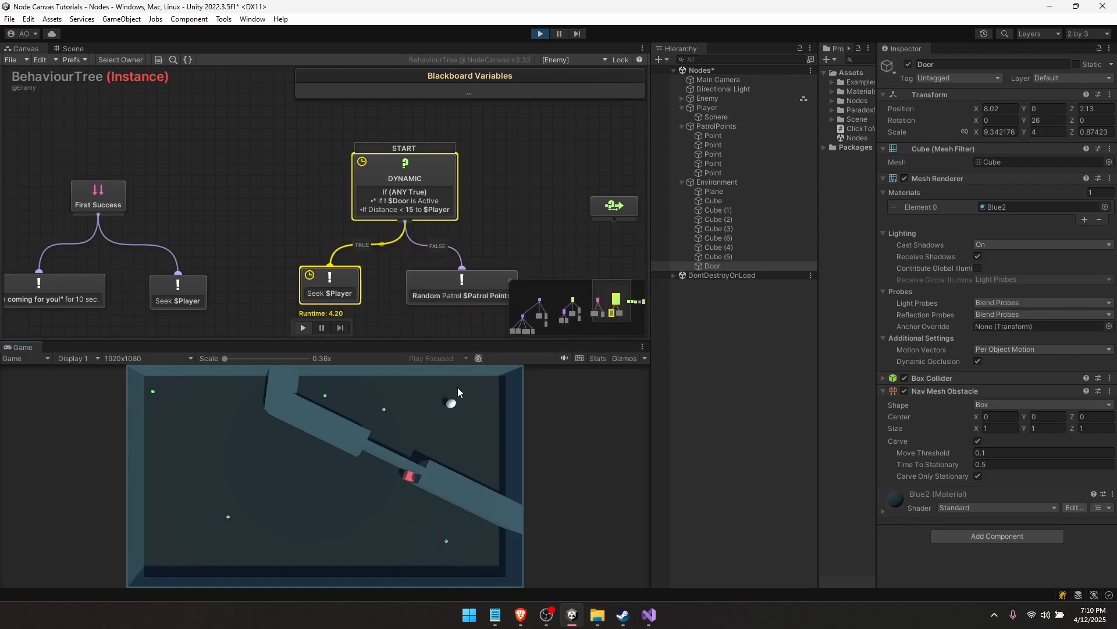
pyautogui.click(504, 387)
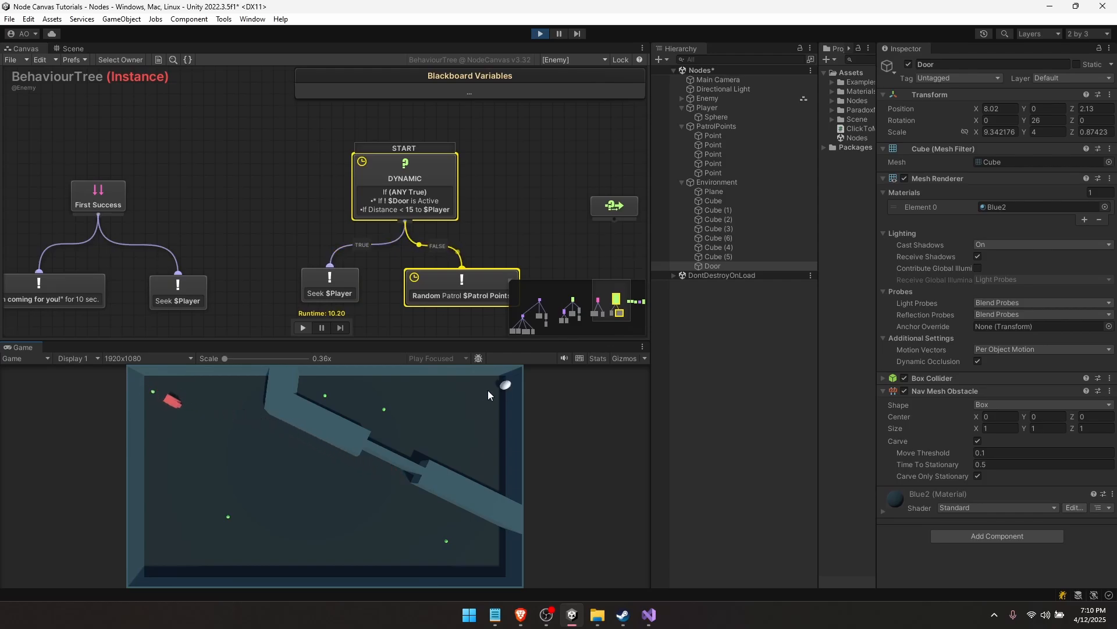
pyautogui.click(406, 444)
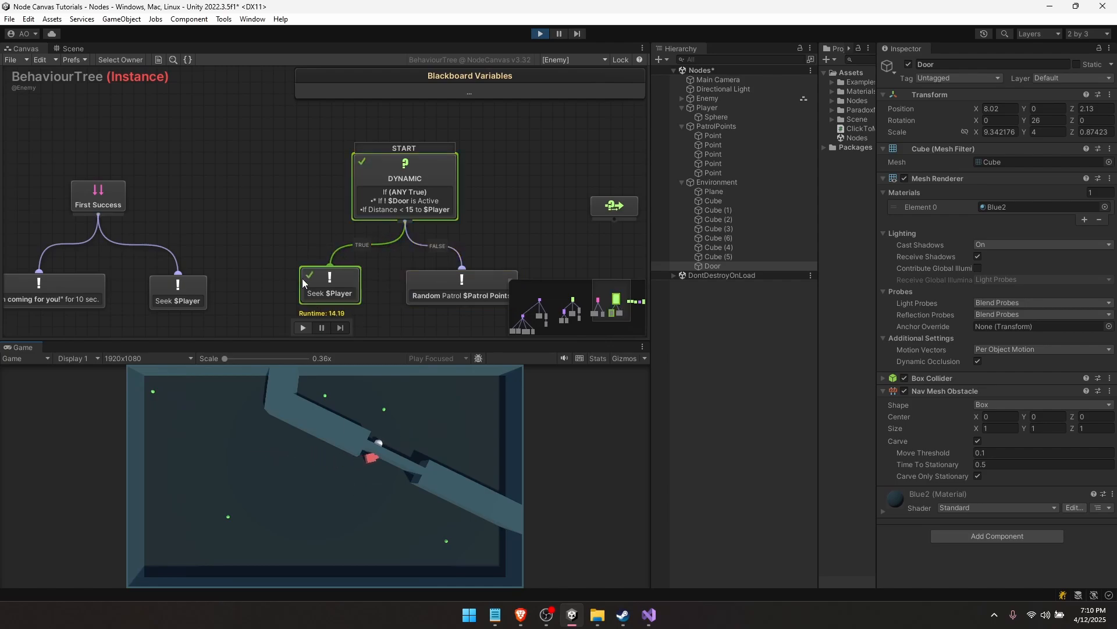
pyautogui.click(456, 408)
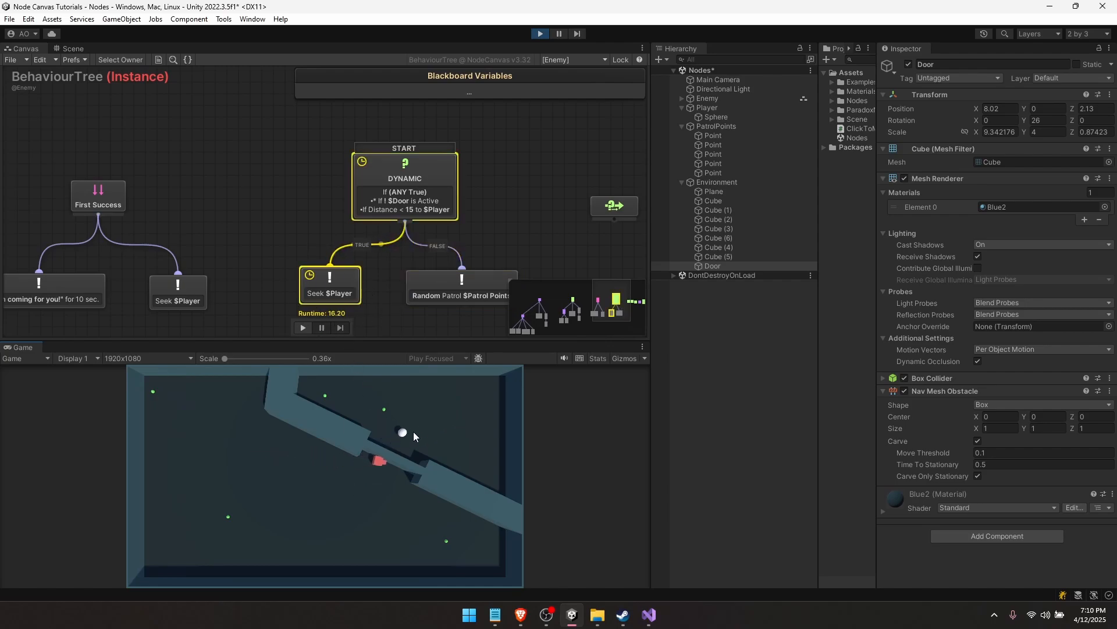
pyautogui.click(479, 383)
pyautogui.click(411, 417)
pyautogui.click(460, 383)
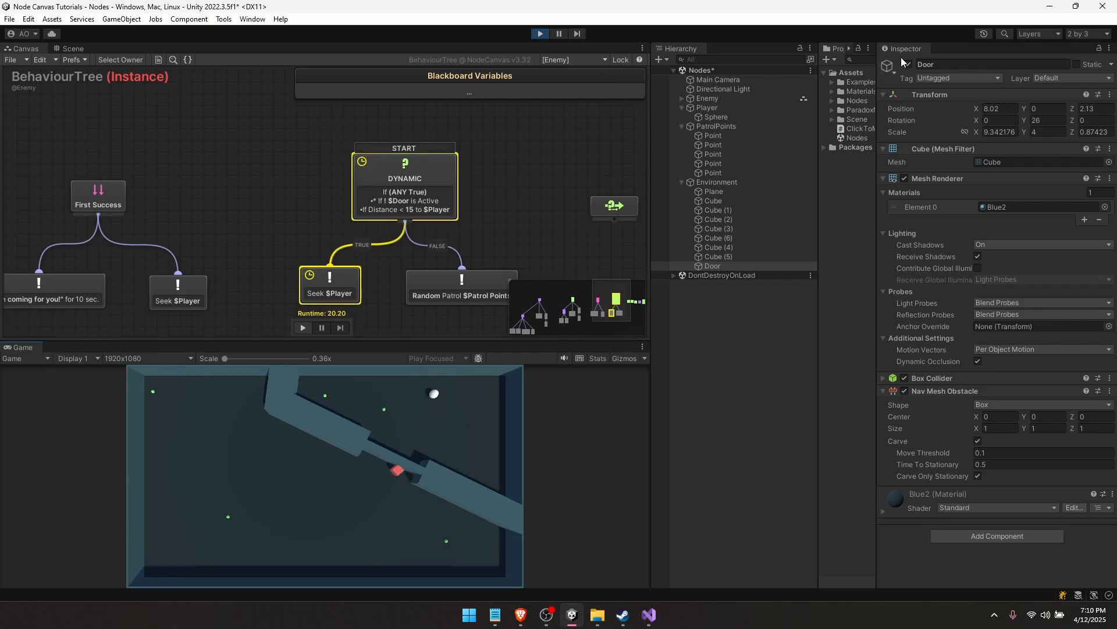
pyautogui.click(908, 65)
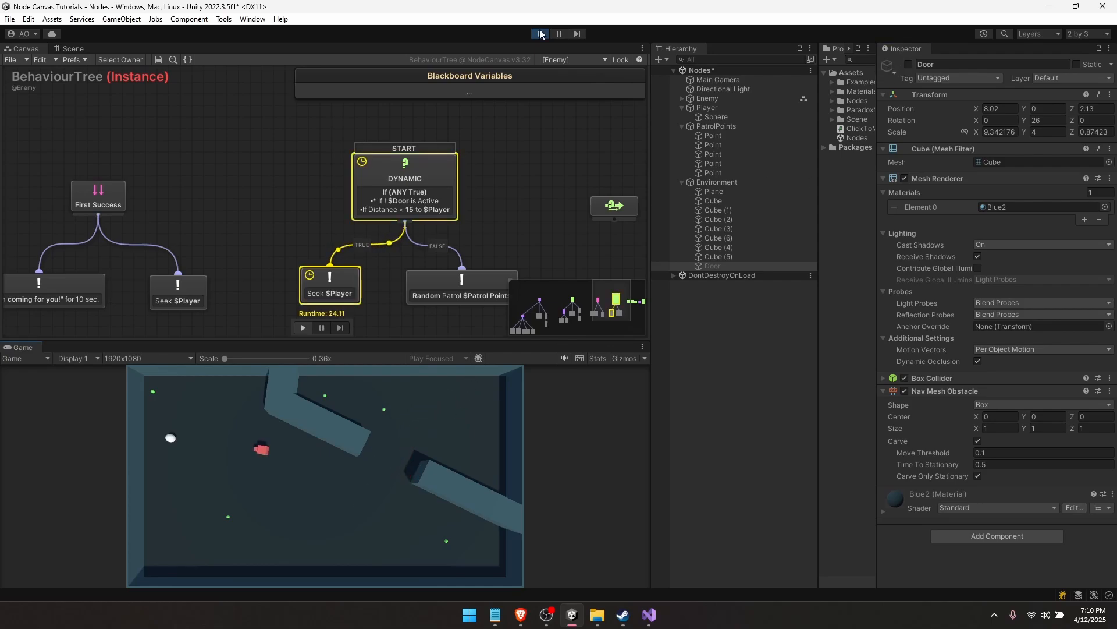
pyautogui.click(540, 34)
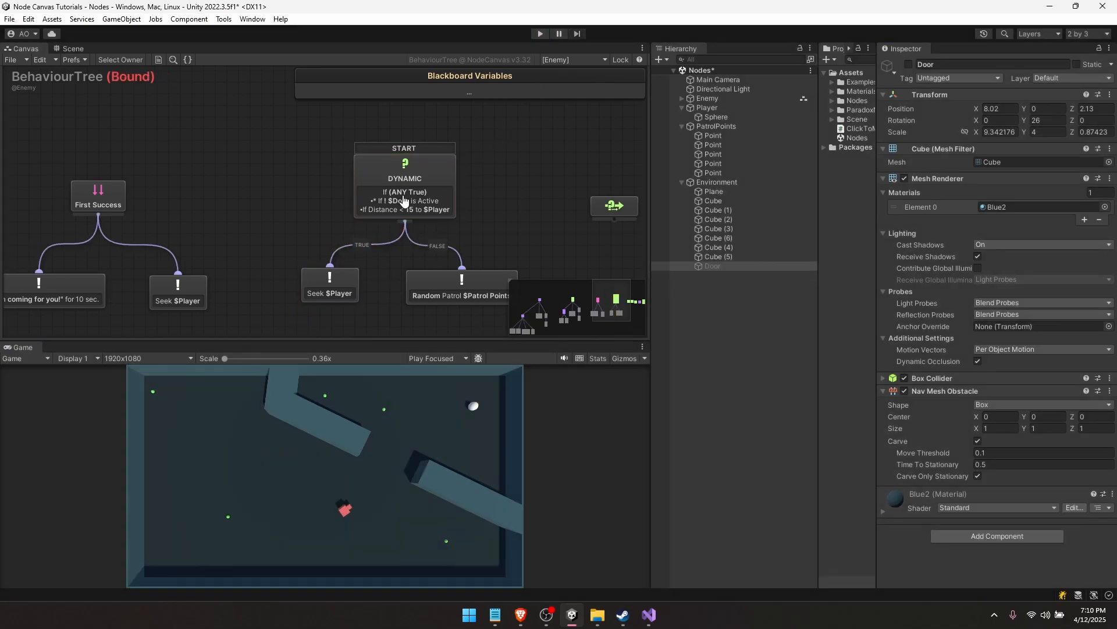
# Set the Binary Selector's condition list to All True Required
pyautogui.click(404, 201)
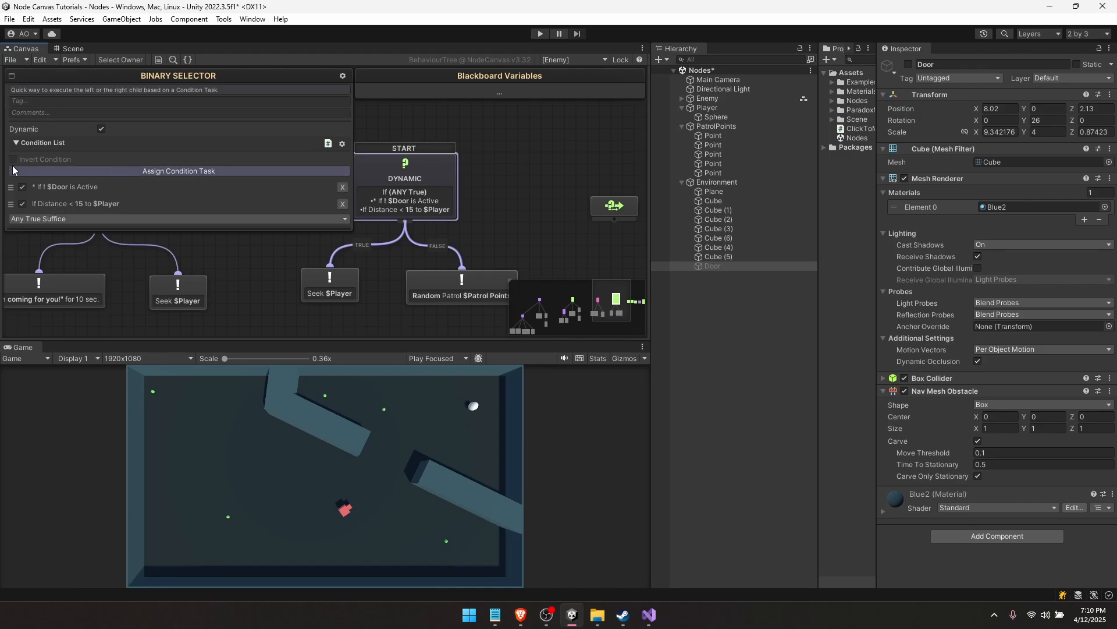
pyautogui.click(52, 219)
pyautogui.click(46, 234)
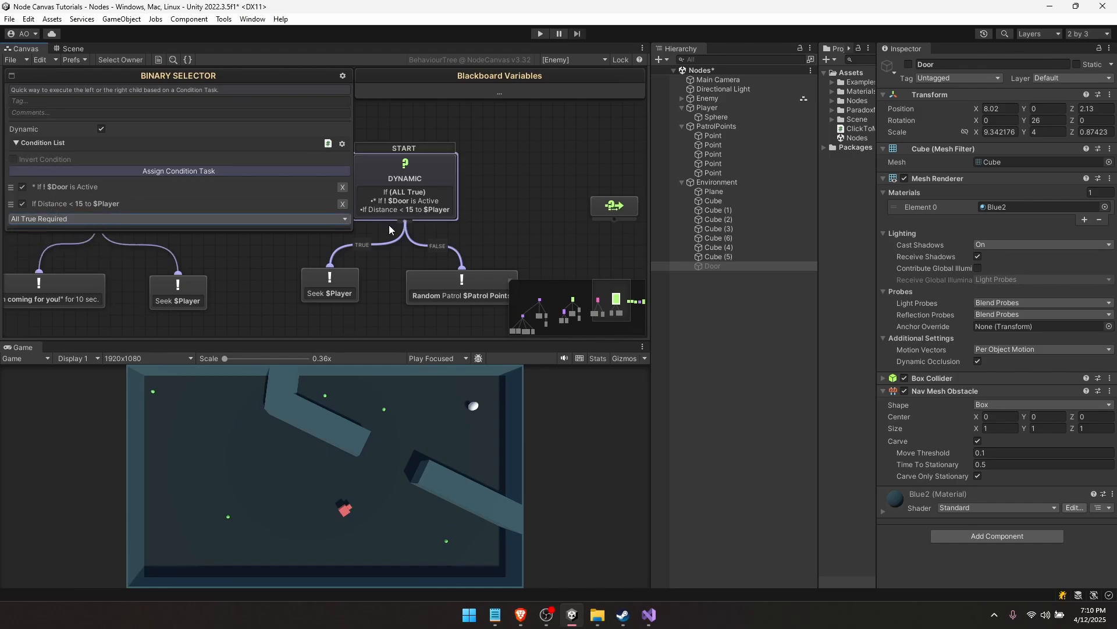
pyautogui.click(490, 184)
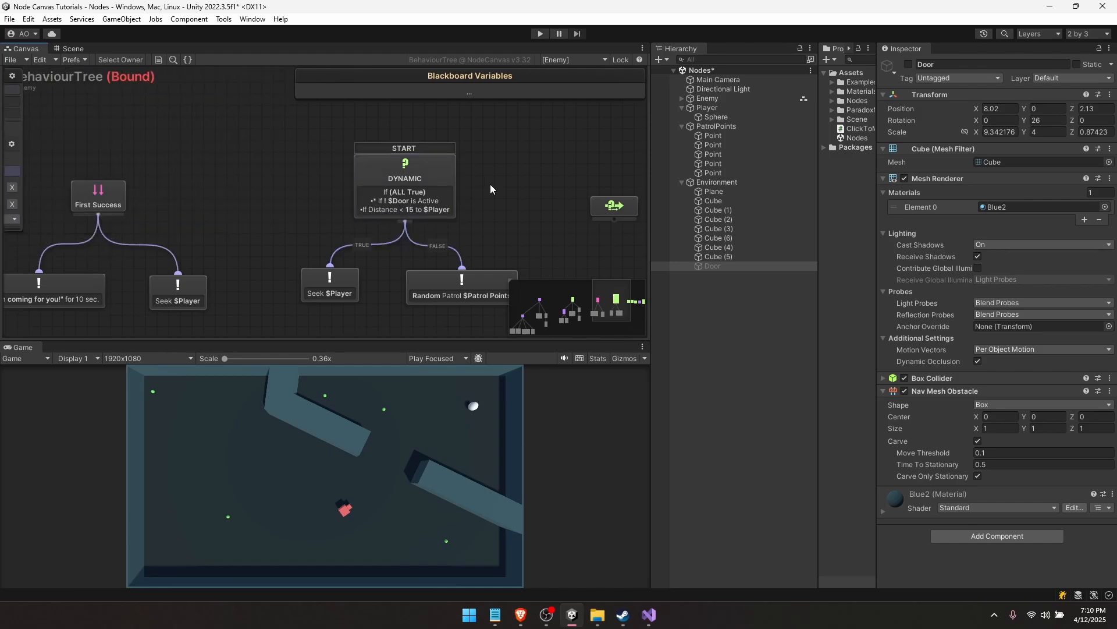
# Play the scene to test the All True selector by moving the player around with the Door inactive and with it active
pyautogui.click(541, 34)
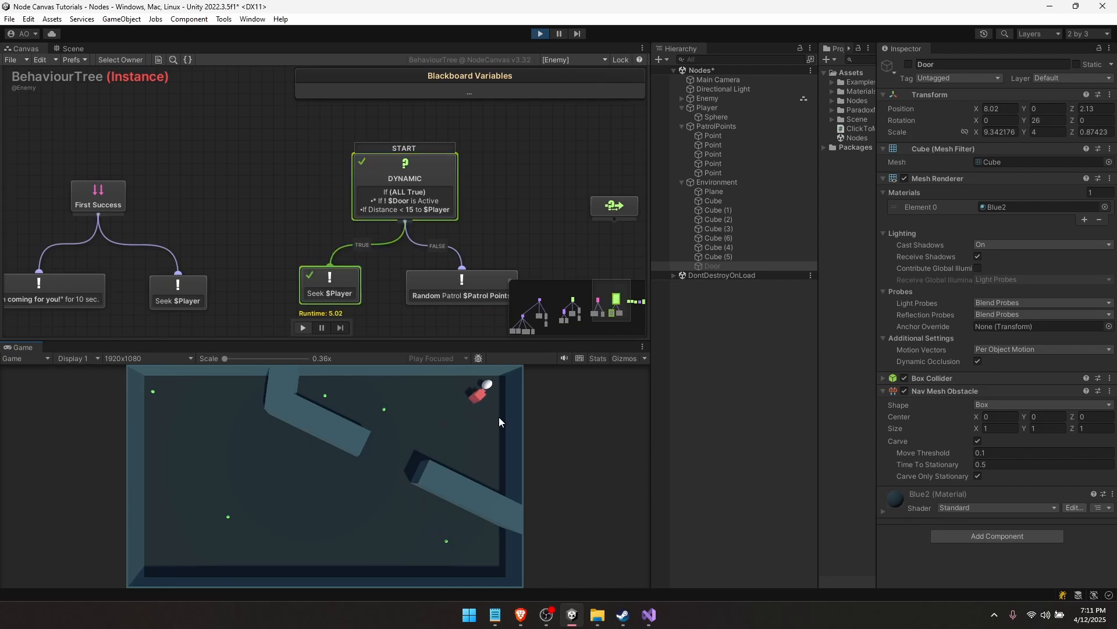
pyautogui.click(404, 395)
pyautogui.click(274, 526)
pyautogui.click(162, 406)
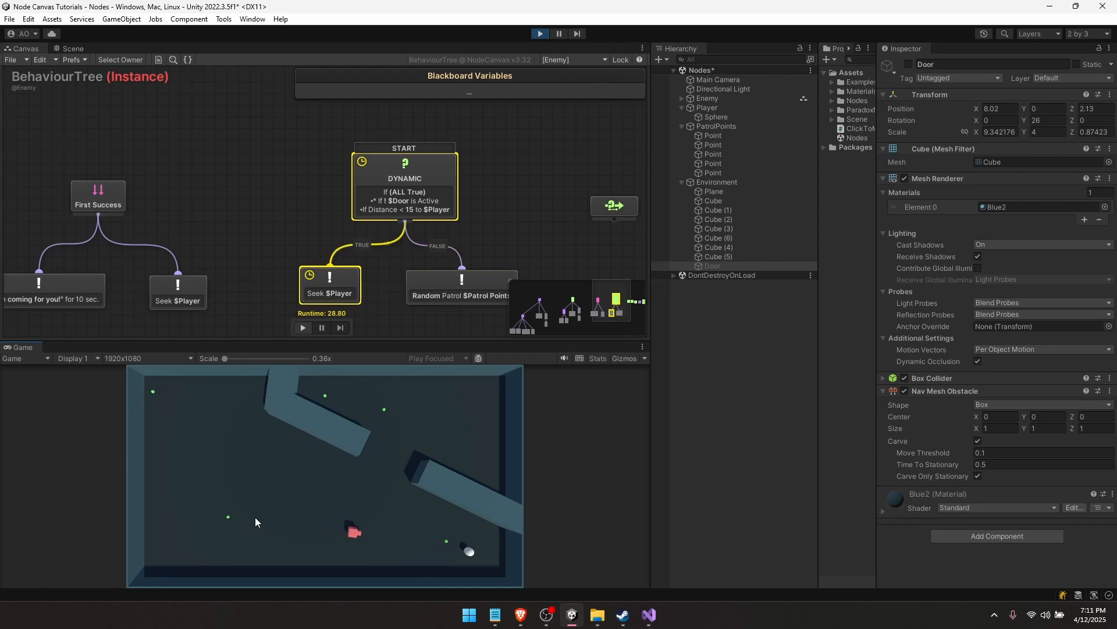
pyautogui.click(276, 473)
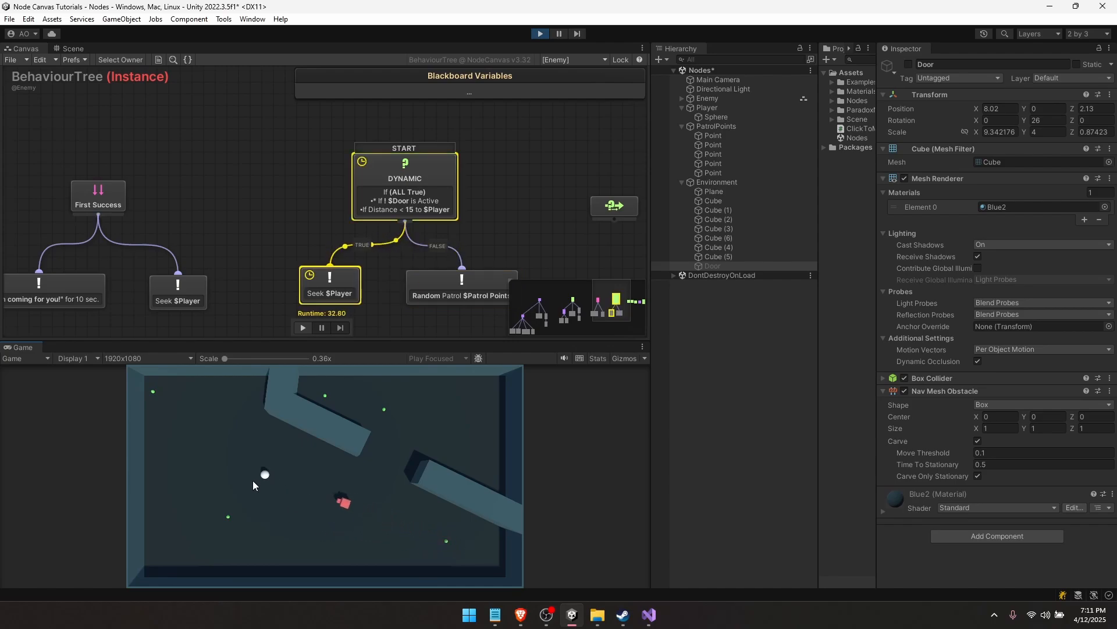
pyautogui.click(909, 64)
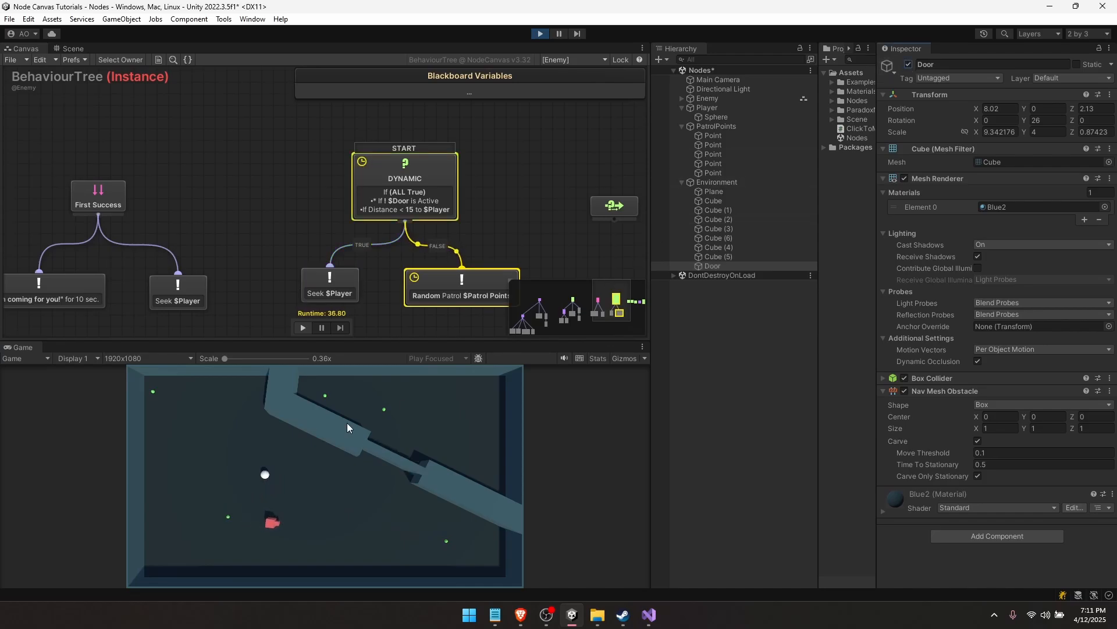
pyautogui.click(347, 425)
pyautogui.click(227, 468)
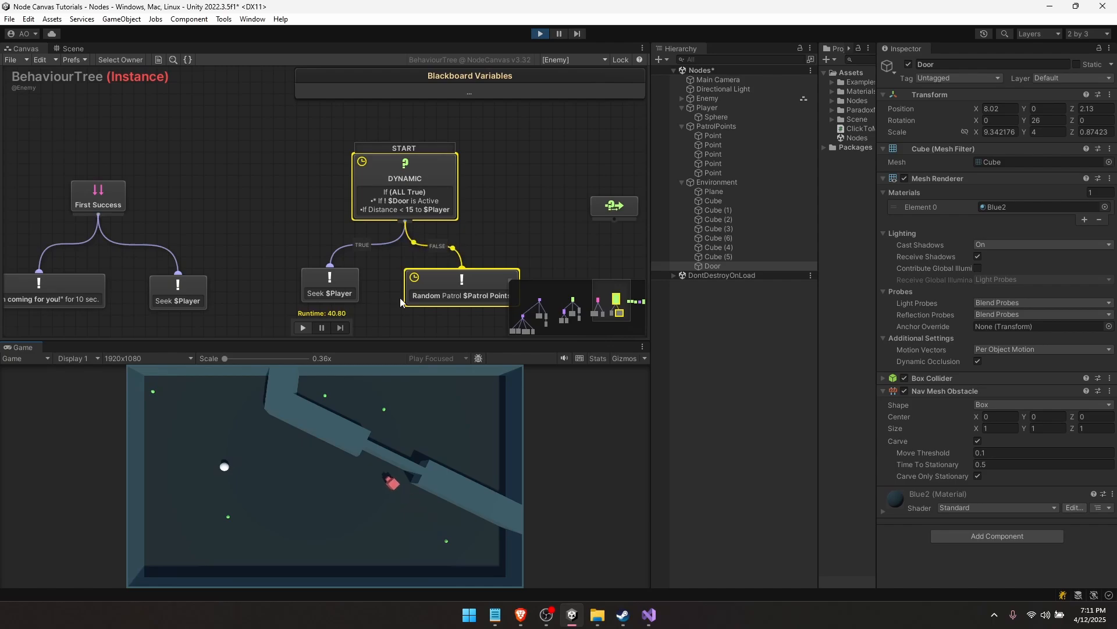
pyautogui.moveTo(400, 298); pyautogui.dragTo(295, 290, button='middle')
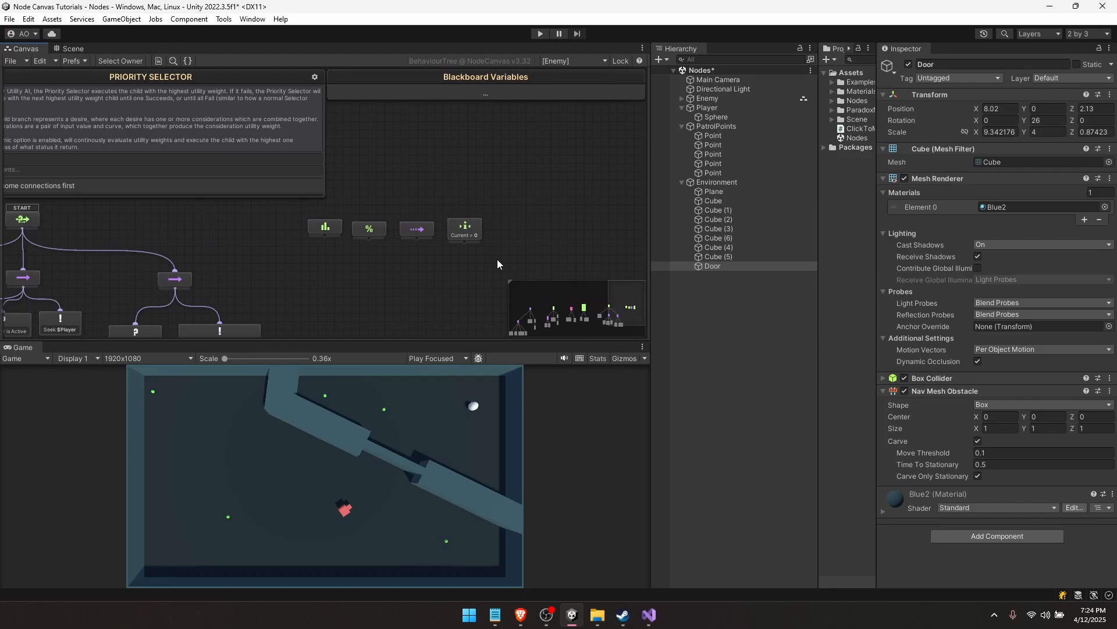
# Move the three unconnected nodes beside the Priority Selector farther right to make room around it
pyautogui.moveTo(497, 259); pyautogui.dragTo(362, 211)
pyautogui.moveTo(467, 230); pyautogui.dragTo(520, 230)
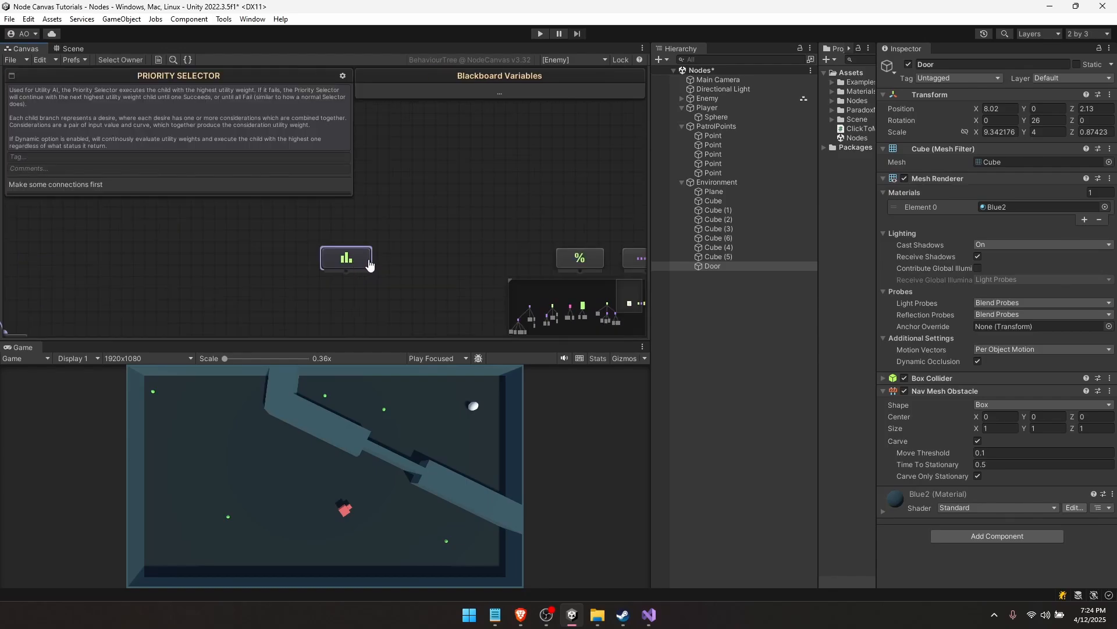
# Make the Priority Selector the start node of the behaviour tree
pyautogui.rightClick(370, 265)
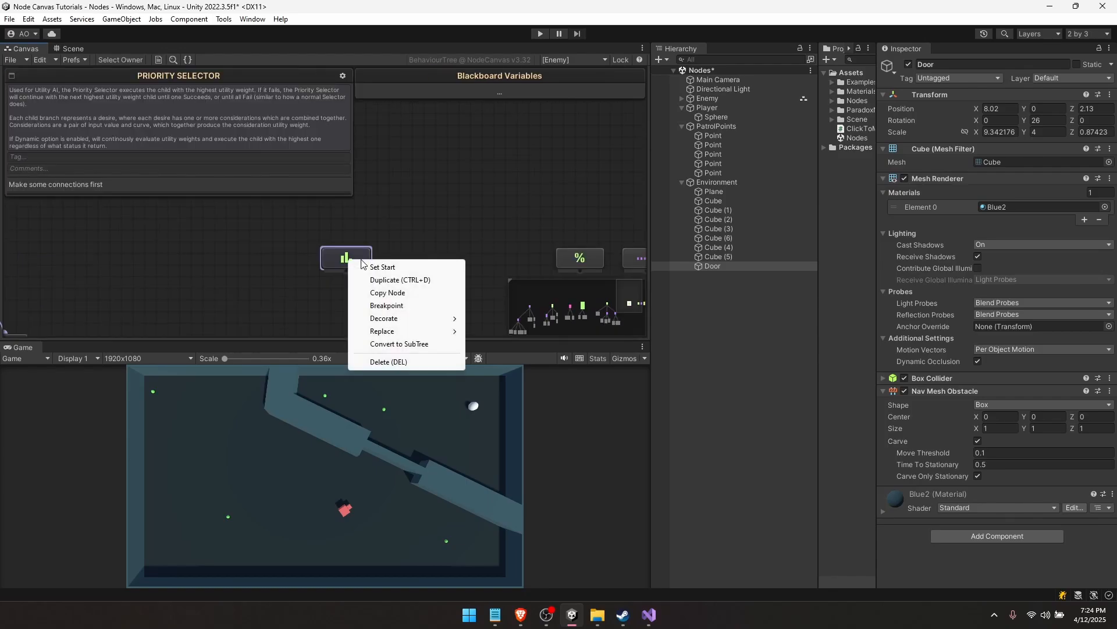
pyautogui.click(375, 265)
pyautogui.click(387, 246)
pyautogui.click(359, 265)
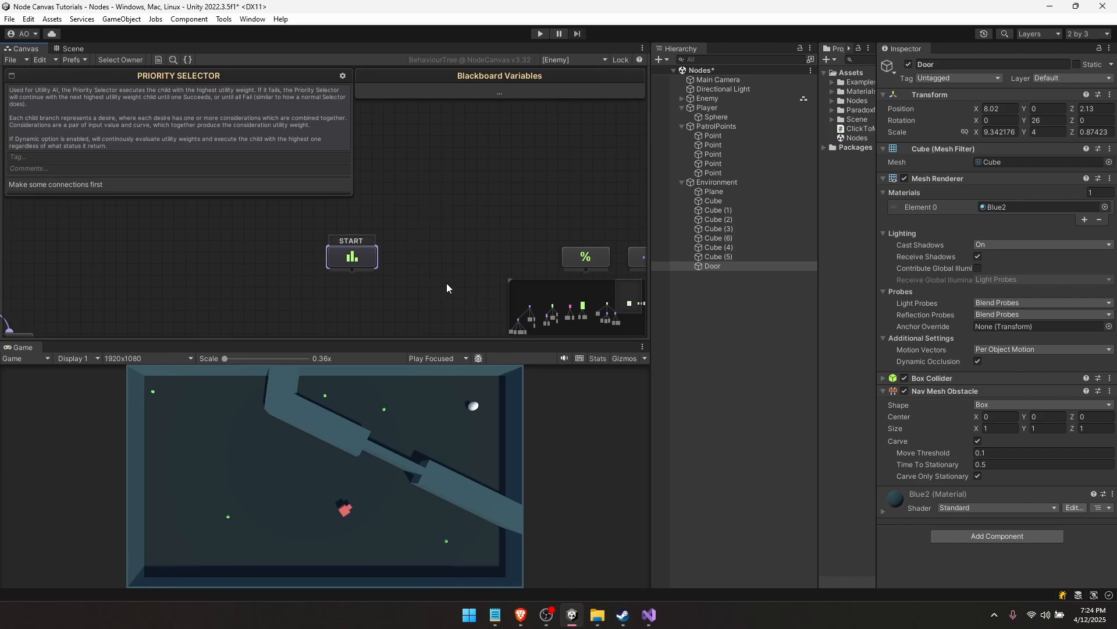
pyautogui.click(311, 278)
pyautogui.click(337, 258)
pyautogui.click(207, 239)
# Copy the Seek $Player action from the neighbouring Binary Selector branch and paste it under the Priority Selector
pyautogui.moveTo(348, 248); pyautogui.dragTo(422, 202, button='middle')
pyautogui.scroll(-1, 437, 175)
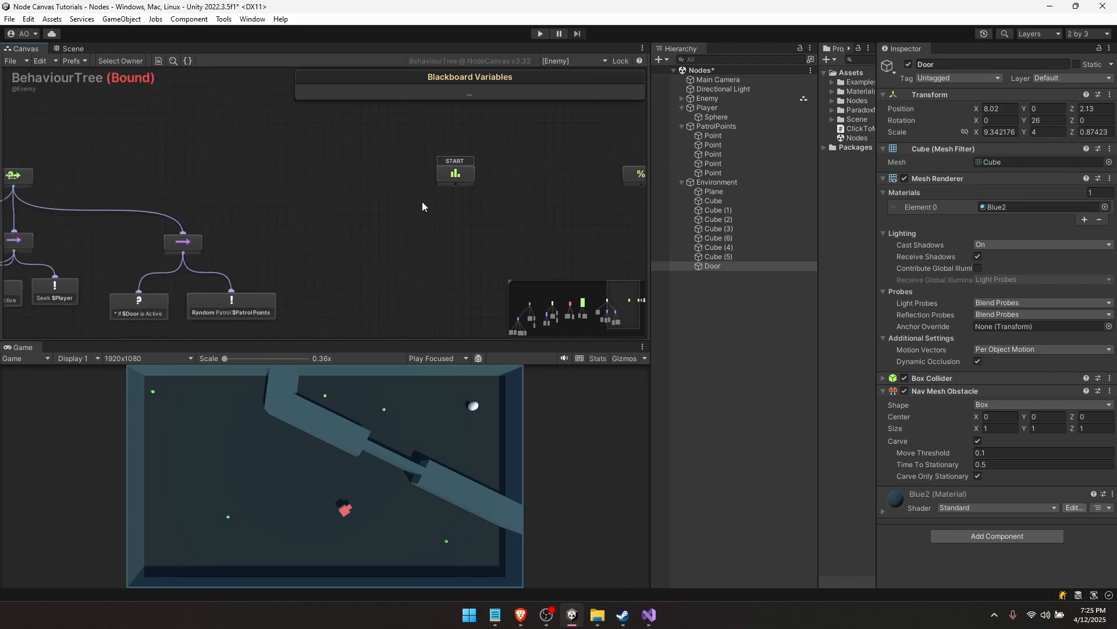
pyautogui.moveTo(309, 226); pyautogui.dragTo(466, 199, button='middle')
pyautogui.moveTo(226, 247); pyautogui.dragTo(247, 248, button='middle')
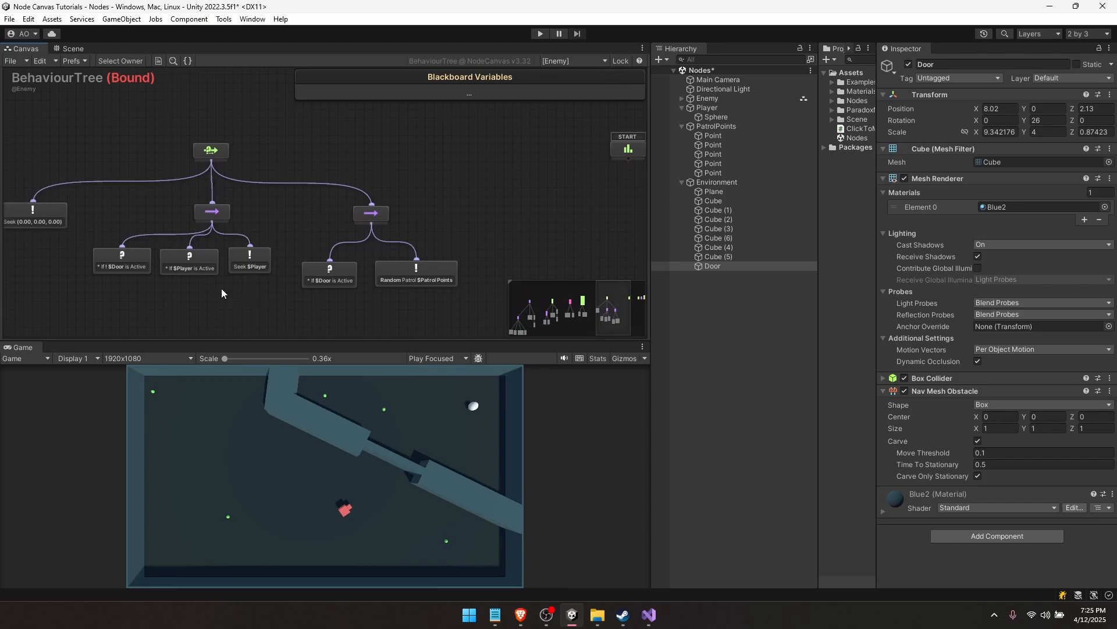
pyautogui.click(209, 268)
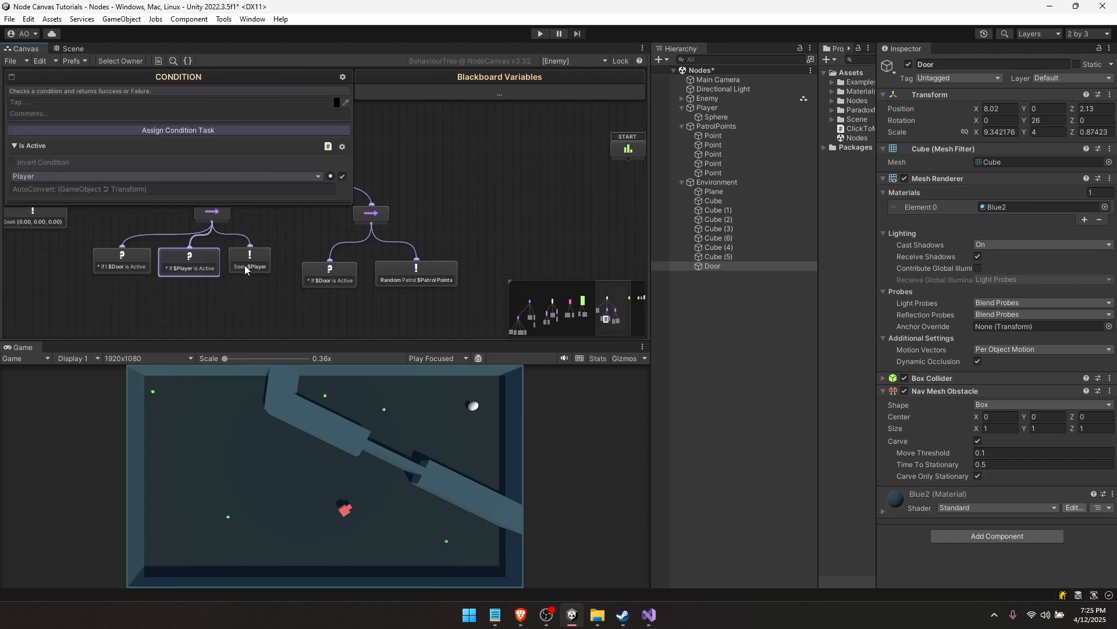
pyautogui.click(252, 266)
pyautogui.hotkey('ctrl', 'v')
pyautogui.scroll(-1, 282, 271)
# Duplicate the Random Patrol $Patrol Points action and place the copy beside the new Seek $Player node
pyautogui.click(179, 291)
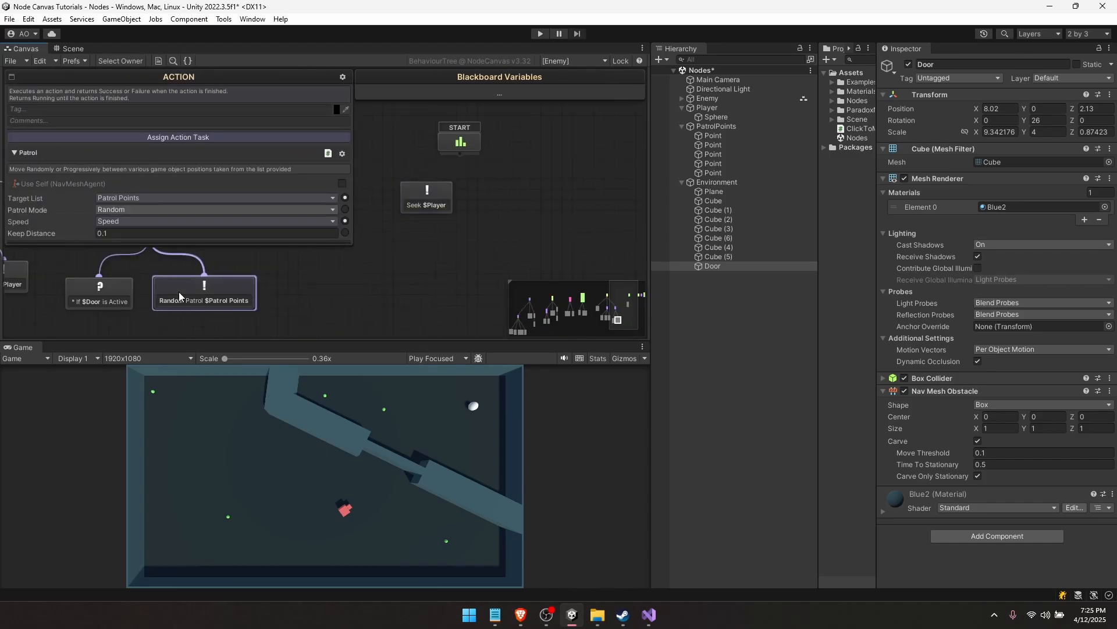
pyautogui.hotkey('ctrl', 'c')
pyautogui.scroll(-1, 272, 291)
pyautogui.hotkey('ctrl', 'v')
pyautogui.scroll(-2, 309, 285)
pyautogui.scroll(1, 323, 312)
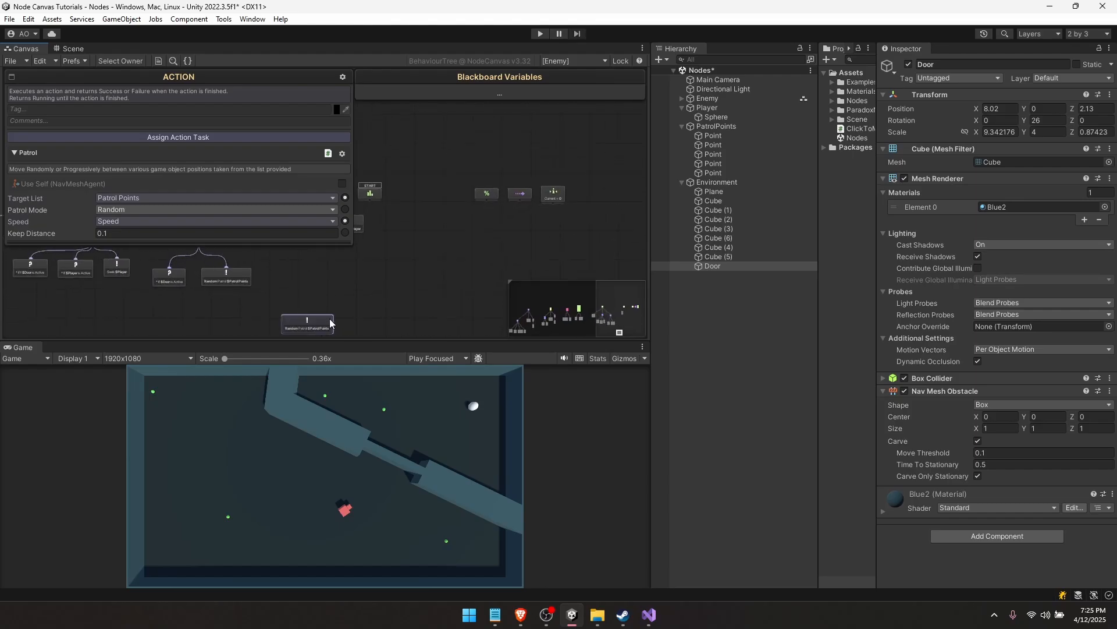
pyautogui.moveTo(329, 319); pyautogui.dragTo(449, 218)
pyautogui.click(407, 242)
# Maximize the canvas and copy the Seek (0.00, 0.00, 0.00) action over to the Priority Selector's nodes
pyautogui.hotkey('shift', 'space')
pyautogui.moveTo(251, 274); pyautogui.dragTo(496, 334, button='middle')
pyautogui.scroll(2, 178, 334)
pyautogui.click(242, 269)
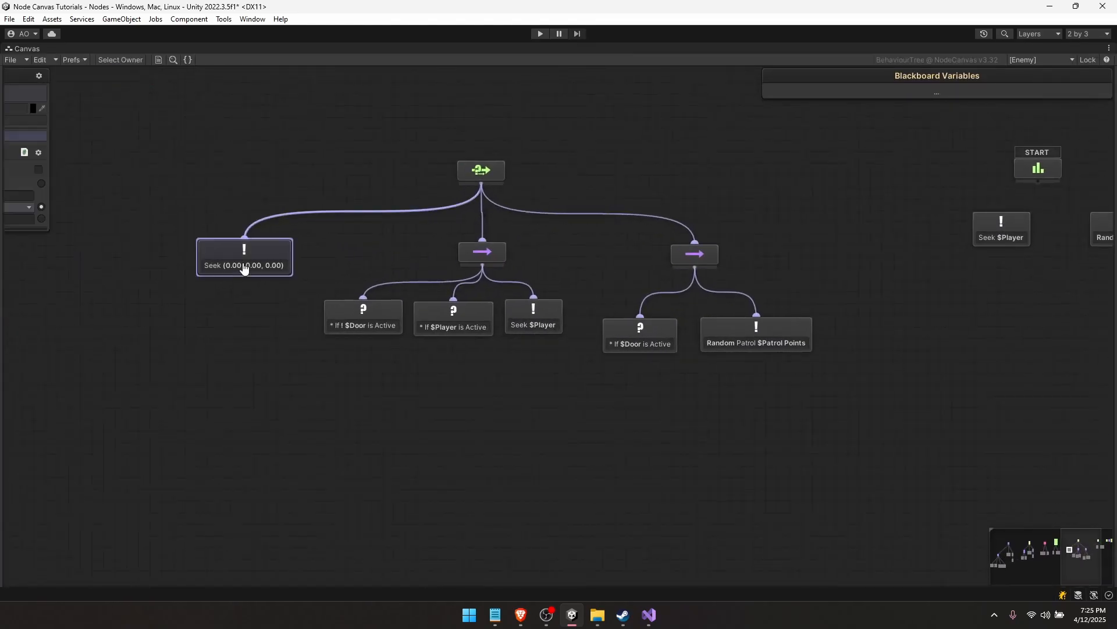
pyautogui.scroll(-3, 243, 271)
pyautogui.hotkey('ctrl', 'v')
pyautogui.moveTo(322, 351); pyautogui.dragTo(538, 260)
pyautogui.scroll(3, 562, 274)
# Arrange the copied actions and connect the Priority Selector to Seek (0.00, 0.00, 0.00), Seek $Player and Random Patrol
pyautogui.moveTo(562, 275); pyautogui.dragTo(413, 357, button='middle')
pyautogui.click(449, 352)
pyautogui.moveTo(605, 389); pyautogui.dragTo(362, 370)
pyautogui.moveTo(477, 277); pyautogui.dragTo(503, 367)
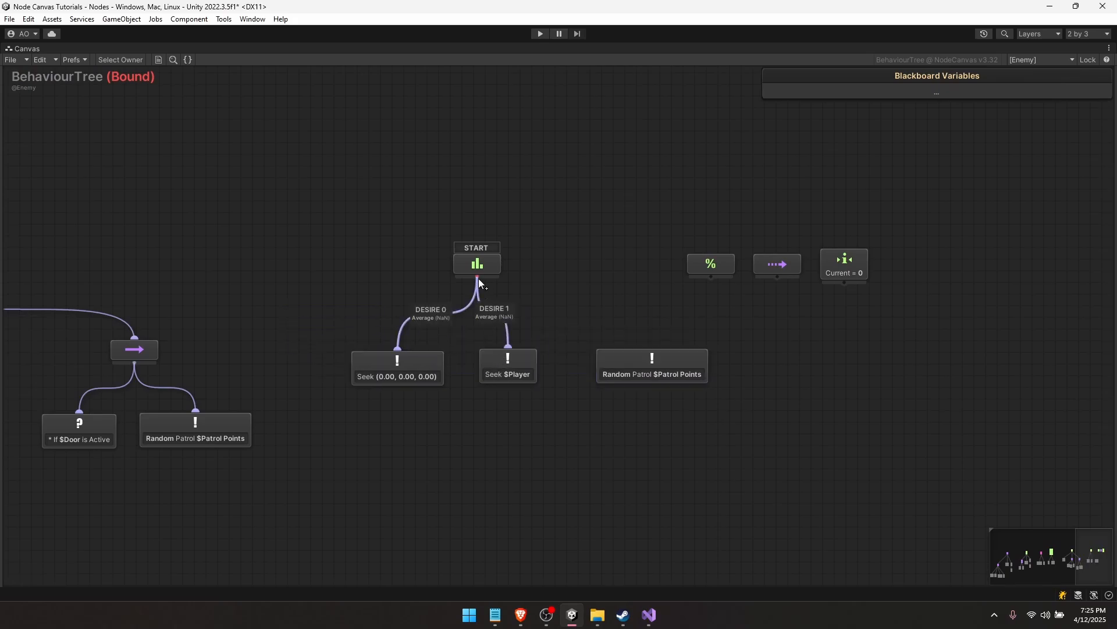
pyautogui.moveTo(477, 279); pyautogui.dragTo(652, 358)
# Examine the settings of the DESIRE 0 connection and the Priority Selector's description and desires
pyautogui.click(430, 320)
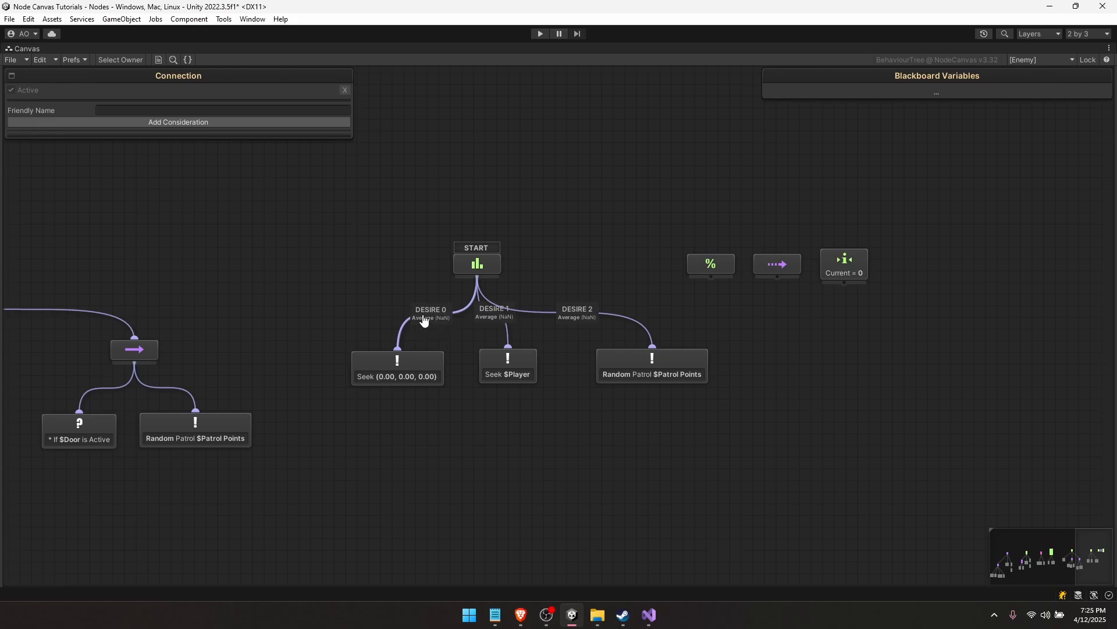
pyautogui.click(400, 367)
pyautogui.click(476, 265)
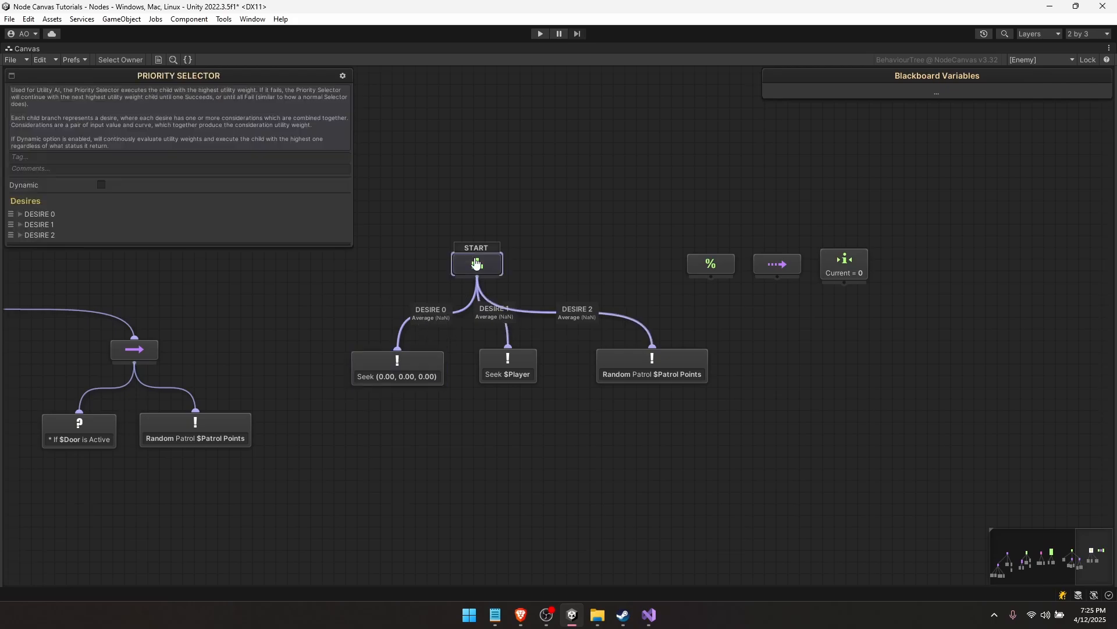
pyautogui.click(436, 313)
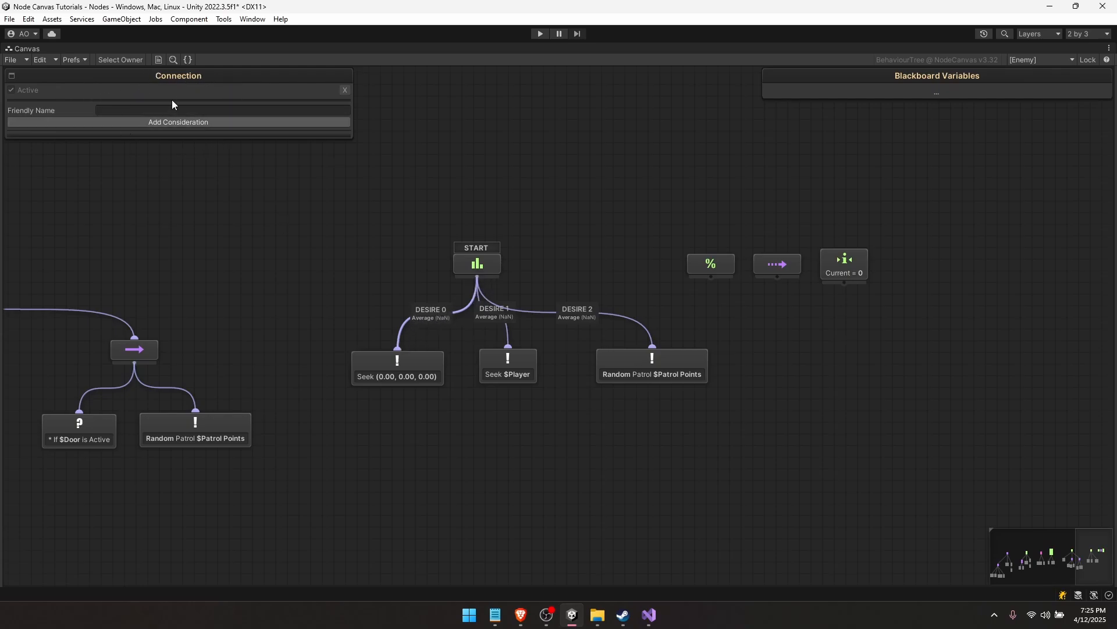
pyautogui.click(44, 109)
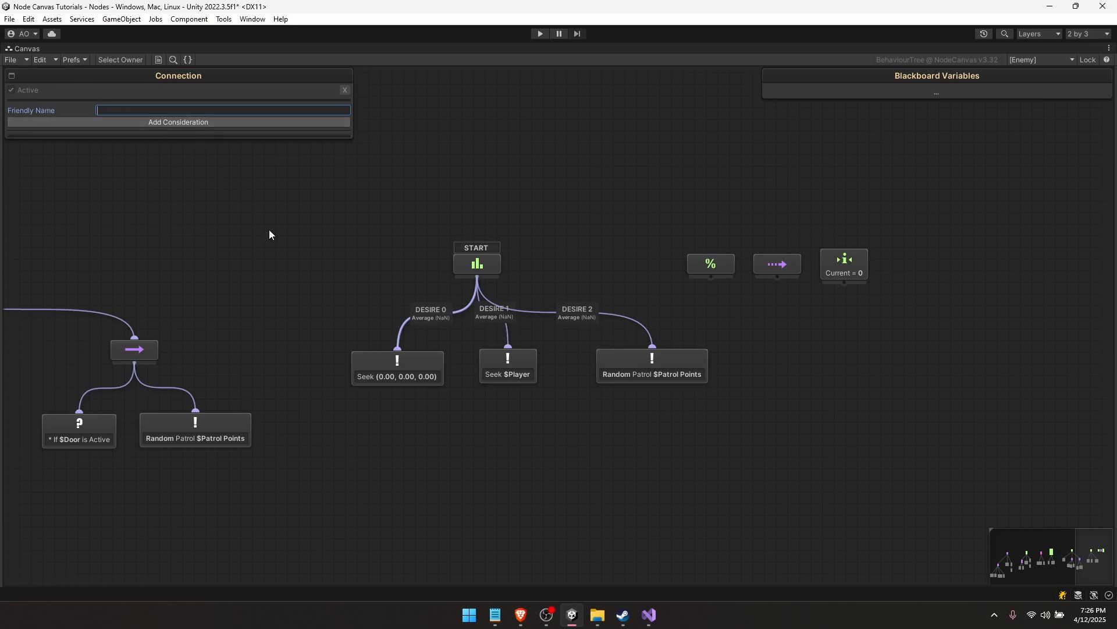
pyautogui.moveTo(363, 266); pyautogui.dragTo(371, 309, button='middle')
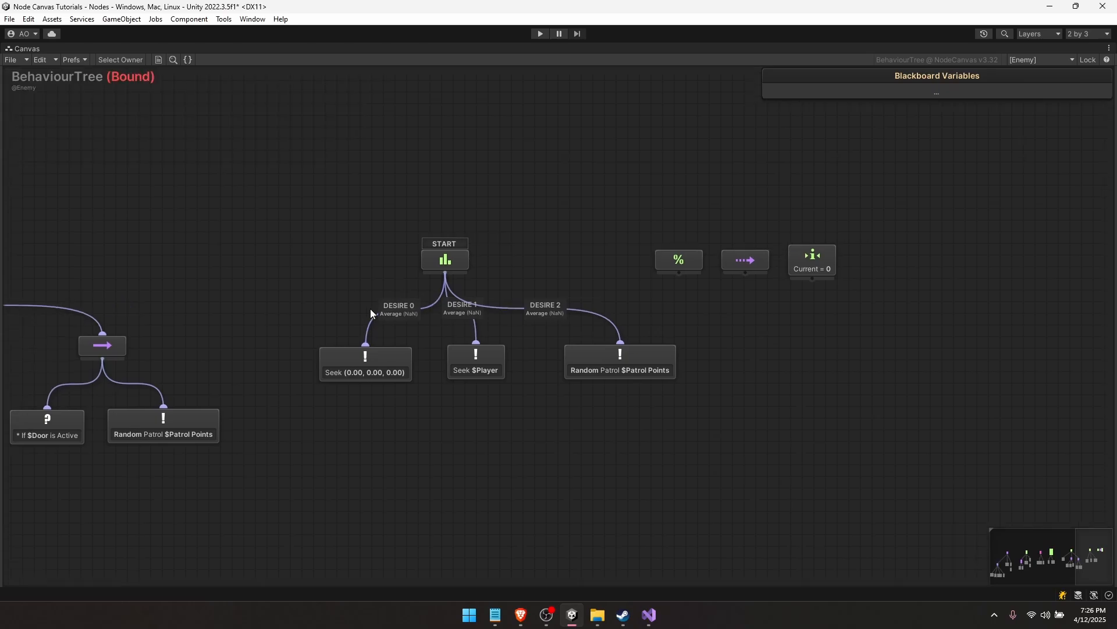
pyautogui.click(400, 319)
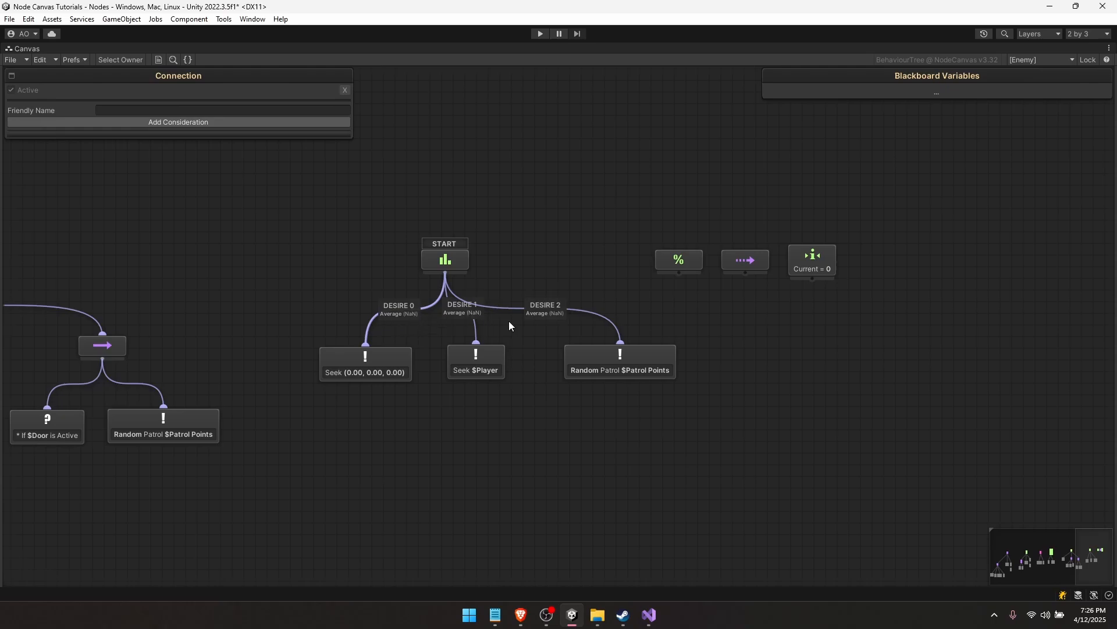
pyautogui.moveTo(516, 364); pyautogui.dragTo(532, 361, button='middle')
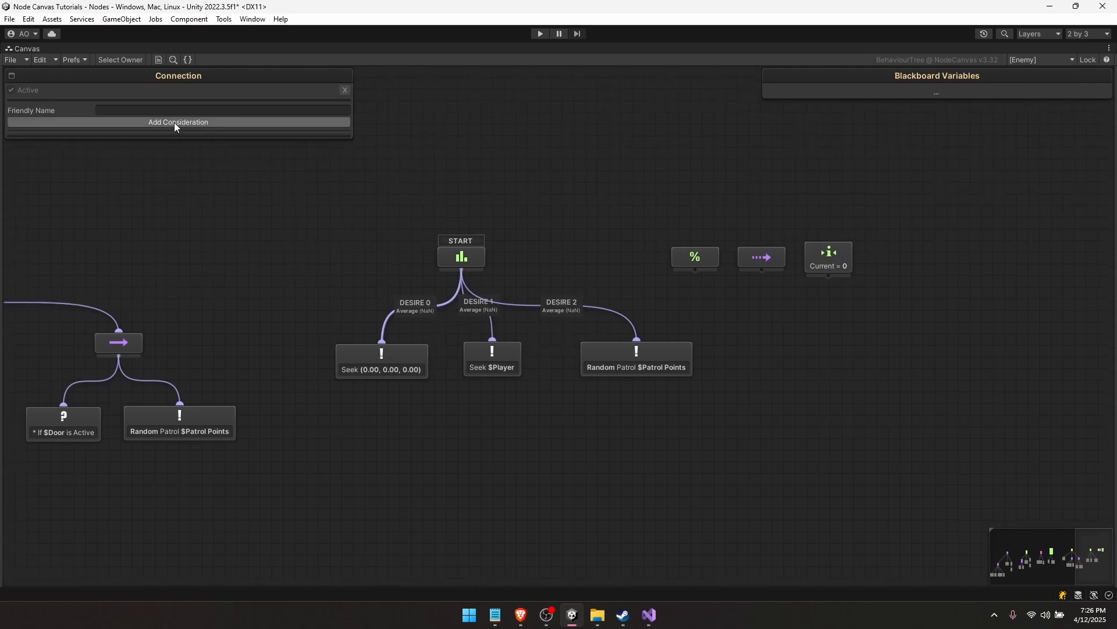
# Add a consideration to the DESIRE 1 connection and check its input choices
pyautogui.click(503, 366)
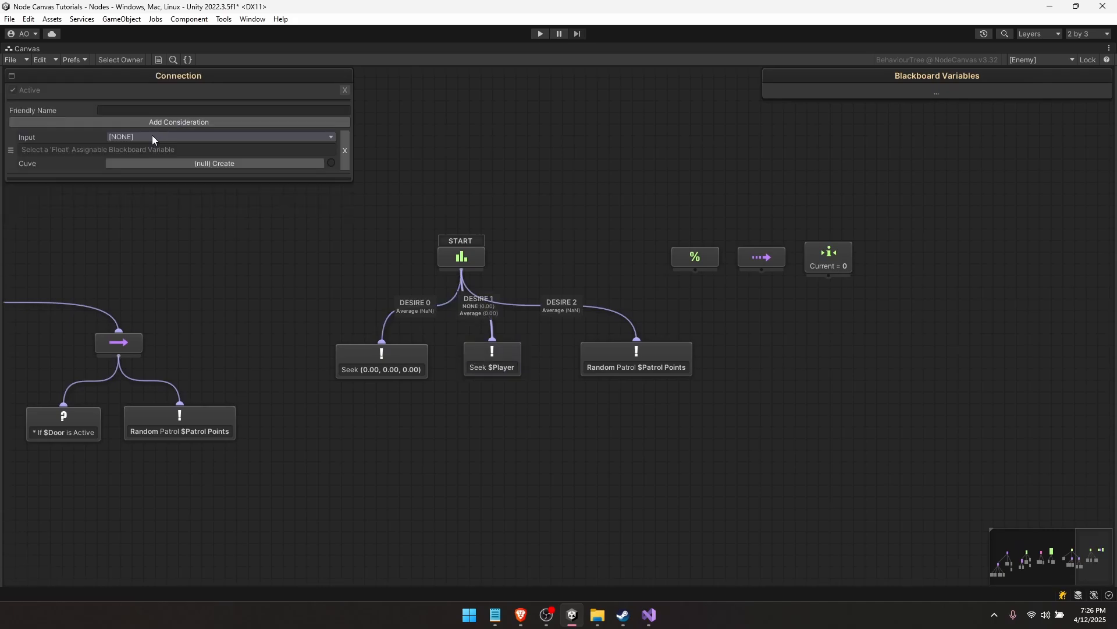
pyautogui.click(146, 137)
pyautogui.click(85, 140)
# Move the Seek (0.00, 0.00, 0.00) and Seek $Player nodes together, lower and farther from the Random Patrol node
pyautogui.moveTo(433, 373); pyautogui.dragTo(282, 309)
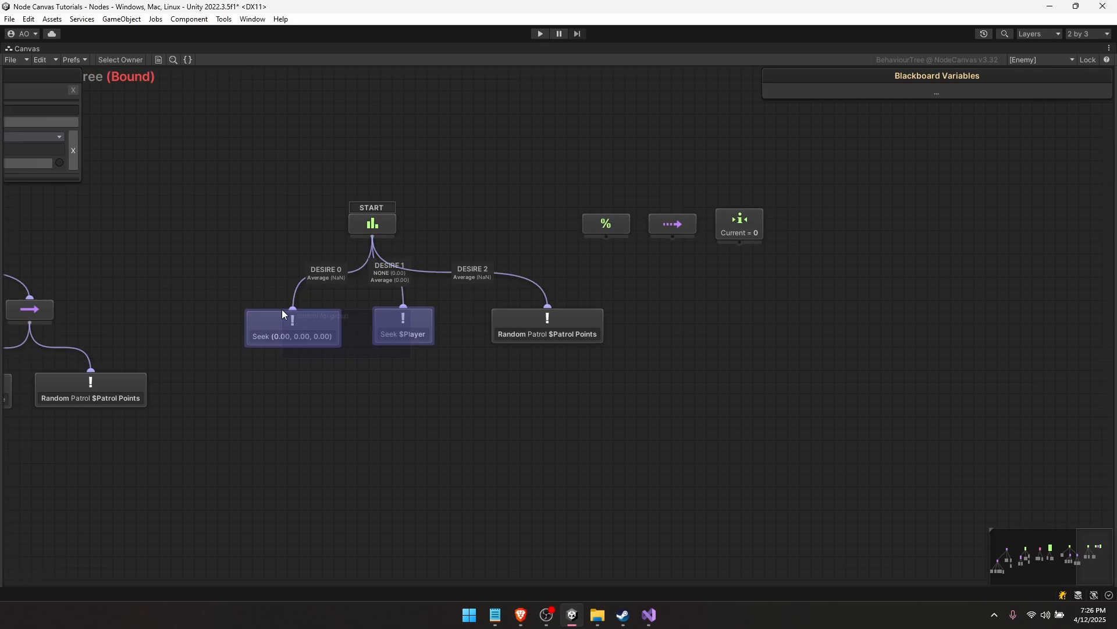
pyautogui.click(276, 337)
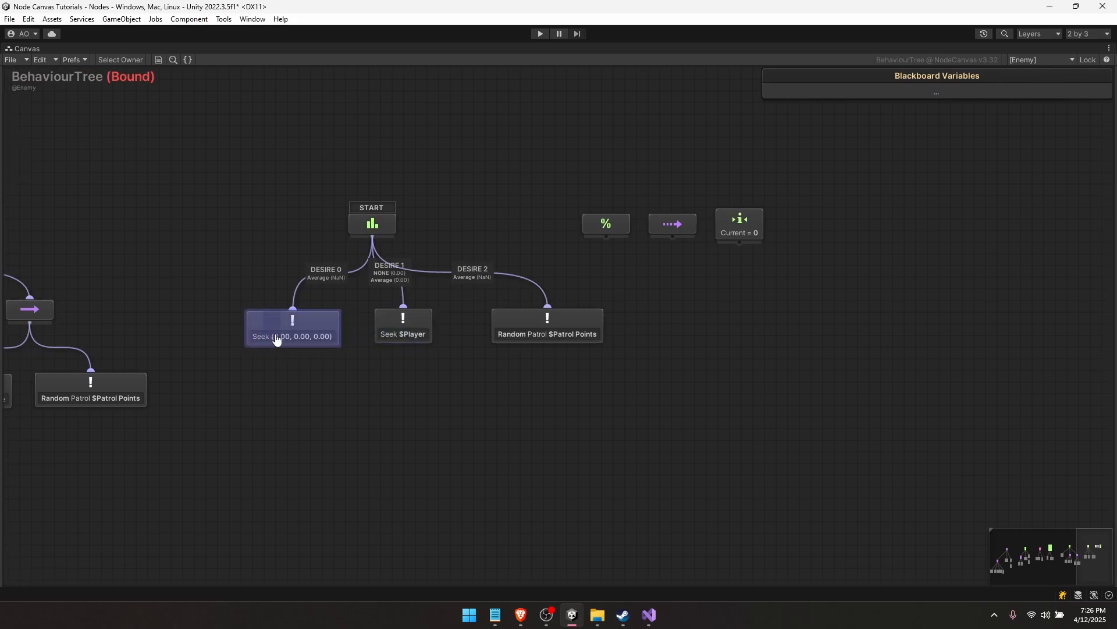
pyautogui.moveTo(429, 371); pyautogui.dragTo(263, 344)
pyautogui.click(409, 348)
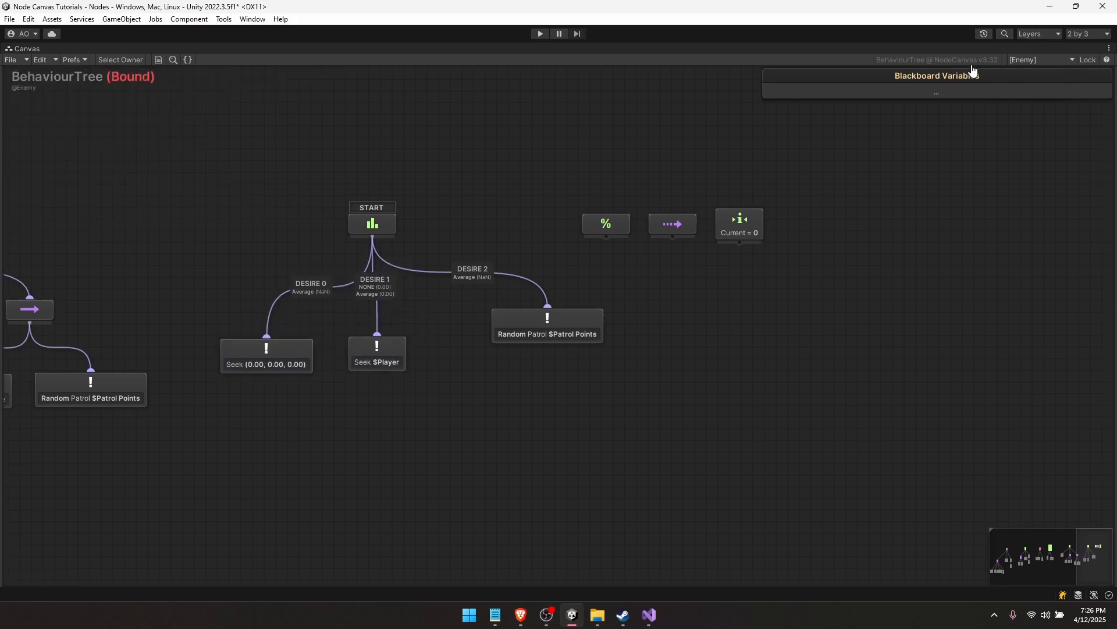
# Add two float variables named Aggression and Hunger to the graph blackboard
pyautogui.click(918, 88)
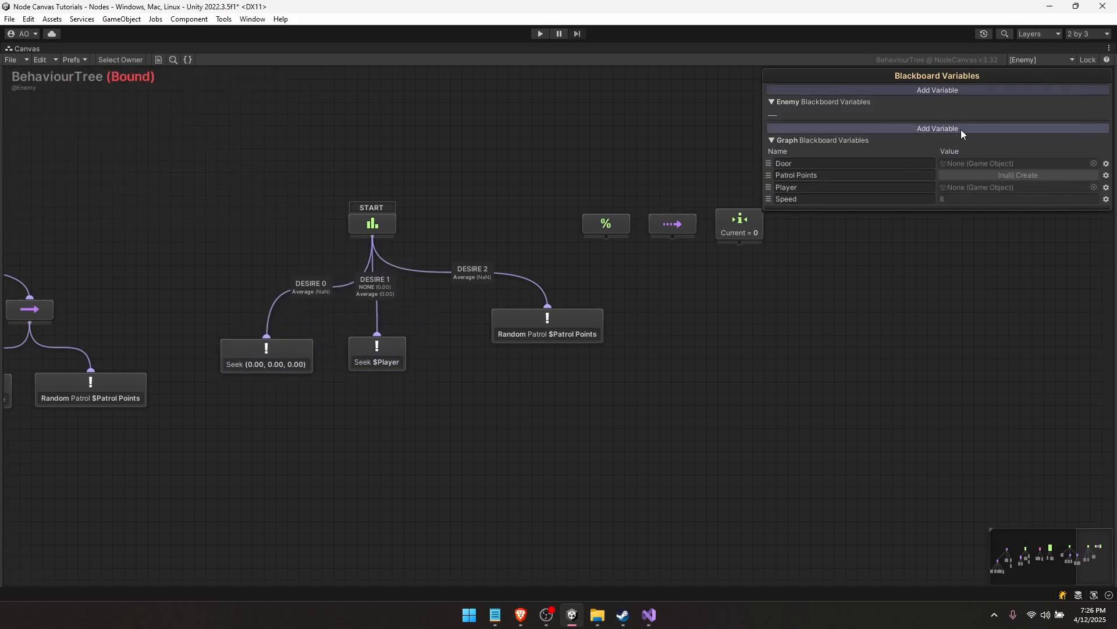
pyautogui.click(934, 128)
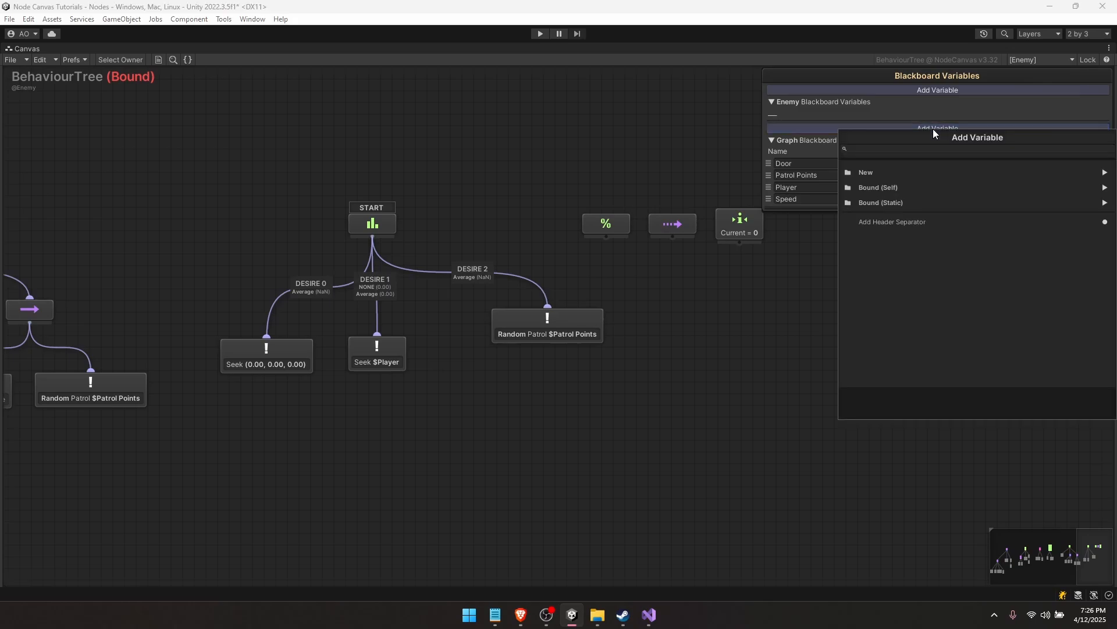
pyautogui.write('agg')
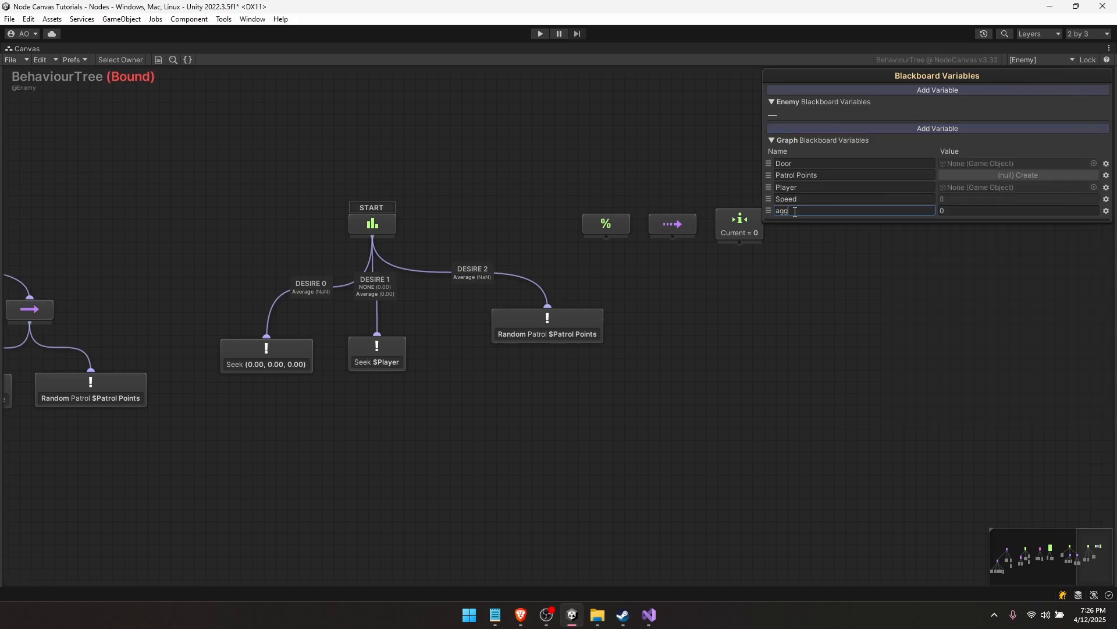
pyautogui.write('ression')
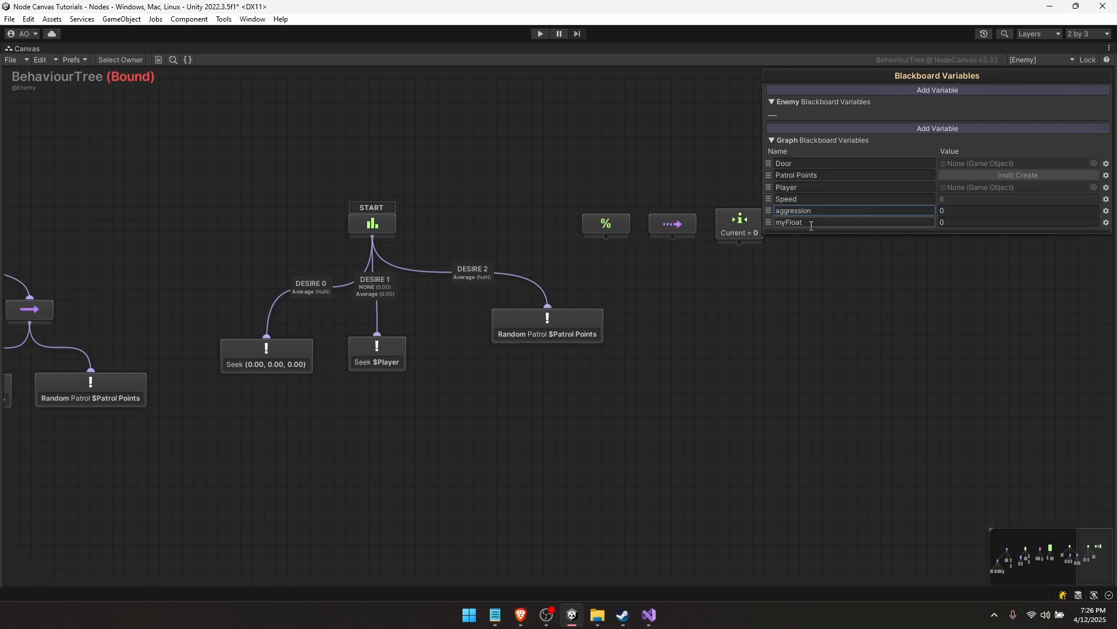
pyautogui.click(811, 226)
pyautogui.write('hungry')
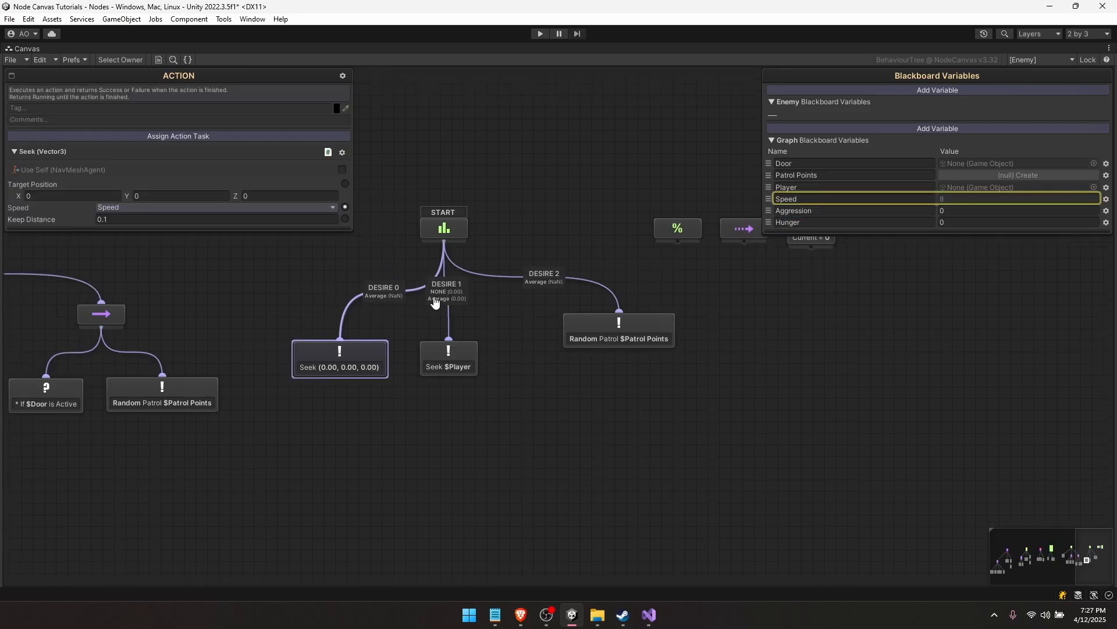
# Add a consideration to the DESIRE 0 connection with the graph variable Hunger as its input
pyautogui.click(435, 301)
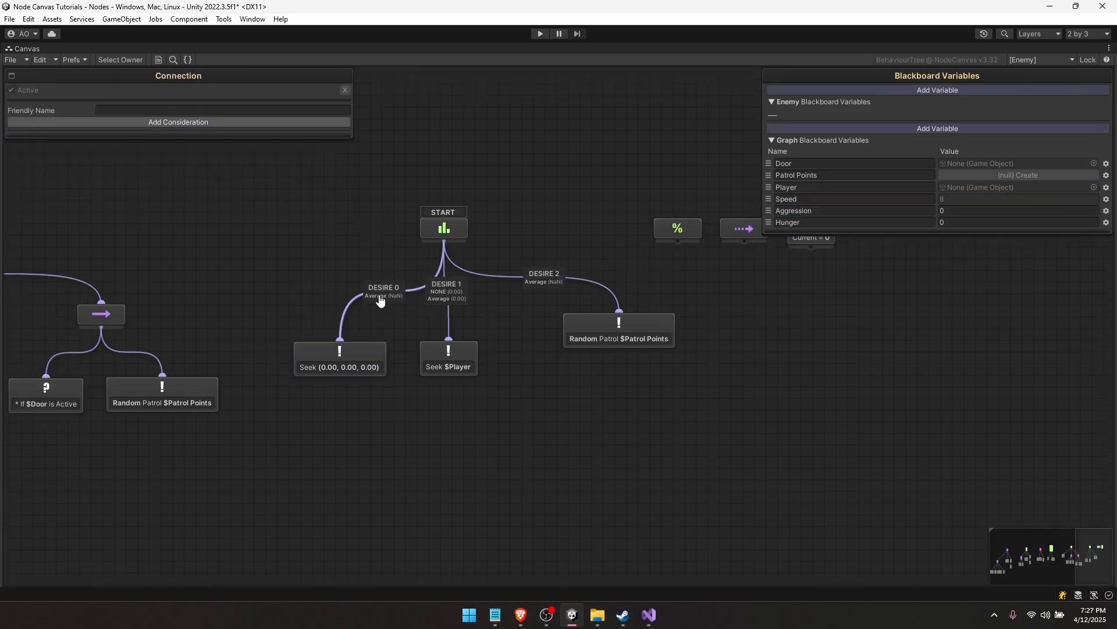
pyautogui.click(147, 122)
pyautogui.click(135, 137)
pyautogui.moveTo(154, 177)
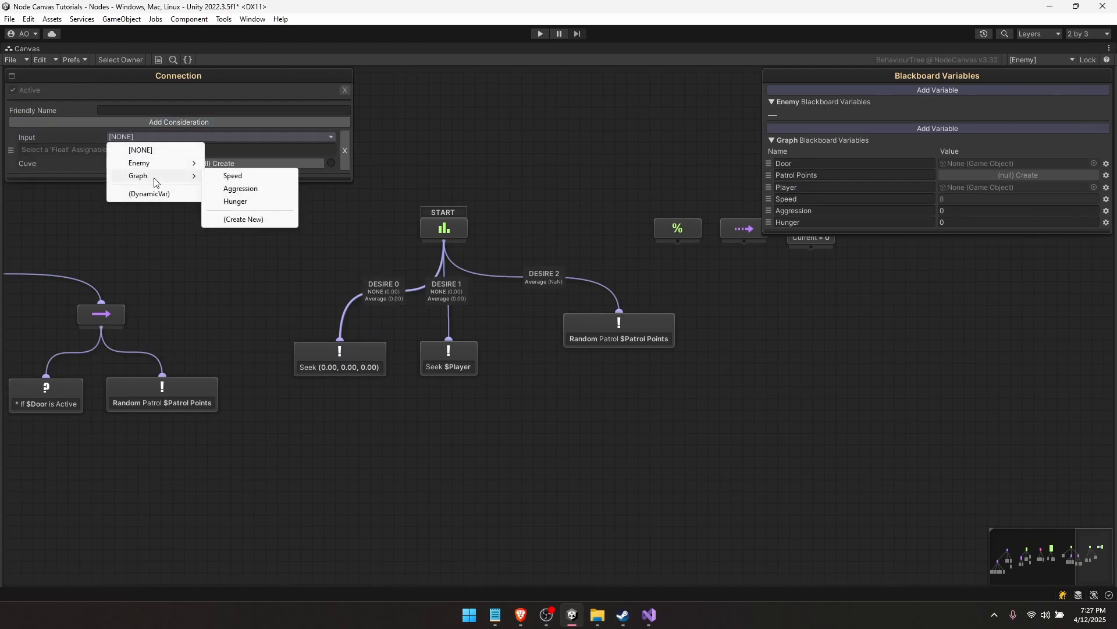
pyautogui.click(235, 201)
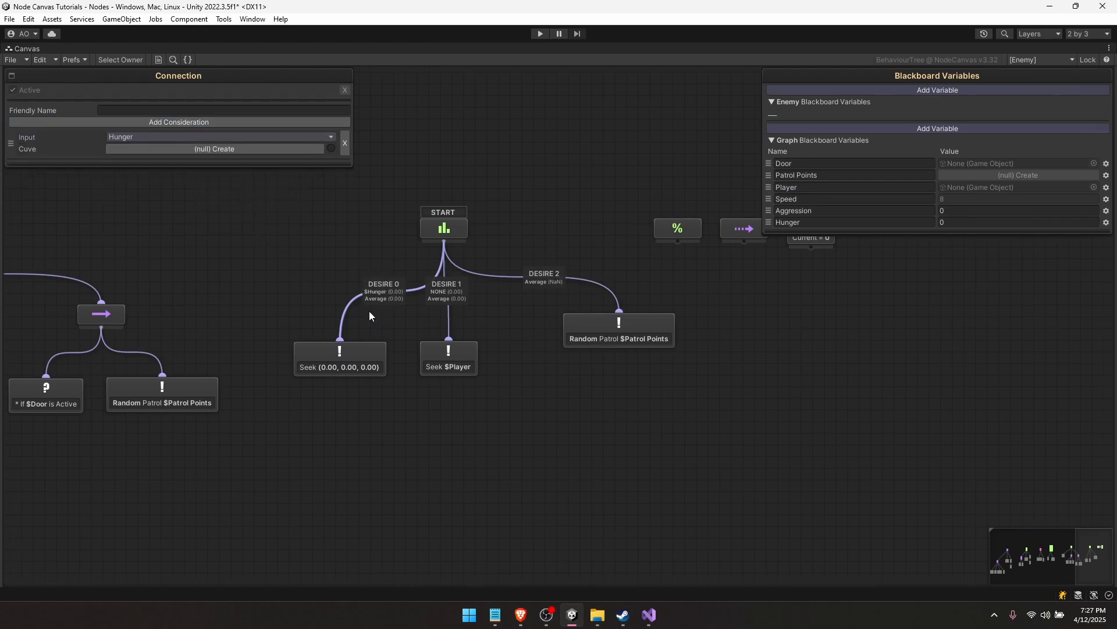
# Set the input of the DESIRE 1 consideration to the graph variable Aggression
pyautogui.click(221, 137)
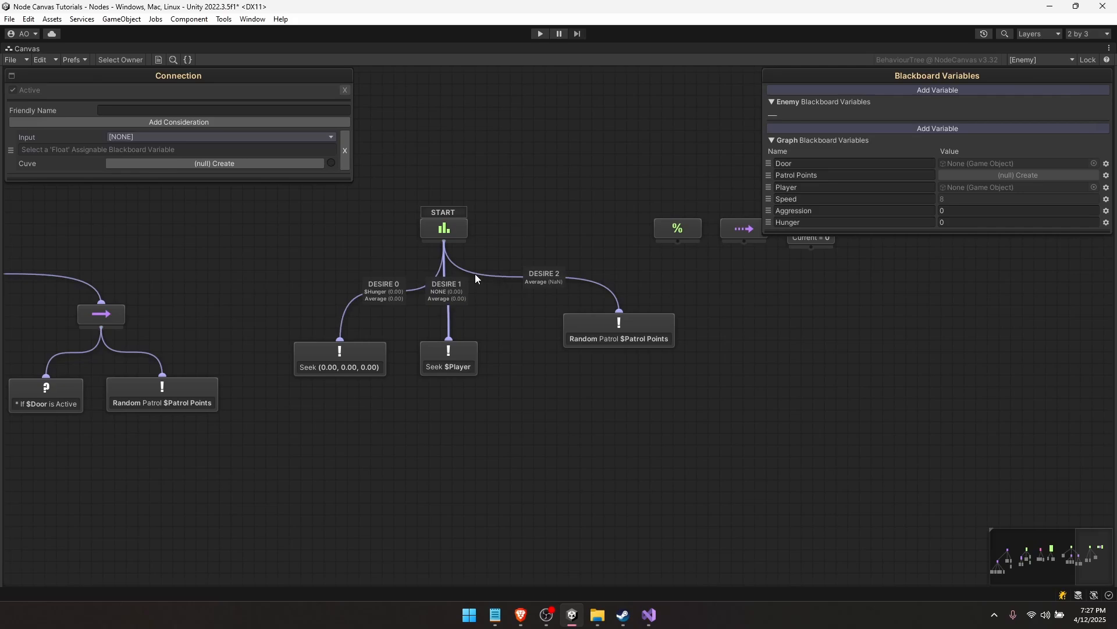
pyautogui.moveTo(155, 178)
pyautogui.click(243, 190)
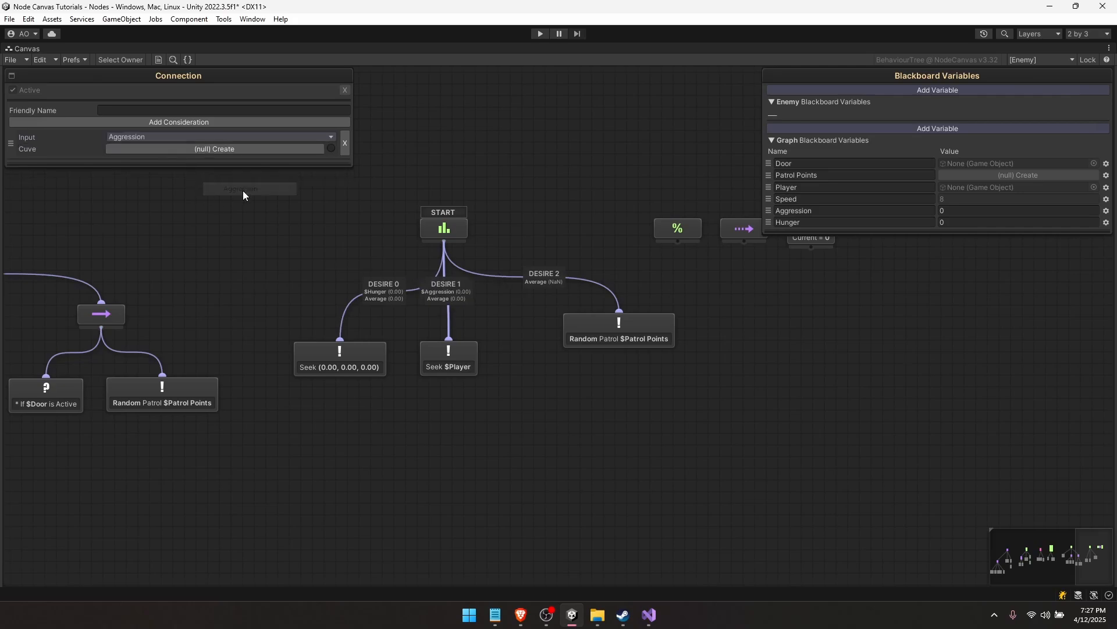
# Shift the Seek (0.00, 0.00, 0.00) node slightly away from Seek $Player to separate the desire labels
pyautogui.click(346, 362)
pyautogui.moveTo(347, 362); pyautogui.dragTo(331, 356)
pyautogui.click(371, 344)
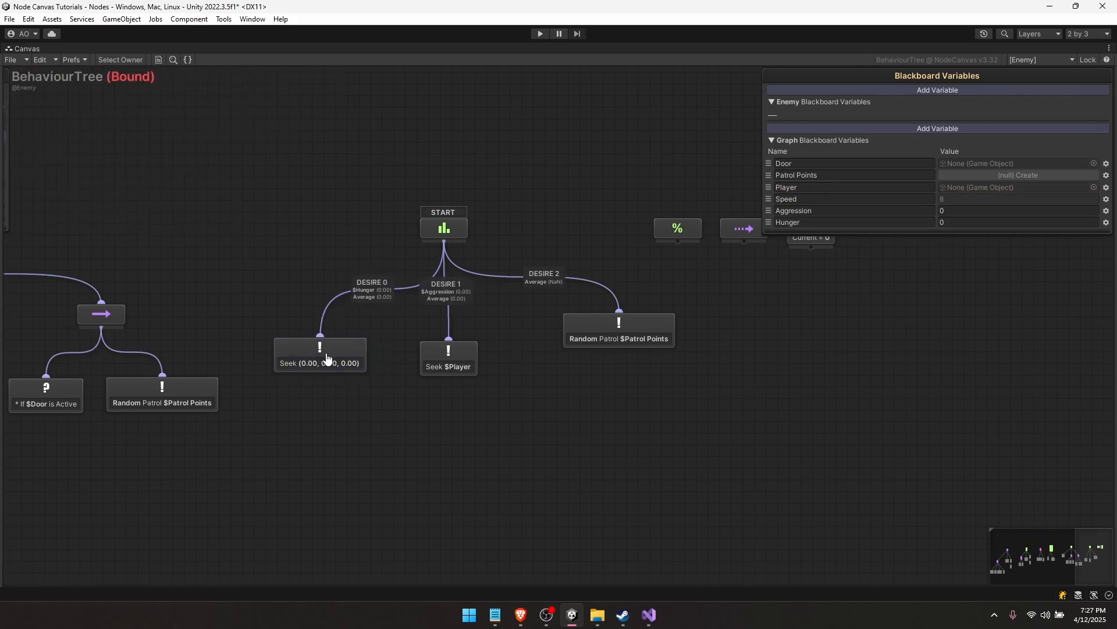
# Create curves for the Hunger and Aggression considerations and apply the ease-in preset to the Aggression curve
pyautogui.click(377, 292)
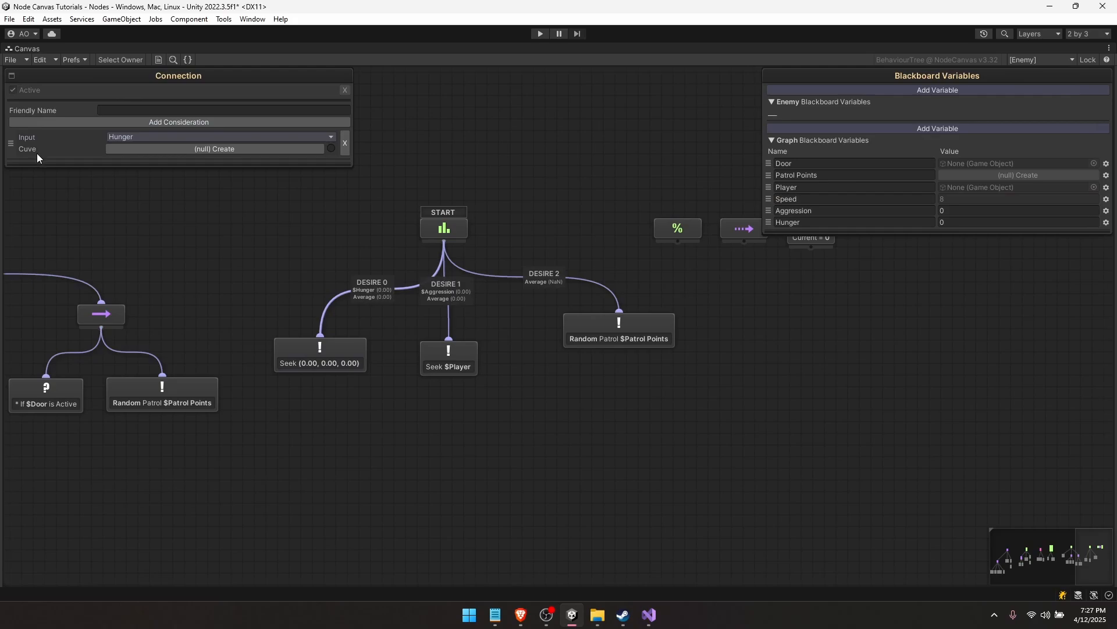
pyautogui.click(220, 148)
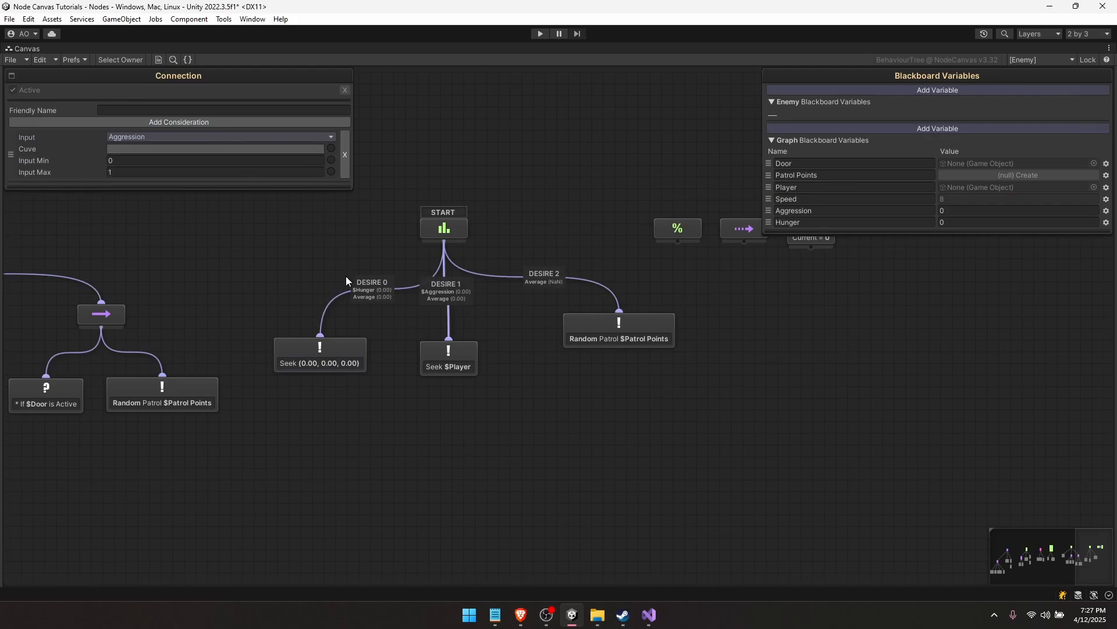
pyautogui.click(366, 291)
pyautogui.click(153, 149)
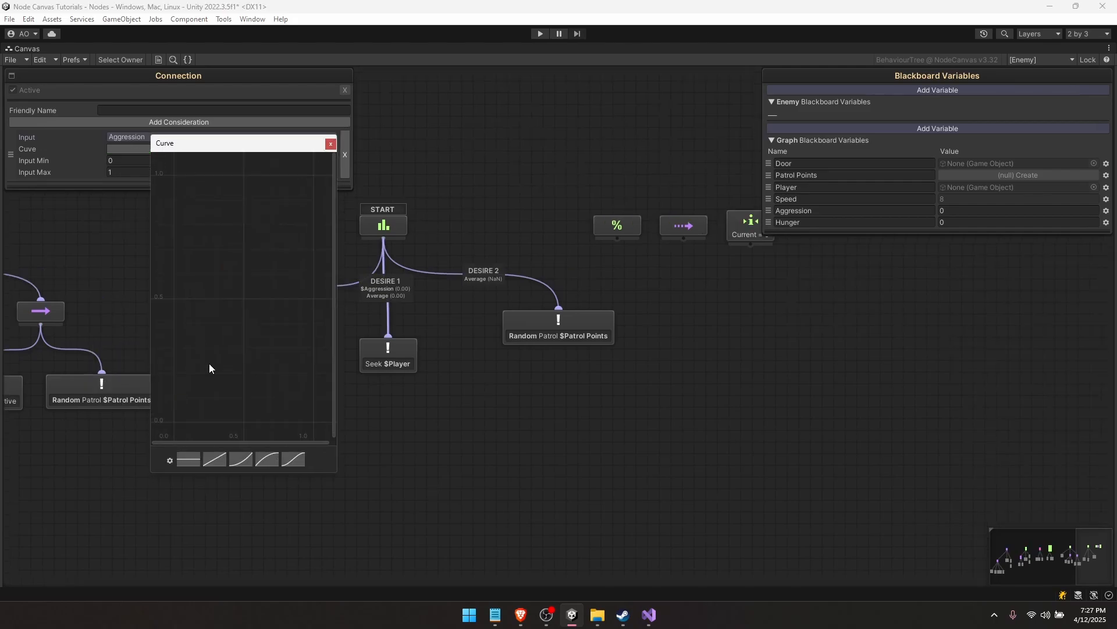
pyautogui.click(247, 460)
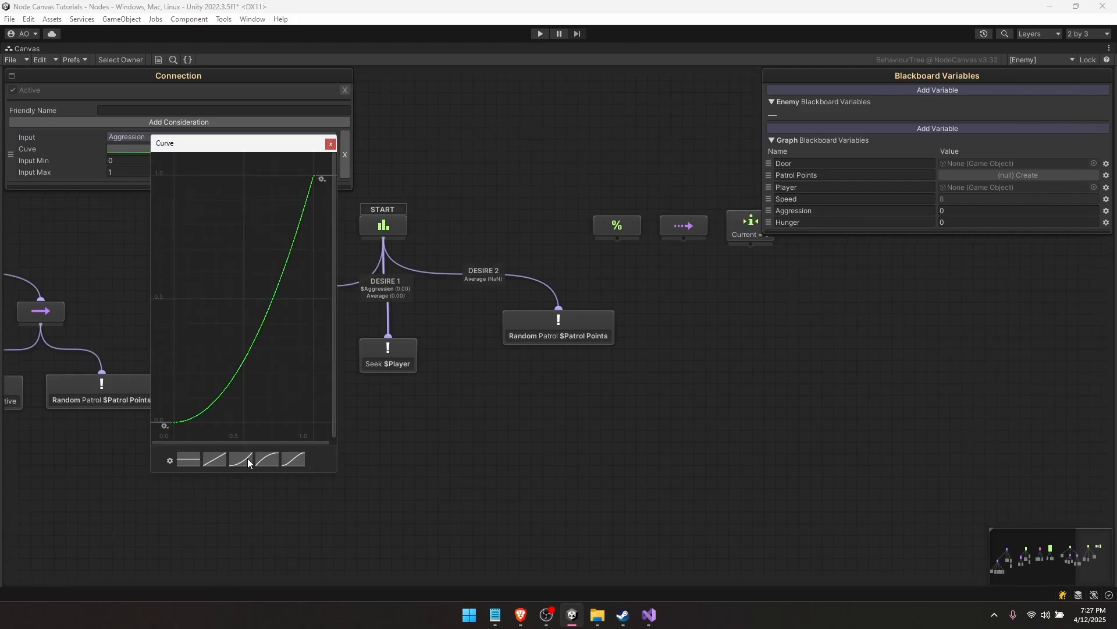
# Close the curve editor and set the graph variables Aggression to 0.2 and Hunger to 1
pyautogui.click(381, 352)
pyautogui.click(351, 288)
pyautogui.click(277, 356)
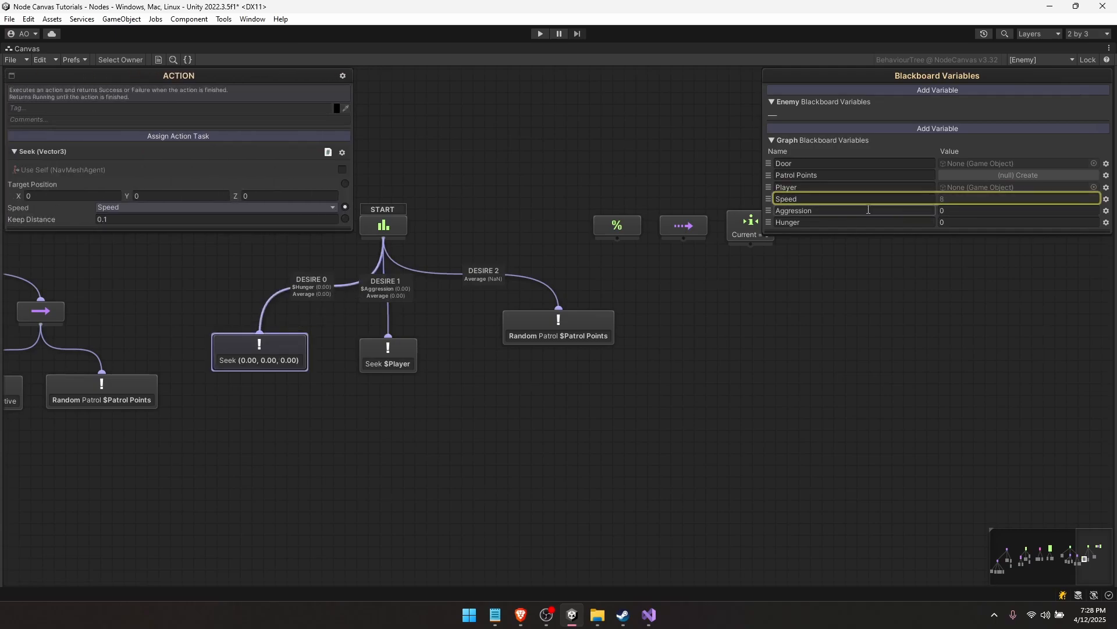
pyautogui.click(945, 211)
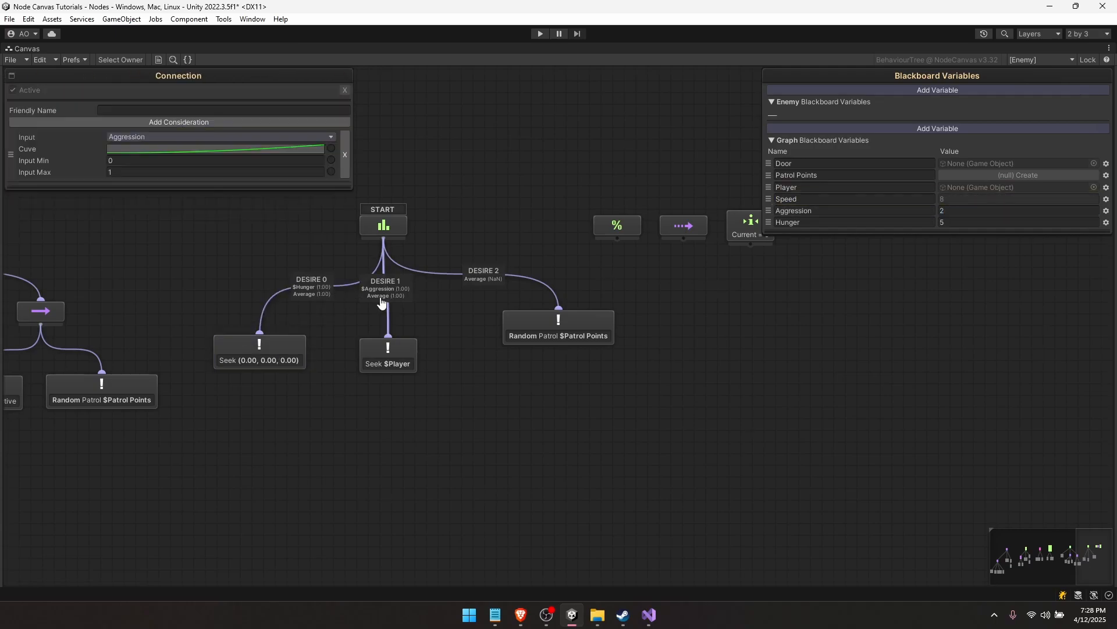
pyautogui.click(959, 211)
pyautogui.write('0.2')
pyautogui.click(957, 223)
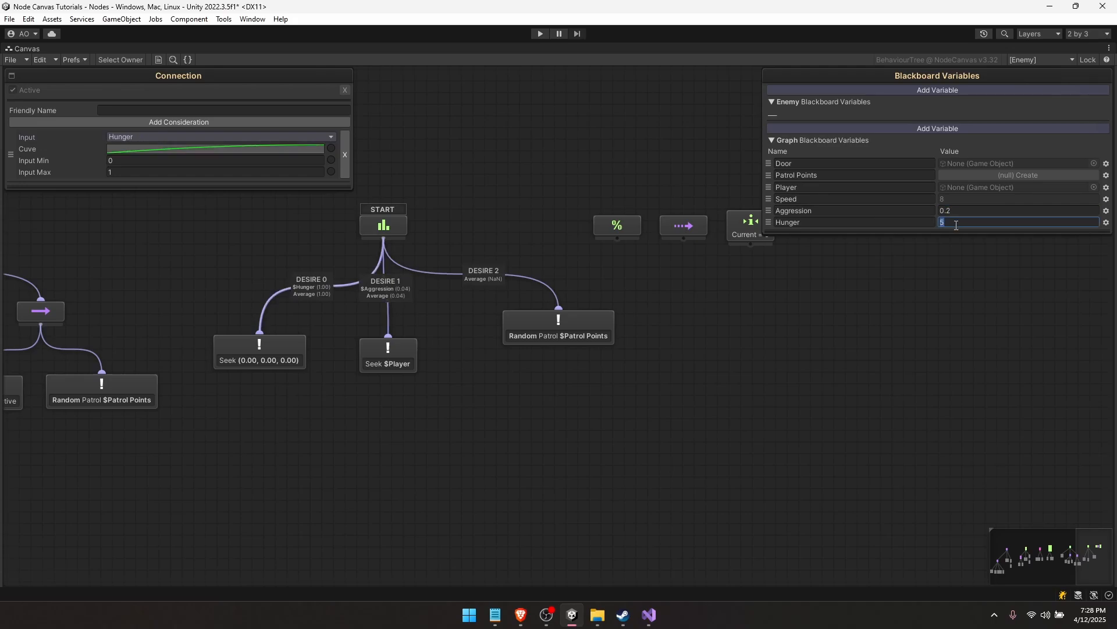
pyautogui.write('1')
# Restore the full editor layout and make the graph variables Aggression and Hunger exposed public
pyautogui.moveTo(352, 314); pyautogui.dragTo(424, 318, button='middle')
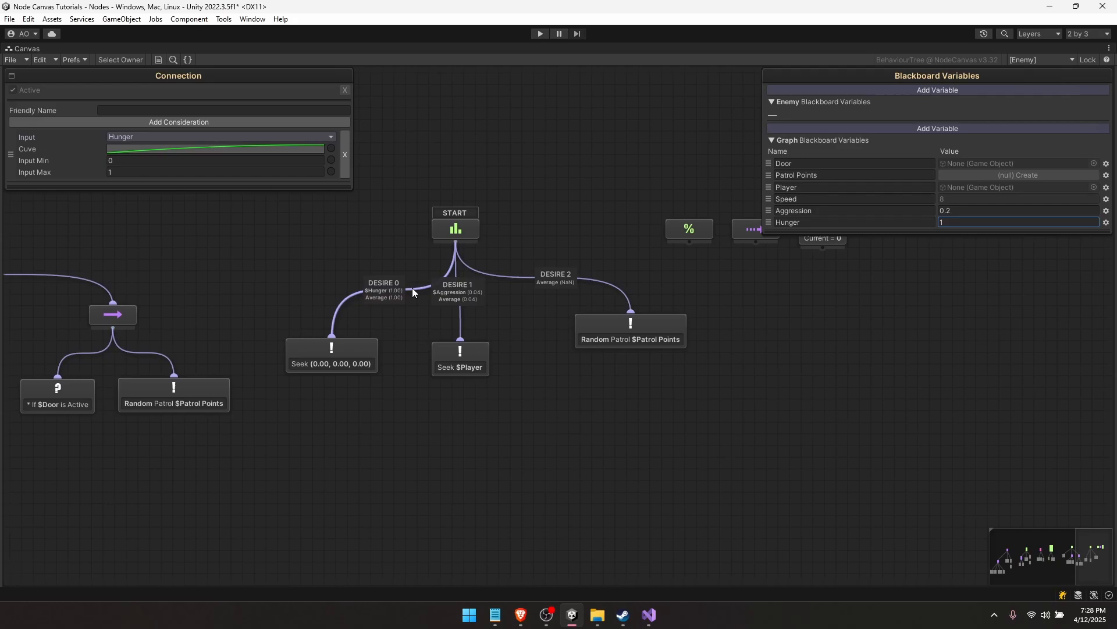
pyautogui.click(401, 315)
pyautogui.click(377, 302)
pyautogui.hotkey('shift', 'space')
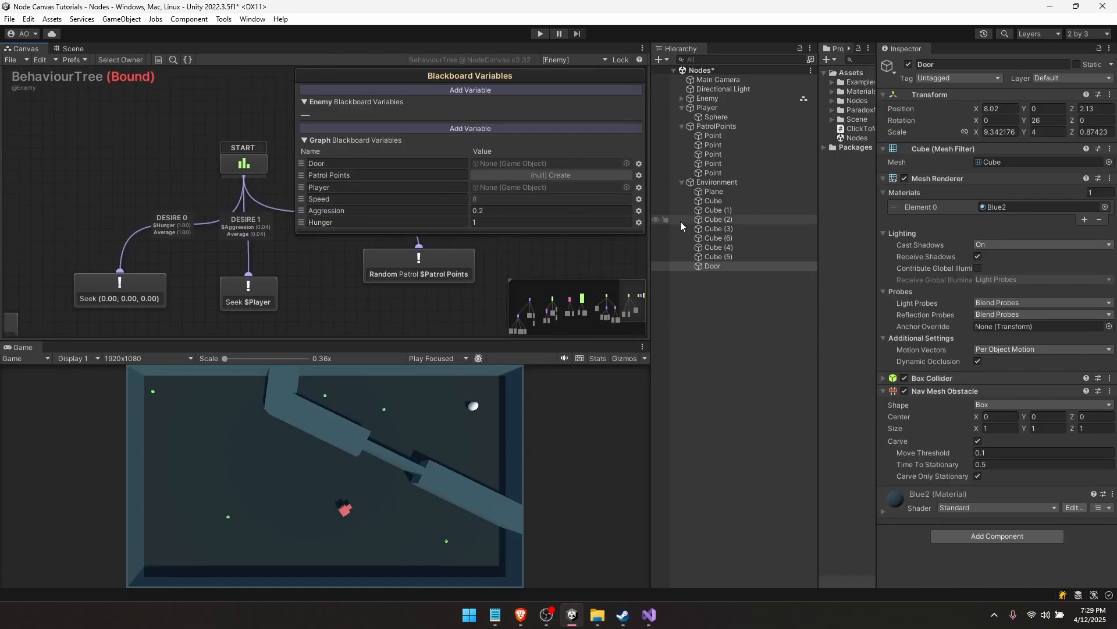
pyautogui.click(635, 208)
pyautogui.click(669, 266)
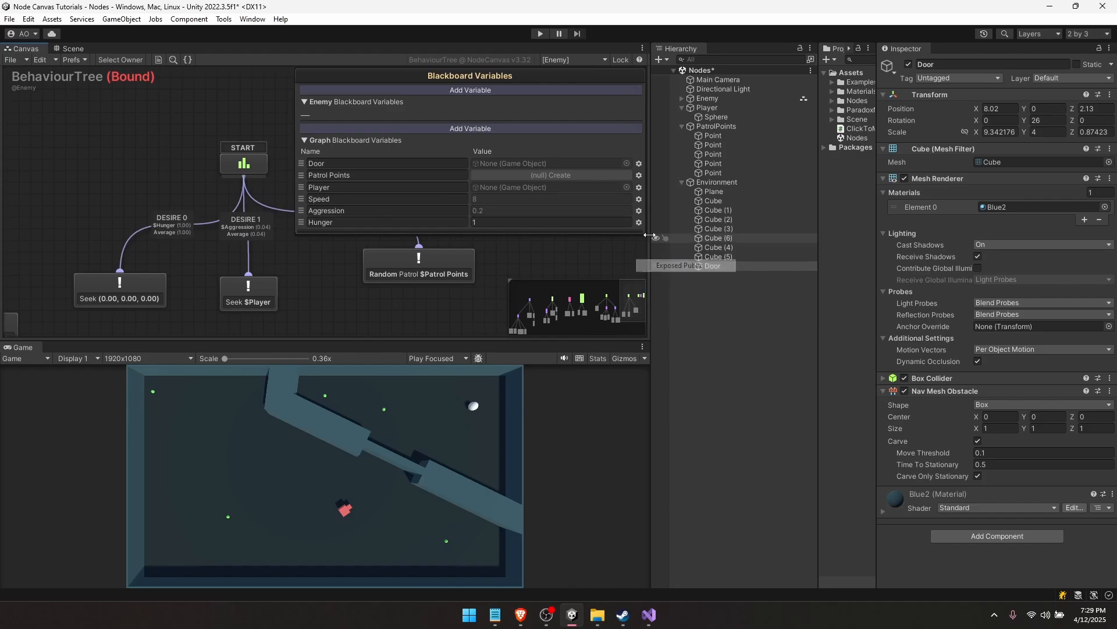
pyautogui.click(639, 224)
pyautogui.click(684, 281)
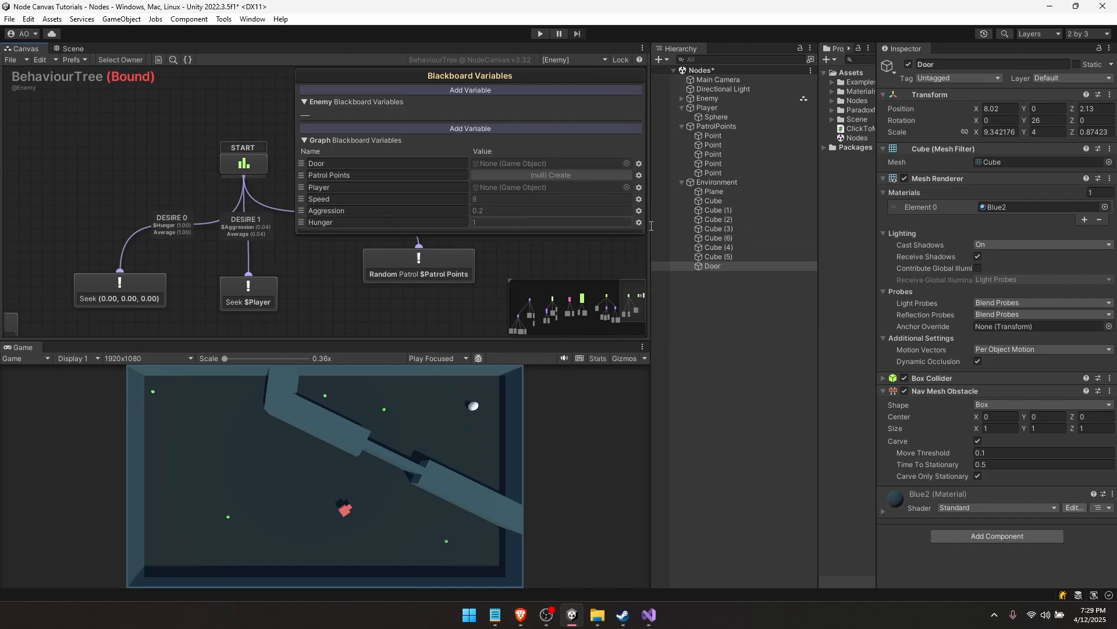
# Override the exposed Aggression and Hunger variables on the Enemy object and set both to 0
pyautogui.click(717, 100)
pyautogui.scroll(-6, 959, 399)
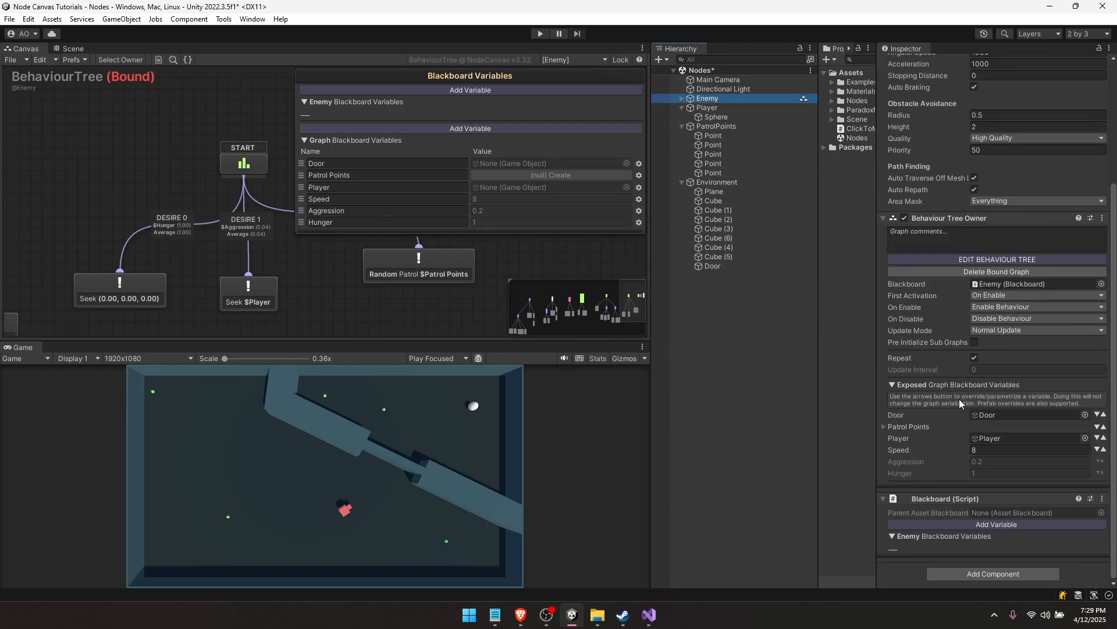
pyautogui.click(960, 461)
pyautogui.moveTo(955, 462); pyautogui.dragTo(959, 464)
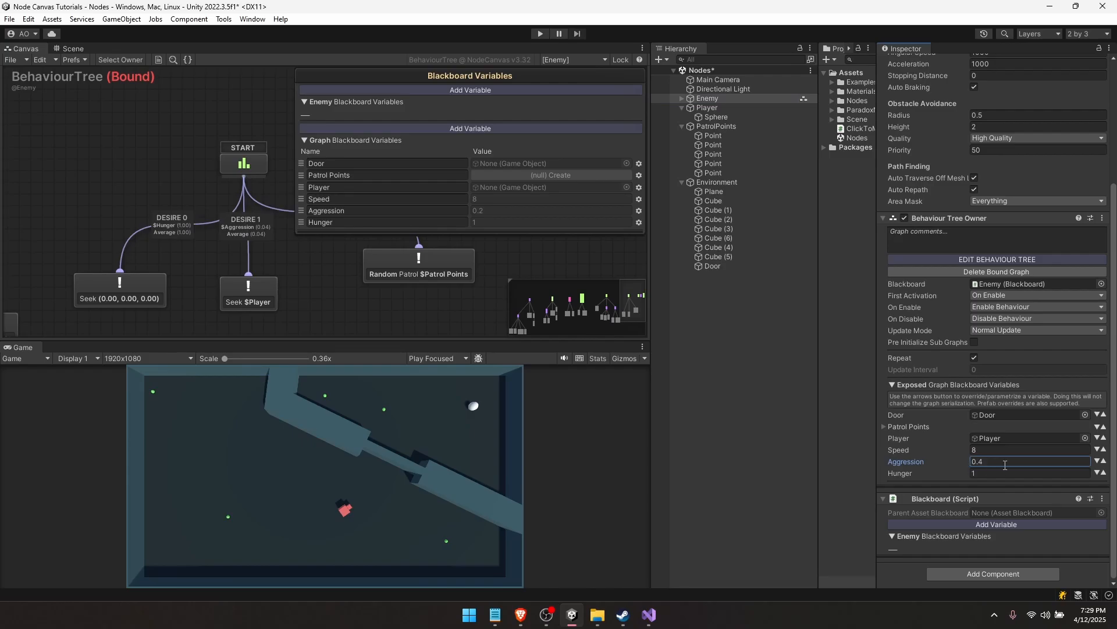
pyautogui.click(1006, 464)
pyautogui.write('0')
pyautogui.press('Tab')
pyautogui.write('0')
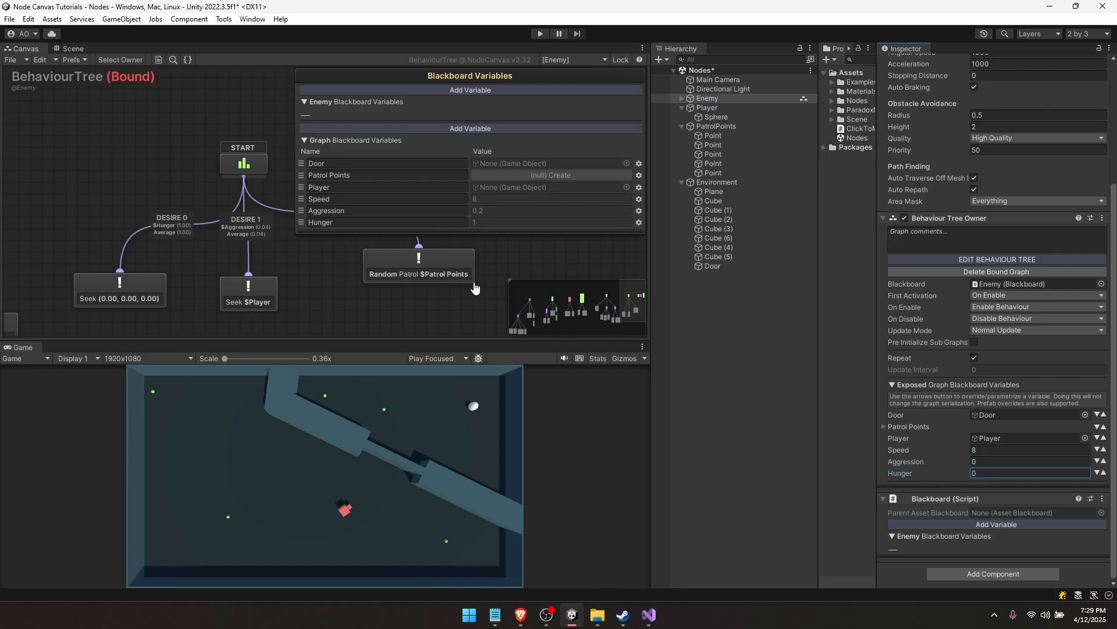
# Run the scene and test the Priority Selector by raising the Enemy's Hunger to about 0.18 and adjusting its Aggression
pyautogui.hotkey('ctrl', 'p')
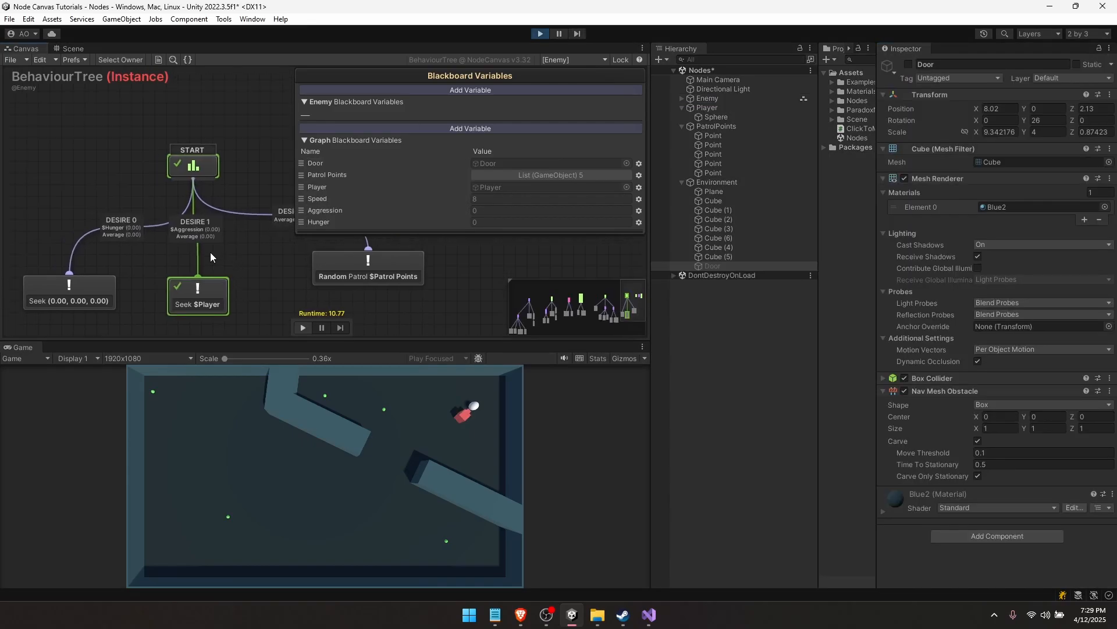
pyautogui.moveTo(217, 243); pyautogui.dragTo(222, 231, button='middle')
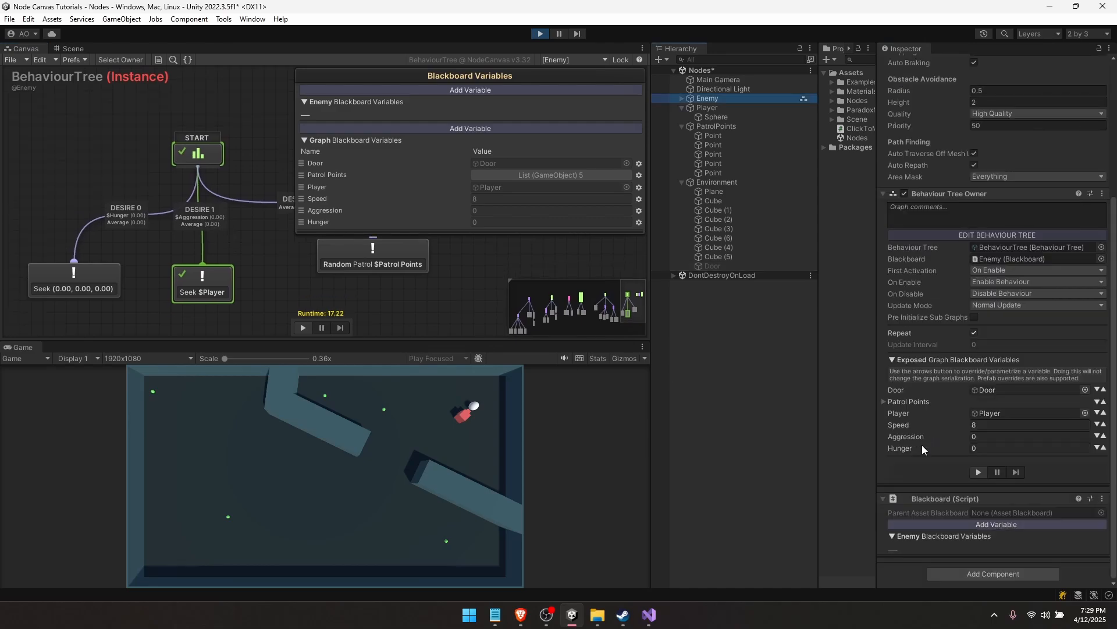
pyautogui.click(918, 447)
pyautogui.moveTo(919, 447); pyautogui.dragTo(924, 447)
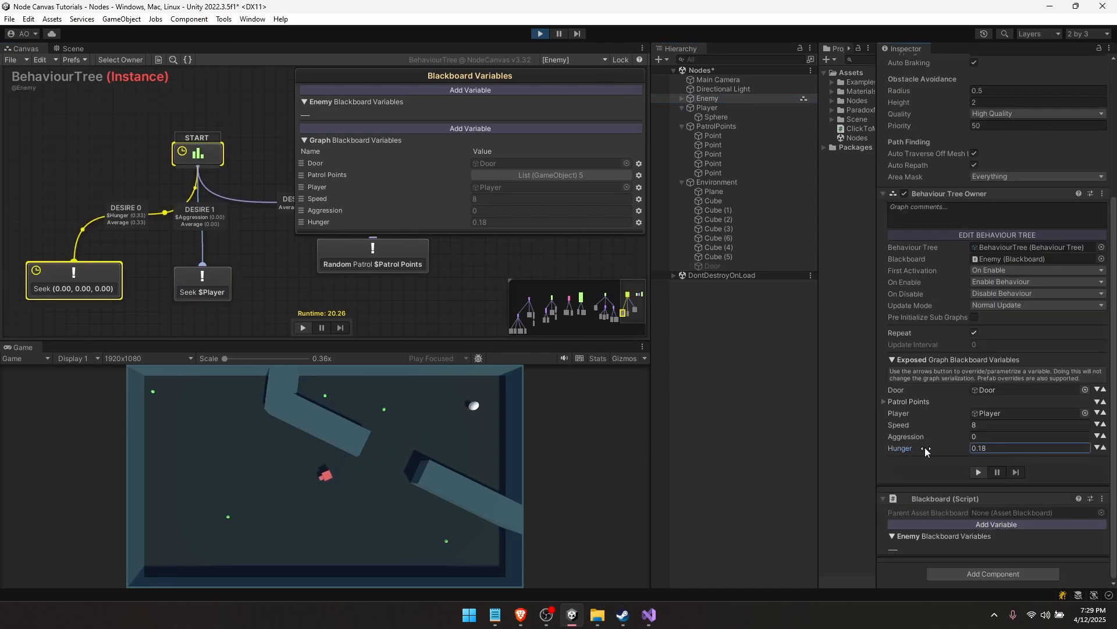
pyautogui.moveTo(940, 434)
pyautogui.mouseDown()
pyautogui.moveTo(956, 430)
pyautogui.moveTo(937, 432)
pyautogui.mouseUp()
# Reset Hunger to 0 in the running scene, check which desire the Priority Selector picks, and stop play mode
pyautogui.click(990, 449)
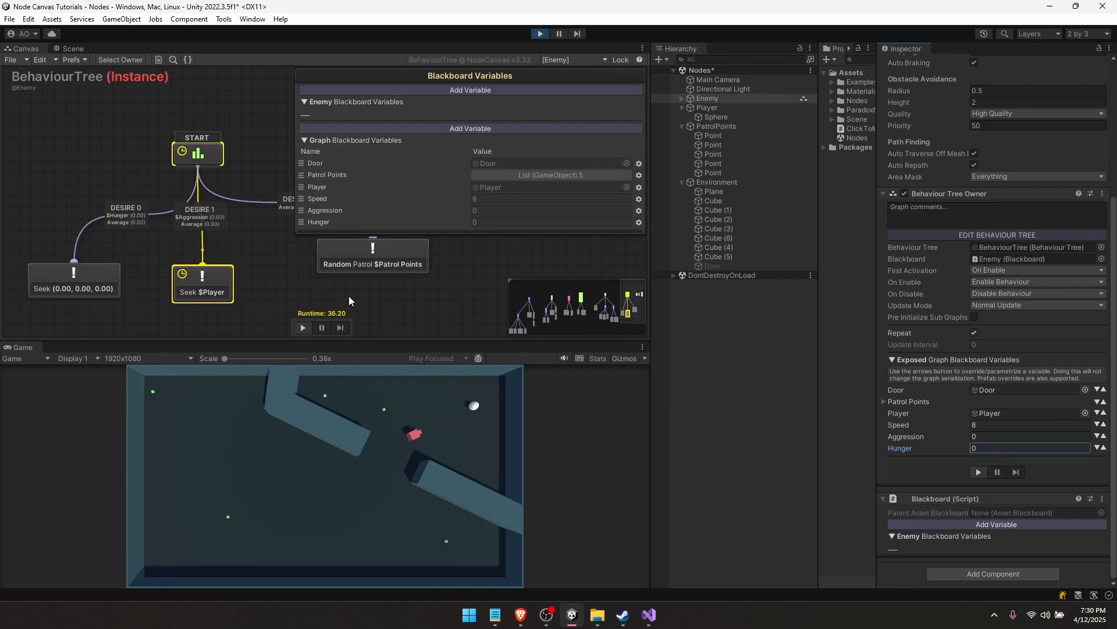
pyautogui.write('0')
pyautogui.click(997, 437)
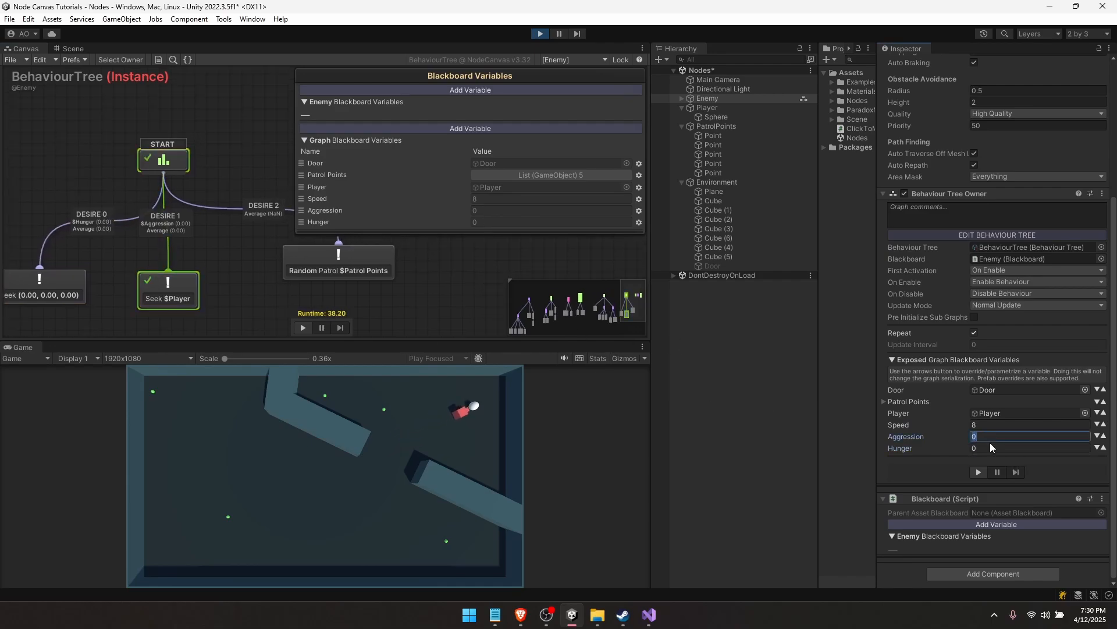
pyautogui.click(990, 447)
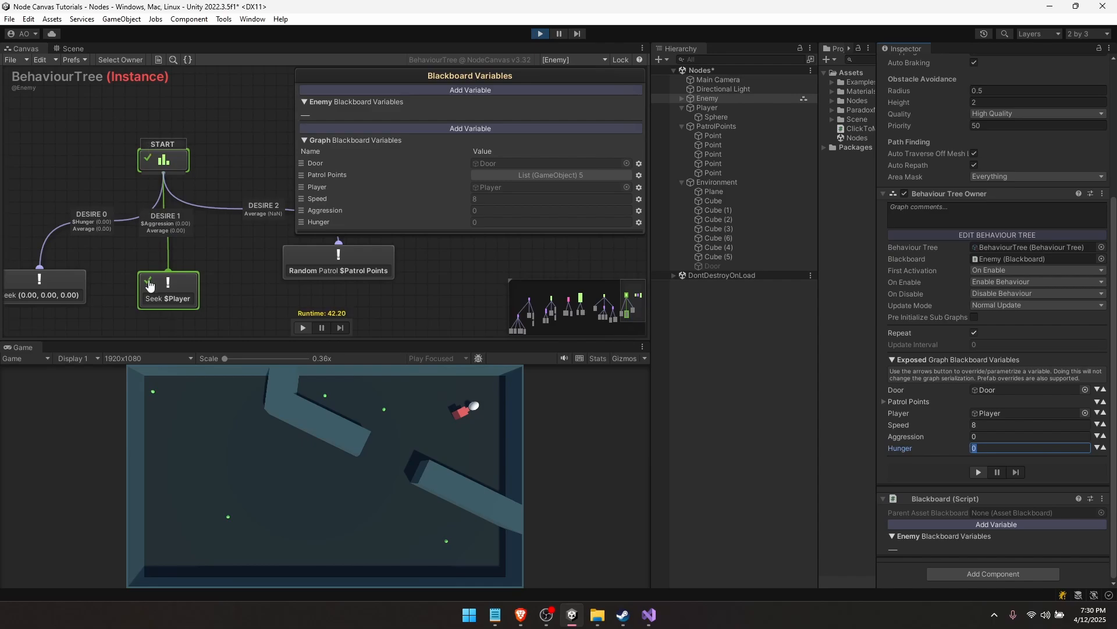
pyautogui.moveTo(150, 285); pyautogui.dragTo(217, 274, button='middle')
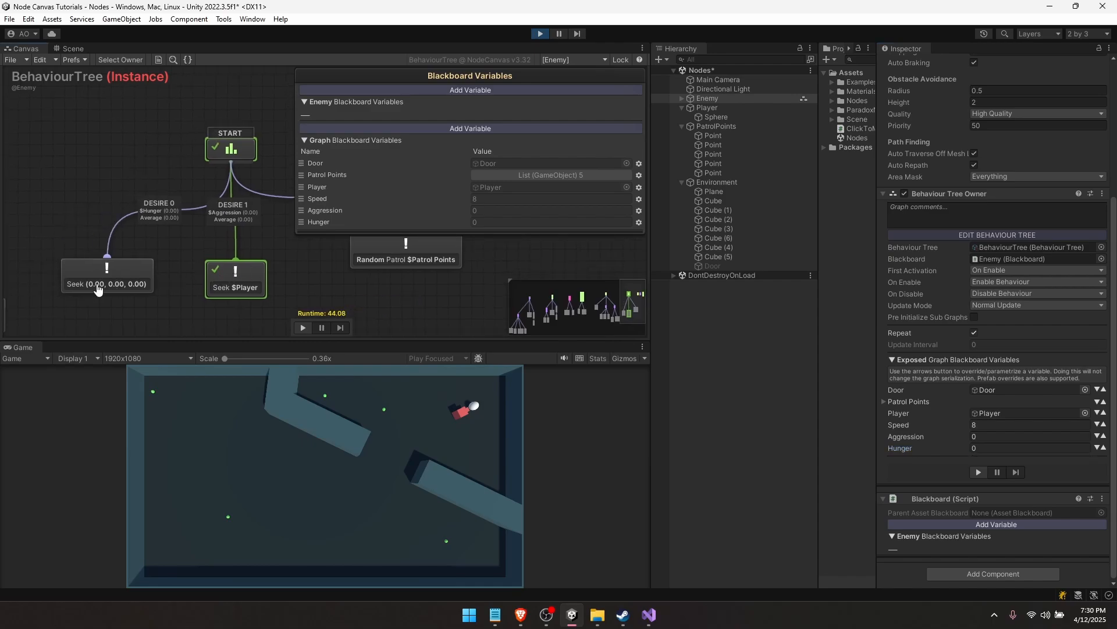
pyautogui.click(247, 282)
pyautogui.click(340, 284)
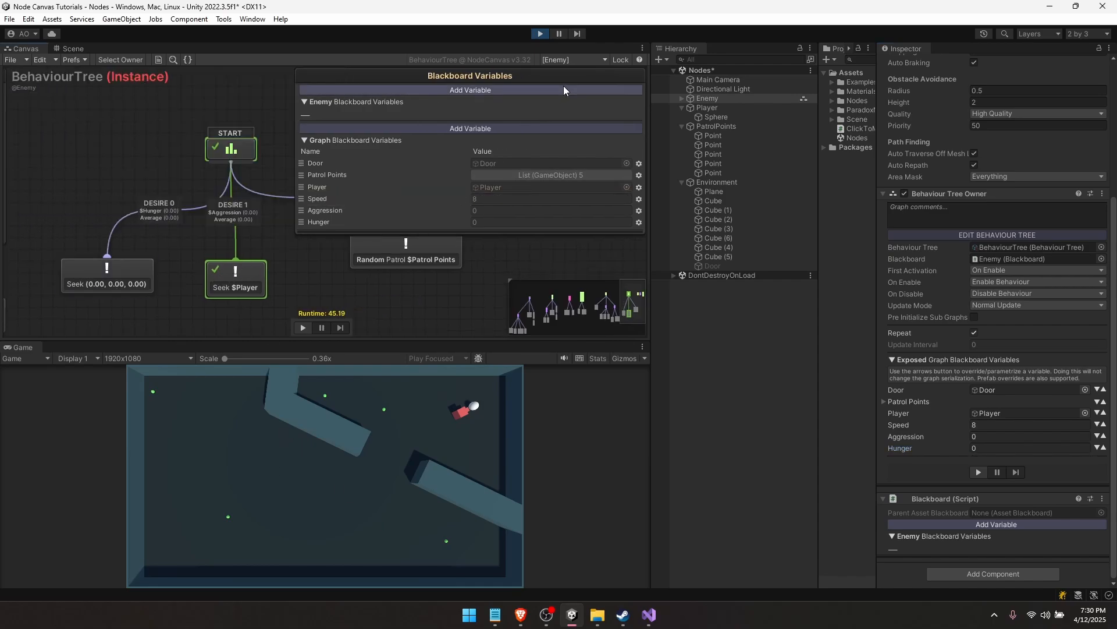
pyautogui.click(539, 34)
# Add a consideration to the DESIRE 2 connection with the graph variable Hunger as its input
pyautogui.click(255, 239)
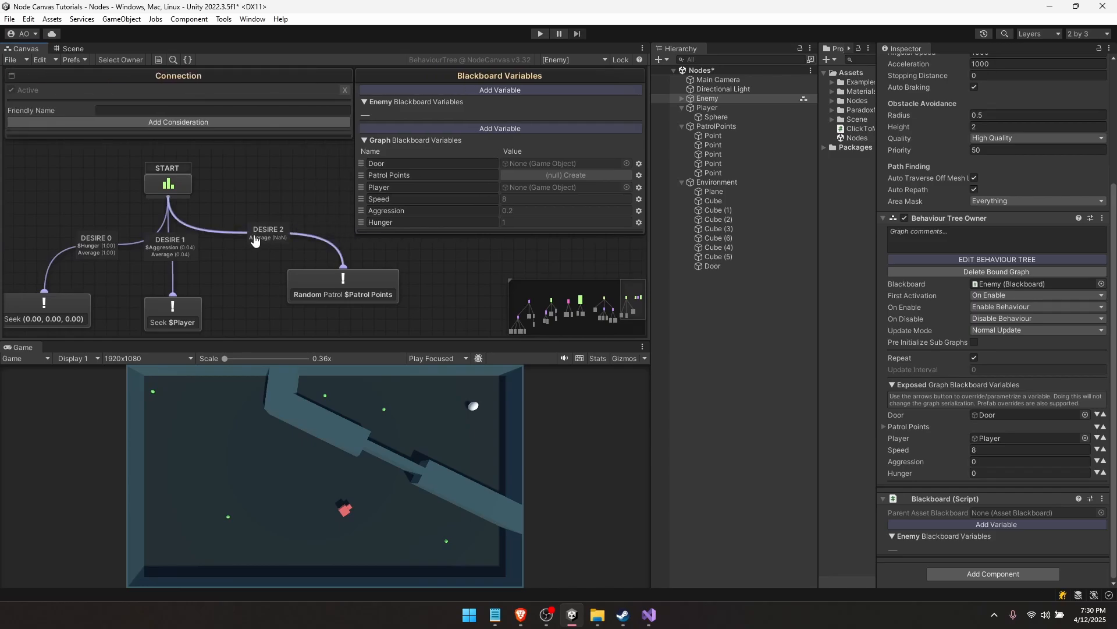
pyautogui.click(184, 124)
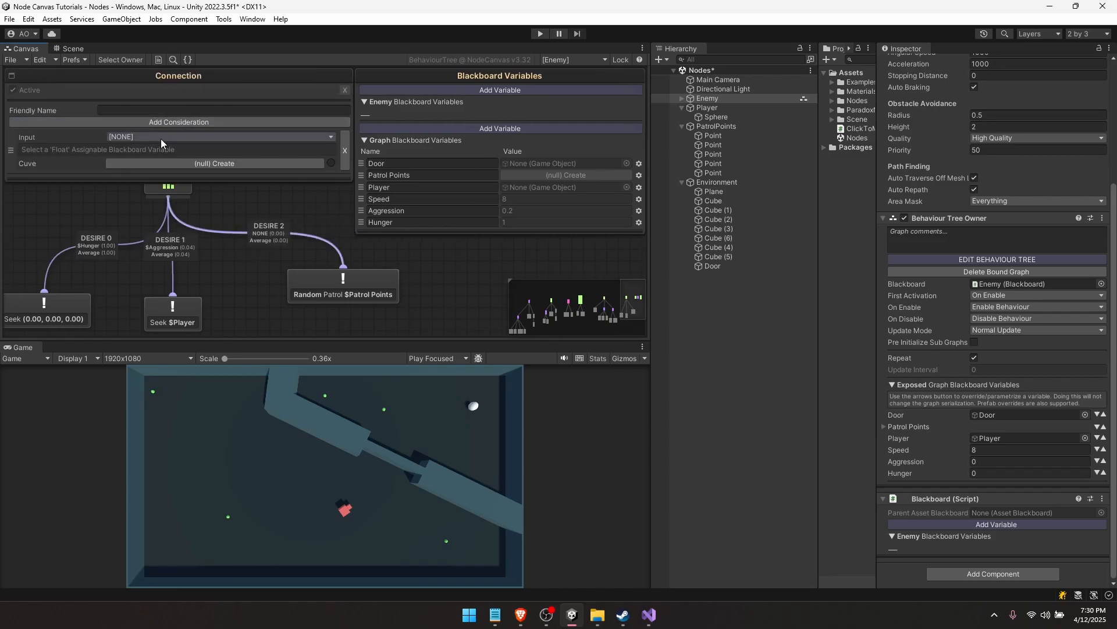
pyautogui.click(161, 140)
pyautogui.moveTo(161, 177)
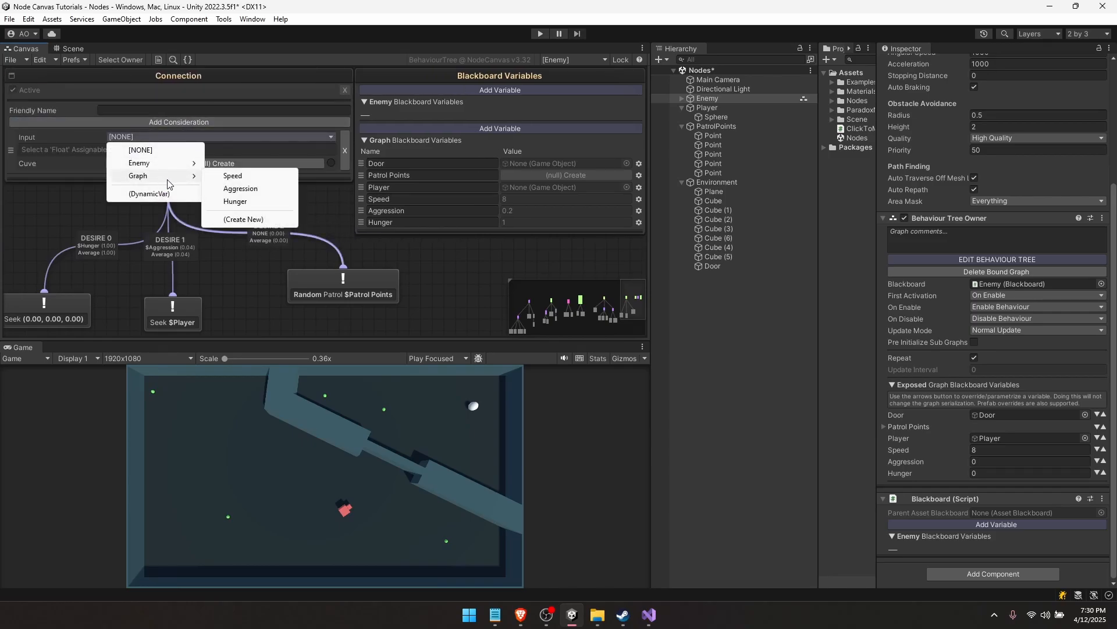
pyautogui.click(236, 201)
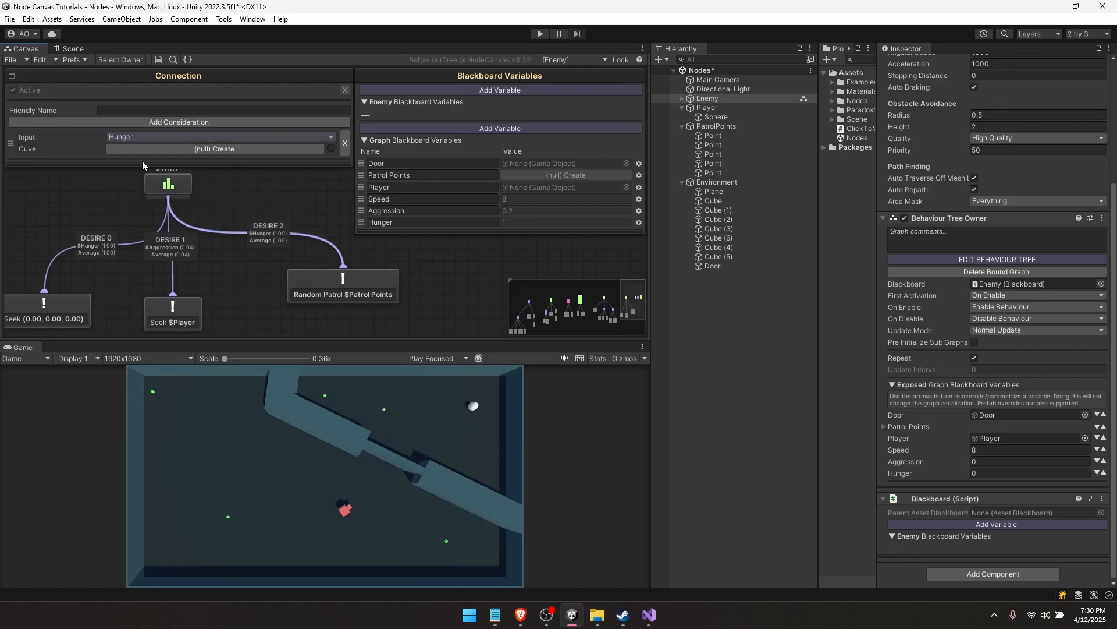
# Add a second consideration to the DESIRE 2 connection with the graph variable Aggression as its input
pyautogui.click(142, 123)
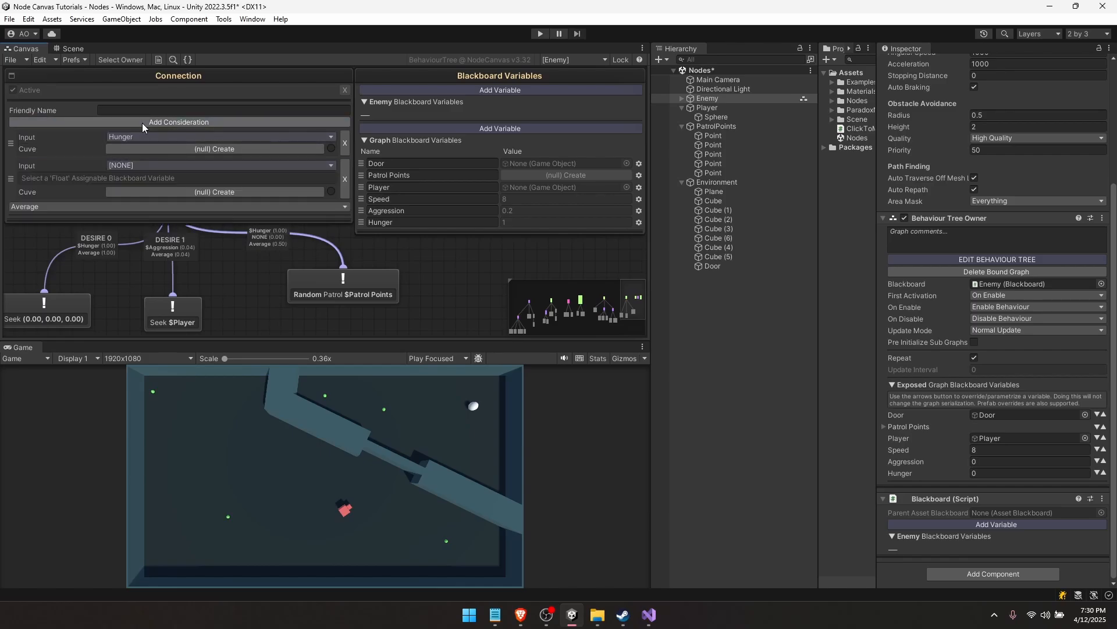
pyautogui.click(159, 165)
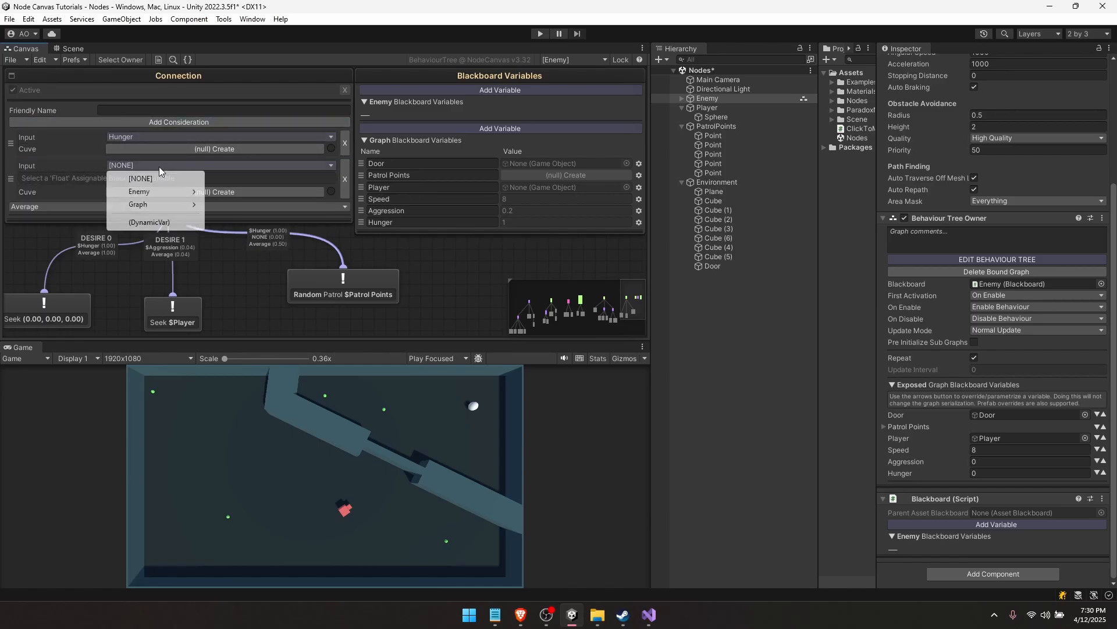
pyautogui.moveTo(159, 205)
pyautogui.click(244, 215)
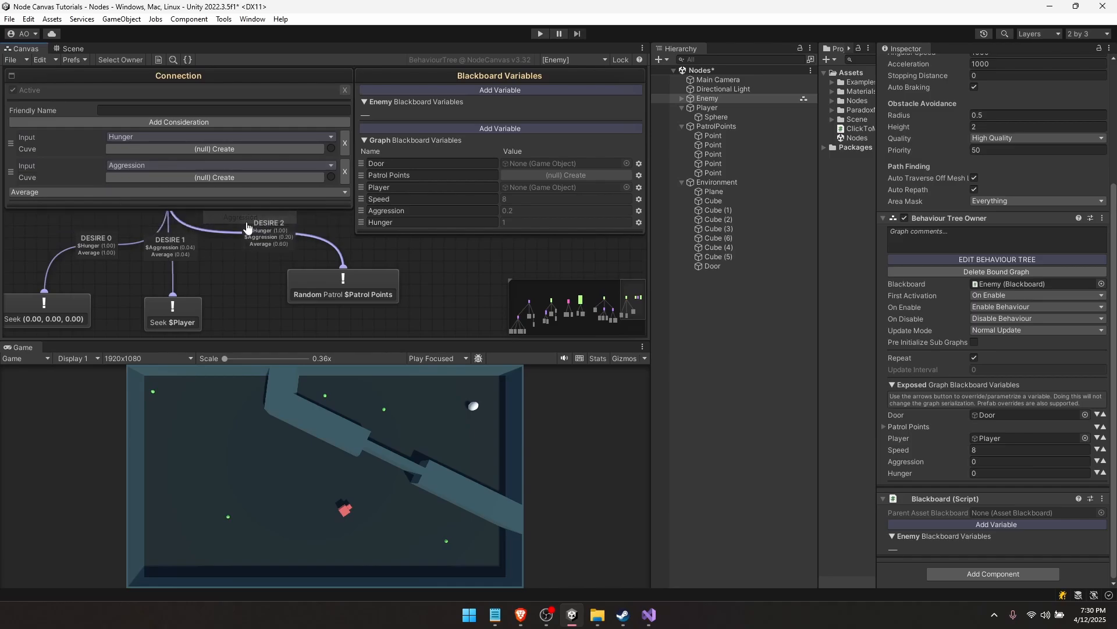
# Create curves for both DESIRE 2 considerations and apply the linear rising preset to each
pyautogui.click(200, 149)
pyautogui.click(199, 200)
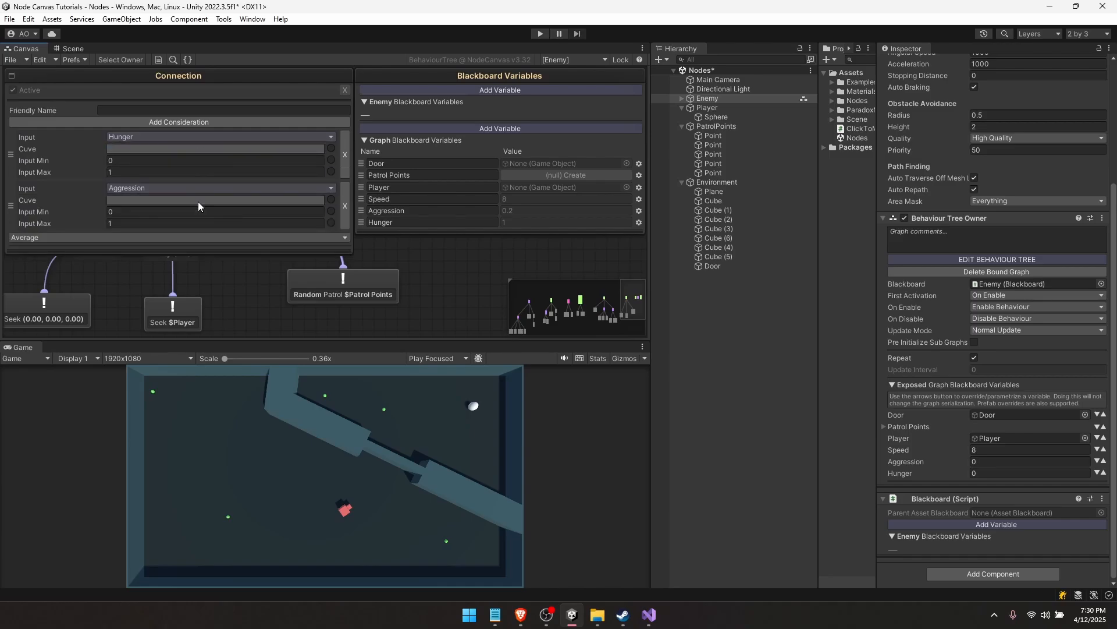
pyautogui.click(127, 149)
pyautogui.click(190, 457)
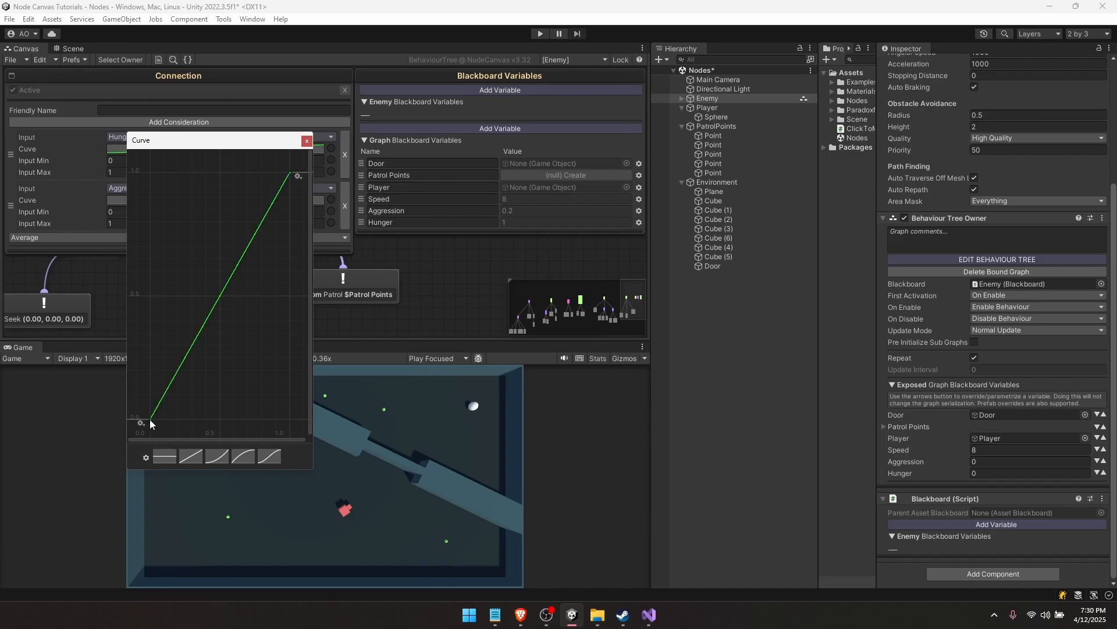
pyautogui.click(135, 197)
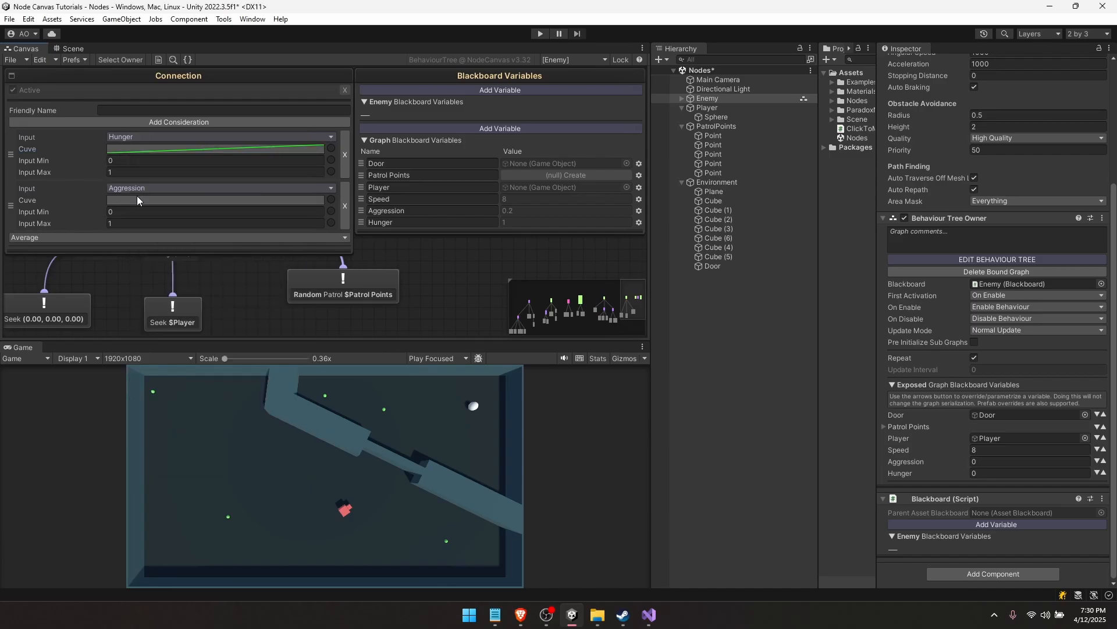
pyautogui.click(135, 198)
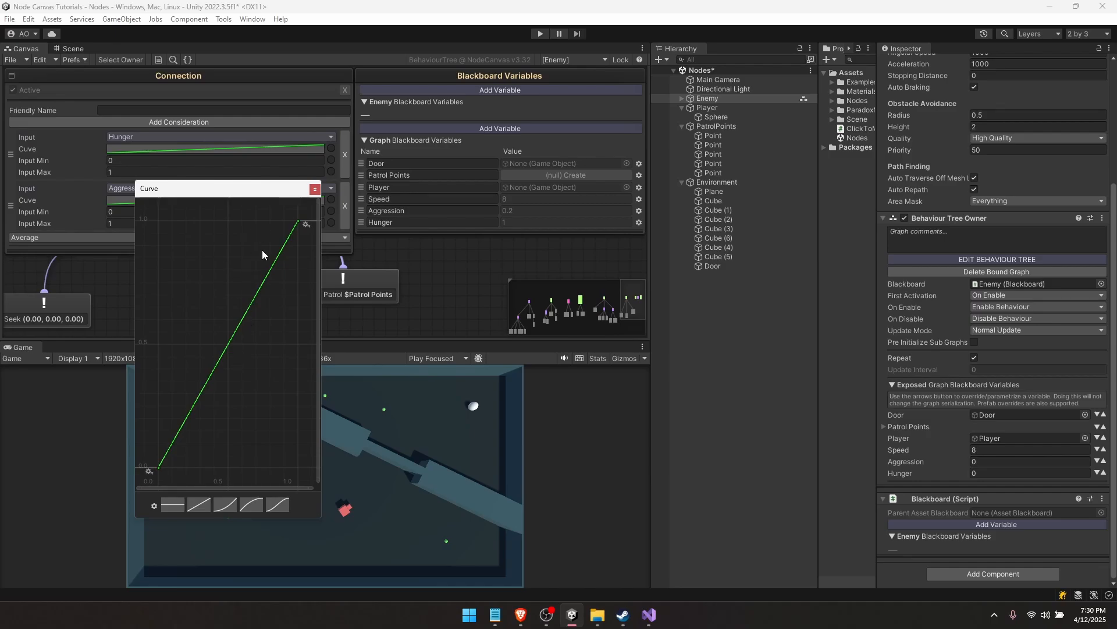
pyautogui.click(315, 189)
# Invert the Hunger and Aggression considerations of DESIRE 2 by setting each input minimum to 1 and maximum to 0
pyautogui.click(174, 148)
pyautogui.click(145, 161)
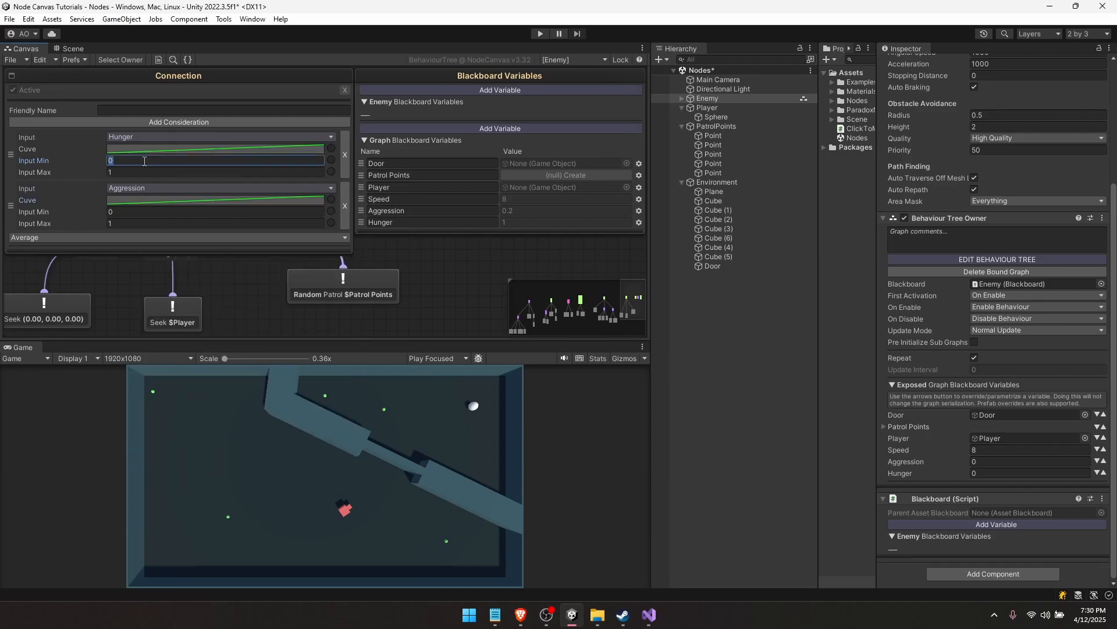
pyautogui.write('1')
pyautogui.press('Tab')
pyautogui.write('0')
pyautogui.click(145, 211)
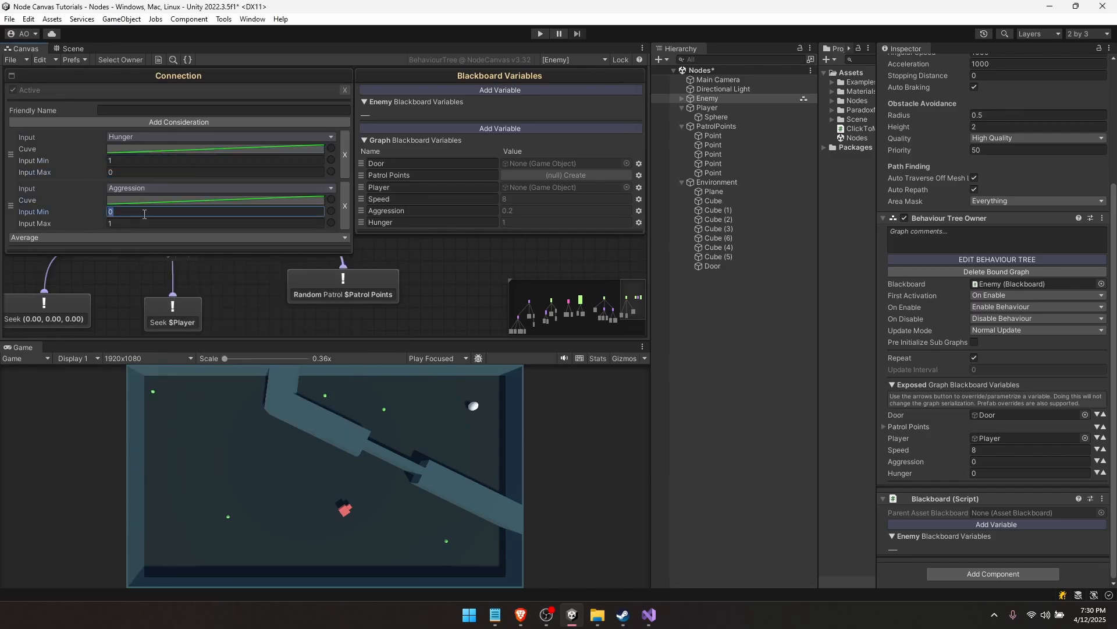
pyautogui.write('1')
pyautogui.click(139, 221)
pyautogui.write('0')
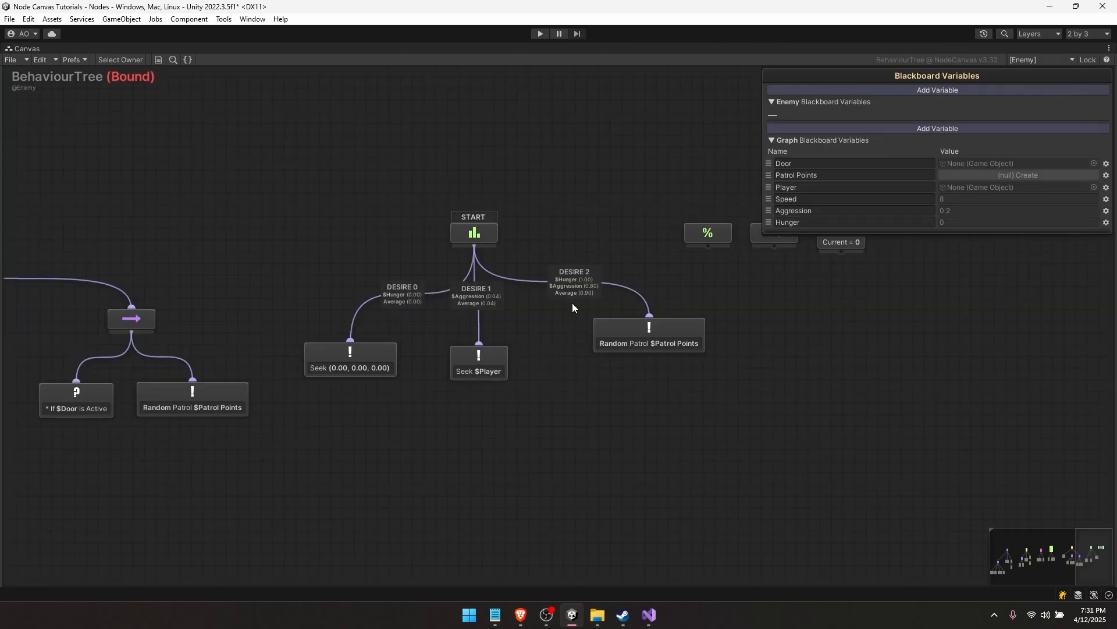
# Move the DESIRE 2 Random Patrol $Patrol Points node down roughly level with the Seek $Player node
pyautogui.moveTo(619, 349); pyautogui.dragTo(601, 378)
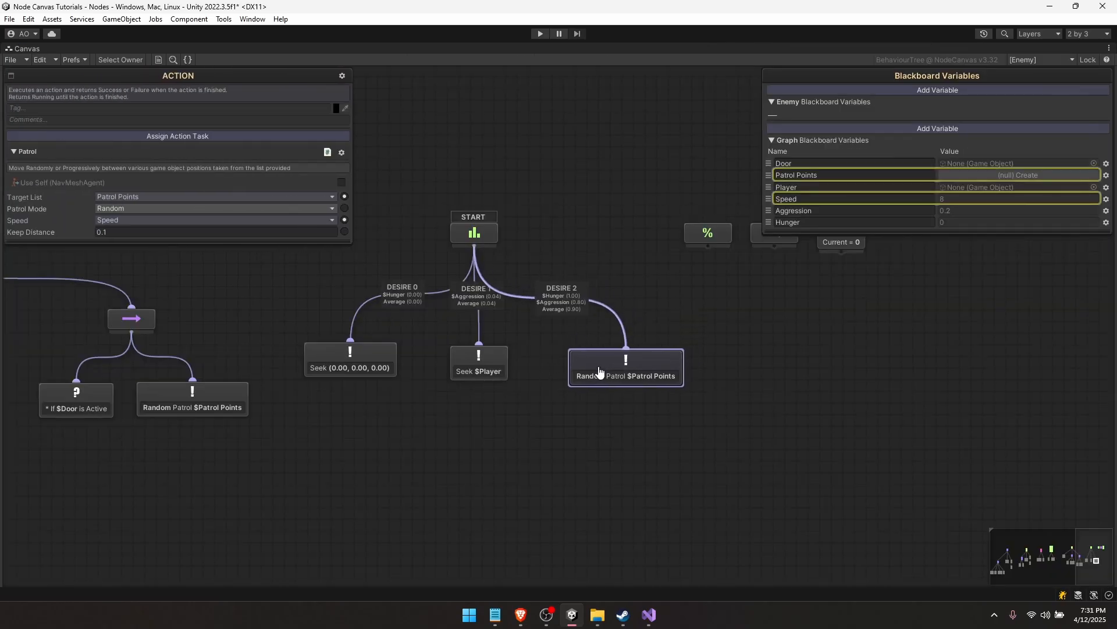
pyautogui.click(574, 298)
# Name the three Priority Selector desire connections "I'm Hungry", "I'm Angry" and "I'm not Hungry or Angry", in that order
pyautogui.click(417, 300)
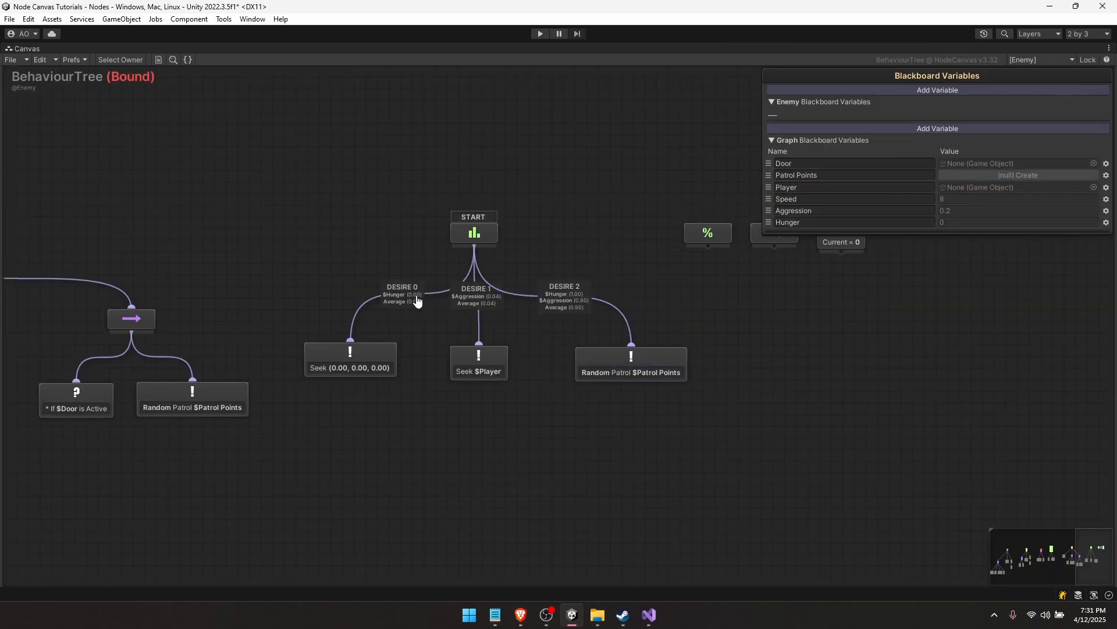
pyautogui.click(406, 297)
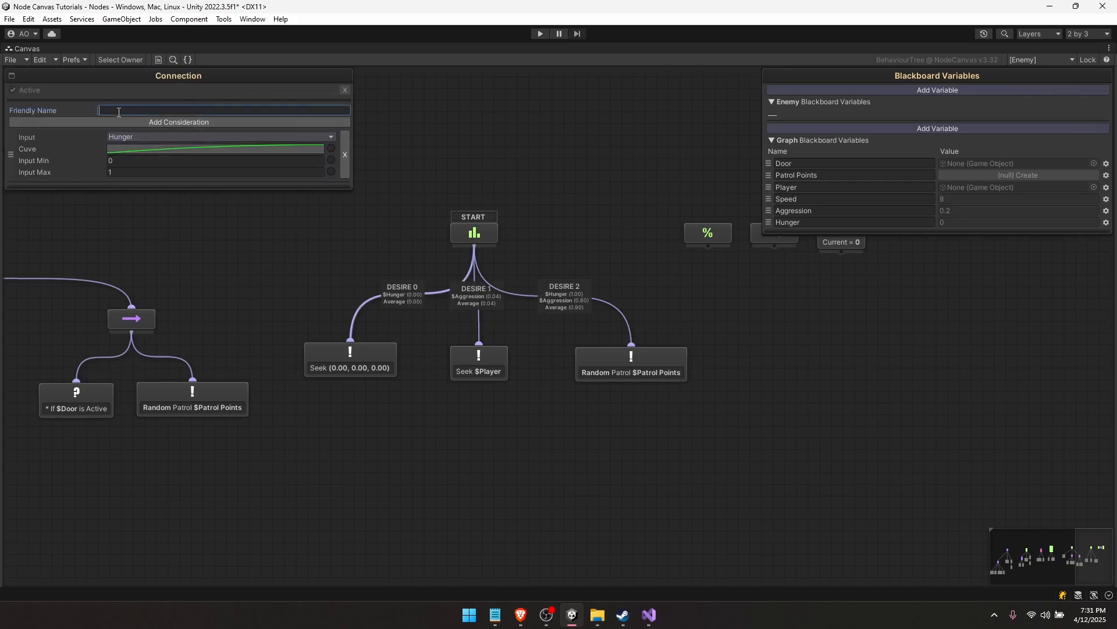
pyautogui.write("I'm Hungry")
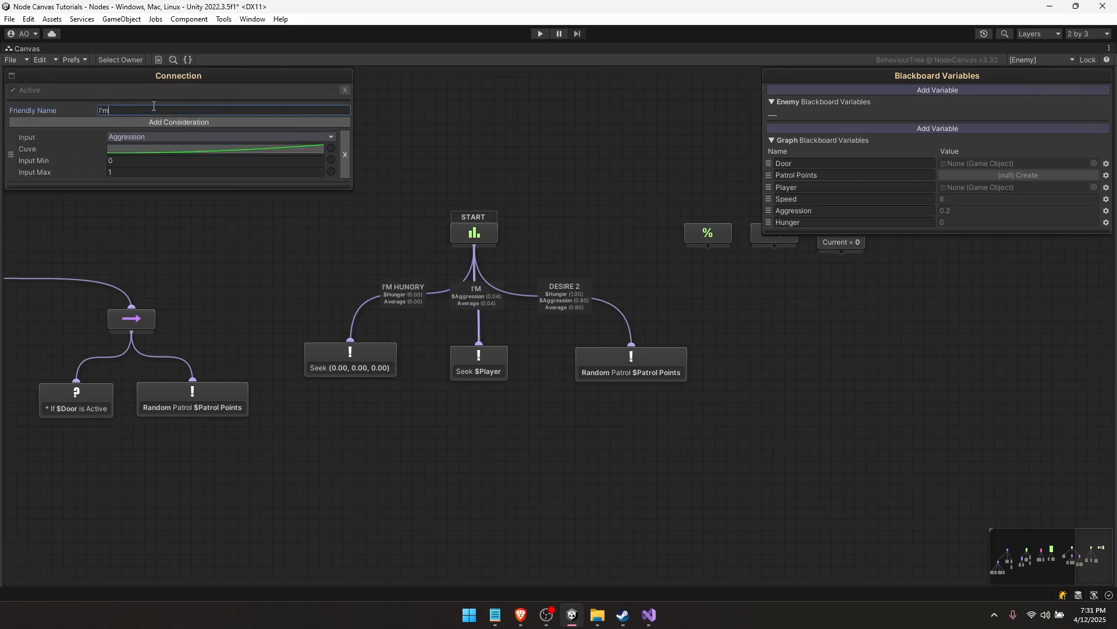
pyautogui.write('ngry')
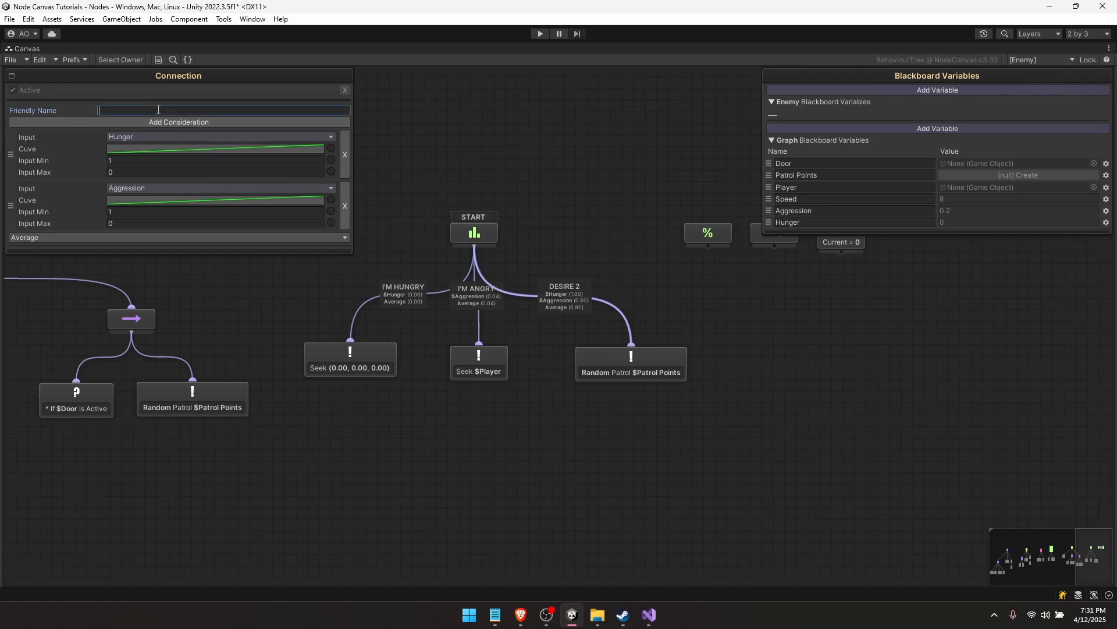
pyautogui.write('not hungry or angry')
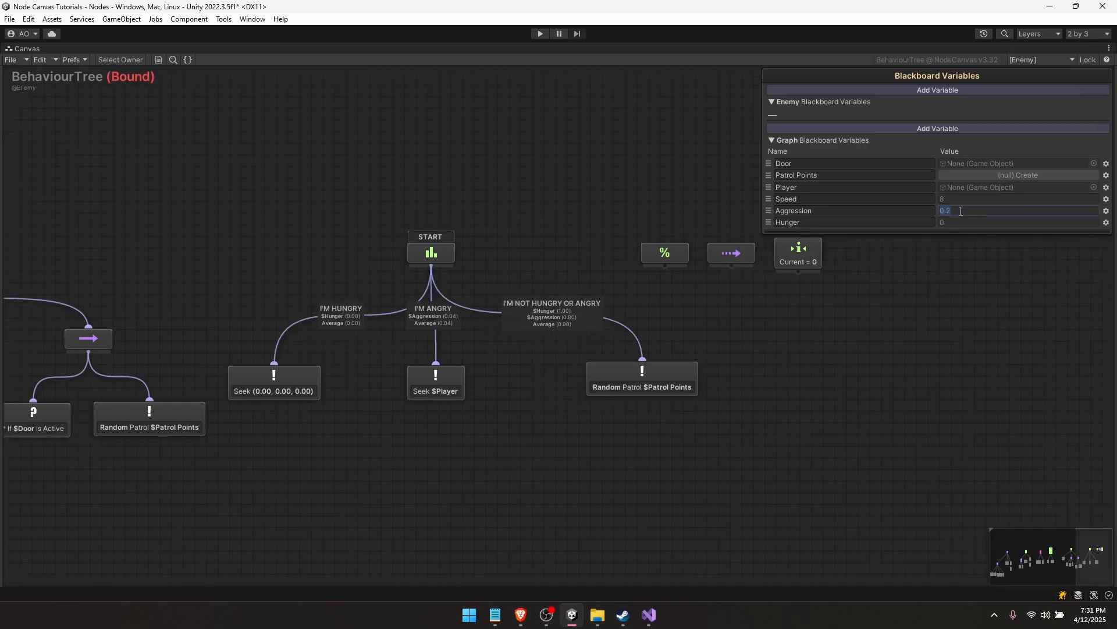
# Set the graph variable Aggression to 0.5 and start play mode
pyautogui.write('0')
pyautogui.press('Return')
pyautogui.hotkey('ctrl', 'p')
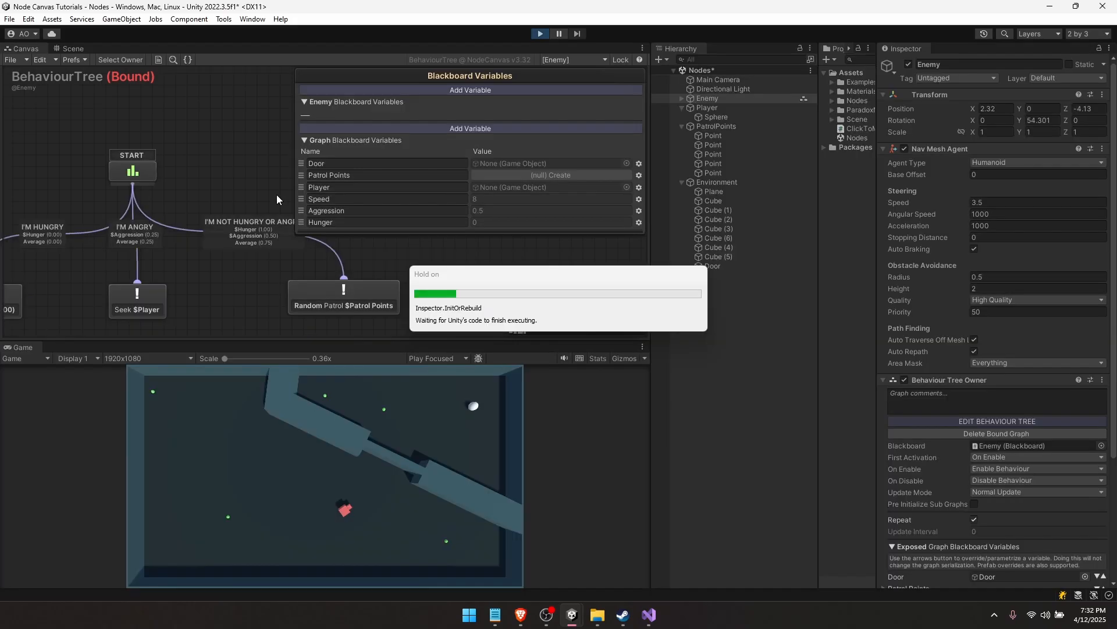
# Deactivate the Door object under Environment while the game is running
pyautogui.click(719, 267)
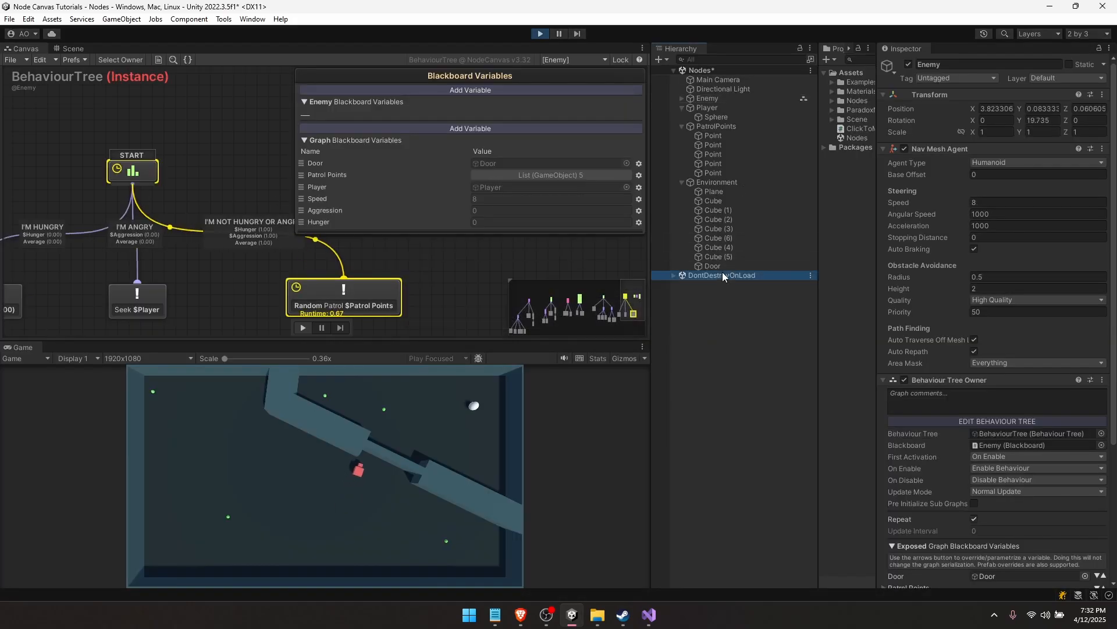
pyautogui.click(908, 64)
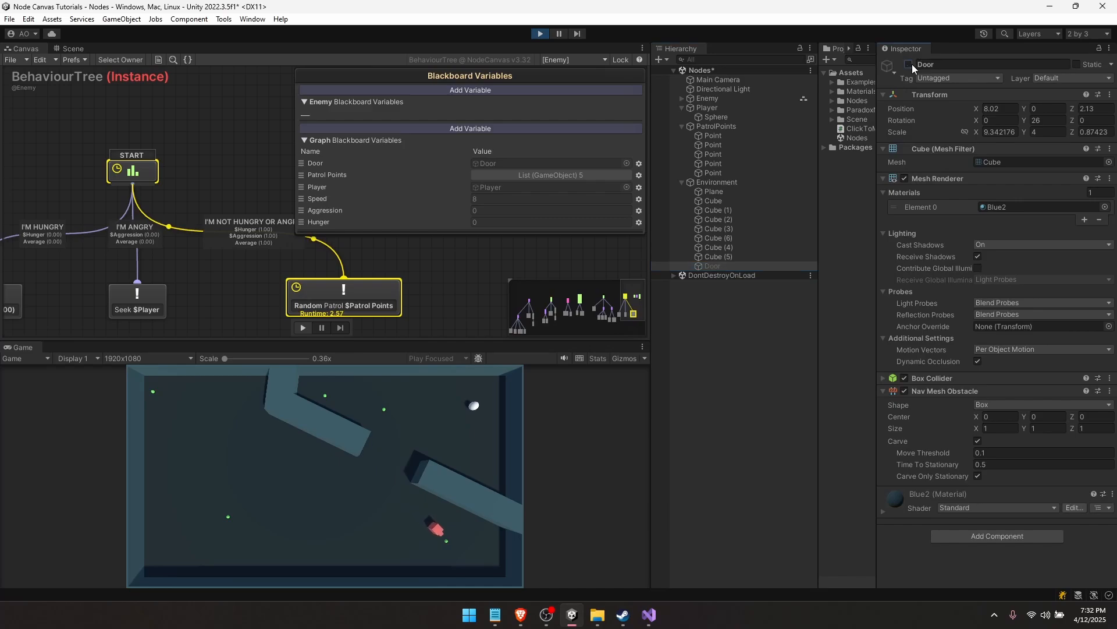
pyautogui.moveTo(188, 278); pyautogui.dragTo(230, 270, button='middle')
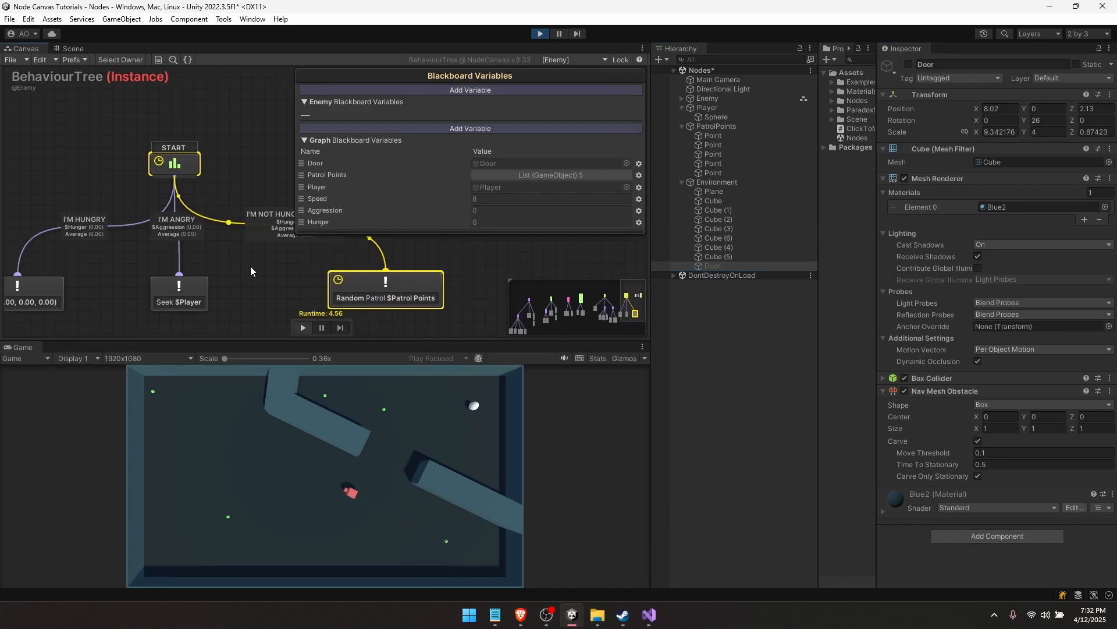
# Raise the Enemy's exposed Hunger variable to 0.5 in play mode to test the desire weights
pyautogui.click(705, 98)
pyautogui.click(520, 85)
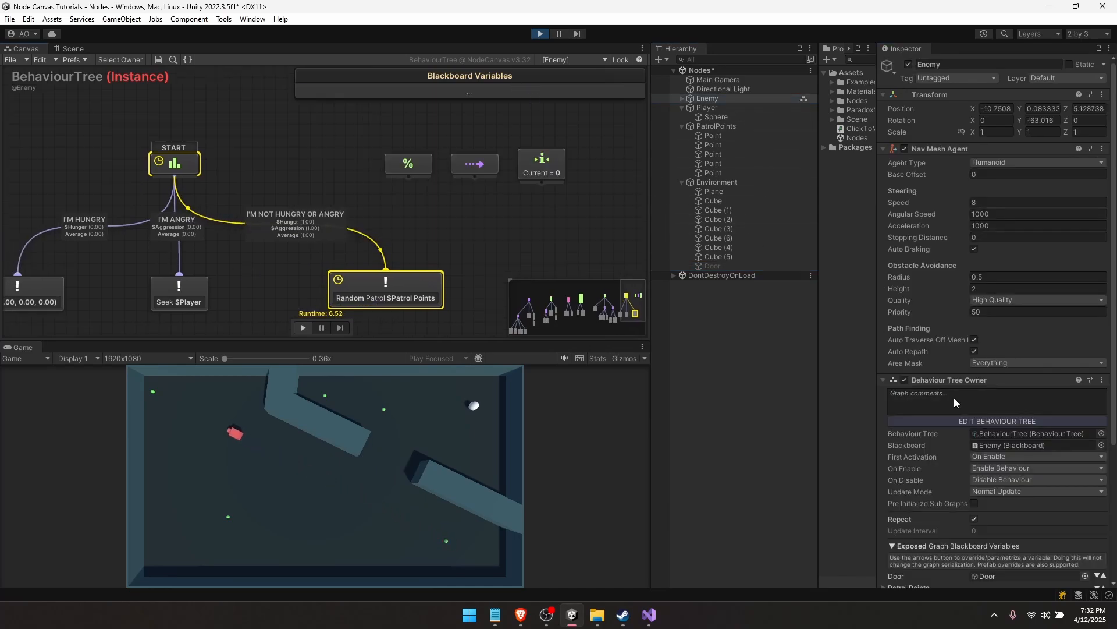
pyautogui.scroll(-5, 955, 396)
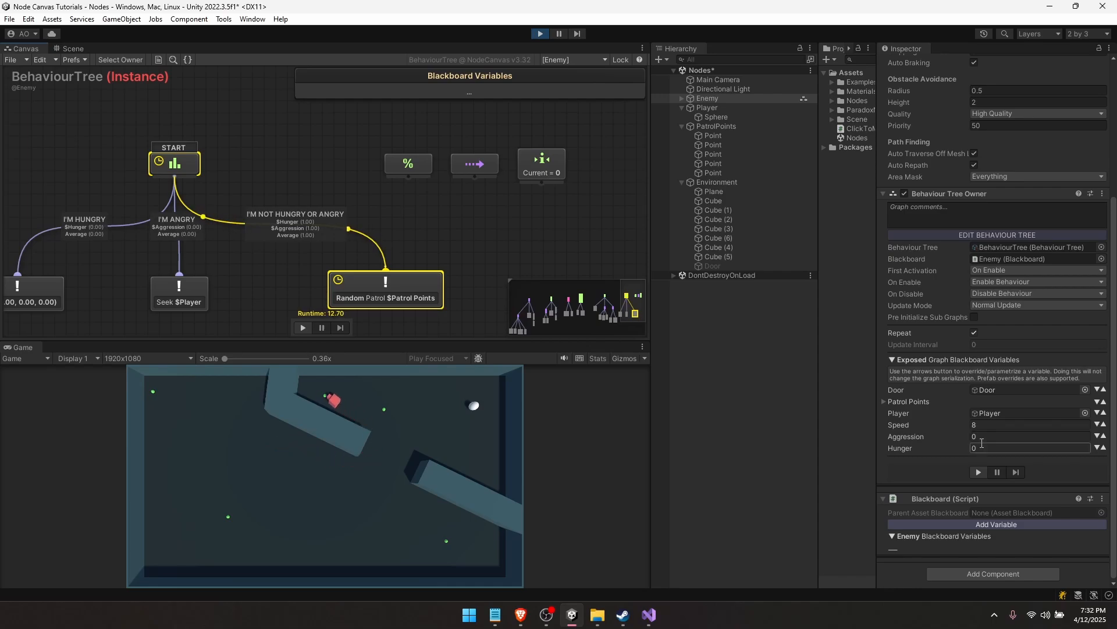
pyautogui.click(931, 449)
pyautogui.moveTo(931, 449); pyautogui.dragTo(942, 442)
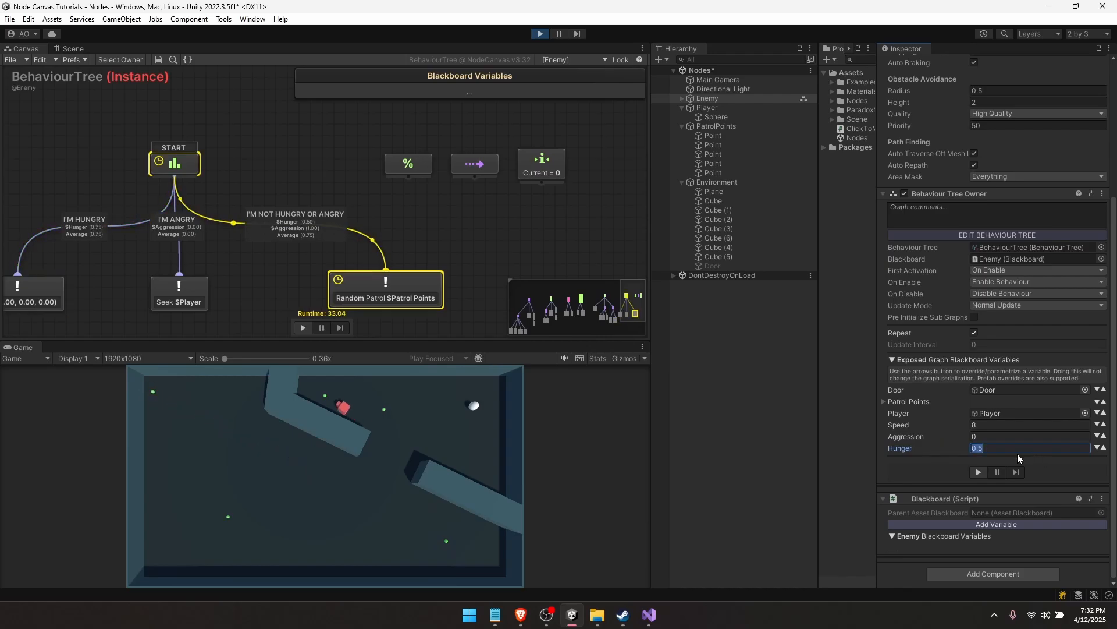
# Set the Enemy's Hunger to 0.51 and check which desire branch the Priority Selector runs
pyautogui.click(1006, 440)
pyautogui.click(1000, 449)
pyautogui.write('0.51')
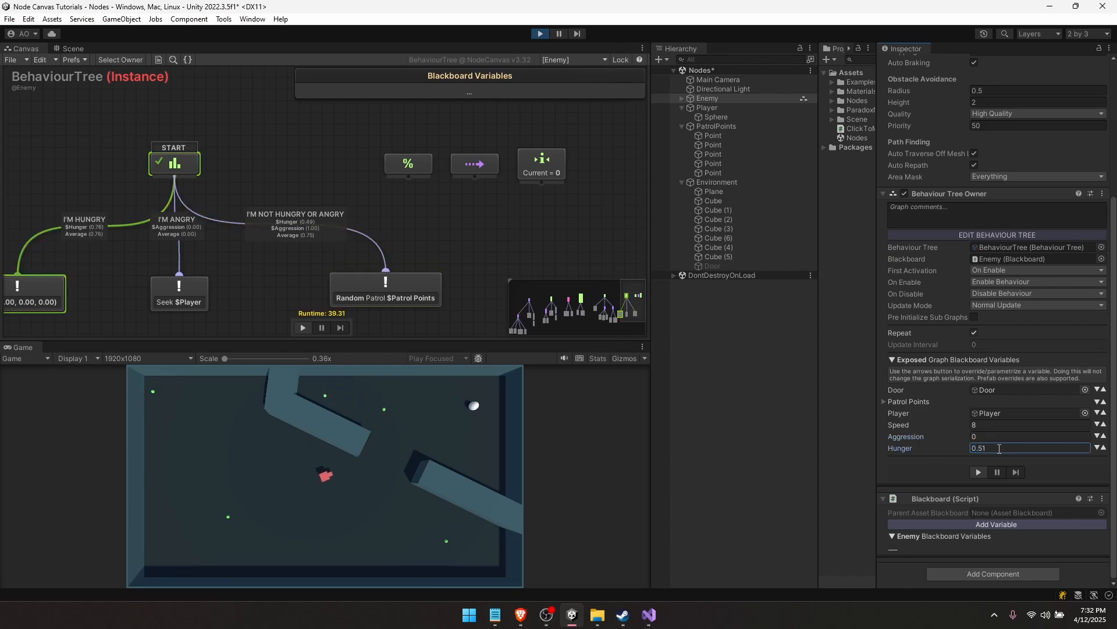
pyautogui.moveTo(189, 312); pyautogui.dragTo(291, 294, button='middle')
pyautogui.moveTo(138, 280); pyautogui.dragTo(202, 280, button='middle')
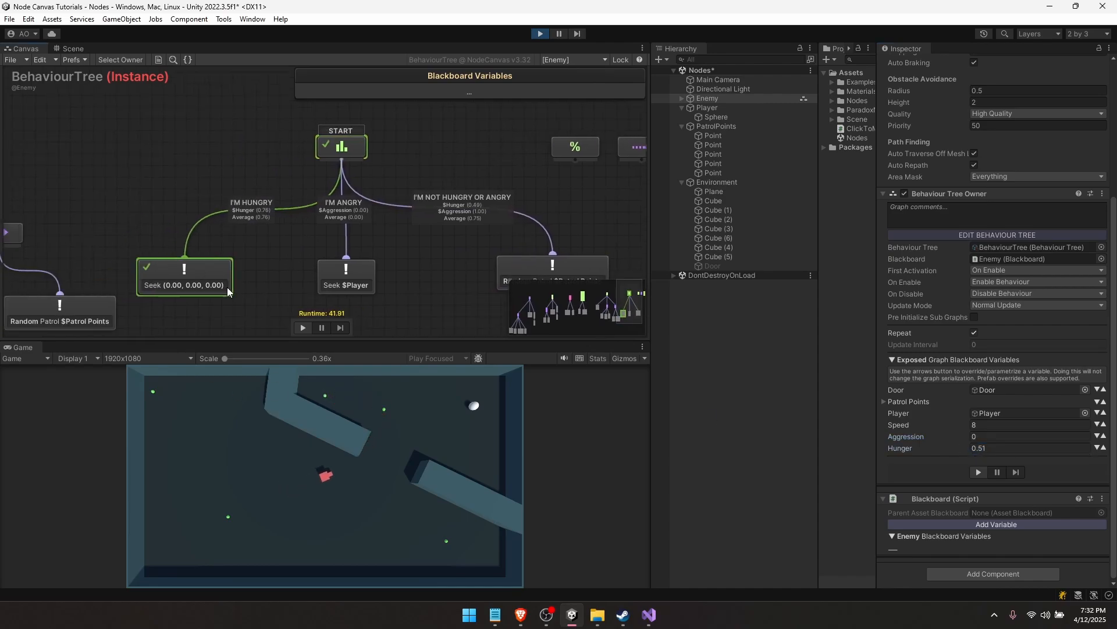
# Test the Enemy with Aggression at 0.9 and Hunger at 0.44, and exit play mode
pyautogui.click(1001, 437)
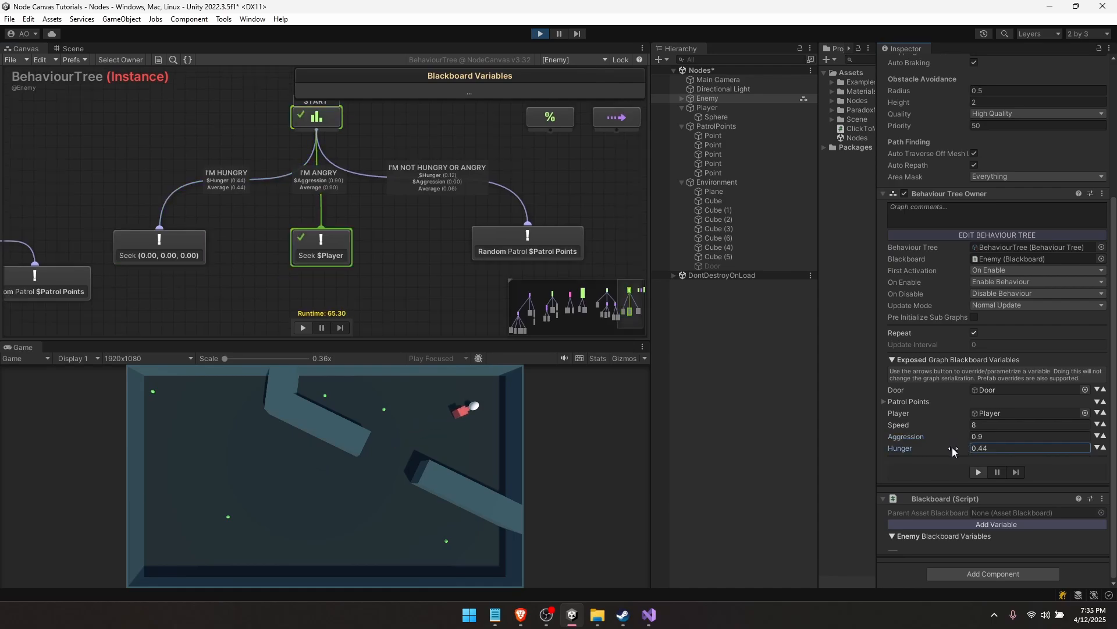
pyautogui.click(541, 34)
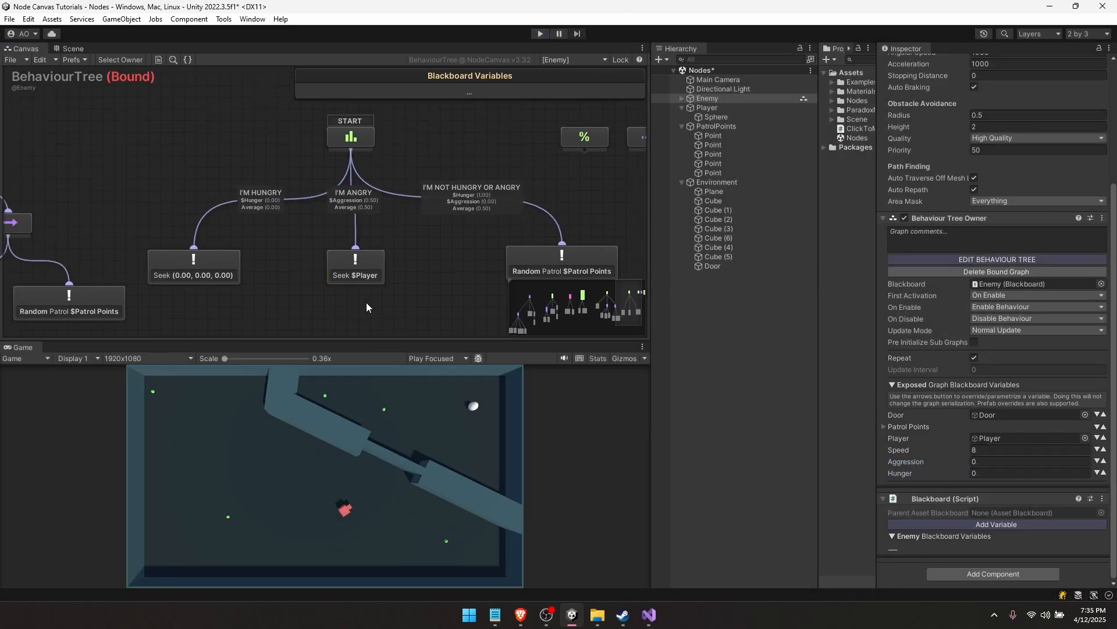
# Add several extra empty considerations to the I'm Angry connection
pyautogui.moveTo(287, 219); pyautogui.dragTo(287, 234, button='middle')
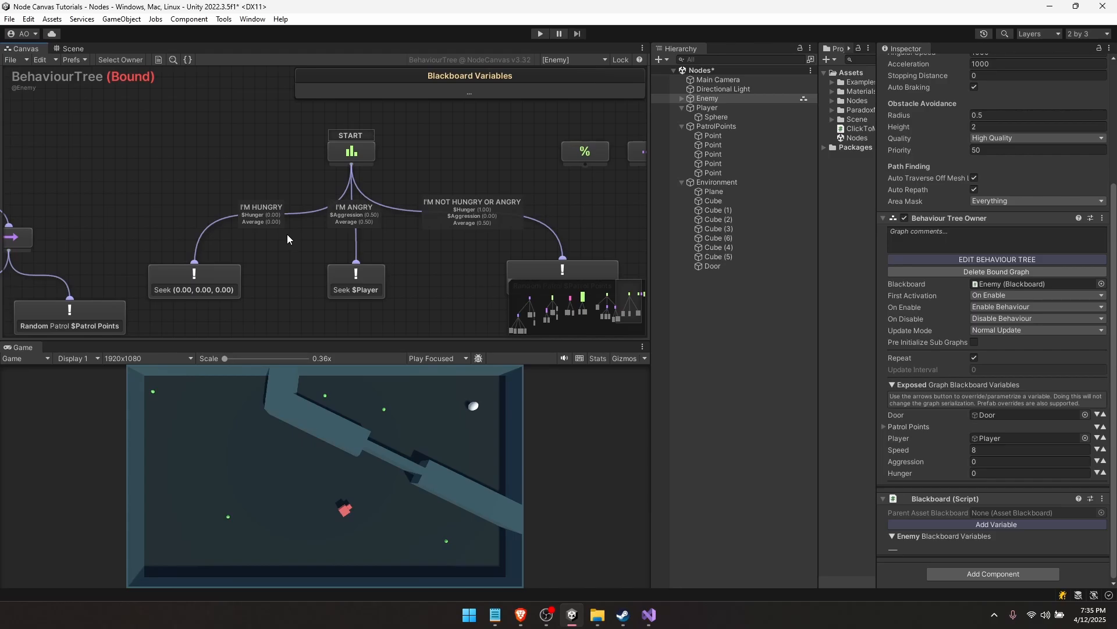
pyautogui.click(348, 221)
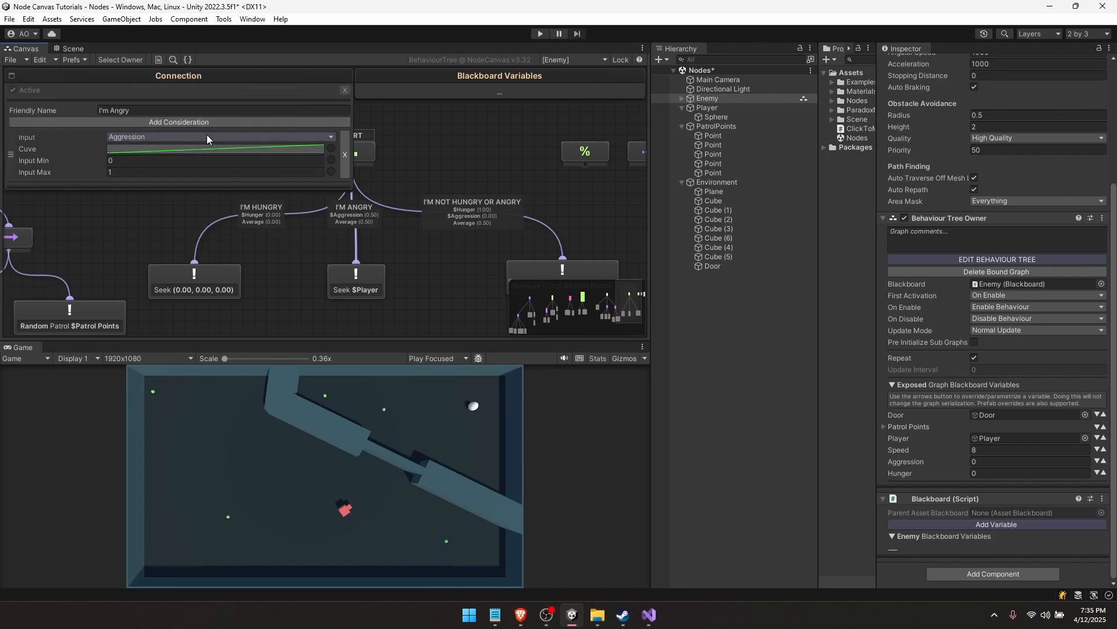
pyautogui.click(133, 122)
pyautogui.click(132, 123)
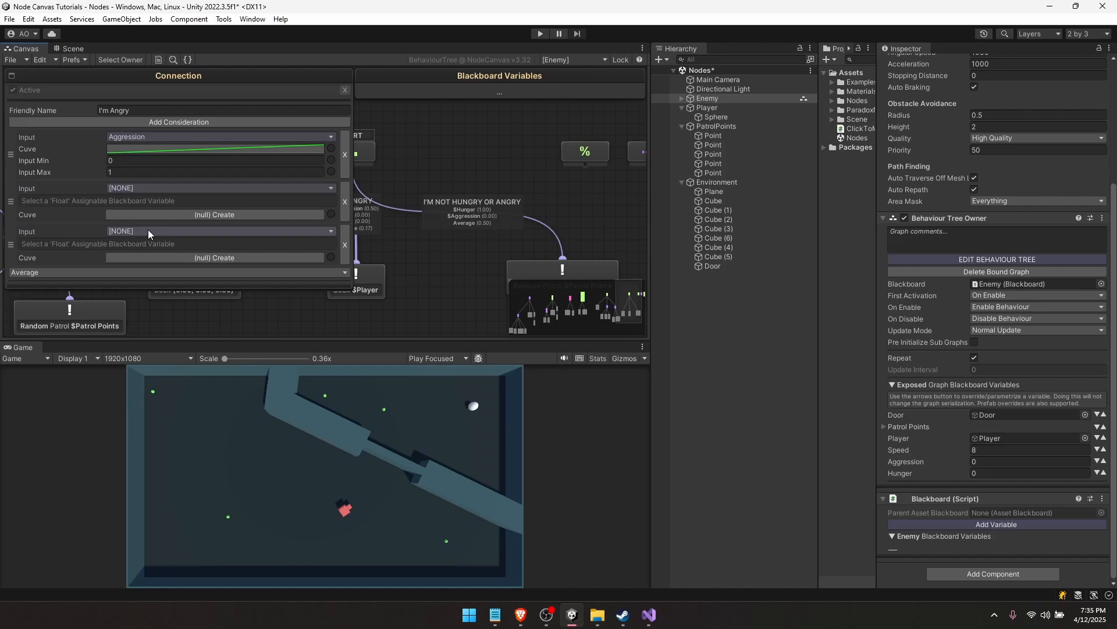
pyautogui.click(183, 122)
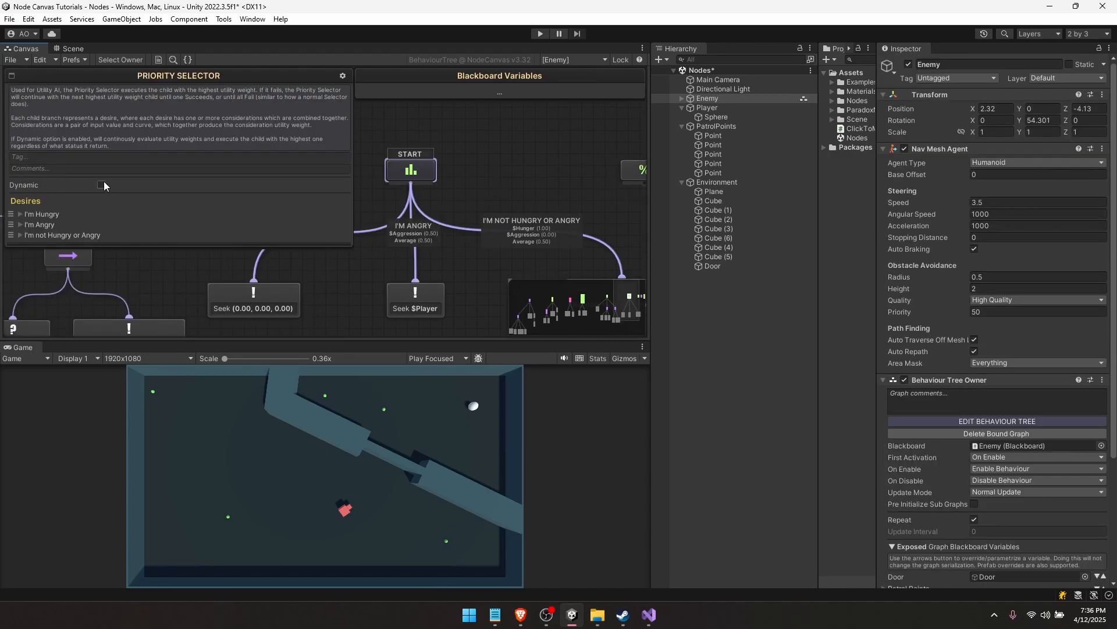
# Enable the Dynamic option on the Priority Selector and briefly run the game
pyautogui.click(101, 186)
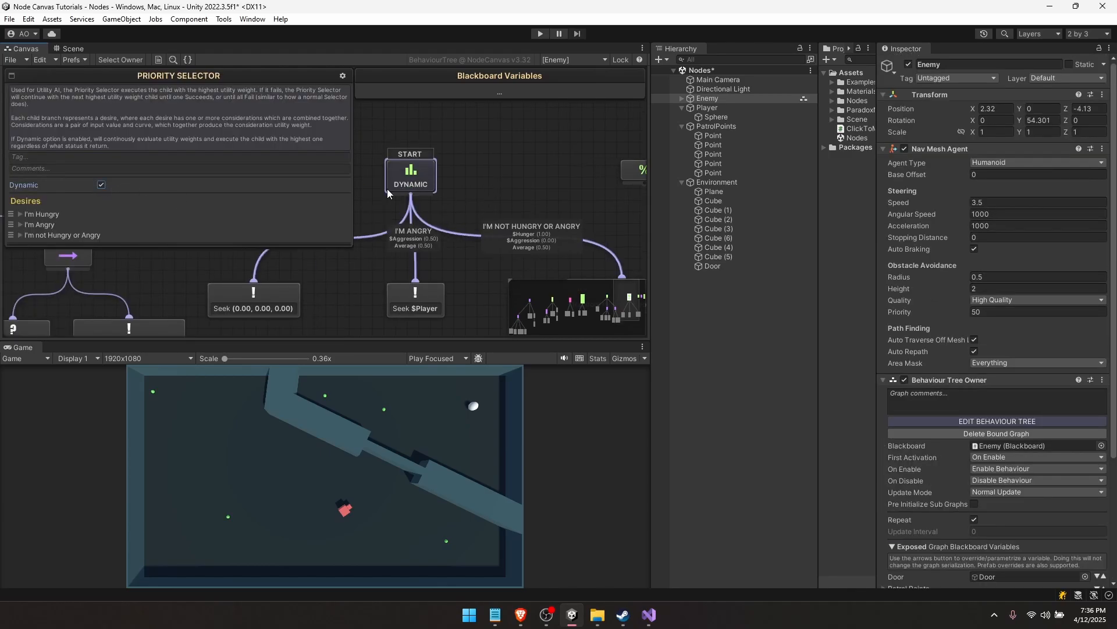
pyautogui.click(459, 169)
pyautogui.click(541, 33)
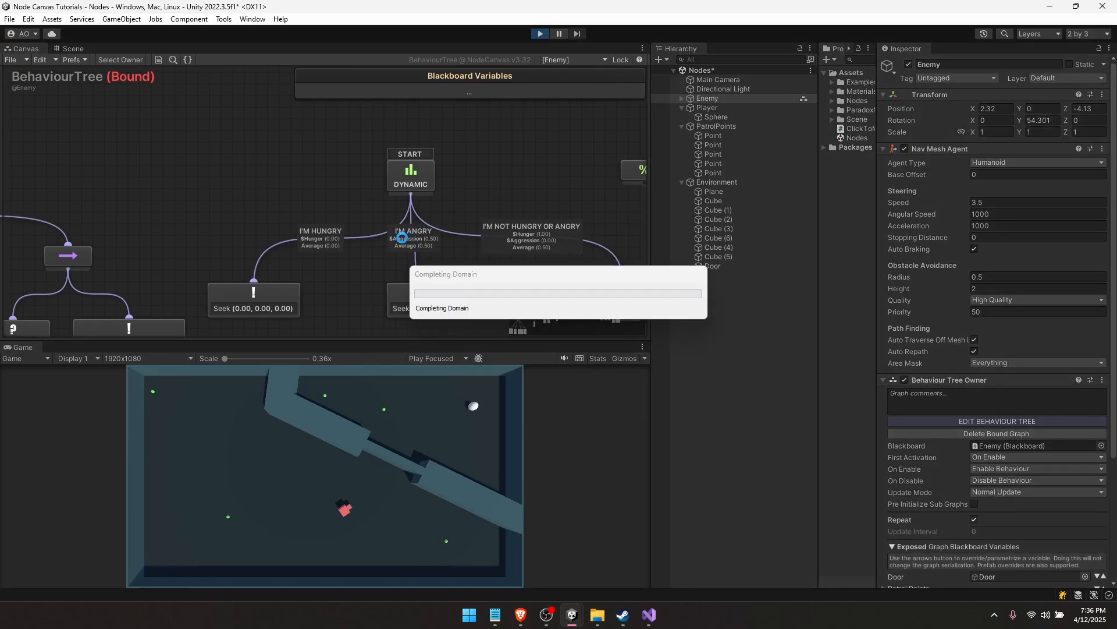
pyautogui.click(541, 34)
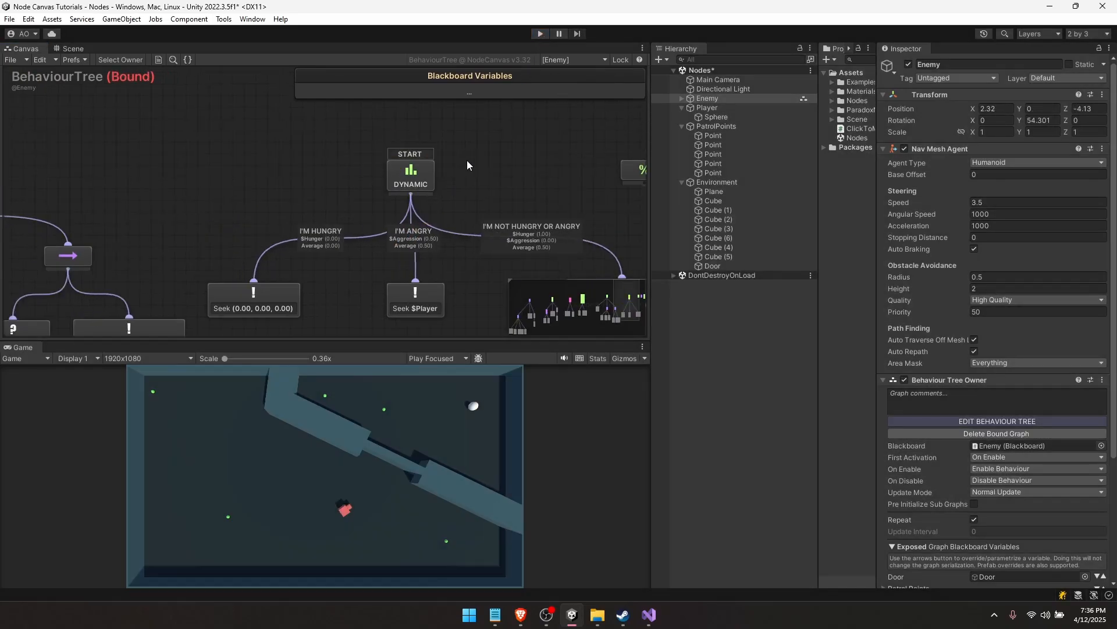
# Add a second consideration to the I'm Angry connection, using a new graph variable named HP with value 1 as its input
pyautogui.click(423, 244)
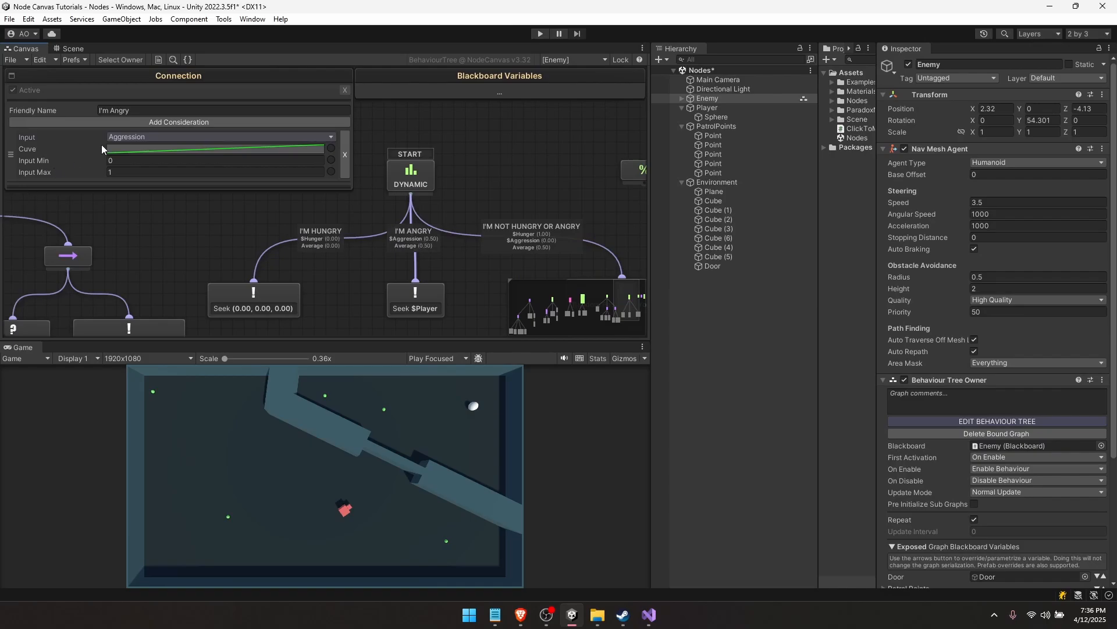
pyautogui.click(151, 119)
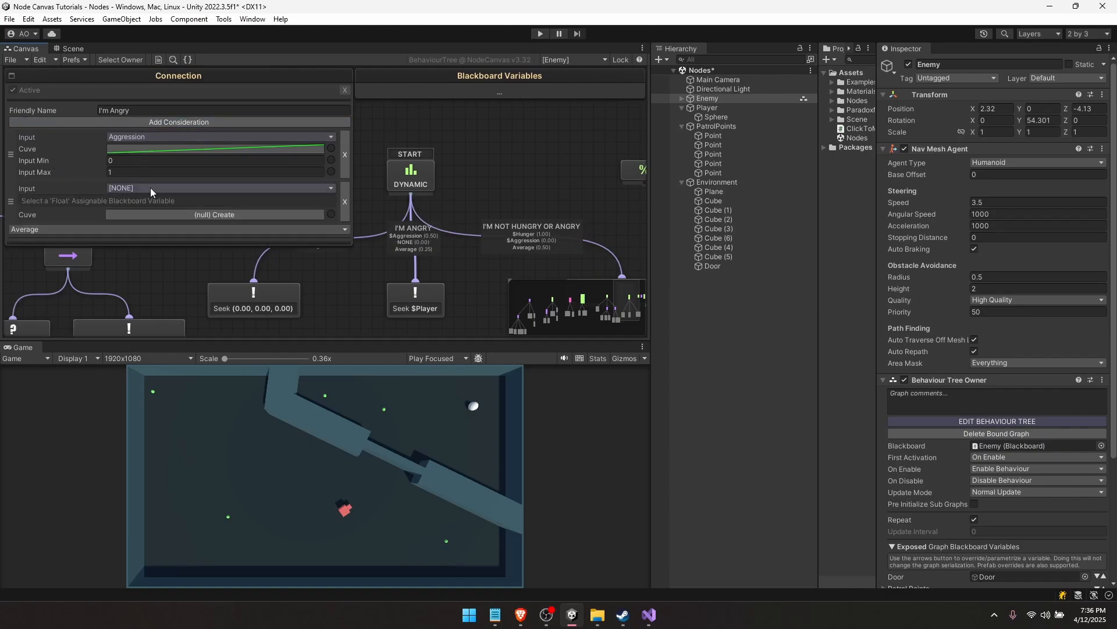
pyautogui.click(150, 188)
pyautogui.moveTo(182, 230)
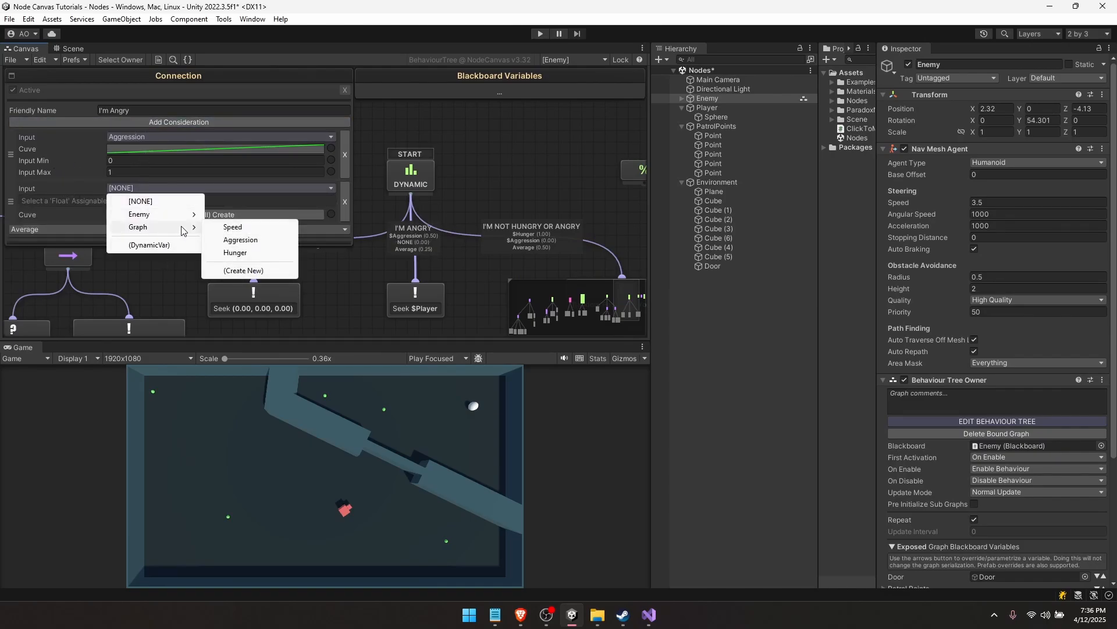
pyautogui.click(252, 271)
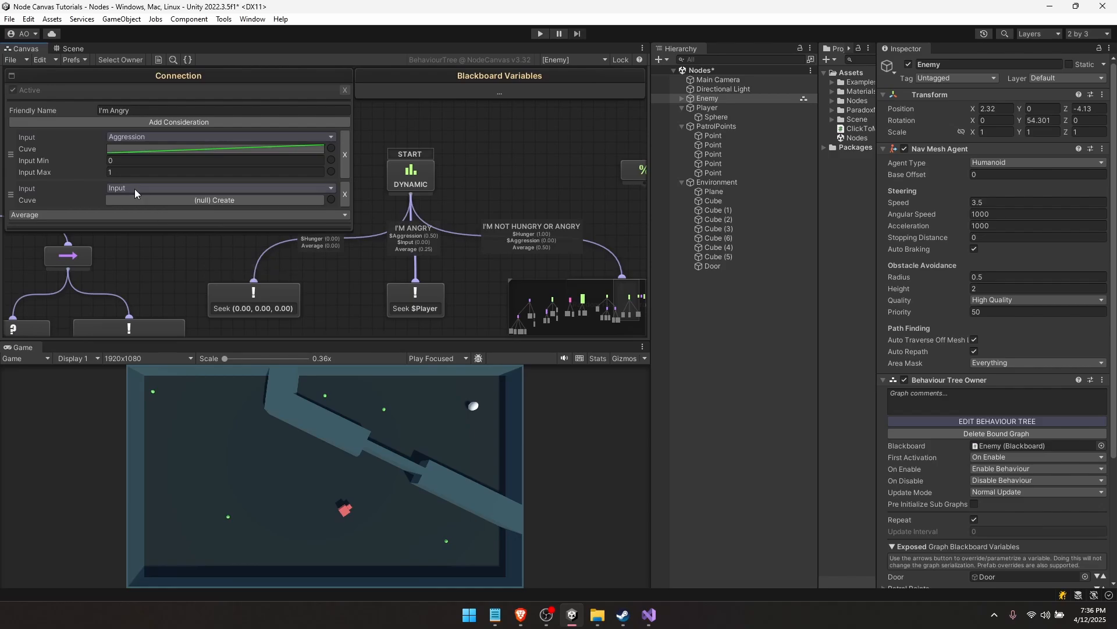
pyautogui.click(421, 235)
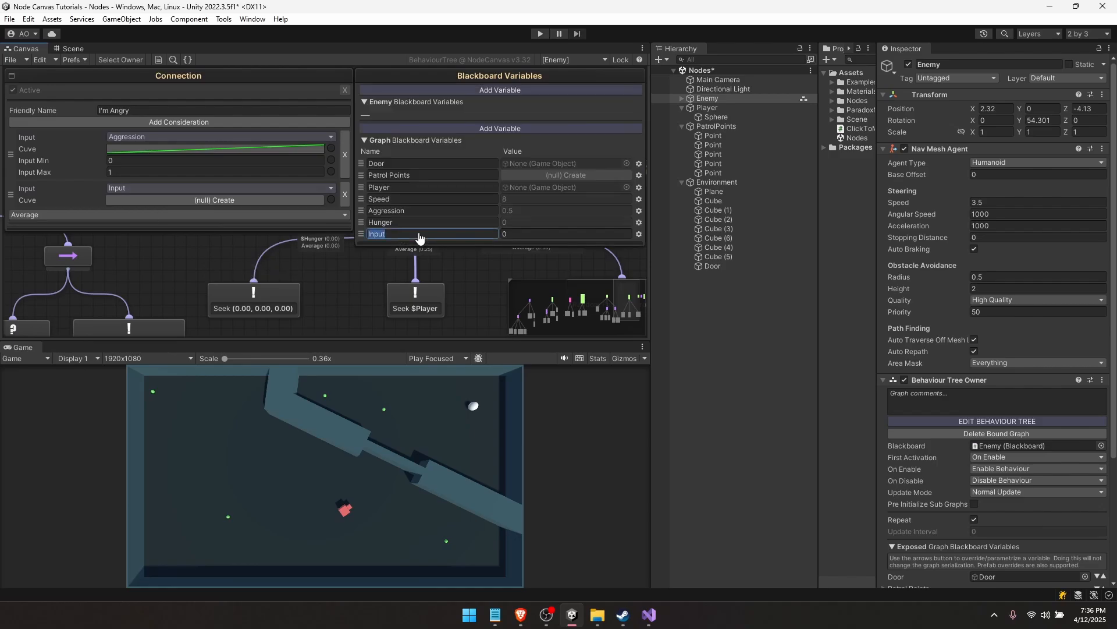
pyautogui.click(518, 235)
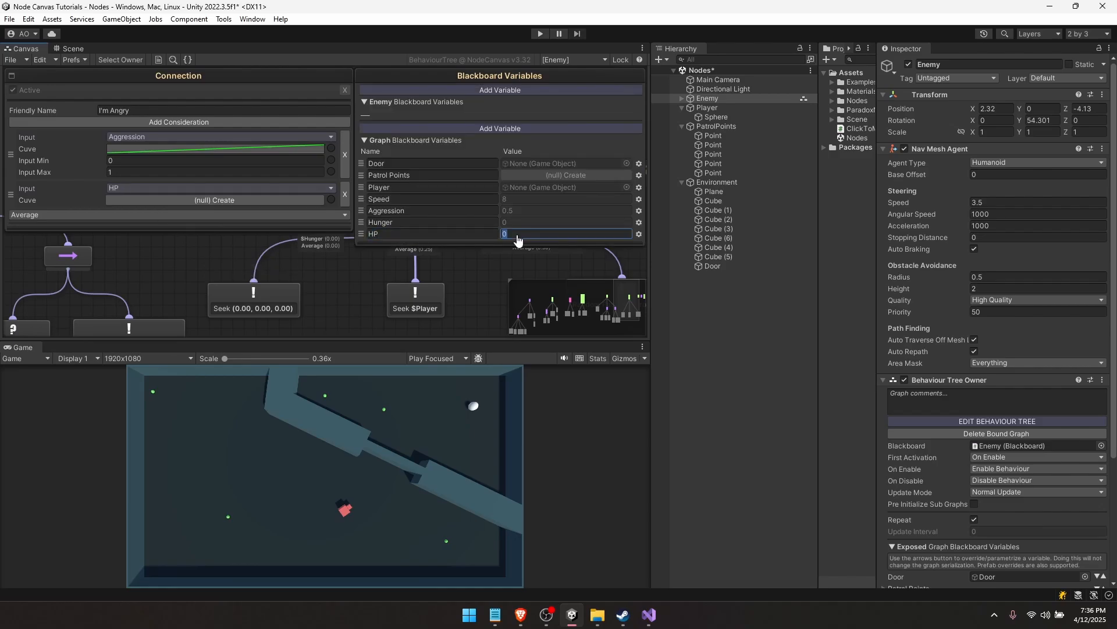
# Create a curve for the HP consideration and apply the linear rising preset
pyautogui.click(214, 198)
pyautogui.click(112, 201)
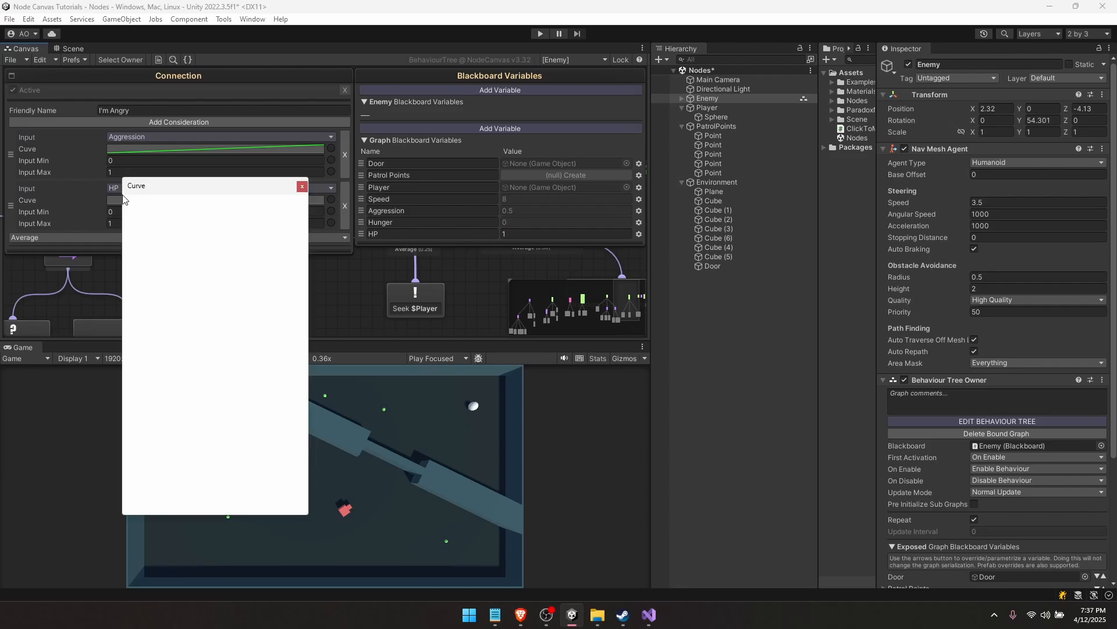
pyautogui.click(177, 513)
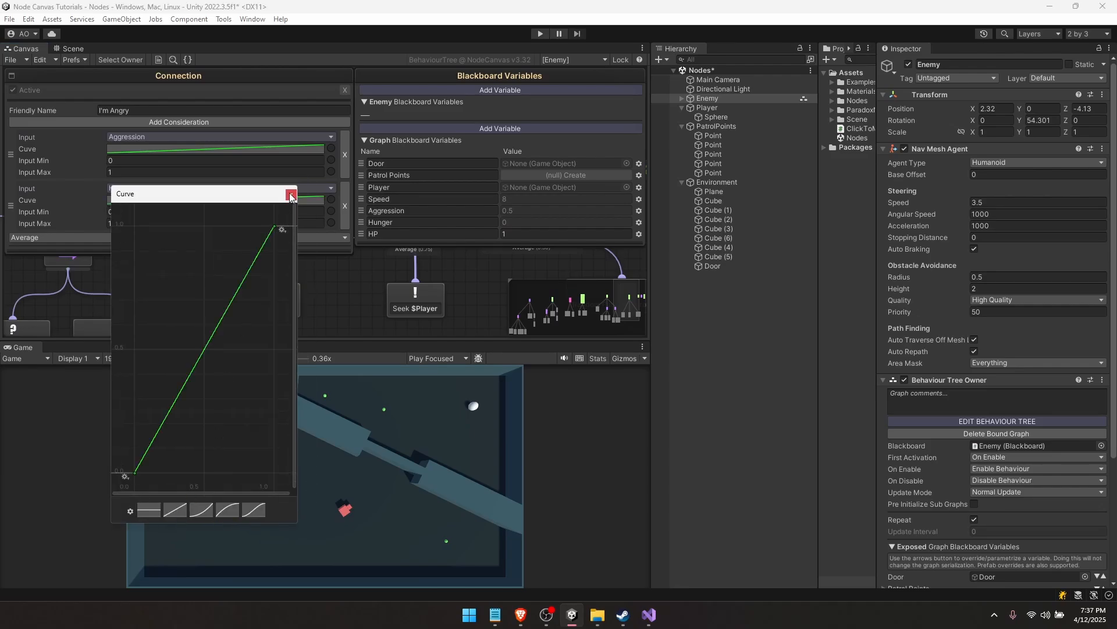
pyautogui.click(291, 194)
# Invert the HP consideration by setting its input minimum to 1 and maximum to 0
pyautogui.click(130, 212)
pyautogui.write('1')
pyautogui.click(129, 222)
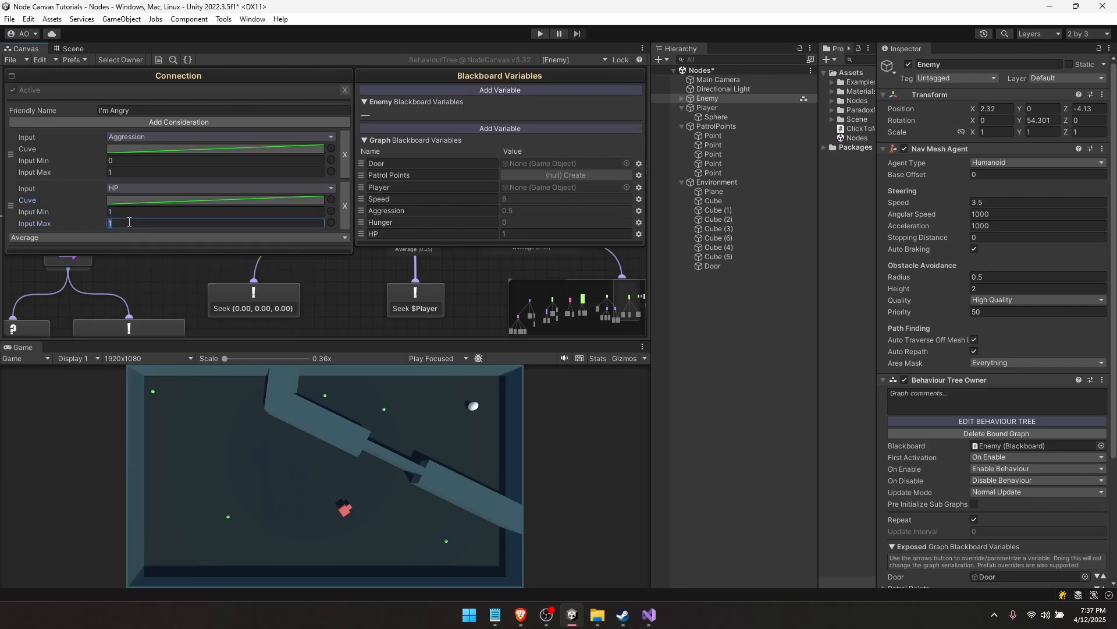
pyautogui.write('0')
pyautogui.click(110, 212)
pyautogui.click(116, 213)
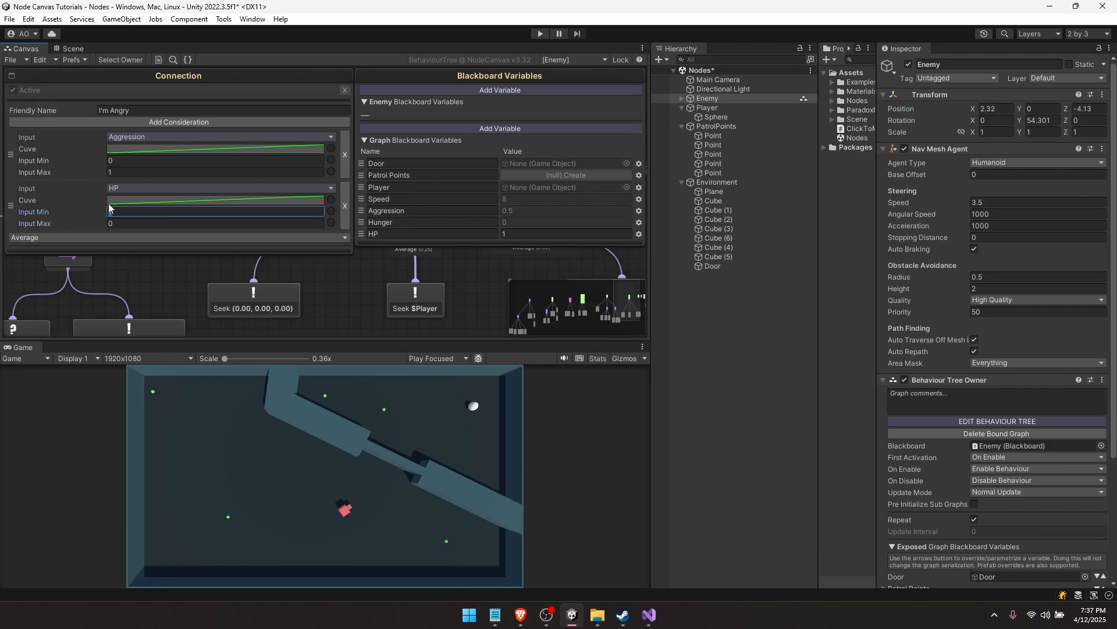
pyautogui.moveTo(234, 277); pyautogui.dragTo(193, 305, button='middle')
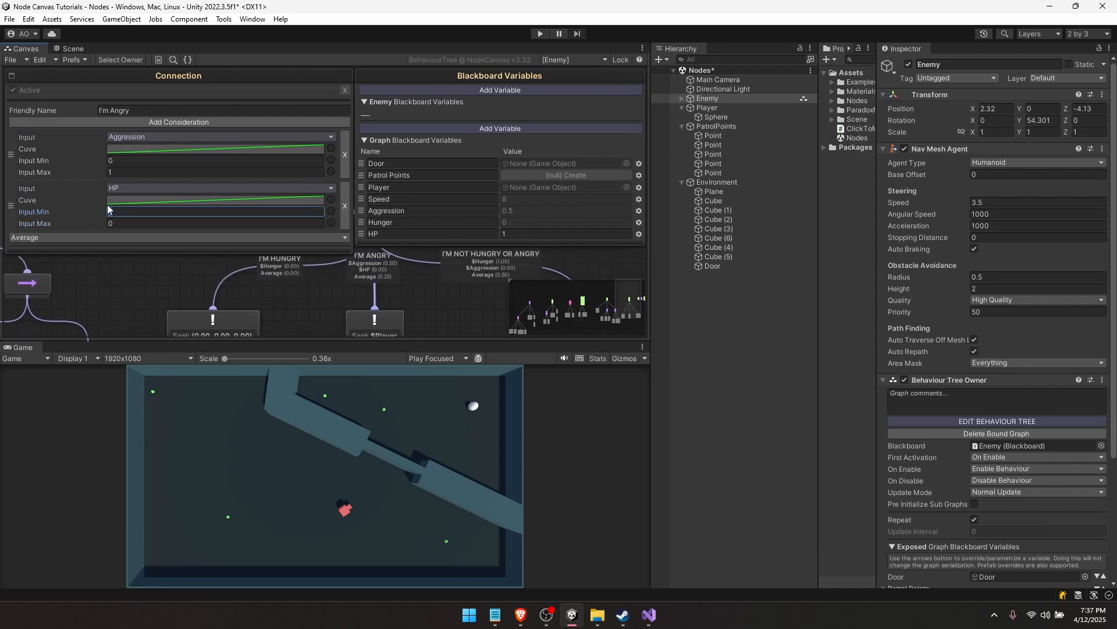
pyautogui.click(114, 211)
pyautogui.click(114, 222)
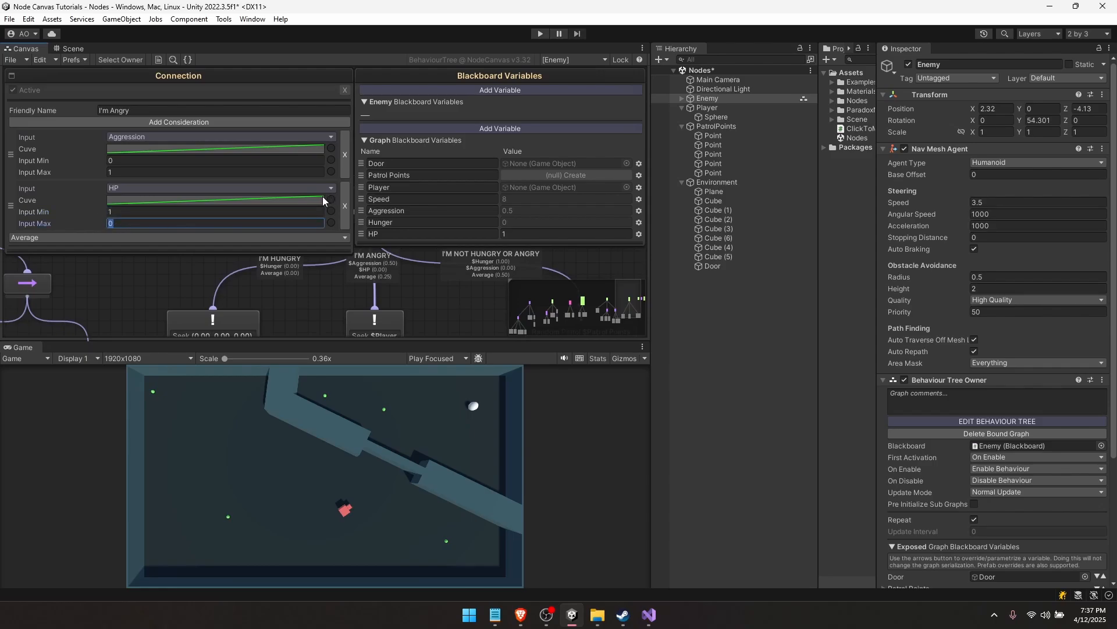
# Run the game and collapse the Blackboard Variables to watch the Priority Selector's branches
pyautogui.click(153, 271)
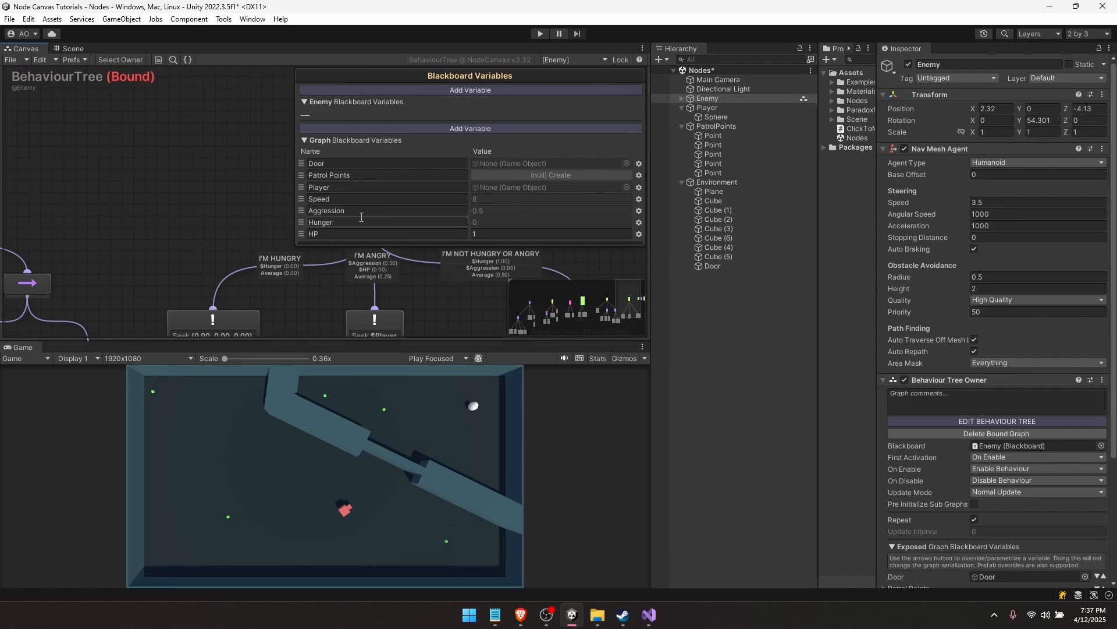
pyautogui.moveTo(265, 326); pyautogui.dragTo(89, 322, button='middle')
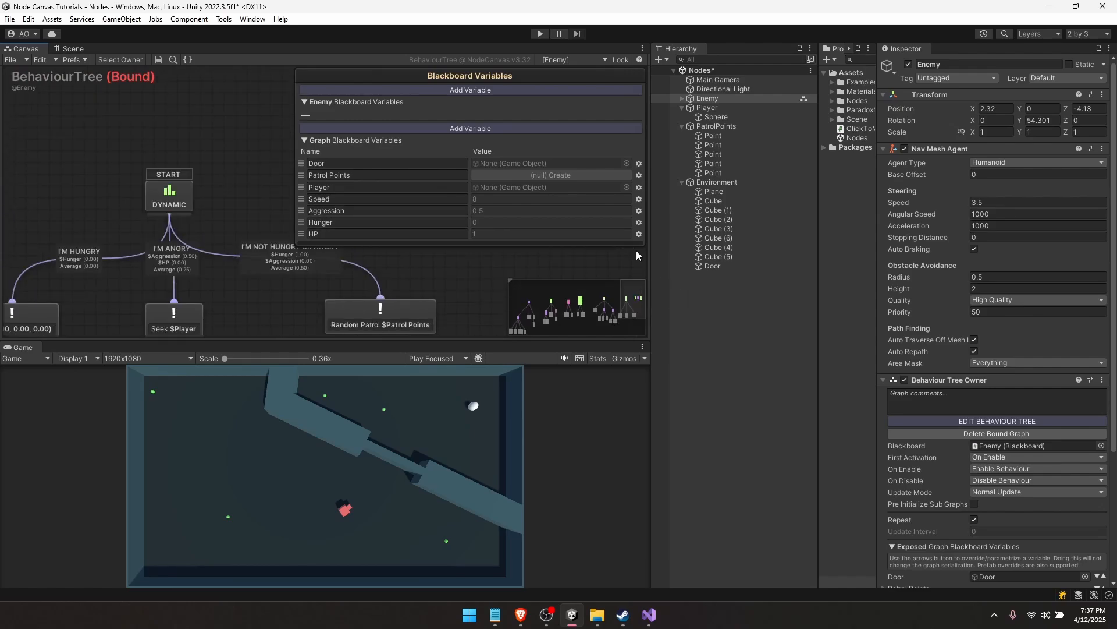
pyautogui.scroll(-5, 949, 376)
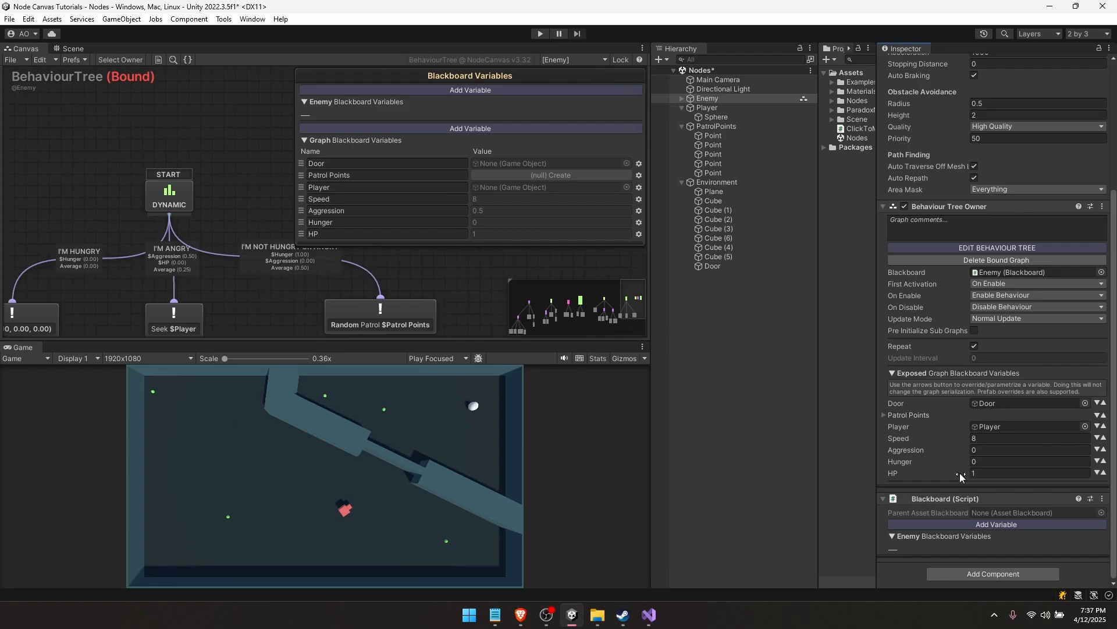
pyautogui.moveTo(174, 245); pyautogui.dragTo(195, 217, button='middle')
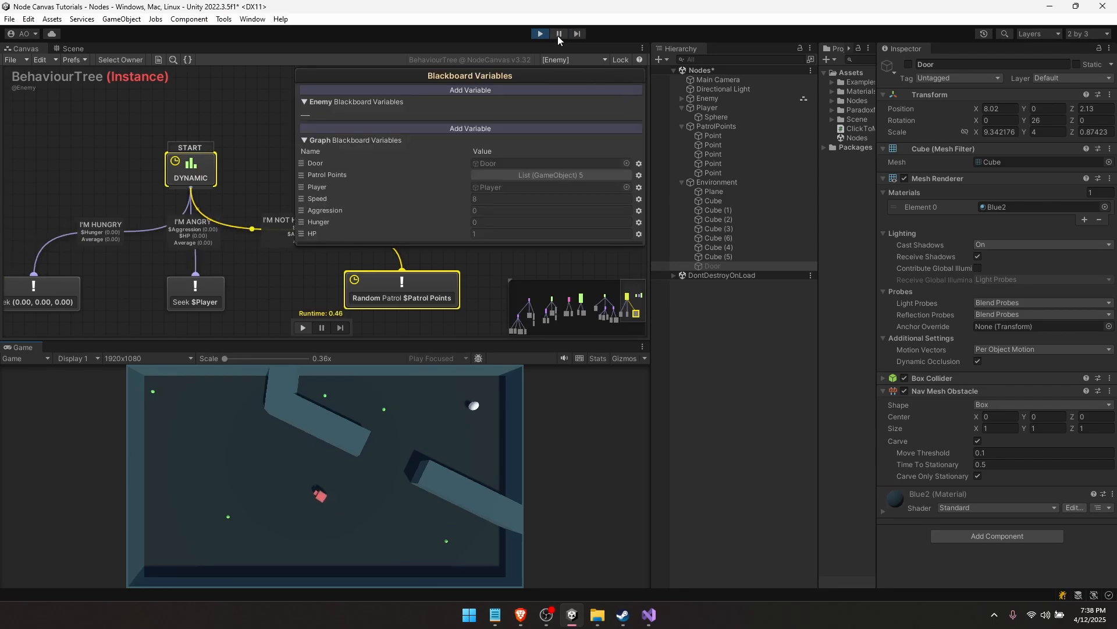
pyautogui.moveTo(221, 248); pyautogui.dragTo(253, 260, button='middle')
pyautogui.click(499, 75)
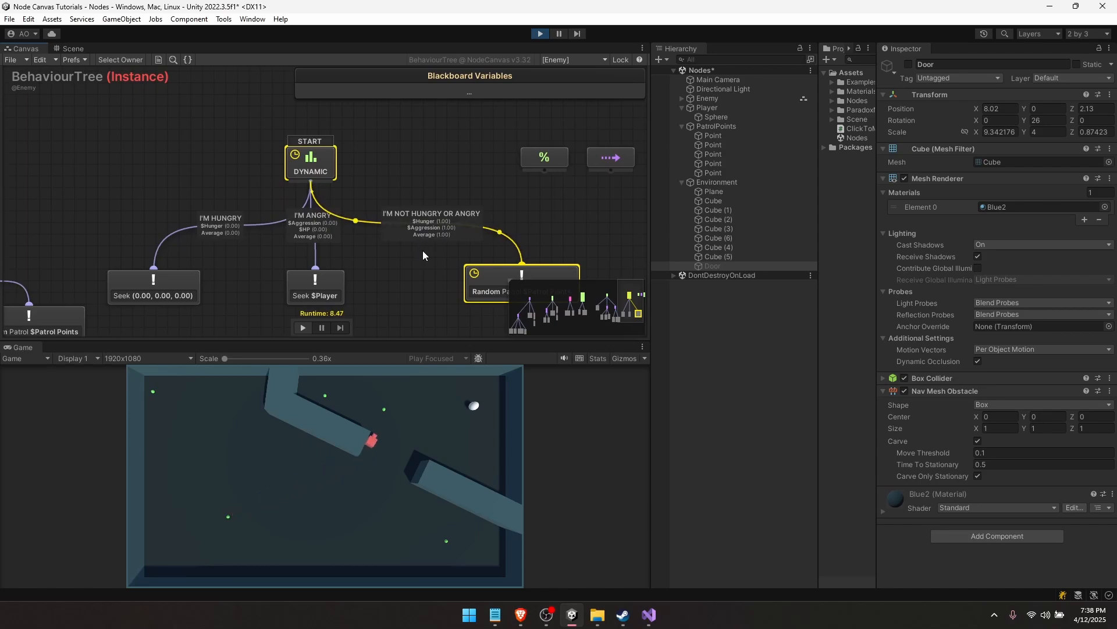
# Set the enemy's Hunger to 1 while the game runs, and pause to check the active branch
pyautogui.click(985, 436)
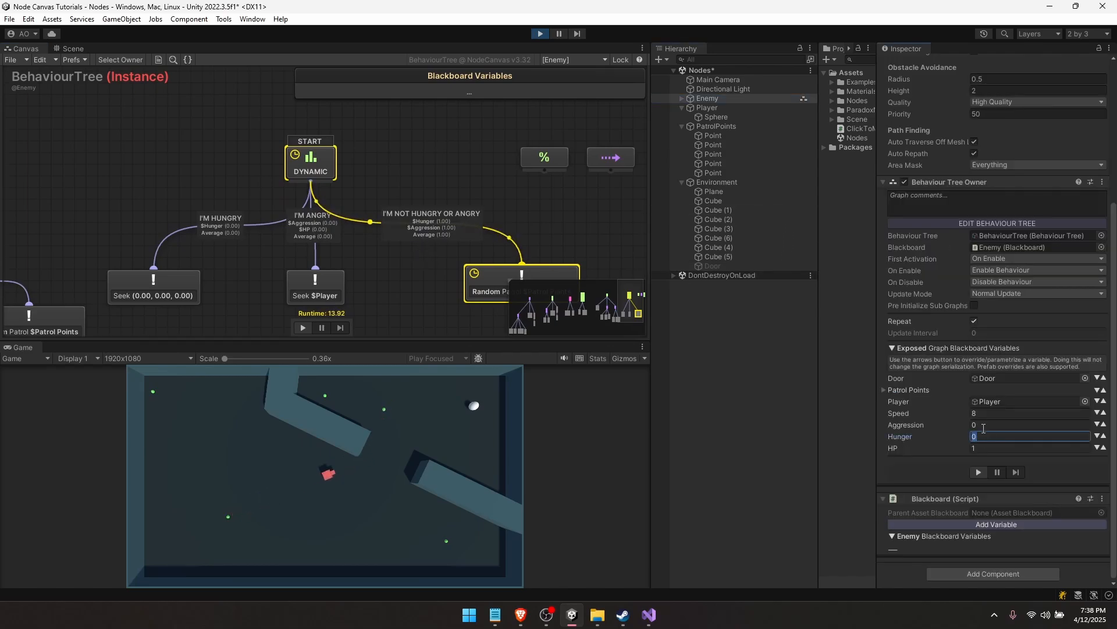
pyautogui.click(982, 424)
pyautogui.write('1')
pyautogui.click(553, 35)
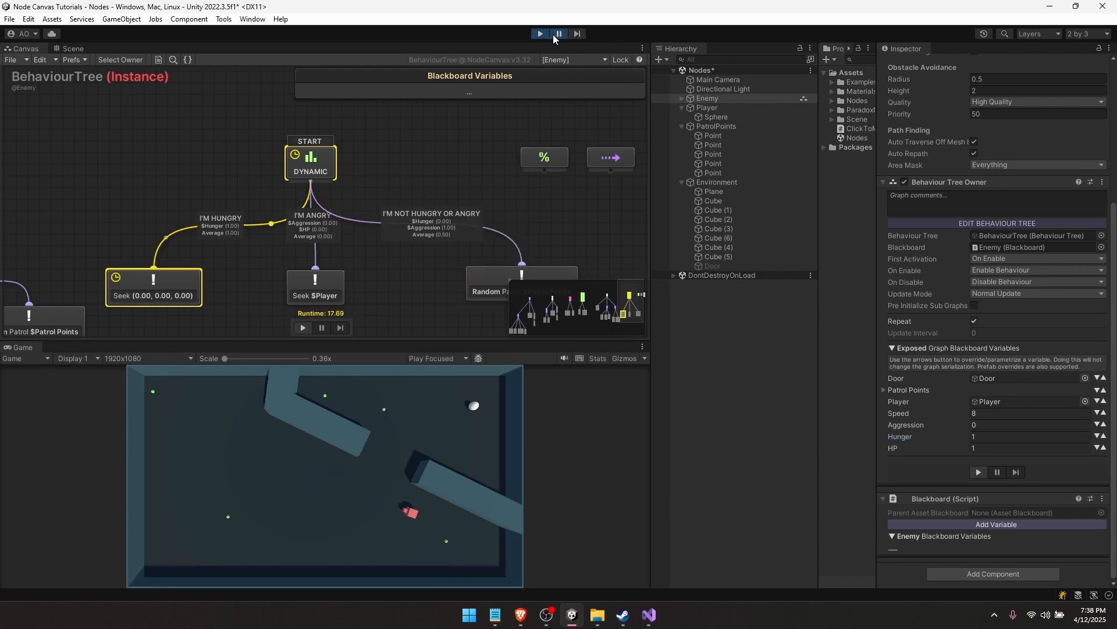
pyautogui.moveTo(150, 289); pyautogui.dragTo(234, 258, button='middle')
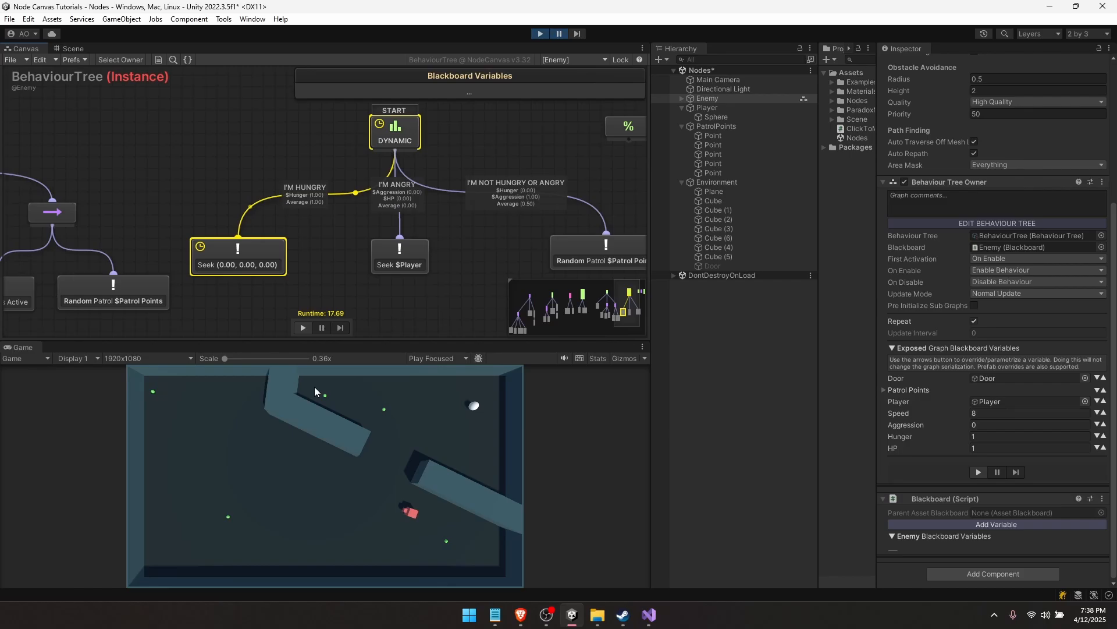
pyautogui.moveTo(446, 239); pyautogui.dragTo(442, 247, button='middle')
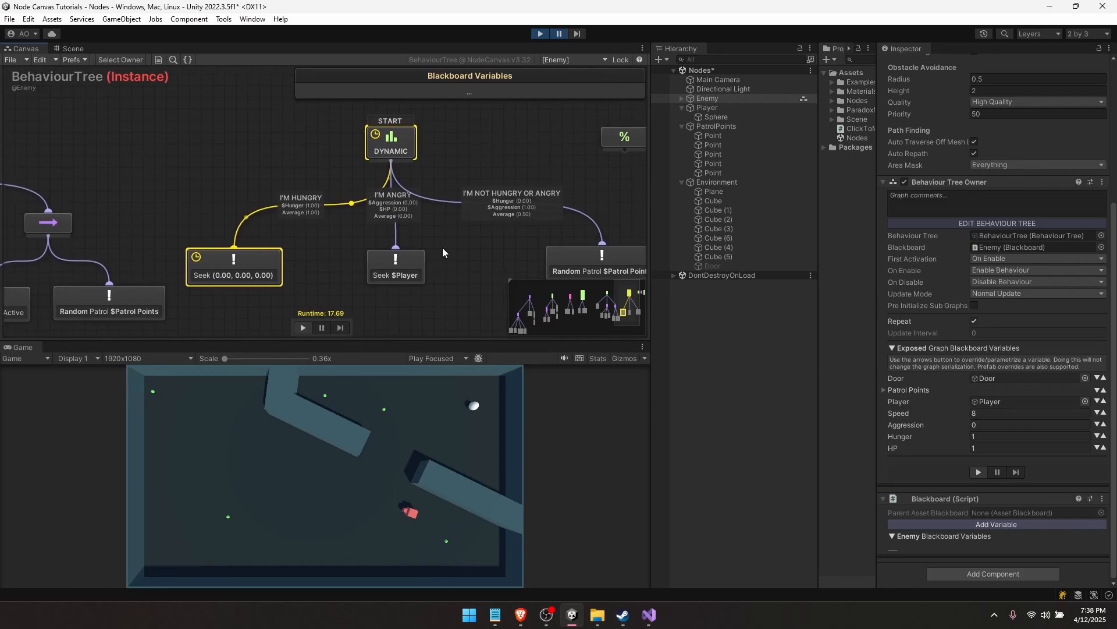
# Set the enemy's HP to 0.2 and Aggression to 1, advancing the paused game frame by frame
pyautogui.click(1010, 449)
pyautogui.write('0.2')
pyautogui.click(340, 214)
pyautogui.click(904, 423)
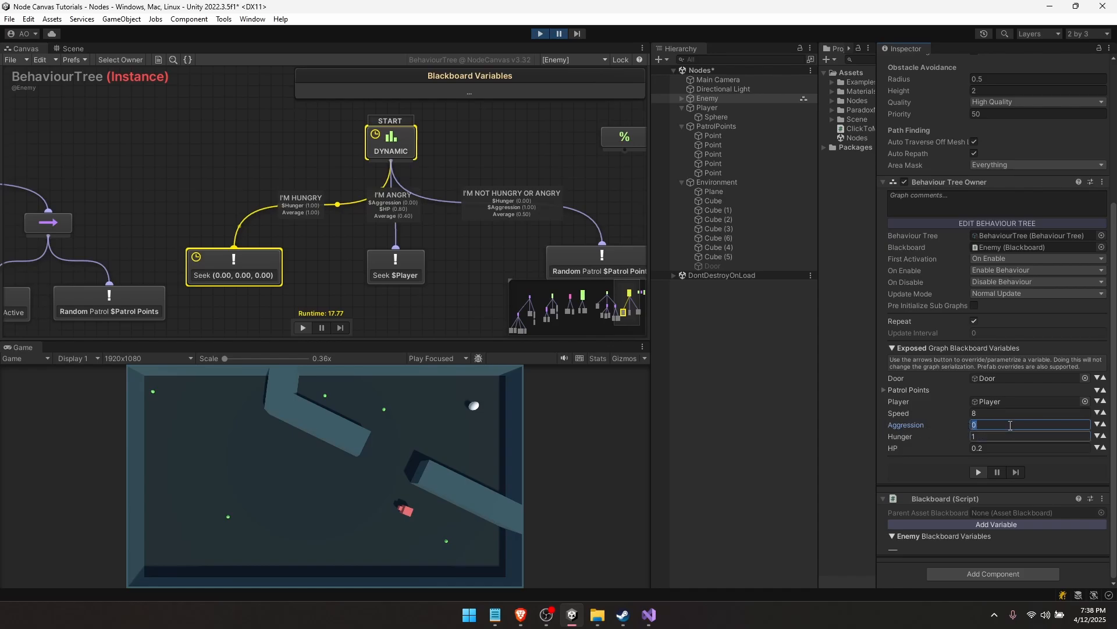
pyautogui.write('1')
pyautogui.click(577, 34)
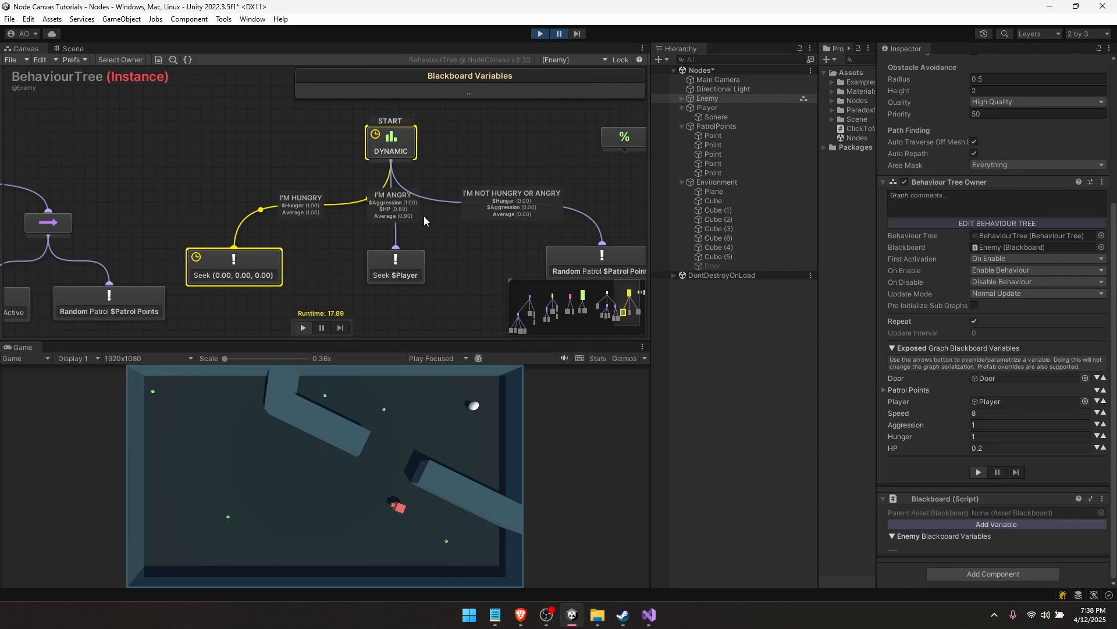
# Resume the game and gradually lower the enemy's Hunger to 0.87 while watching the branch selection
pyautogui.click(911, 437)
pyautogui.click(988, 440)
pyautogui.press('Return')
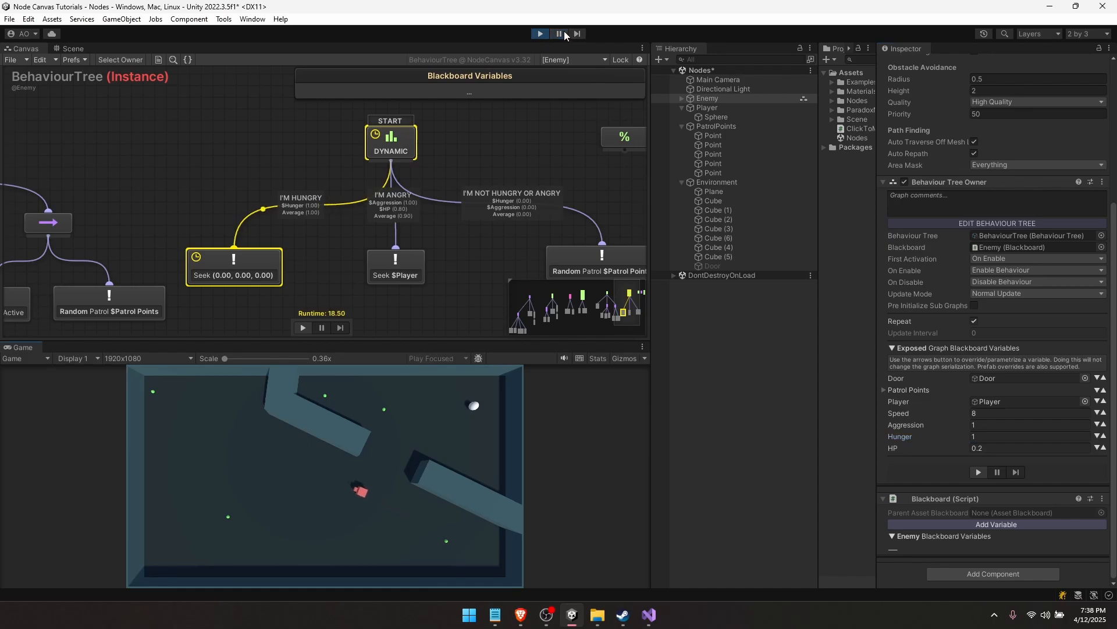
pyautogui.click(564, 32)
pyautogui.click(564, 33)
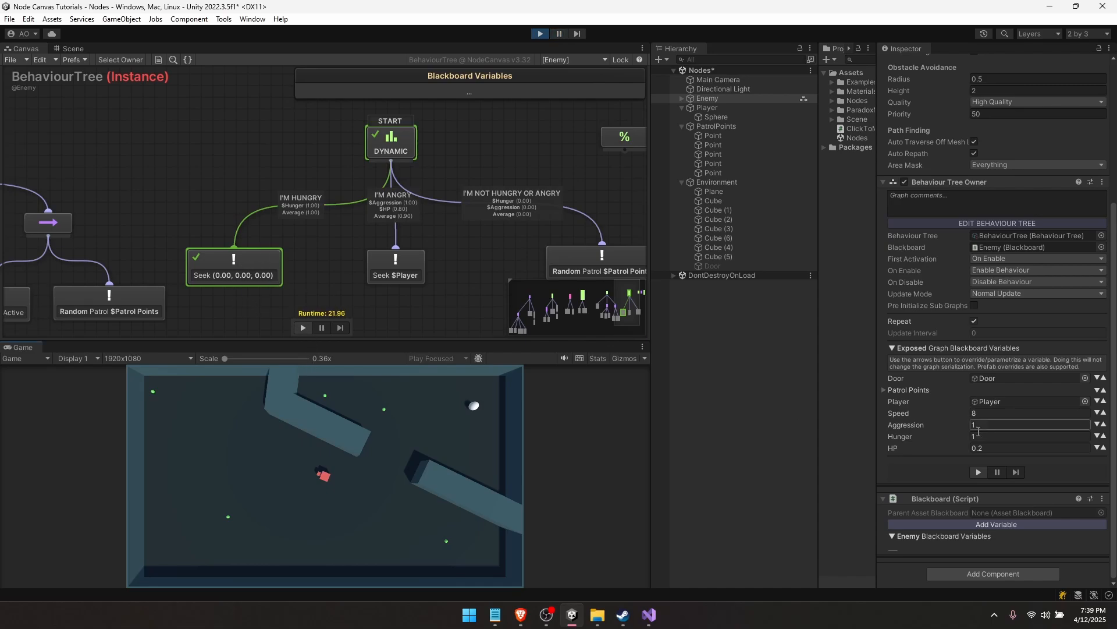
pyautogui.click(959, 437)
pyautogui.moveTo(960, 434); pyautogui.dragTo(954, 434)
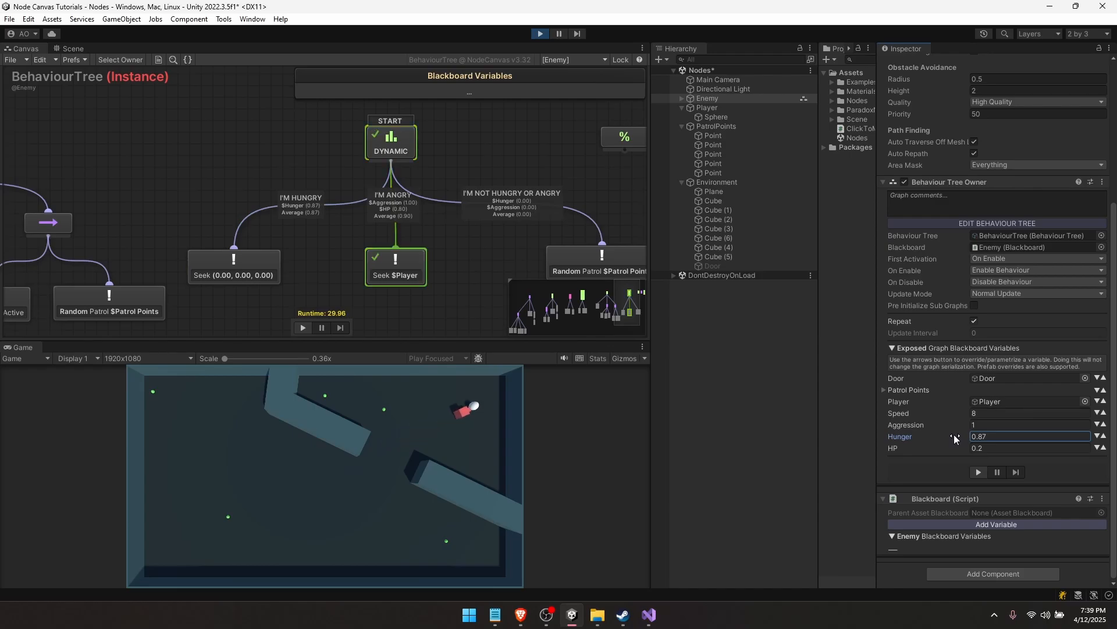
# Move the Probability Selector into free space beside the Priority Selector tree and set it as the start node
pyautogui.click(451, 169)
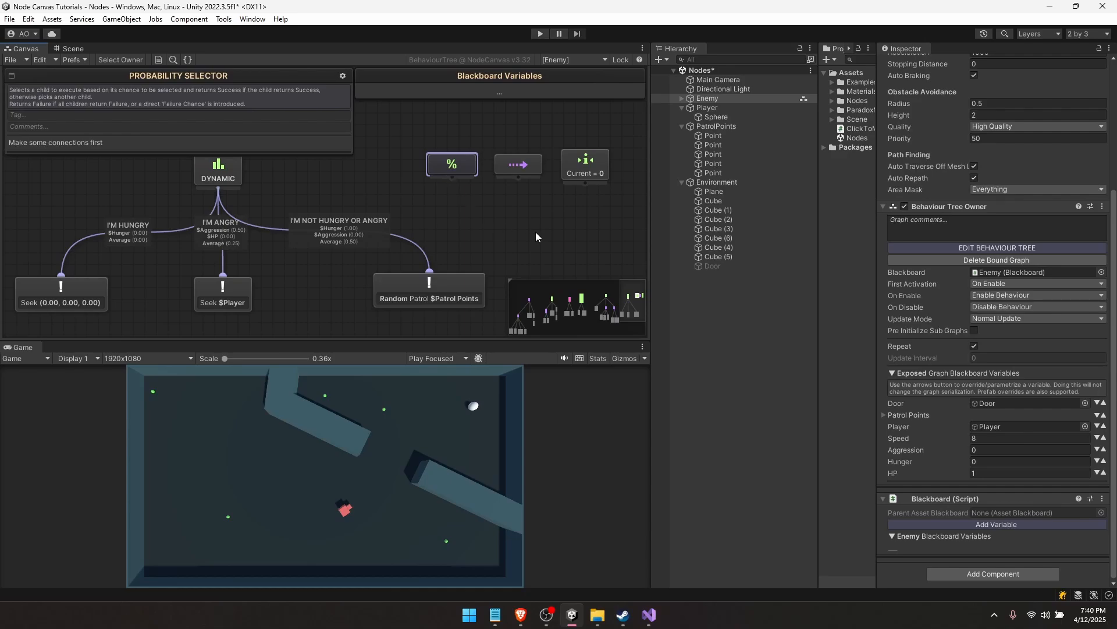
pyautogui.moveTo(541, 231); pyautogui.dragTo(276, 276, button='middle')
pyautogui.moveTo(400, 259); pyautogui.dragTo(405, 218)
pyautogui.click(442, 253)
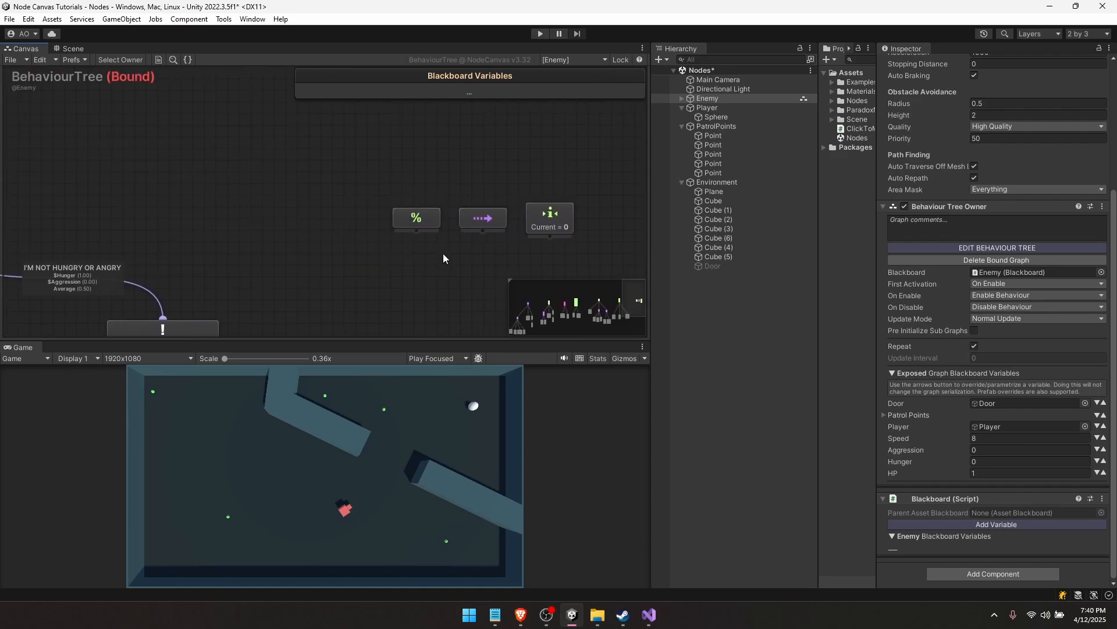
pyautogui.moveTo(557, 261); pyautogui.dragTo(335, 288, button='middle')
pyautogui.rightClick(263, 226)
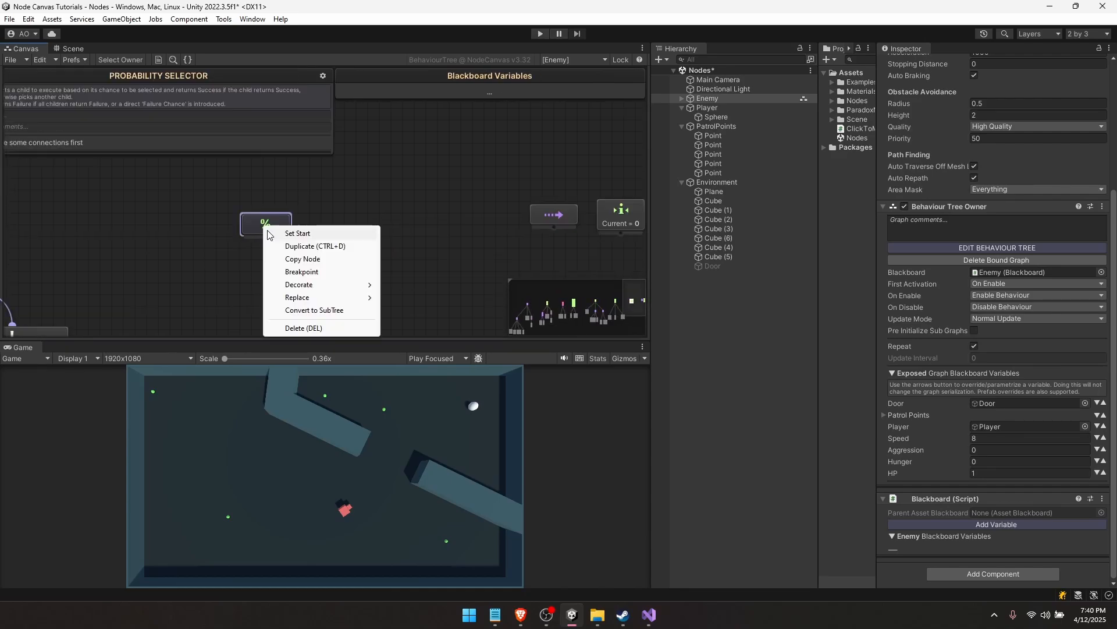
pyautogui.click(269, 233)
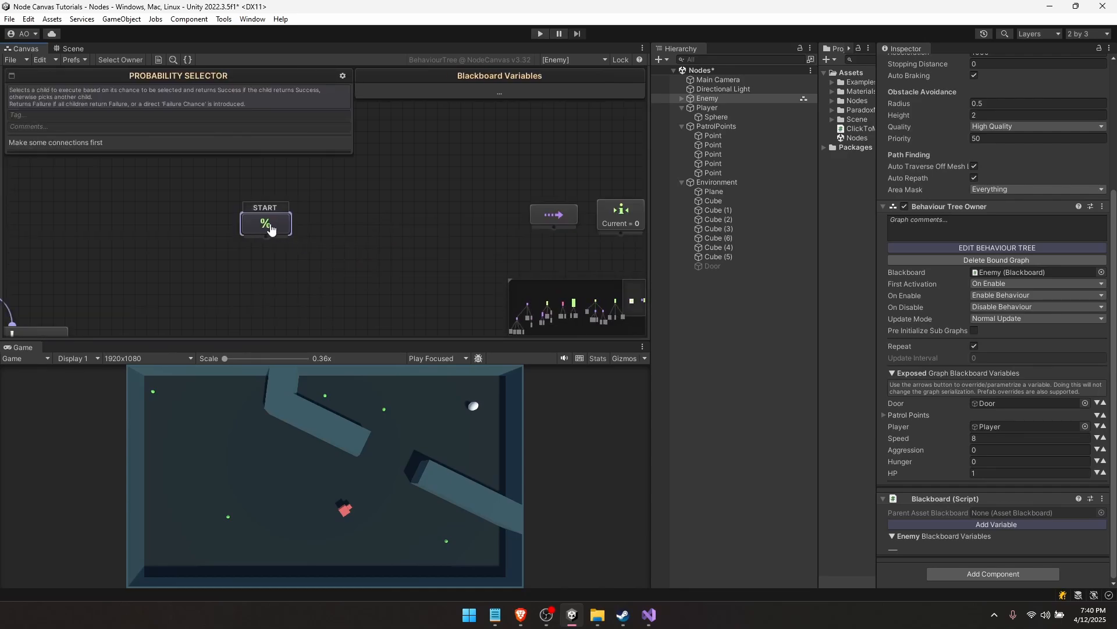
pyautogui.moveTo(267, 225); pyautogui.dragTo(342, 201)
pyautogui.click(331, 203)
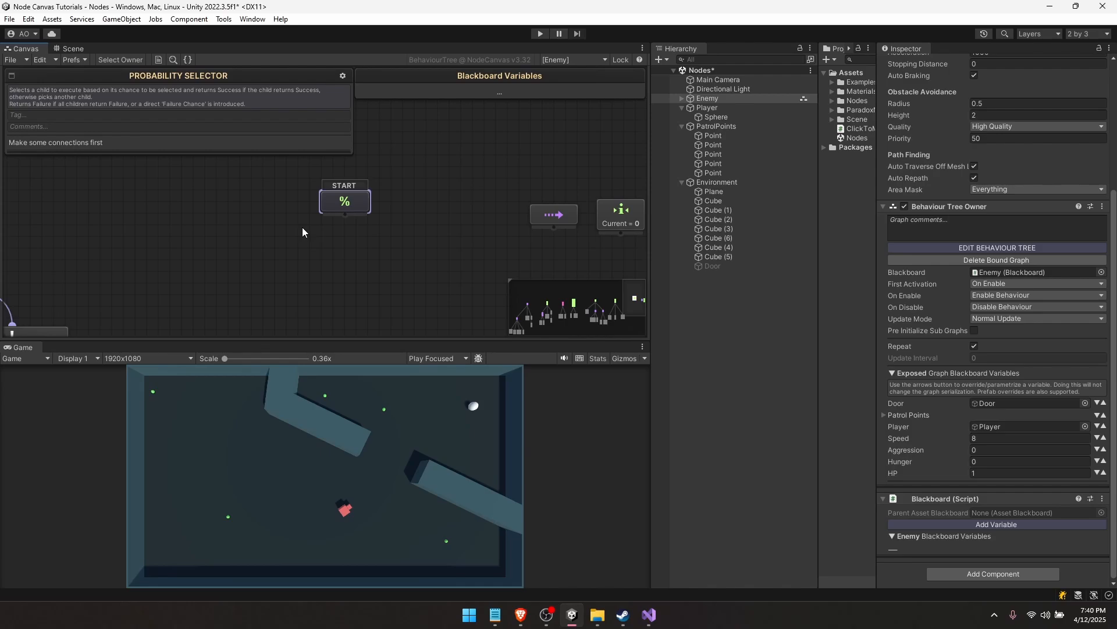
# Copy the Priority Selector's two Seek actions and Random Patrol action, and place the copies beneath the Probability Selector
pyautogui.click(344, 231)
pyautogui.scroll(-3, 350, 244)
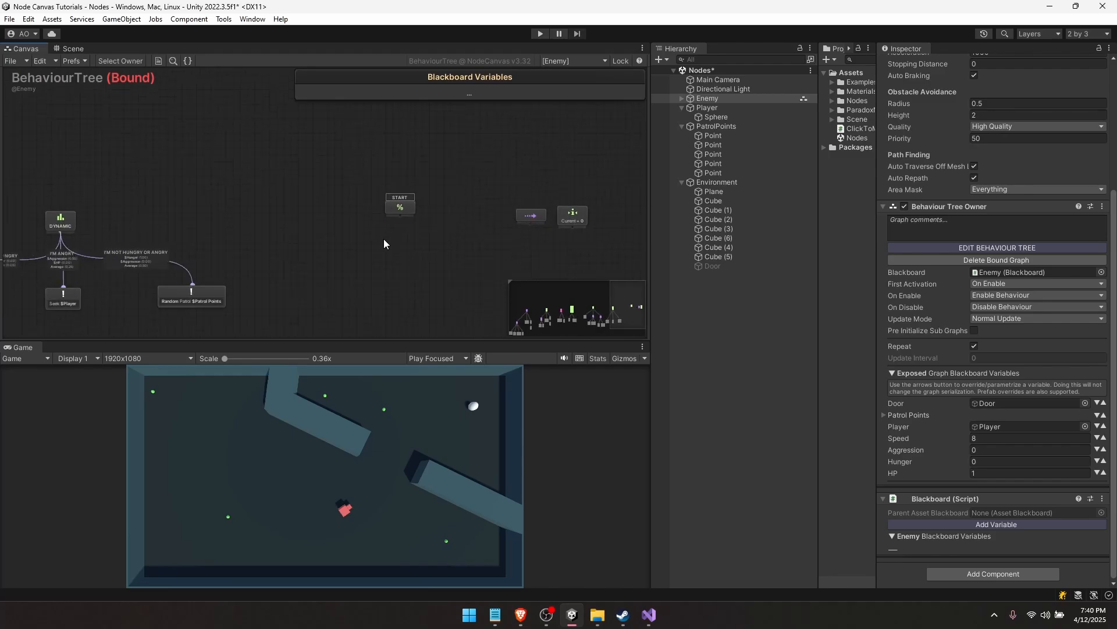
pyautogui.scroll(2, 383, 239)
pyautogui.moveTo(383, 238)
pyautogui.mouseDown(button='middle')
pyautogui.moveTo(348, 255)
pyautogui.moveTo(376, 232)
pyautogui.mouseUp(button='middle')
pyautogui.scroll(-1, 348, 255)
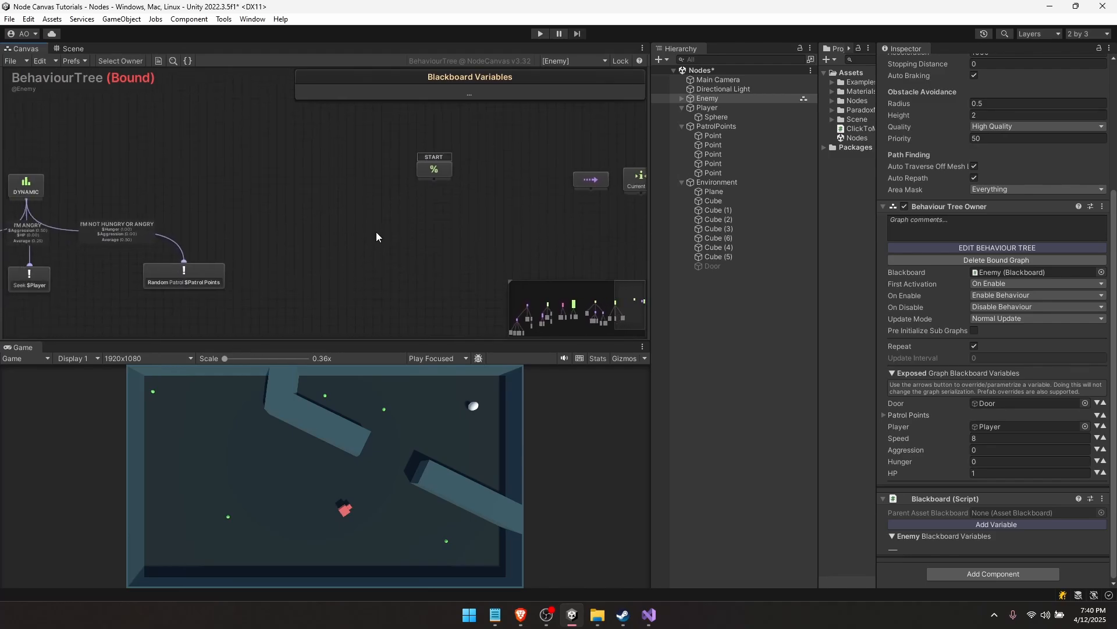
pyautogui.moveTo(233, 304); pyautogui.dragTo(466, 223, button='middle')
pyautogui.moveTo(465, 223); pyautogui.dragTo(175, 205)
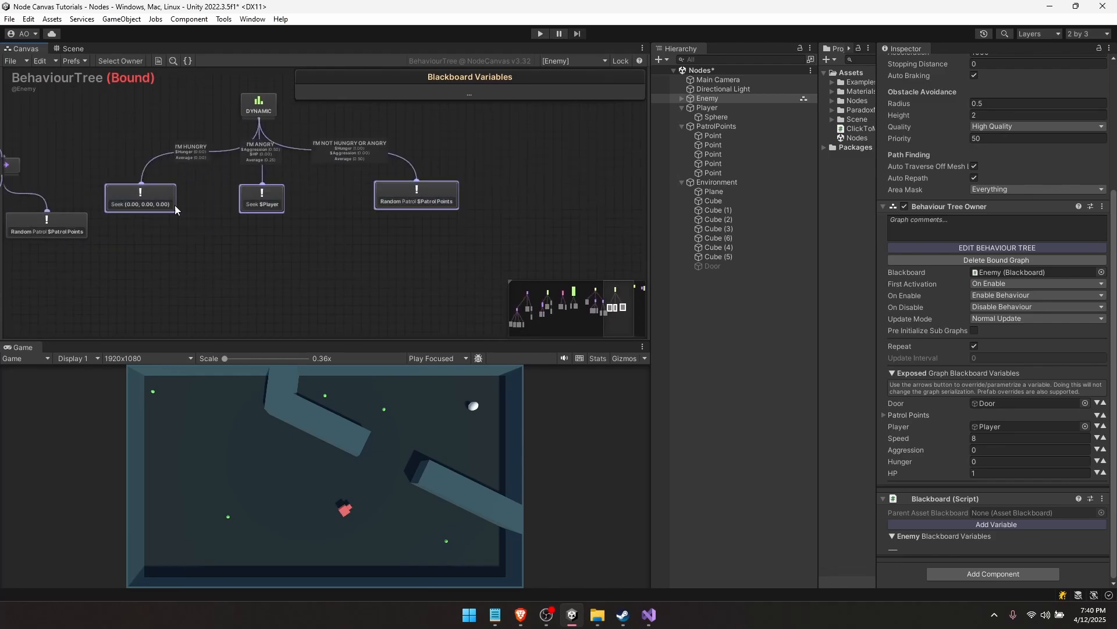
pyautogui.hotkey('ctrl', 'c')
pyautogui.hotkey('ctrl', 'v')
pyautogui.scroll(-2, 372, 297)
pyautogui.moveTo(372, 297); pyautogui.dragTo(189, 299, button='middle')
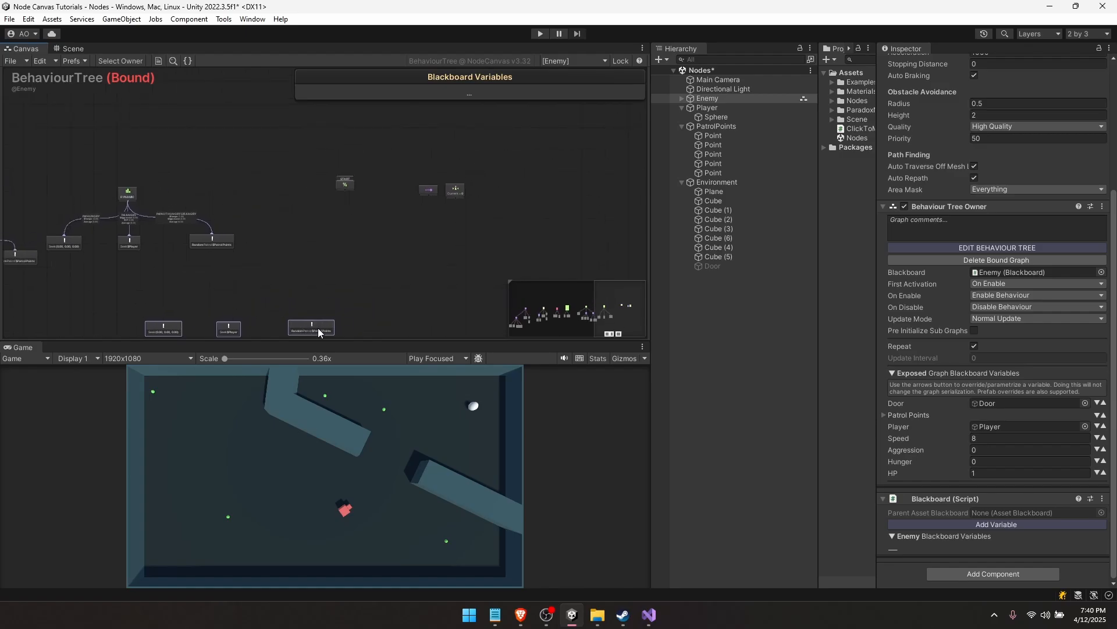
pyautogui.moveTo(319, 328); pyautogui.dragTo(427, 227)
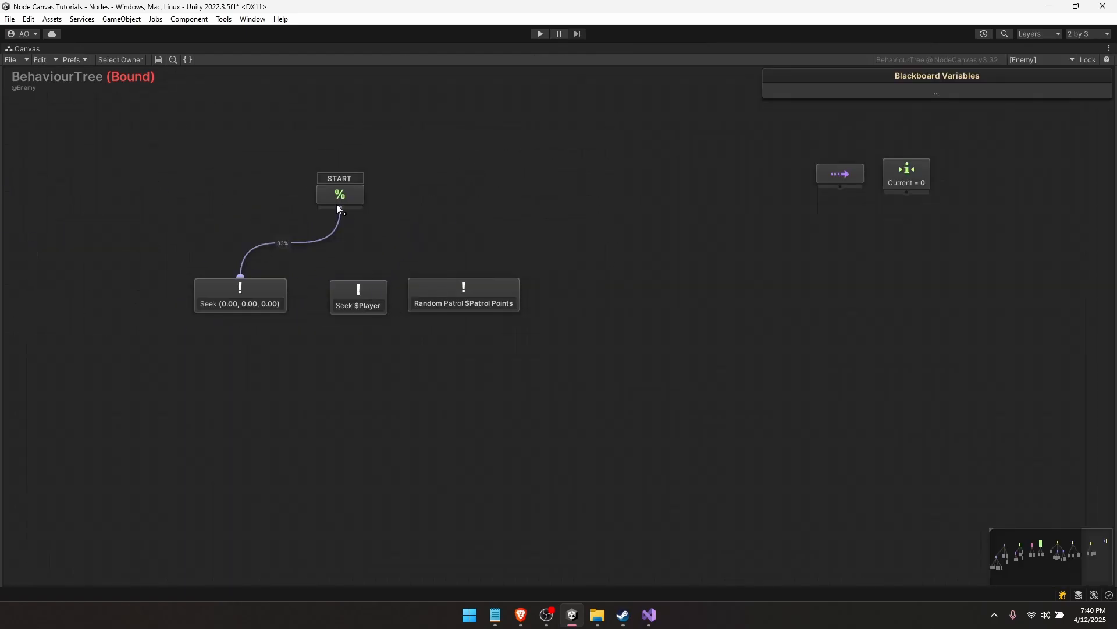
# Connect the Probability Selector to Seek $Player and Random Patrol, and line up the two Seek nodes beneath it
pyautogui.moveTo(341, 207); pyautogui.dragTo(359, 285)
pyautogui.moveTo(340, 208); pyautogui.dragTo(464, 282)
pyautogui.moveTo(372, 300); pyautogui.dragTo(354, 301)
pyautogui.moveTo(254, 295); pyautogui.dragTo(245, 295)
pyautogui.click(278, 324)
pyautogui.moveTo(256, 280); pyautogui.dragTo(348, 316, button='middle')
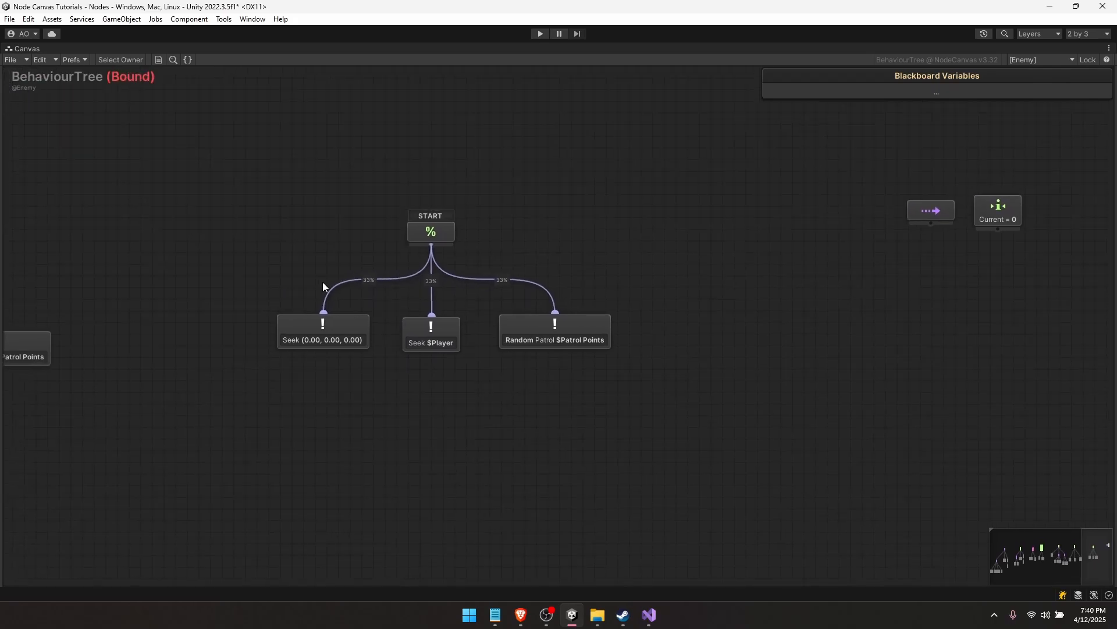
# Examine the weight setting of the Probability Selector's connection to Seek (0.00, 0.00, 0.00) and restore the multi-panel layout
pyautogui.click(369, 284)
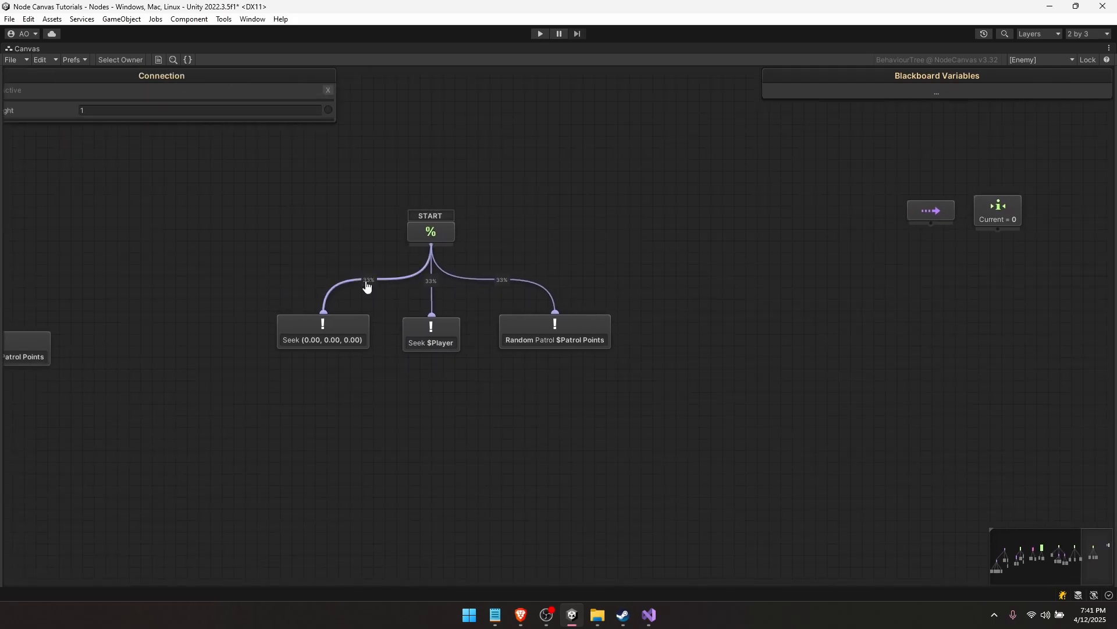
pyautogui.click(521, 260)
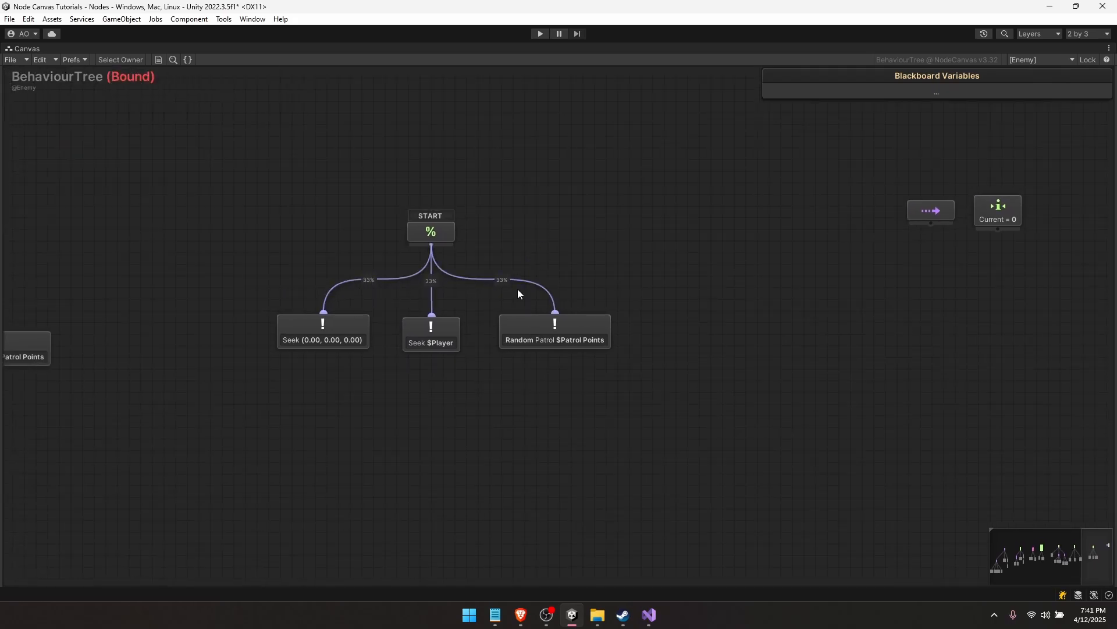
pyautogui.hotkey('shift', 'space')
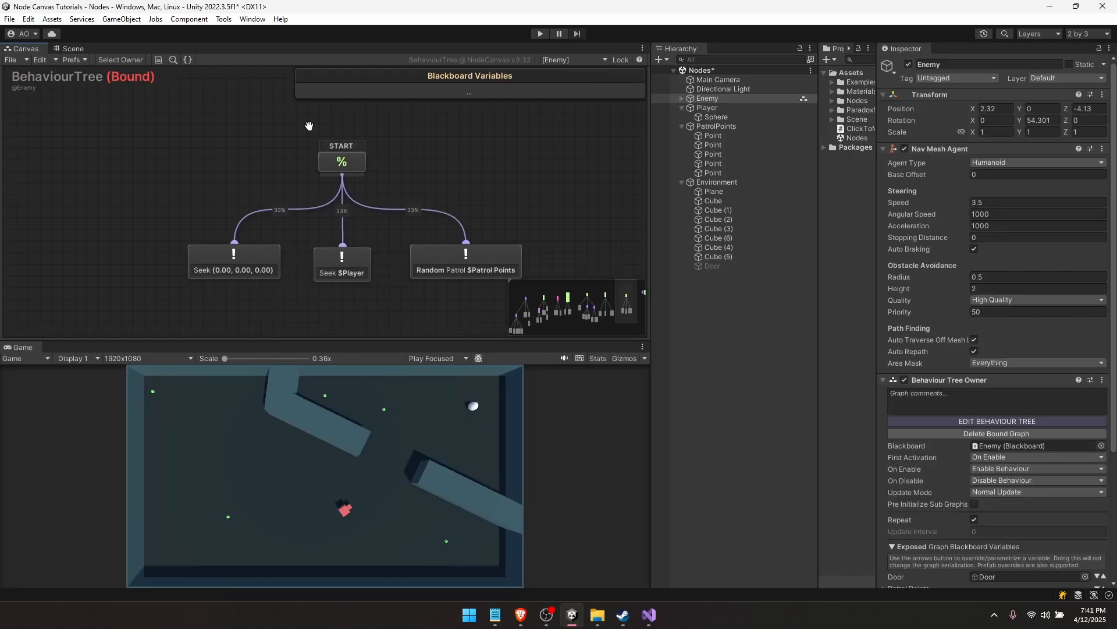
pyautogui.click(225, 182)
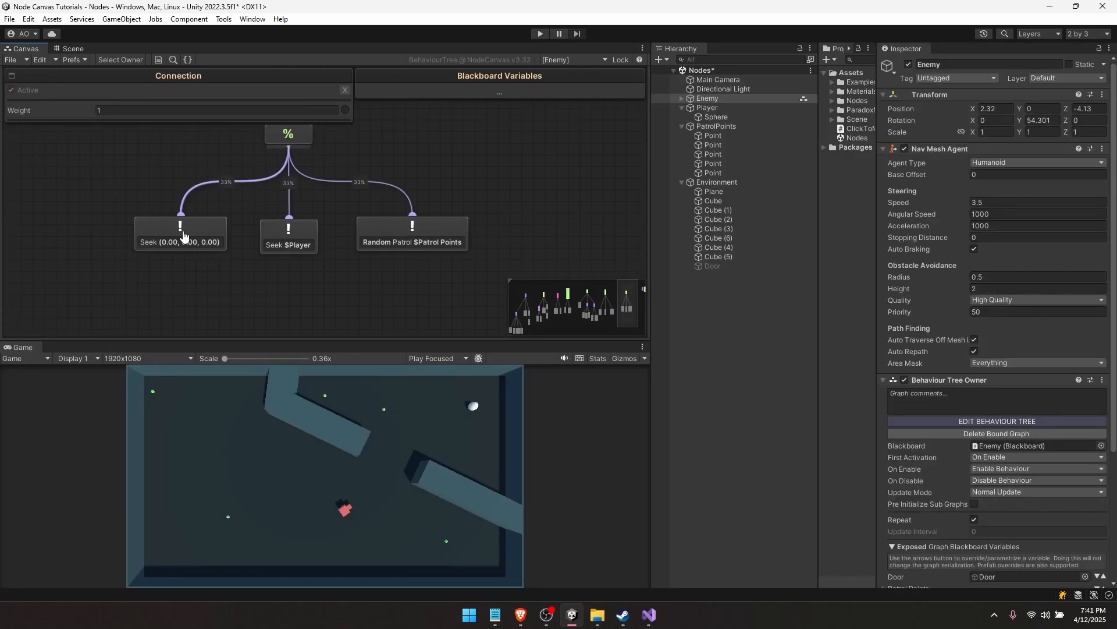
pyautogui.click(411, 235)
pyautogui.moveTo(270, 258); pyautogui.dragTo(456, 281, button='middle')
# Set the weight of the Probability Selector's connection to Seek $Player to 0.5, and reduce it to 0.2
pyautogui.click(472, 216)
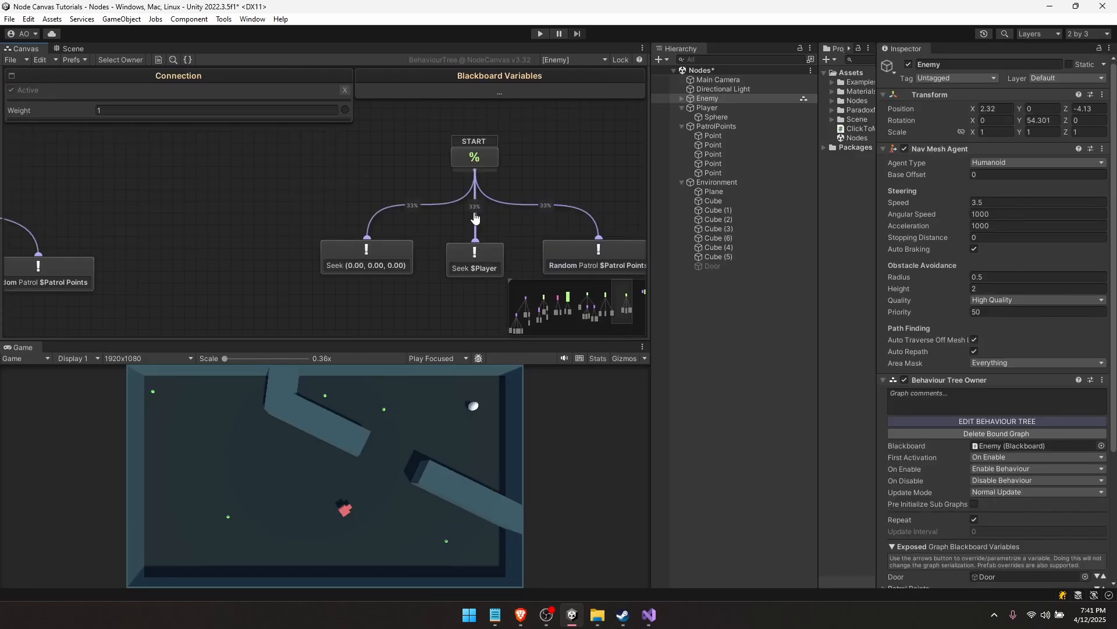
pyautogui.click(105, 110)
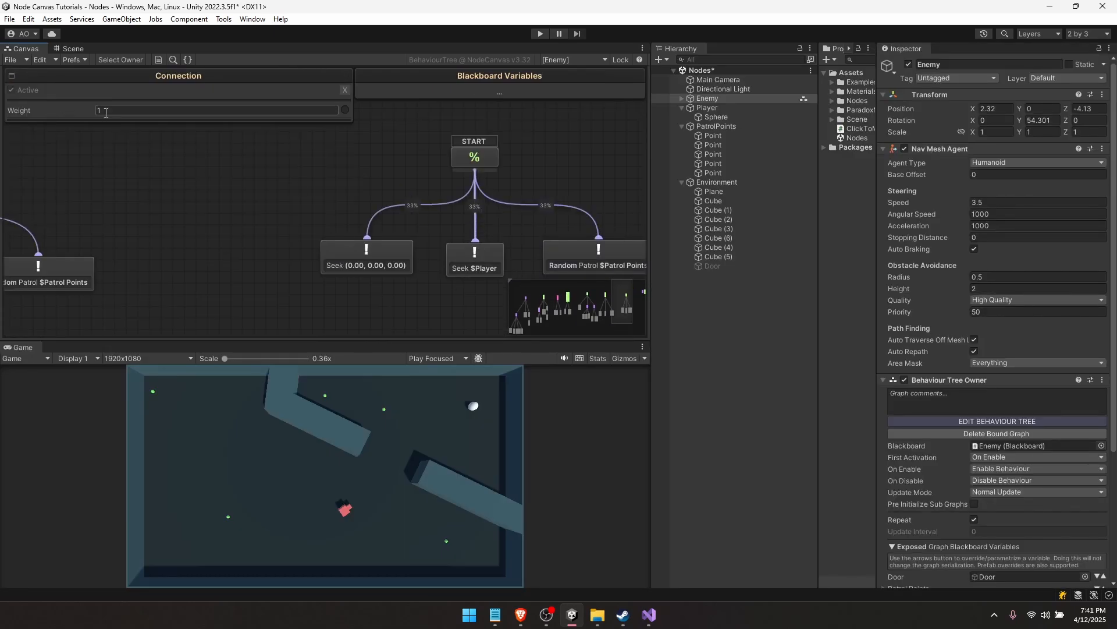
pyautogui.click(475, 212)
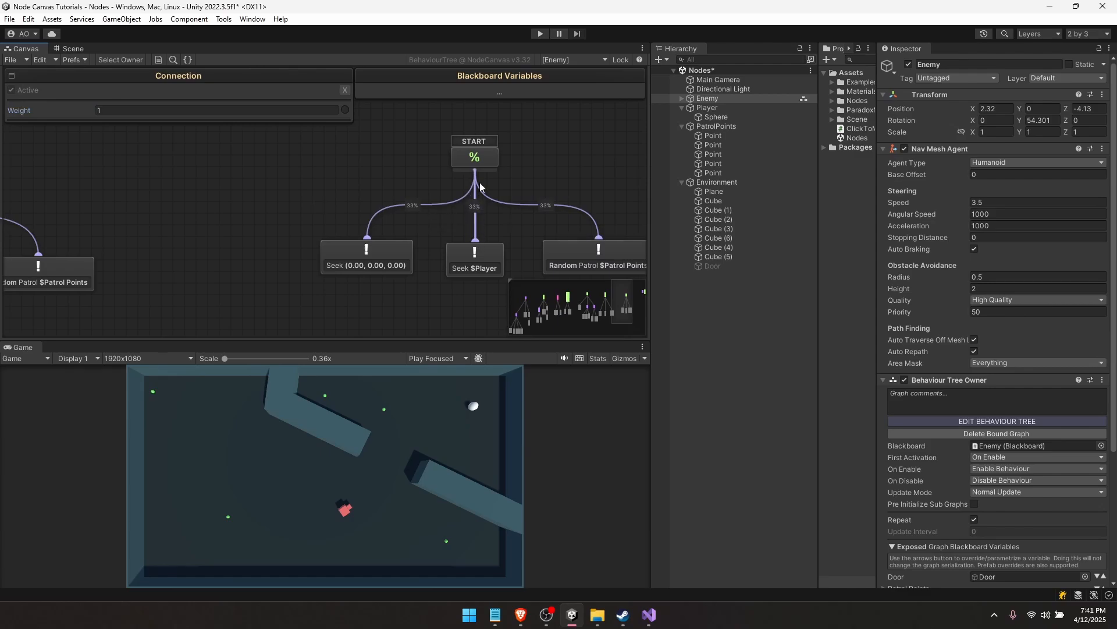
pyautogui.click(475, 169)
pyautogui.click(478, 259)
pyautogui.click(475, 201)
pyautogui.click(107, 111)
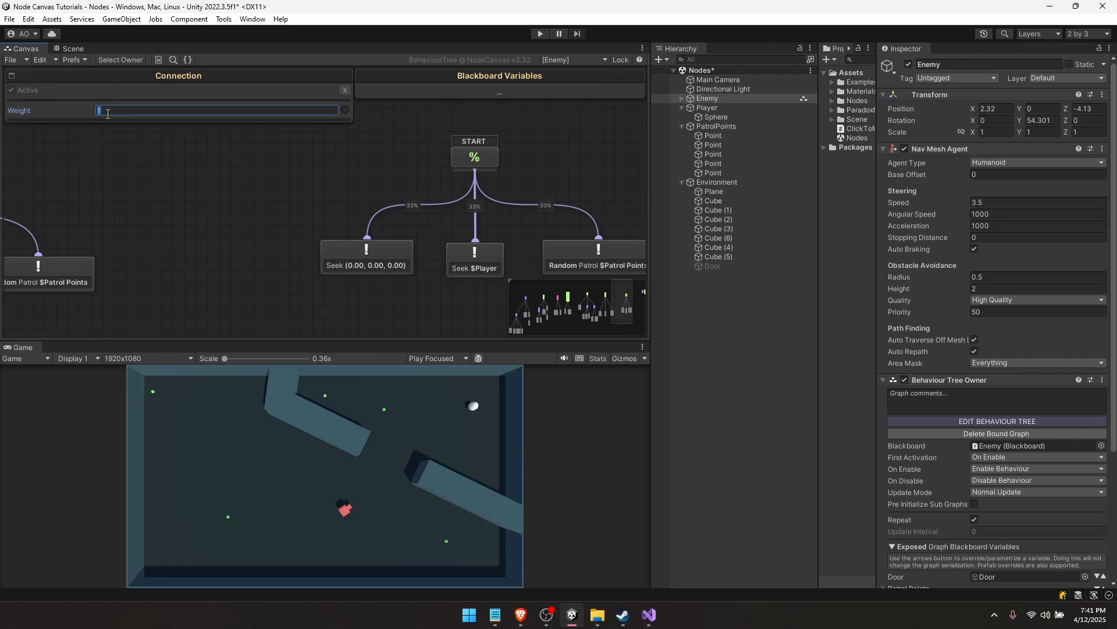
pyautogui.write('0.5')
pyautogui.click(126, 110)
pyautogui.press('BackSpace')
pyautogui.write('0.2')
pyautogui.moveTo(450, 228); pyautogui.dragTo(358, 215, button='middle')
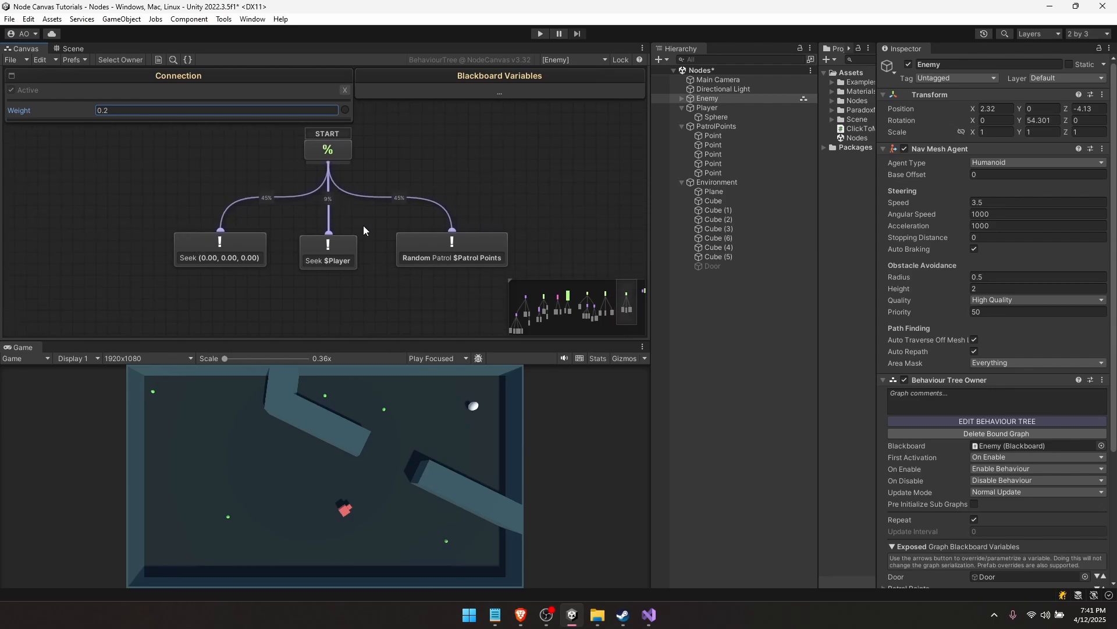
pyautogui.click(484, 248)
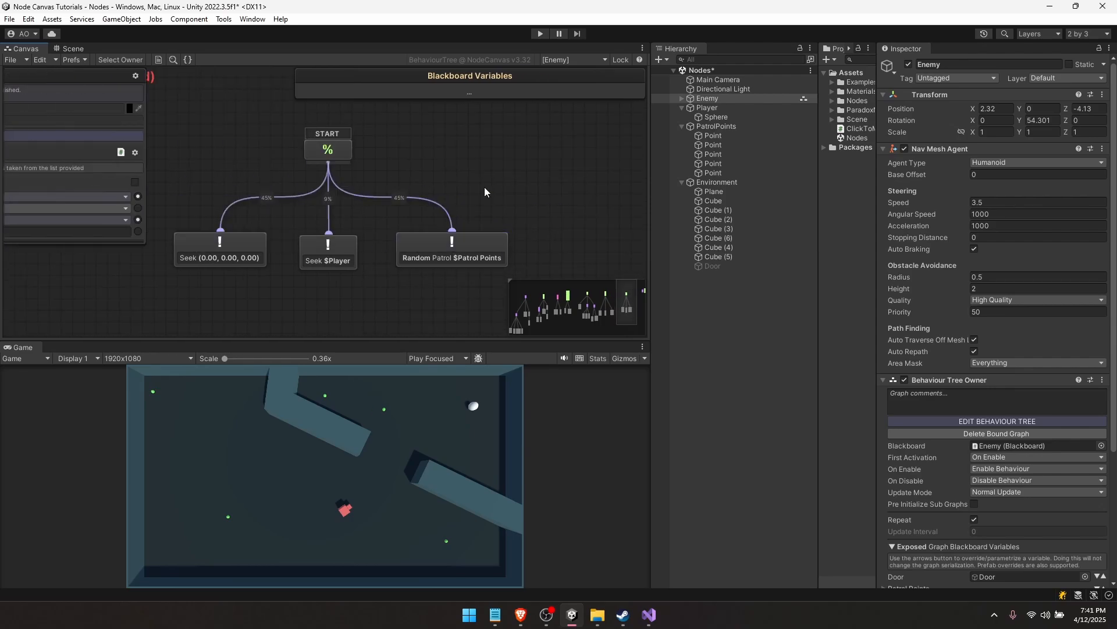
# Copy the Random Patrol action, place the copy beside the original, and connect it to the Probability Selector
pyautogui.hotkey('shift', 'space')
pyautogui.hotkey('ctrl', 'c')
pyautogui.hotkey('ctrl', 'v')
pyautogui.moveTo(369, 372); pyautogui.dragTo(617, 267)
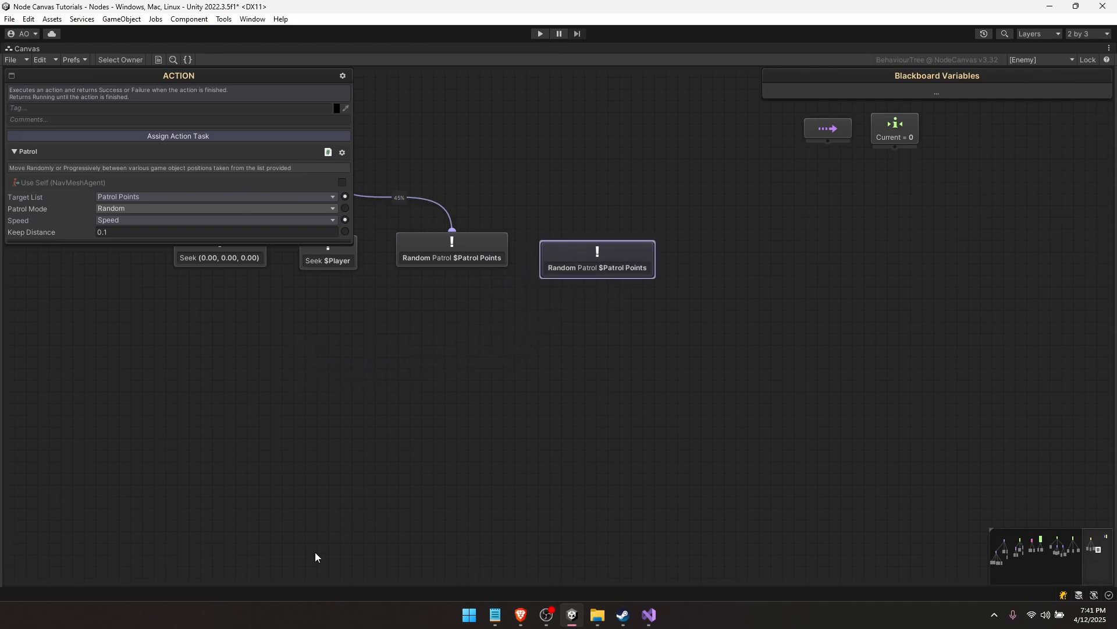
pyautogui.moveTo(374, 193); pyautogui.dragTo(599, 284, button='middle')
pyautogui.moveTo(554, 253); pyautogui.dragTo(783, 348)
pyautogui.moveTo(784, 349); pyautogui.dragTo(782, 333)
pyautogui.click(777, 372)
pyautogui.moveTo(785, 375); pyautogui.dragTo(689, 403, button='middle')
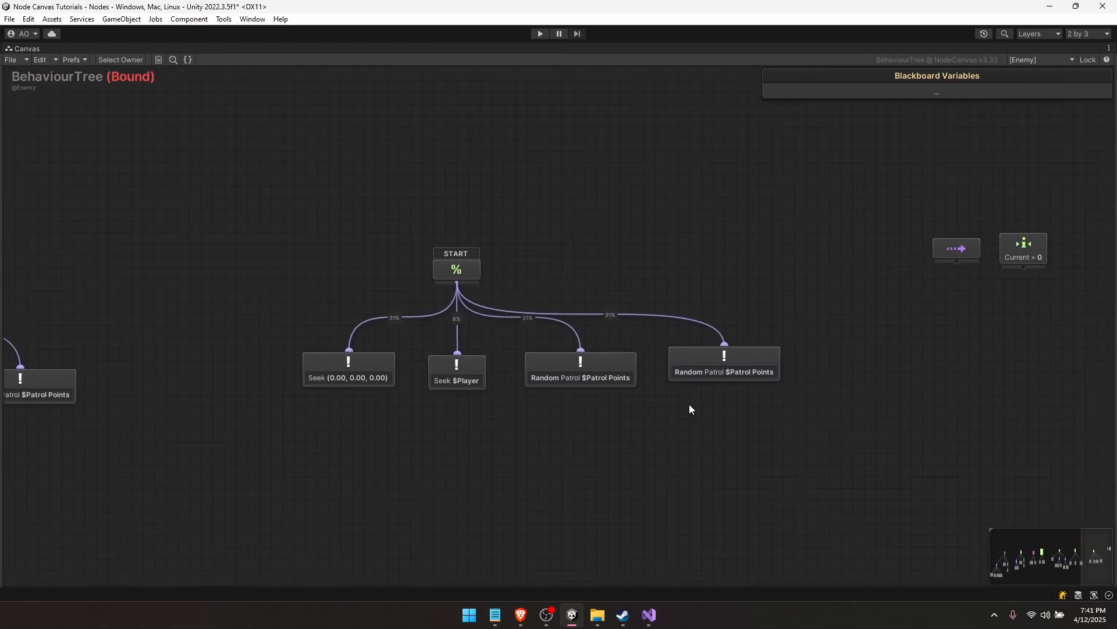
# Set the weight of the Probability Selector's connection to the copied Random Patrol to 5.44
pyautogui.click(614, 317)
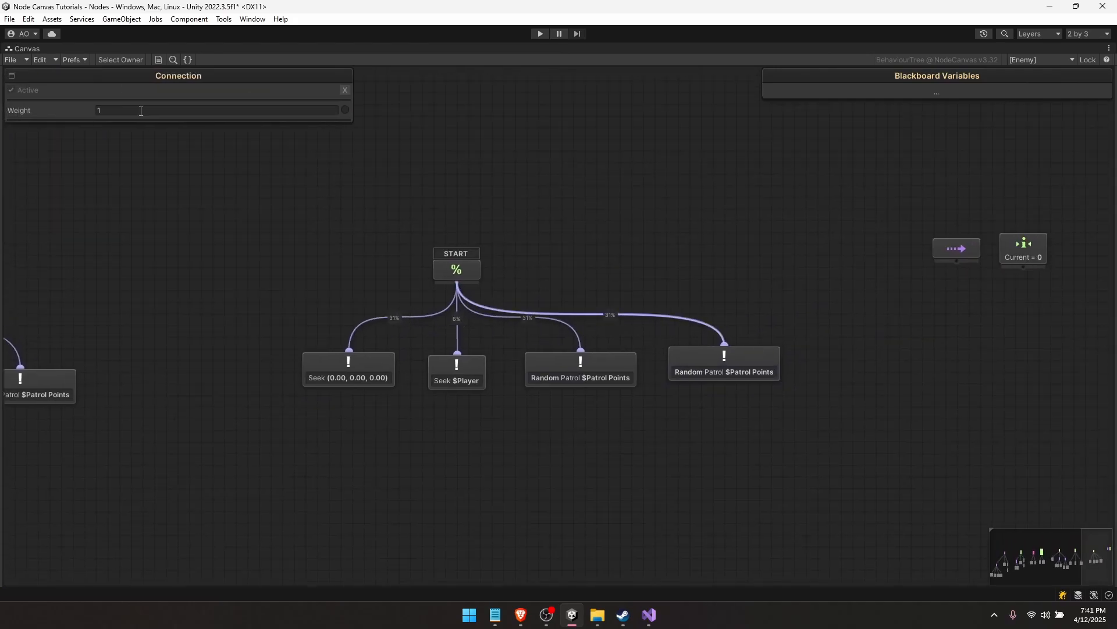
pyautogui.moveTo(71, 109); pyautogui.dragTo(68, 107)
pyautogui.moveTo(141, 108); pyautogui.dragTo(157, 129)
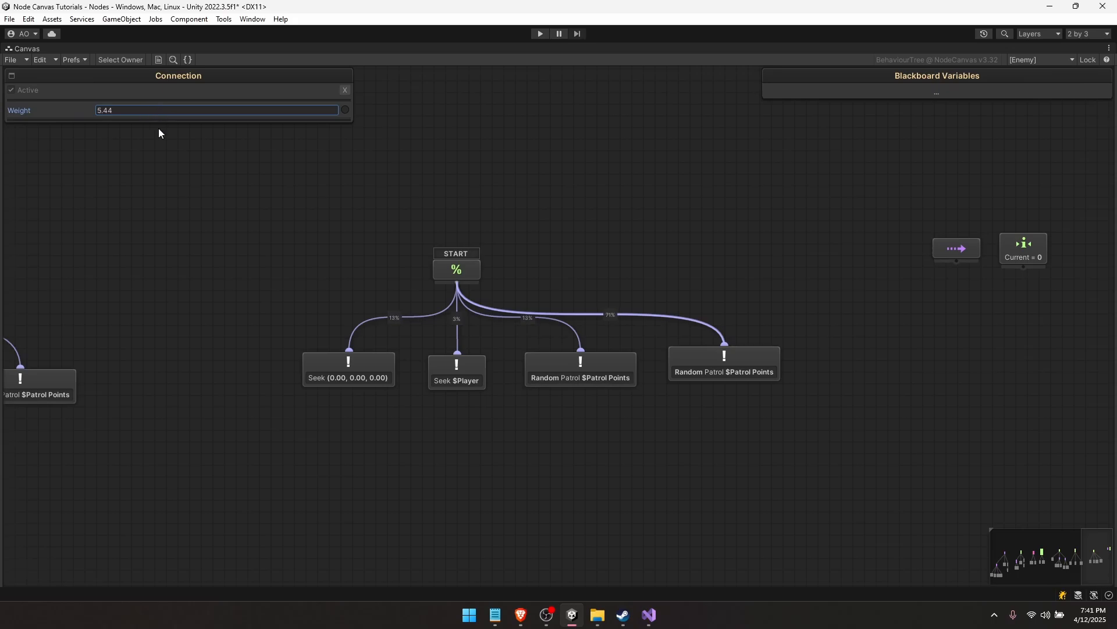
# Set the Probability Selector's Direct Failure Chance to 0.2, and raise it to 1
pyautogui.click(439, 271)
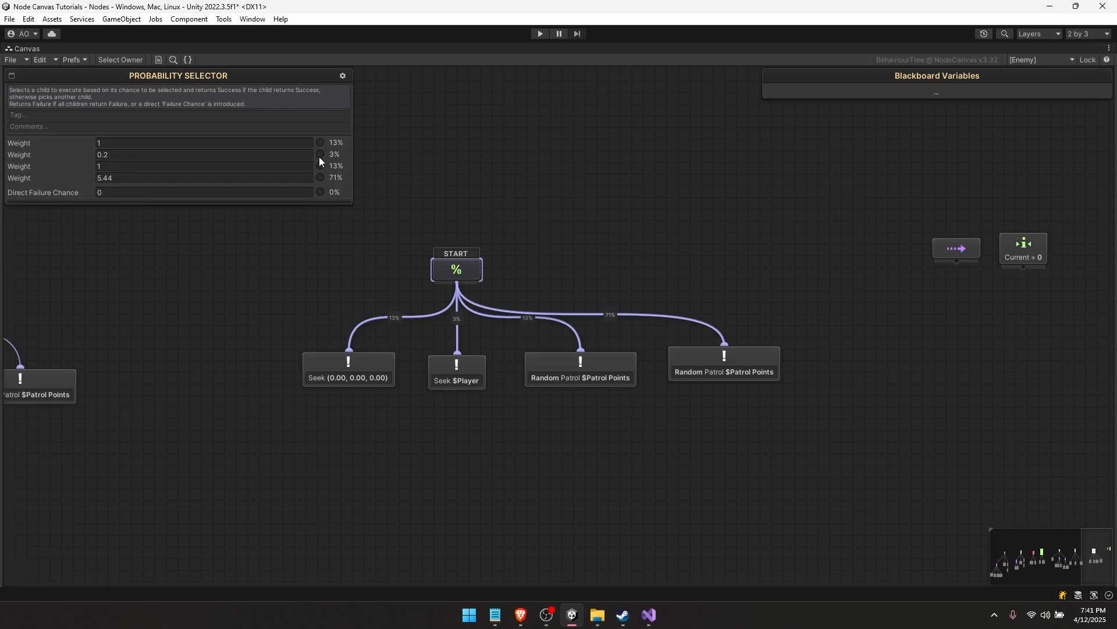
pyautogui.click(23, 191)
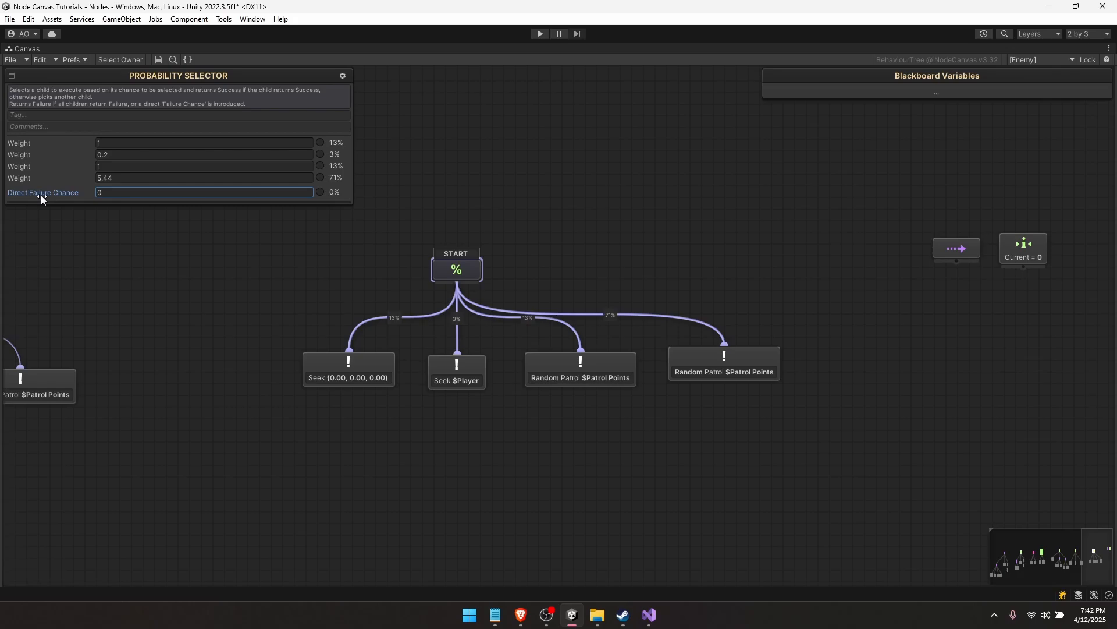
pyautogui.click(102, 194)
pyautogui.write('0.2')
pyautogui.write('1')
pyautogui.doubleClick(105, 194)
# Delete the copied Random Patrol action at the end of the Probability Selector's branches
pyautogui.click(683, 370)
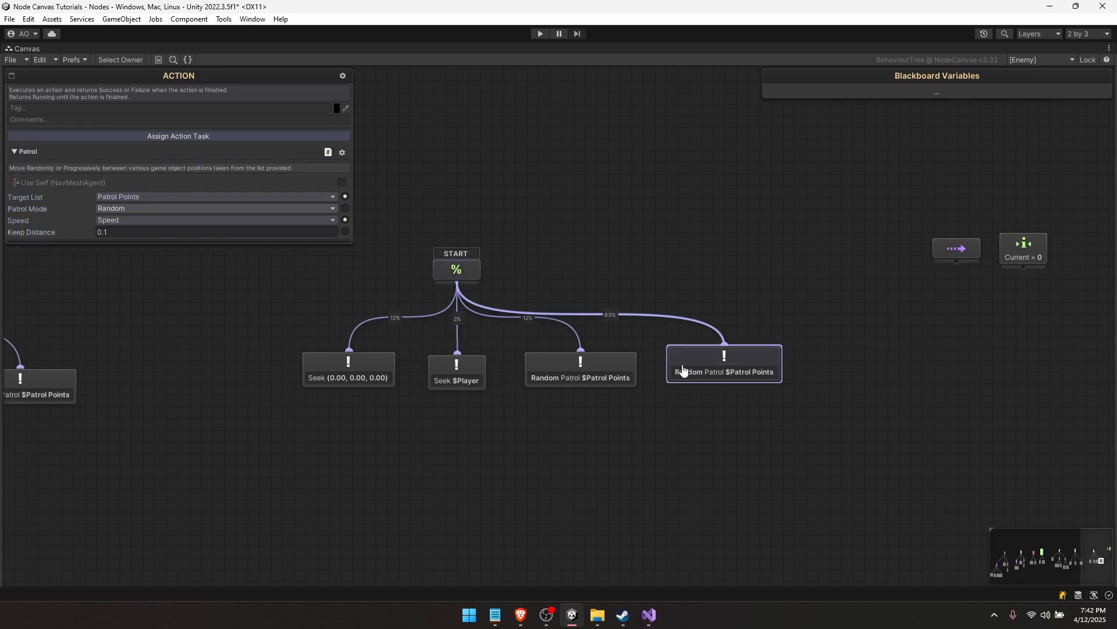
pyautogui.press('Delete')
# Set the Probability Selector's Direct Failure Chance to 0.2
pyautogui.click(456, 269)
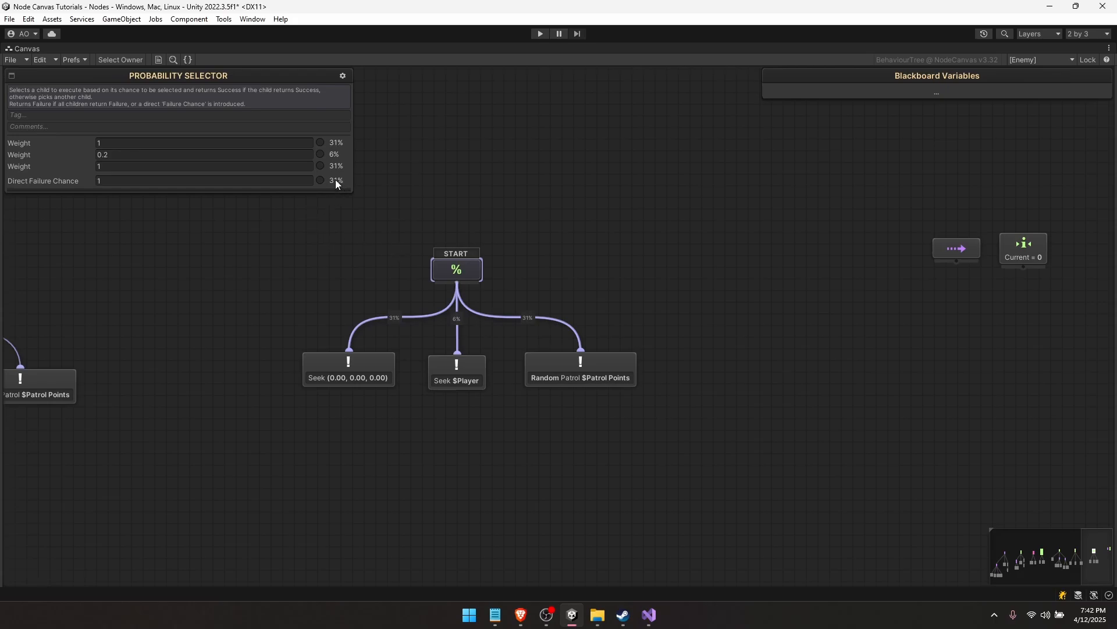
pyautogui.click(262, 181)
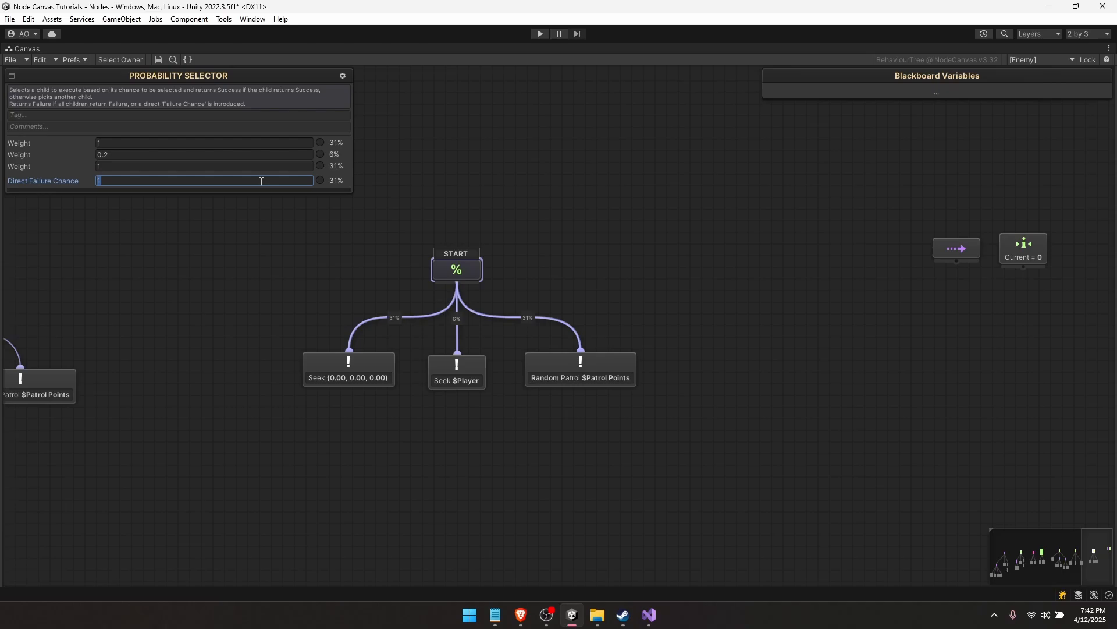
pyautogui.write('0.2')
pyautogui.click(165, 154)
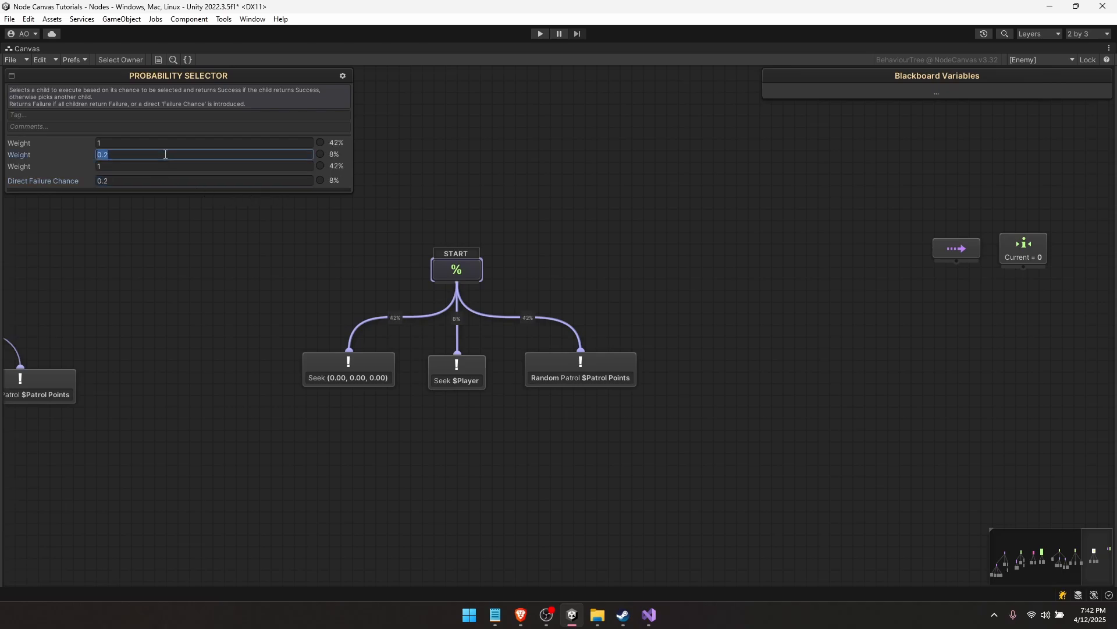
# Deselect the behaviour tree nodes, restore the multi-panel layout, and save the scene
pyautogui.click(458, 378)
pyautogui.click(338, 292)
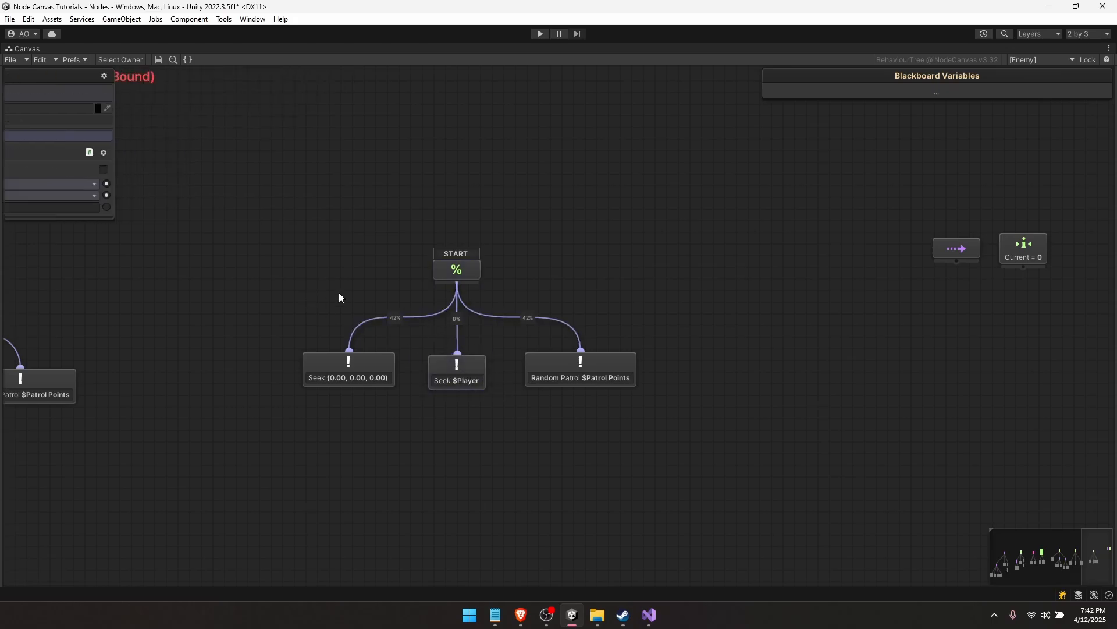
pyautogui.hotkey('shift', 'space')
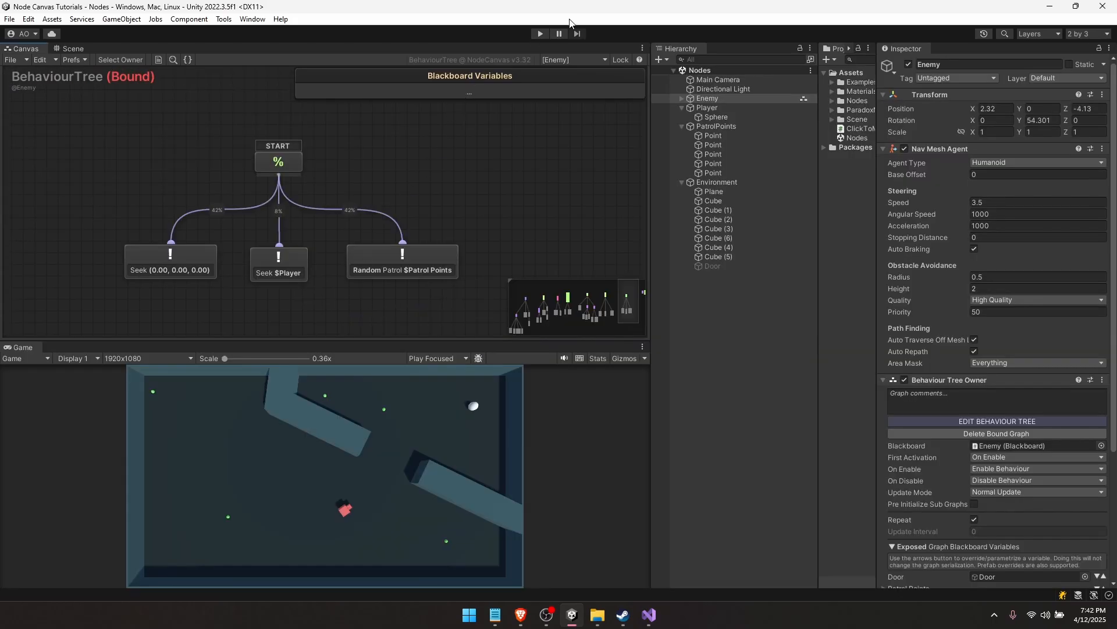
# Run the scene to watch which branches the Probability Selector picks for the enemy, and stop it
pyautogui.click(541, 34)
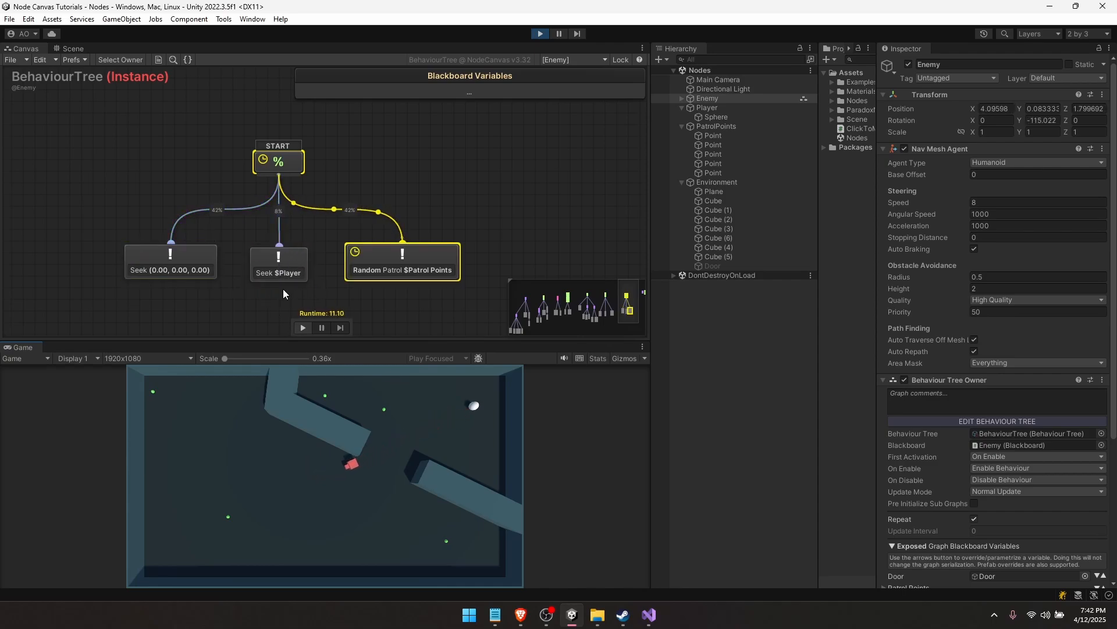
pyautogui.moveTo(283, 289); pyautogui.dragTo(287, 277, button='middle')
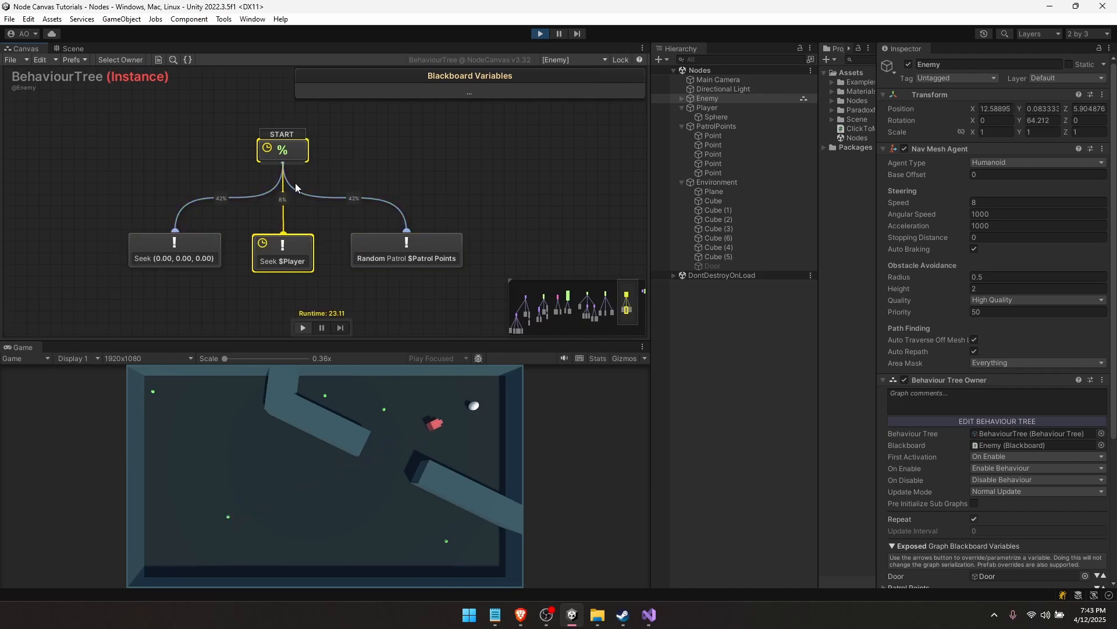
pyautogui.hotkey('ctrl', 'p')
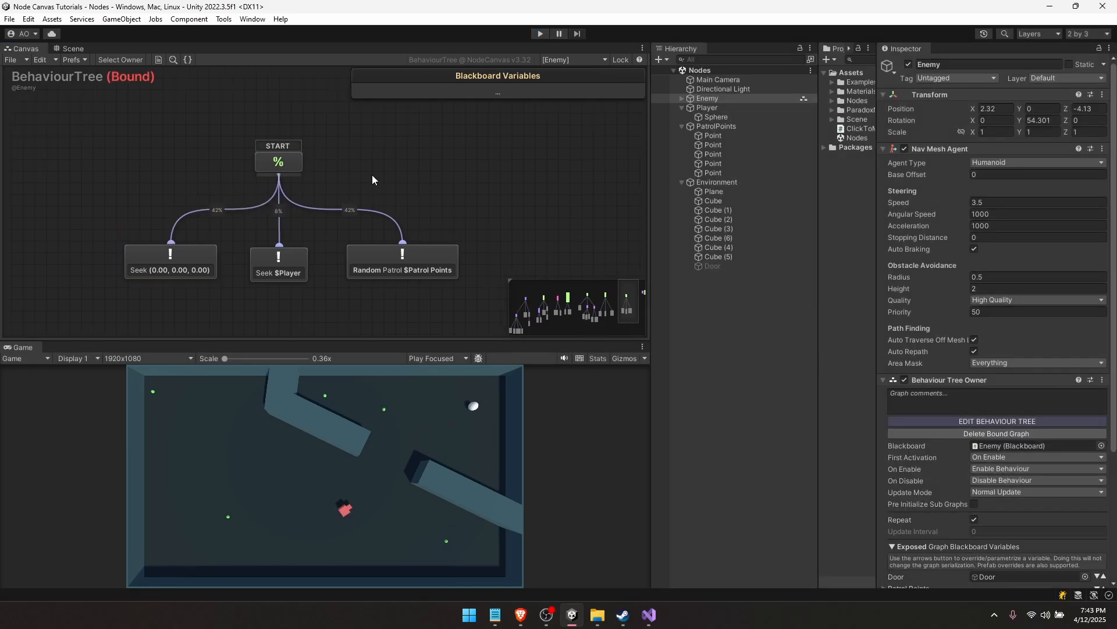
# Examine the Probability Selector's child weights and direct failure chance
pyautogui.click(290, 166)
pyautogui.moveTo(444, 172); pyautogui.dragTo(548, 188, button='middle')
pyautogui.click(125, 217)
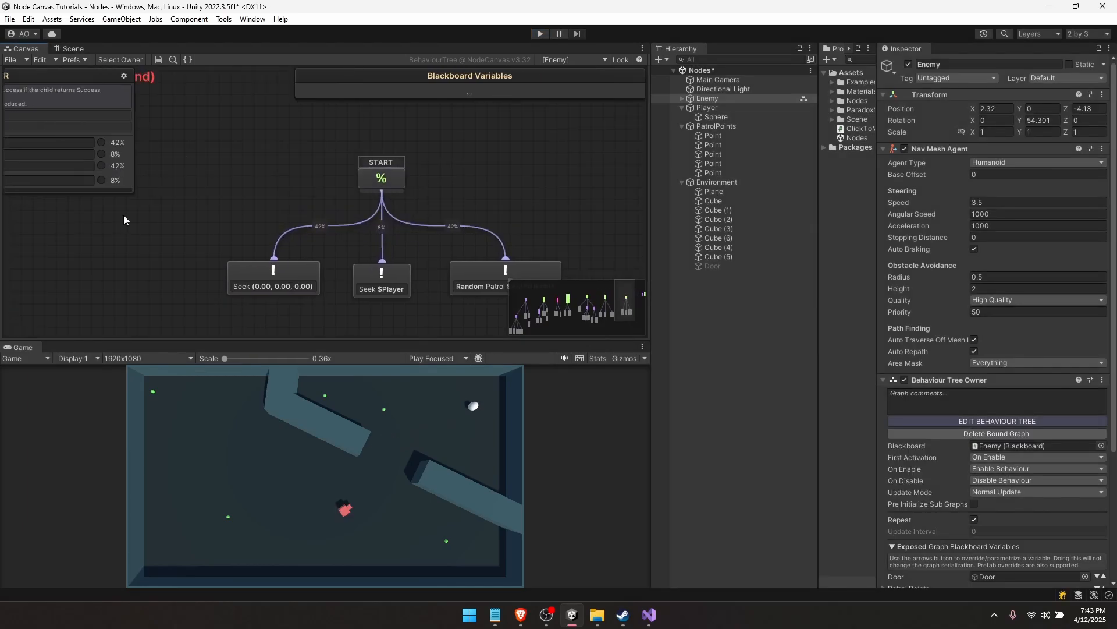
pyautogui.click(381, 178)
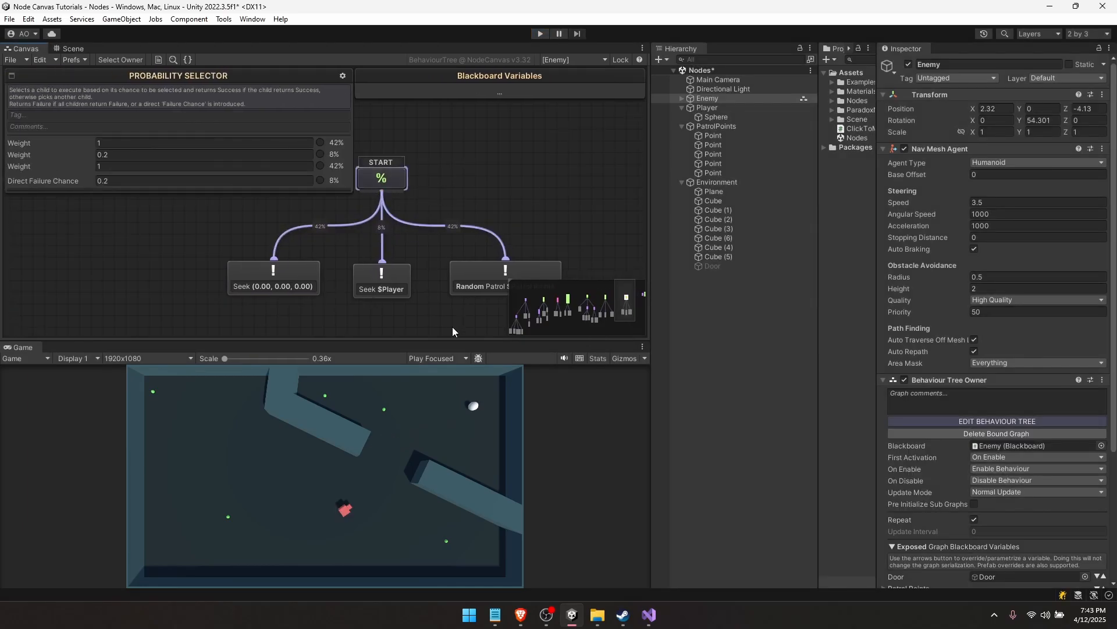
pyautogui.moveTo(238, 276); pyautogui.dragTo(310, 294, button='middle')
pyautogui.click(329, 237)
pyautogui.click(449, 202)
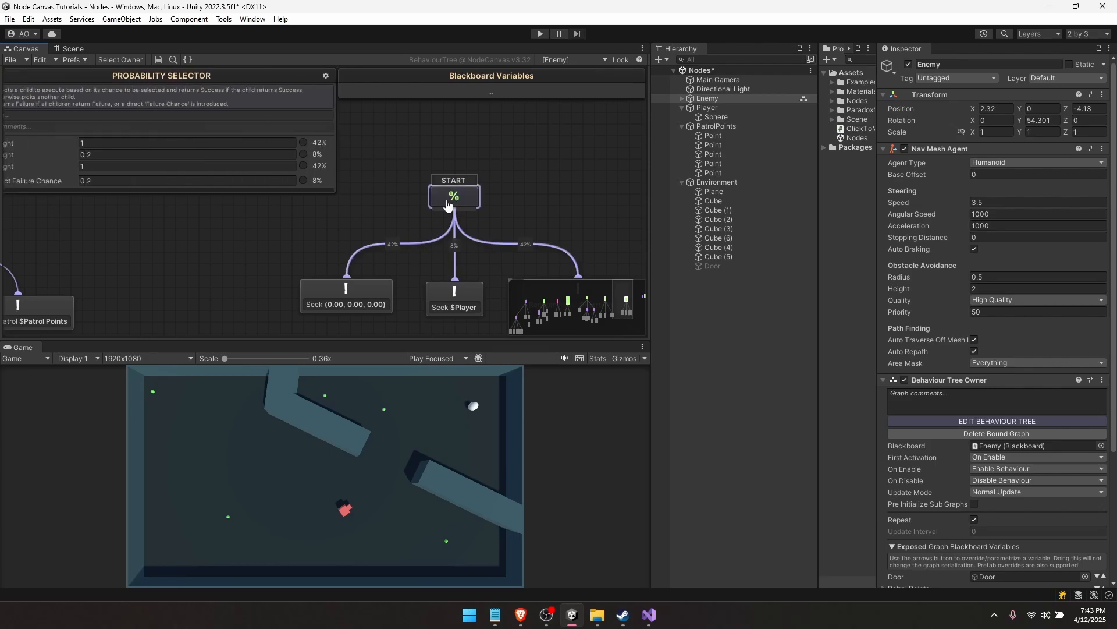
# Copy the Sequencer with its Door condition, Player condition and Seek $Player children from the neighbouring behaviour tree
pyautogui.moveTo(515, 238); pyautogui.dragTo(418, 218, button='middle')
pyautogui.moveTo(272, 252); pyautogui.dragTo(454, 245, button='middle')
pyautogui.scroll(-2, 361, 239)
pyautogui.scroll(-2, 454, 245)
pyautogui.scroll(4, 339, 246)
pyautogui.scroll(2, 277, 237)
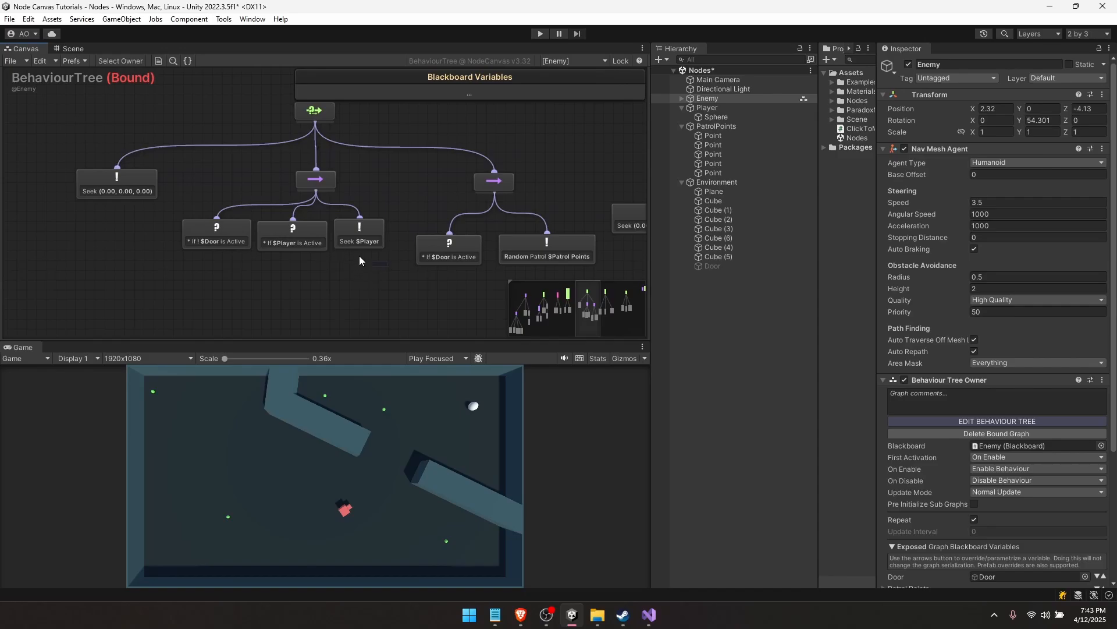
pyautogui.moveTo(359, 256); pyautogui.dragTo(190, 180)
pyautogui.moveTo(499, 244); pyautogui.dragTo(355, 259, button='middle')
pyautogui.click(273, 298)
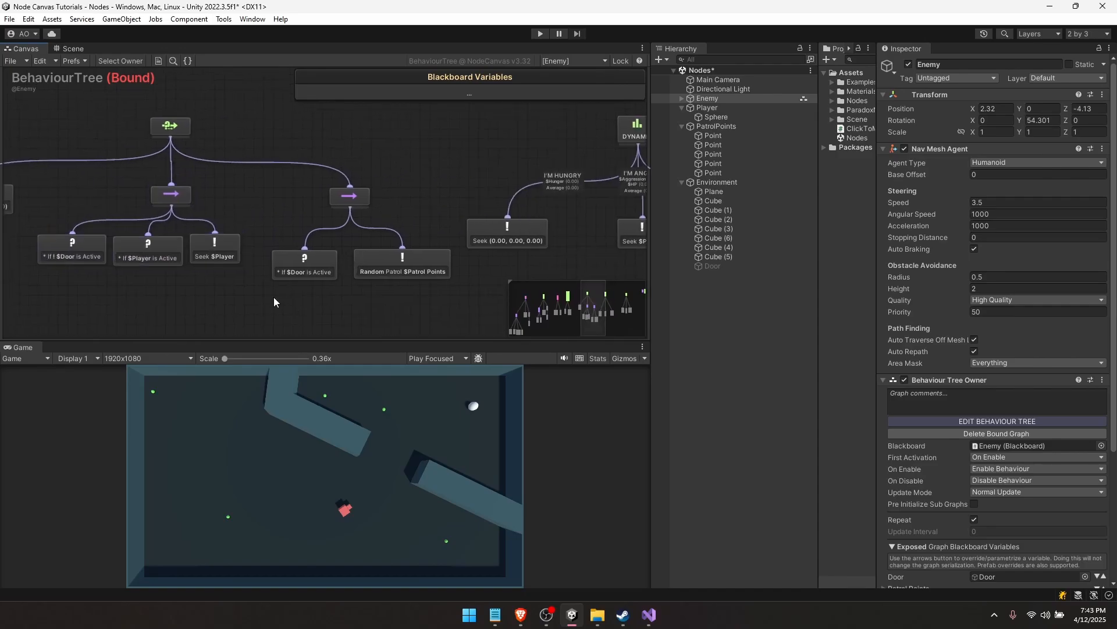
pyautogui.moveTo(172, 292); pyautogui.dragTo(223, 291, button='middle')
pyautogui.moveTo(293, 283); pyautogui.dragTo(129, 194)
pyautogui.hotkey('ctrl', 'c')
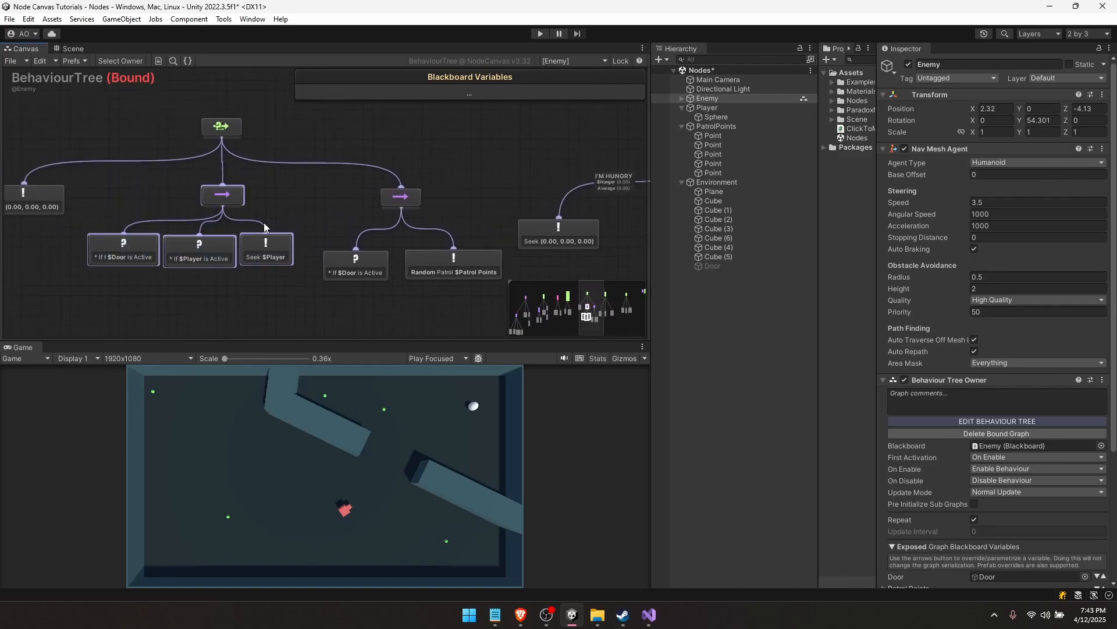
# Paste the copied Sequencer branch beneath the Probability Selector's tree
pyautogui.click(620, 324)
pyautogui.scroll(-1, 361, 279)
pyautogui.hotkey('ctrl', 'v')
pyautogui.moveTo(398, 313); pyautogui.dragTo(452, 185)
pyautogui.moveTo(424, 205); pyautogui.dragTo(256, 308, button='middle')
pyautogui.moveTo(279, 293); pyautogui.dragTo(322, 273)
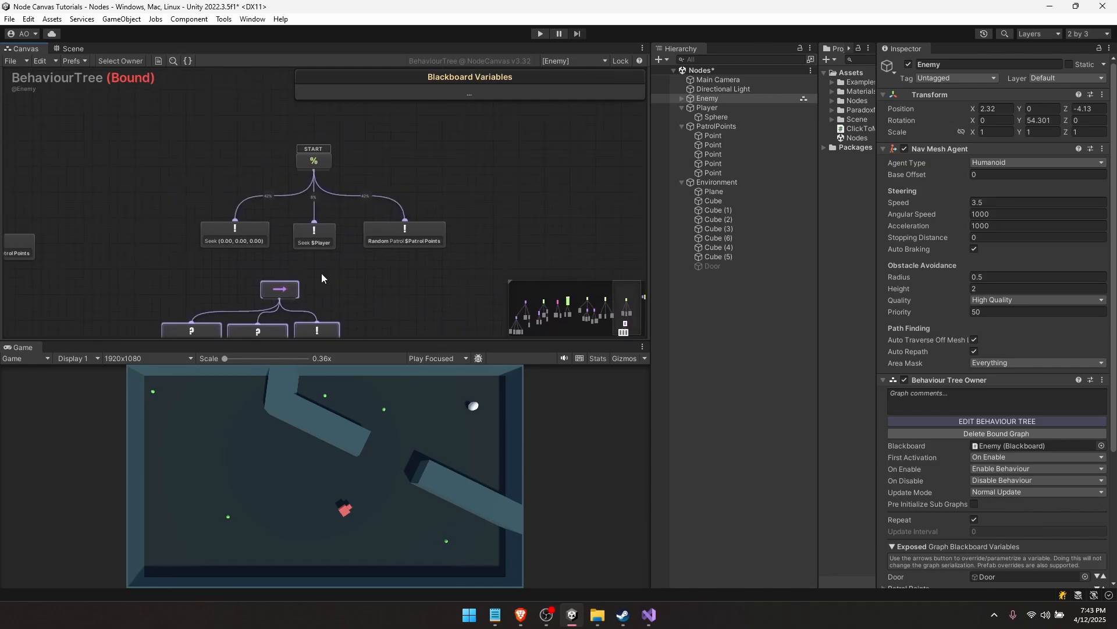
# Replace the Probability Selector's Seek $Player child with the pasted Sequencer branch, connecting it as the middle child and spacing out the nodes
pyautogui.click(319, 254)
pyautogui.click(311, 239)
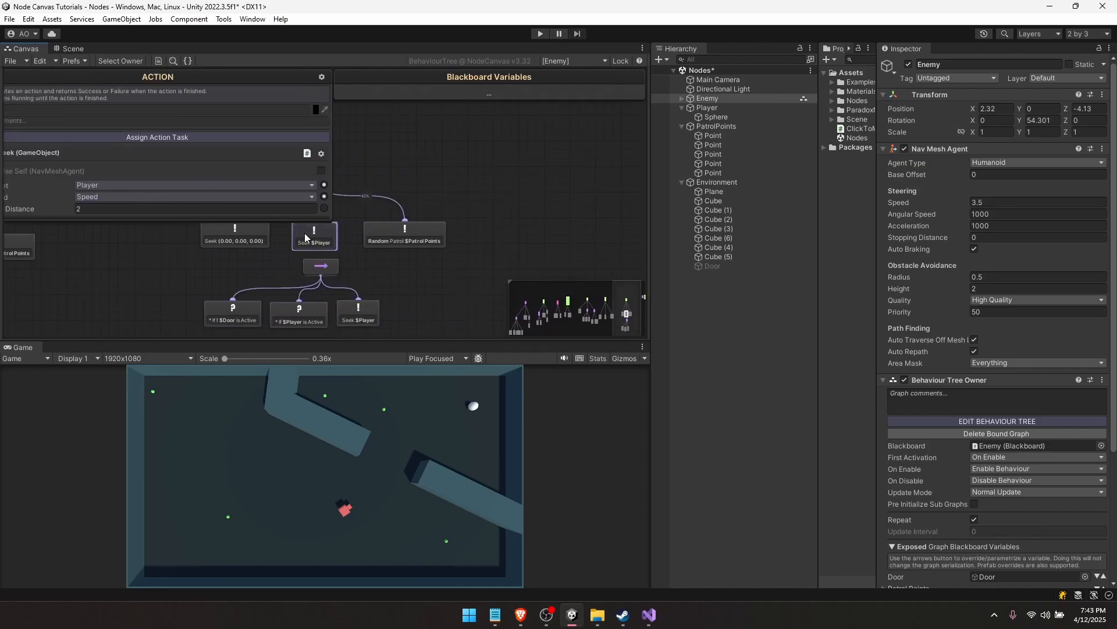
pyautogui.hotkey('shift', 'space')
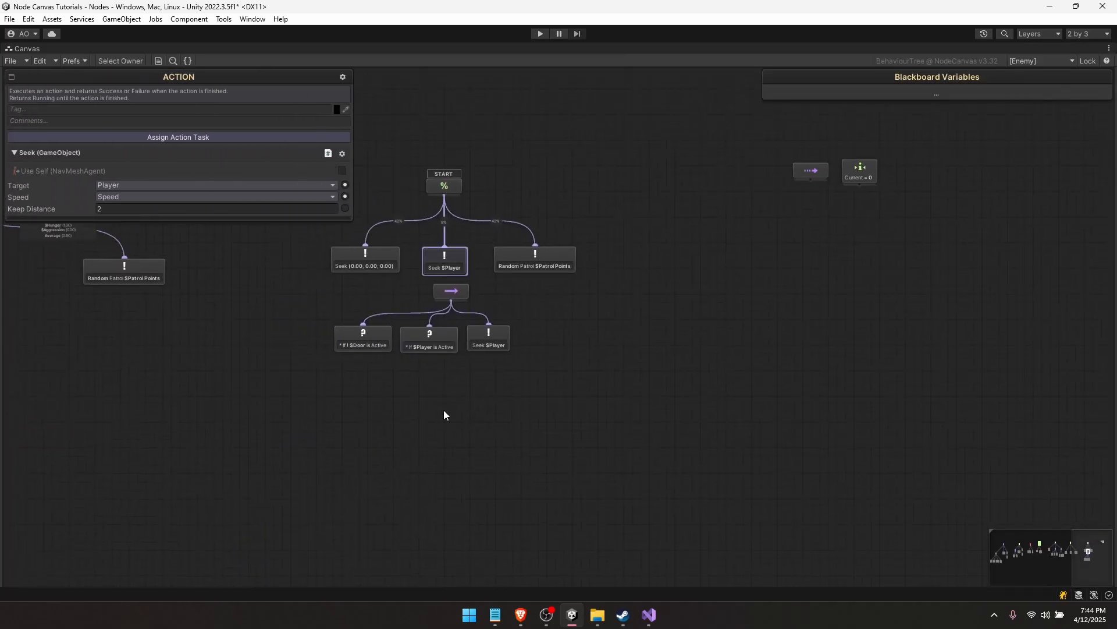
pyautogui.press('Delete')
pyautogui.moveTo(444, 195); pyautogui.dragTo(449, 295)
pyautogui.moveTo(498, 327); pyautogui.dragTo(464, 398, button='middle')
pyautogui.moveTo(489, 336); pyautogui.dragTo(557, 343)
pyautogui.moveTo(335, 334); pyautogui.dragTo(306, 334)
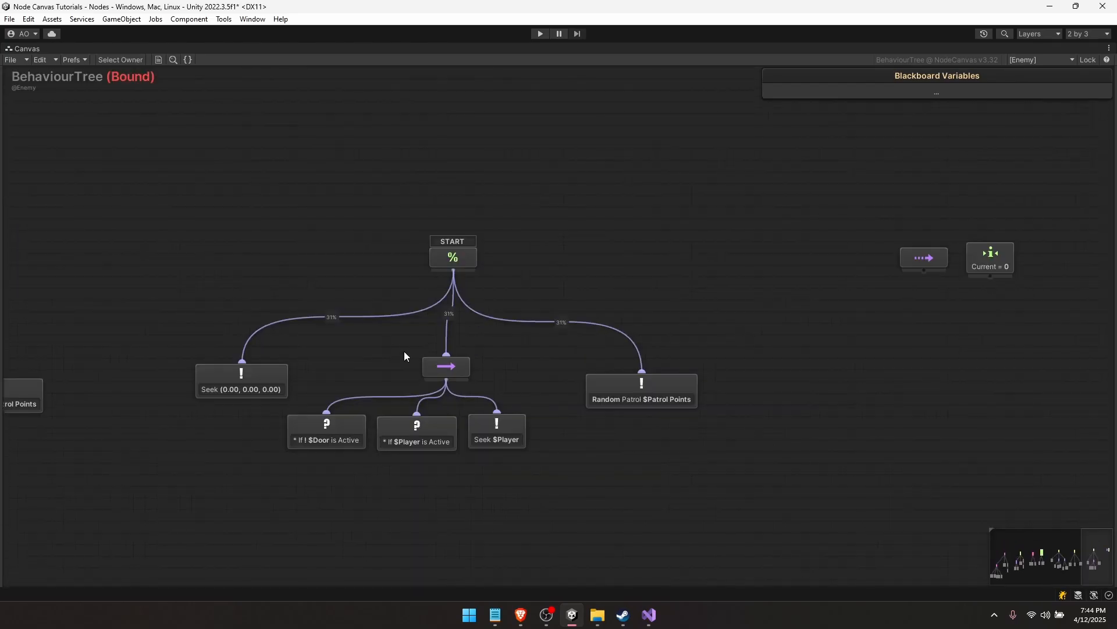
# Weight the Probability Selector's branches to 10%, 59% and 29%, giving the Random Patrol connection a weight of 3
pyautogui.click(453, 259)
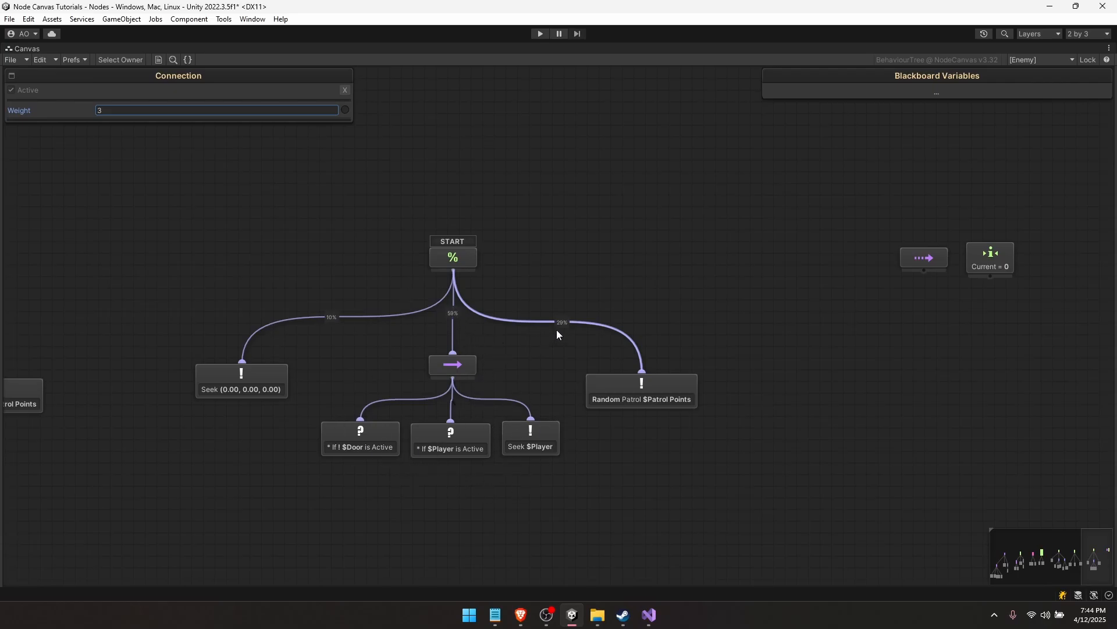
pyautogui.click(618, 396)
pyautogui.click(655, 412)
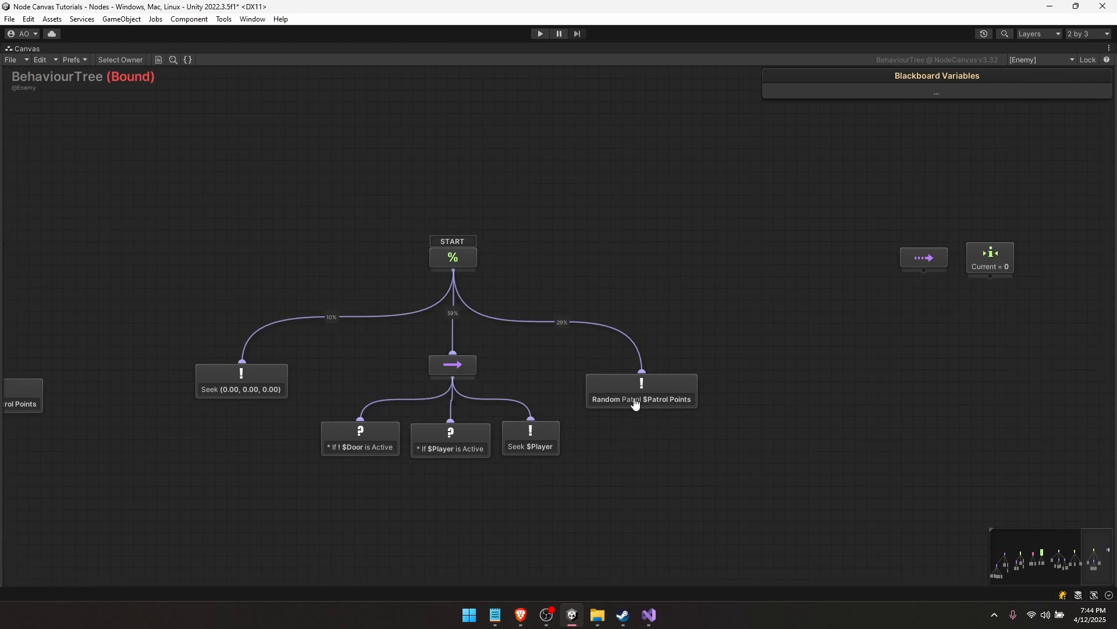
# Play the scene in the normal layout and toggle the Door object's active state to test the Sequencer branch
pyautogui.hotkey('shift', 'space')
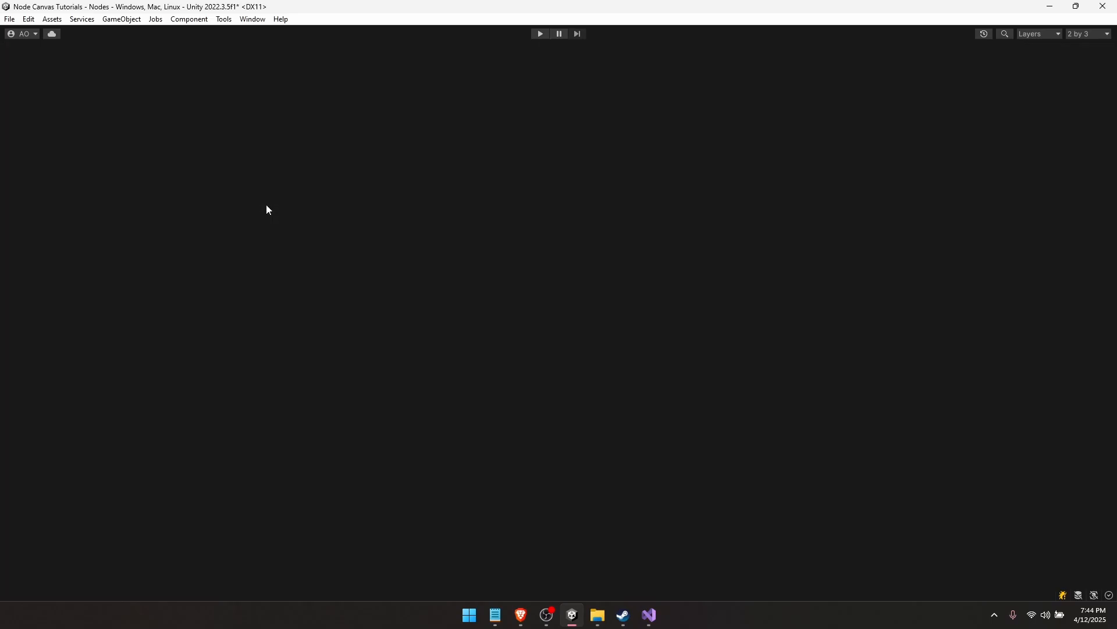
pyautogui.hotkey('ctrl', 'p')
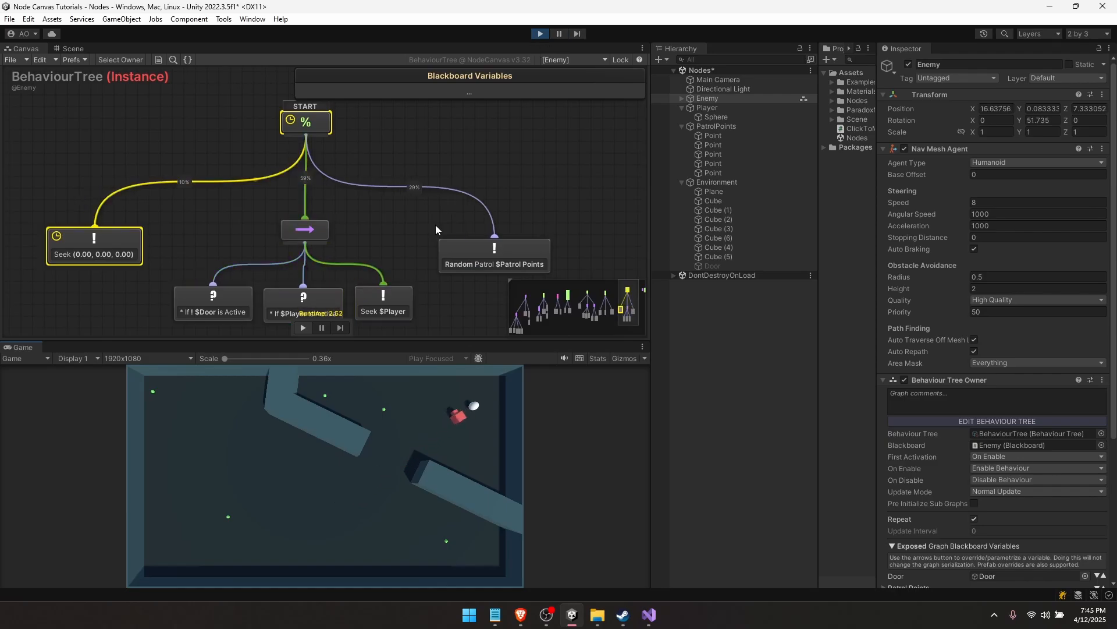
pyautogui.click(724, 265)
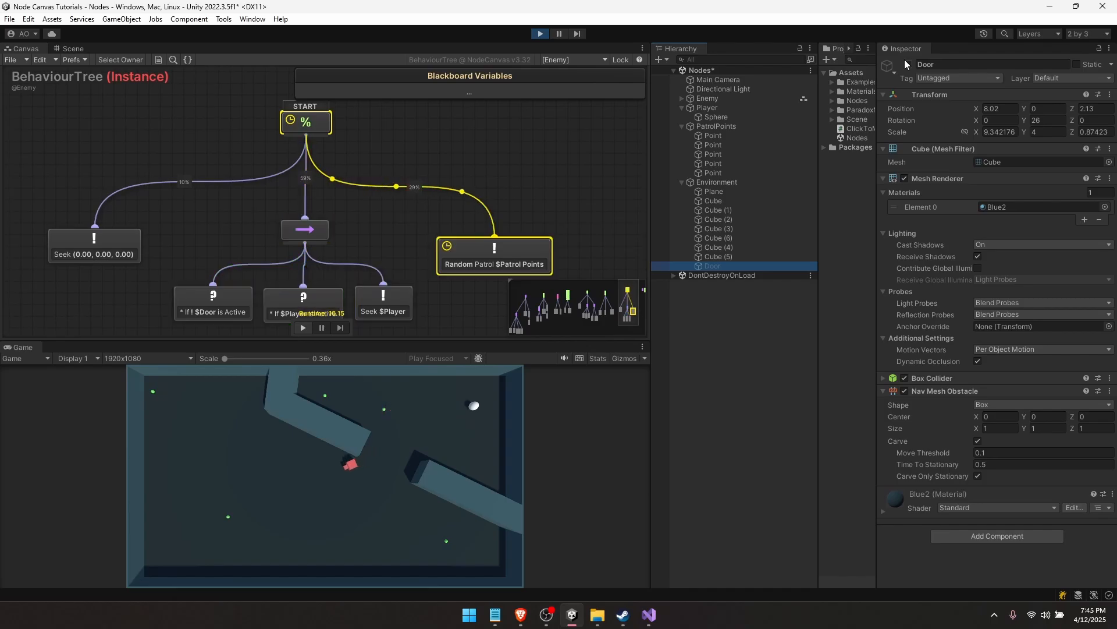
pyautogui.click(908, 64)
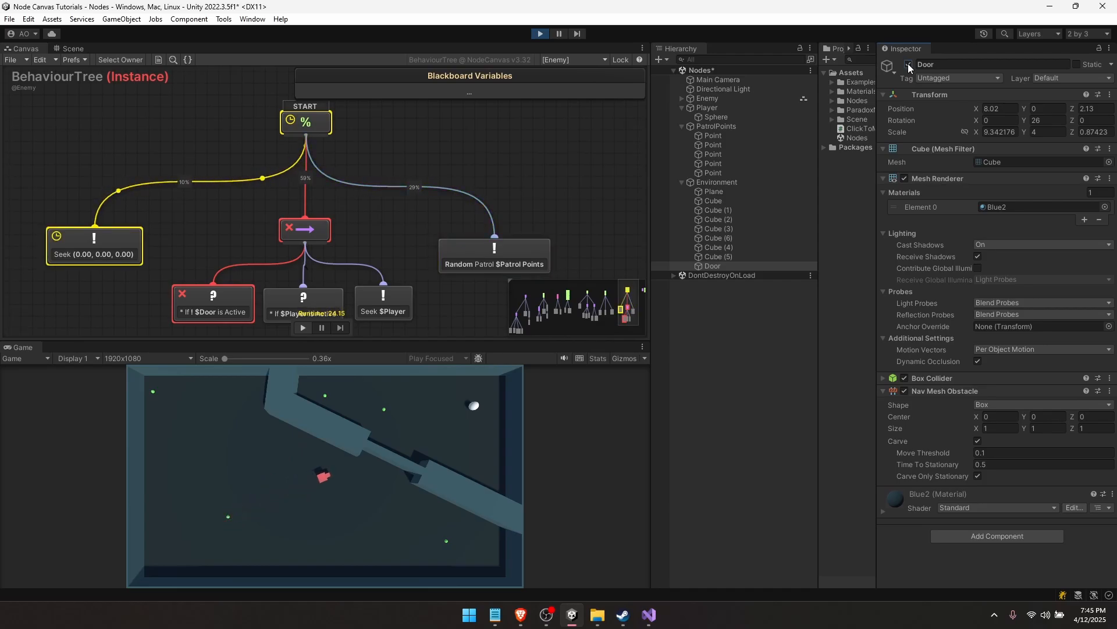
pyautogui.click(908, 64)
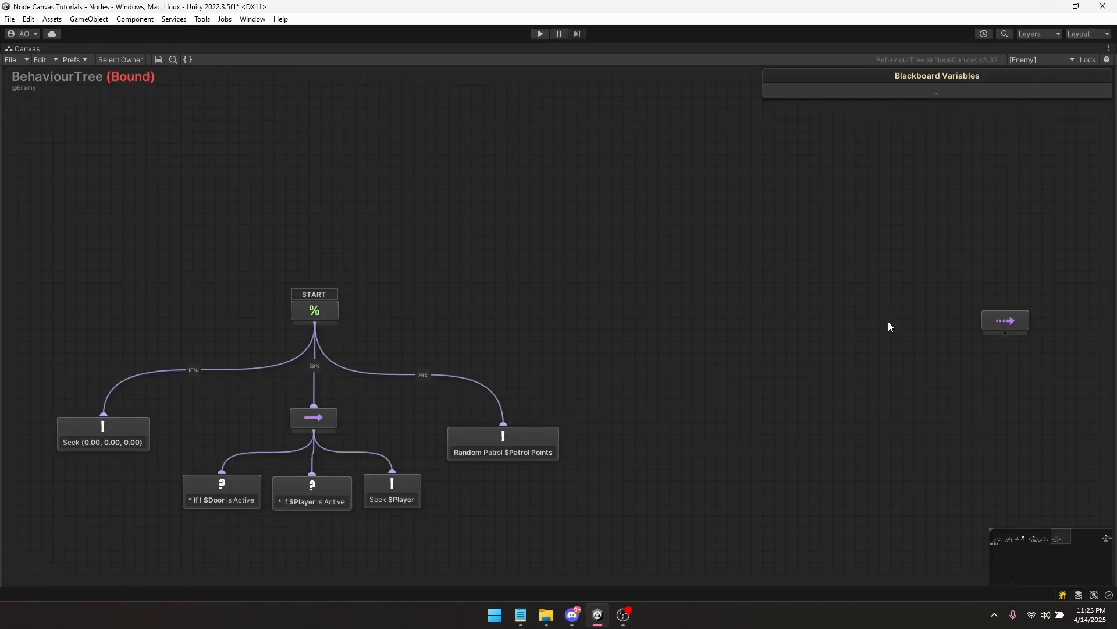
# Move the Step Sequencer node into open canvas space away from the Probability Selector's tree
pyautogui.moveTo(888, 323); pyautogui.dragTo(549, 333, button='middle')
pyautogui.moveTo(676, 327); pyautogui.dragTo(473, 304)
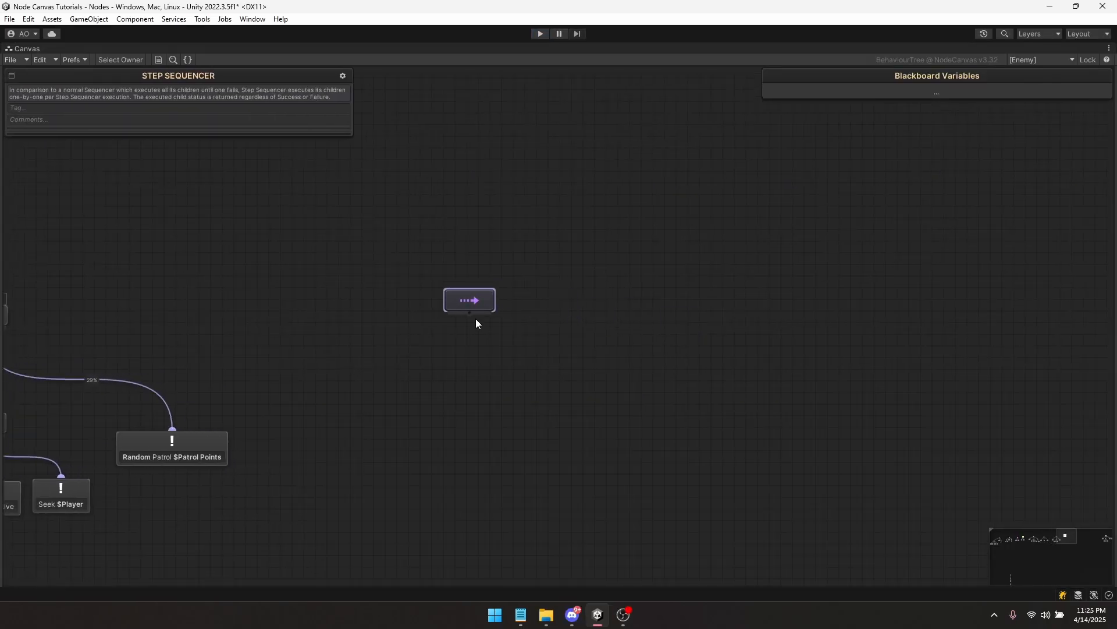
pyautogui.moveTo(521, 305); pyautogui.dragTo(495, 319, button='middle')
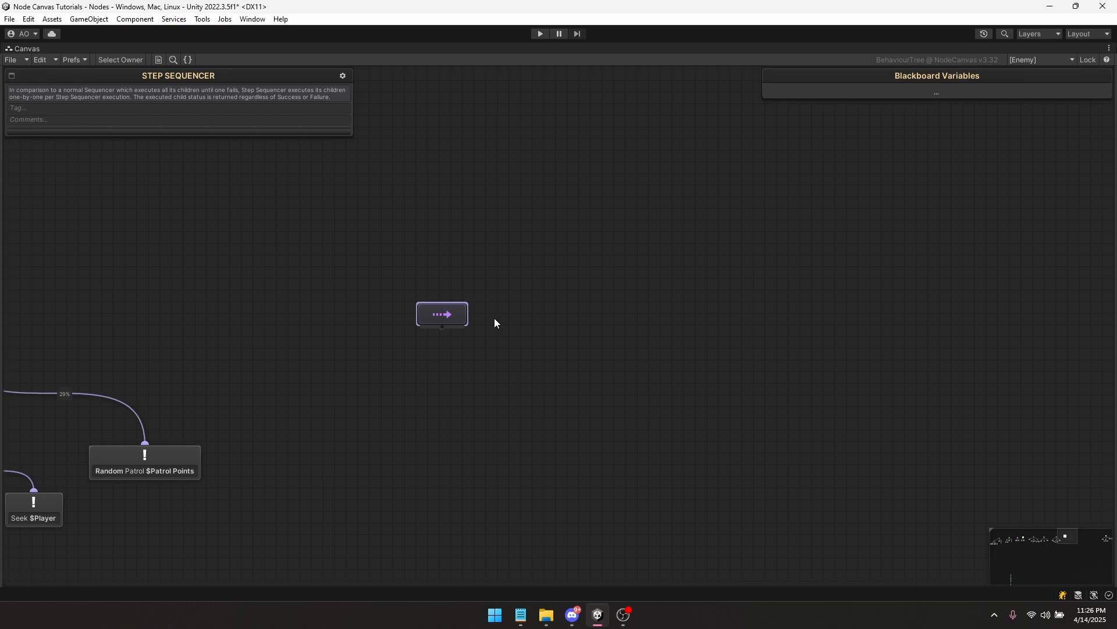
pyautogui.moveTo(429, 304); pyautogui.dragTo(751, 302)
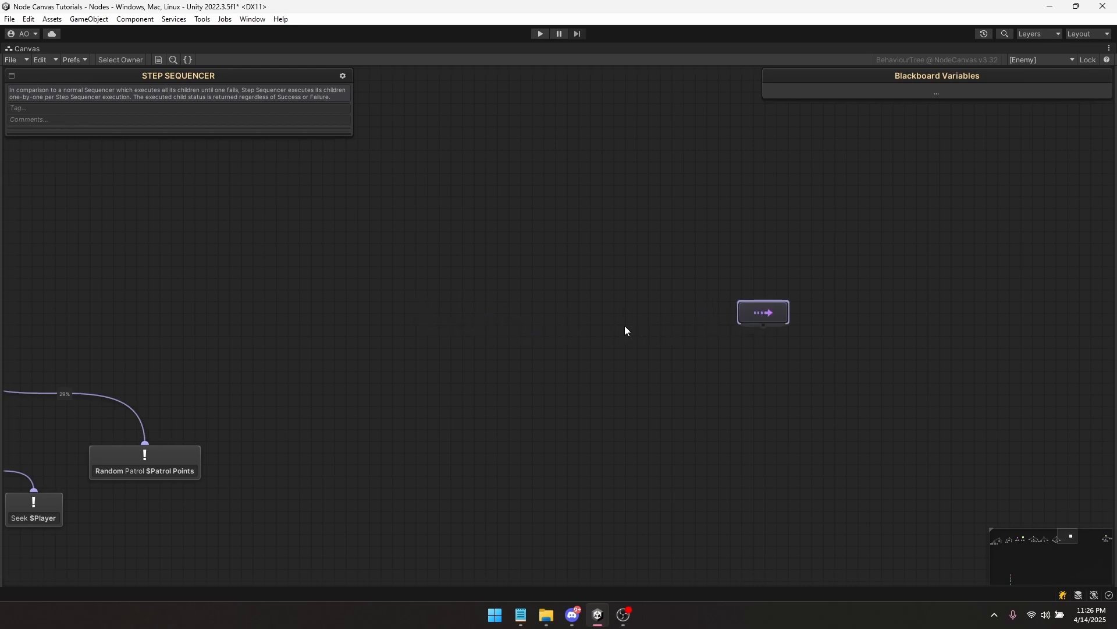
pyautogui.click(582, 326)
# Duplicate the Sequencer and its three children from the Probability Selector's tree and place the copy beside the Step Sequencer
pyautogui.moveTo(516, 326); pyautogui.dragTo(609, 311, button='middle')
pyautogui.click(246, 371)
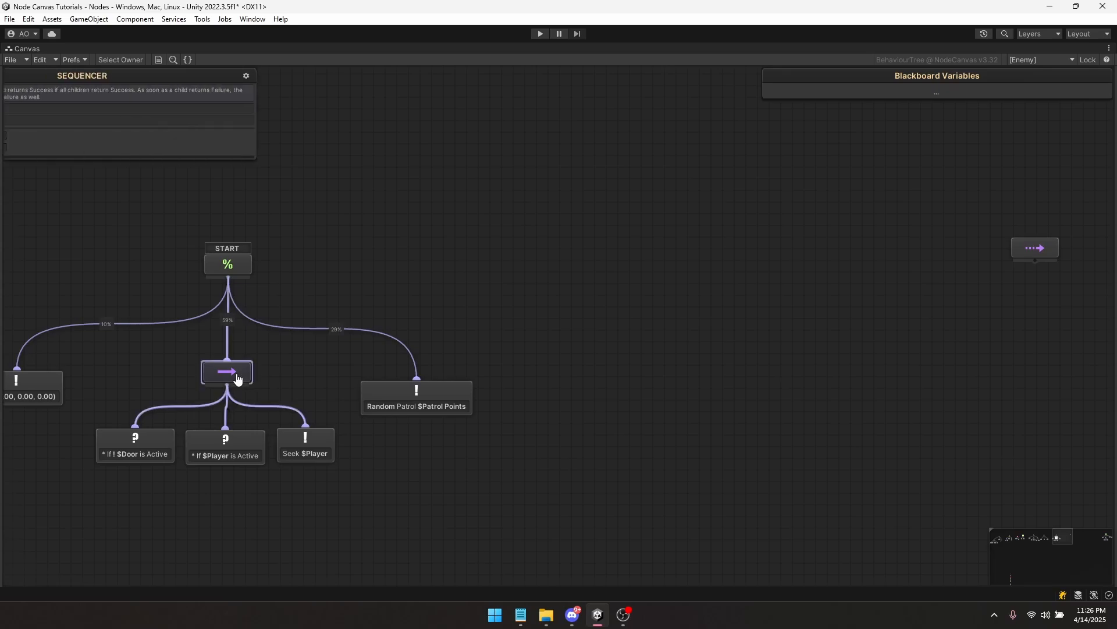
pyautogui.moveTo(312, 500); pyautogui.dragTo(106, 343)
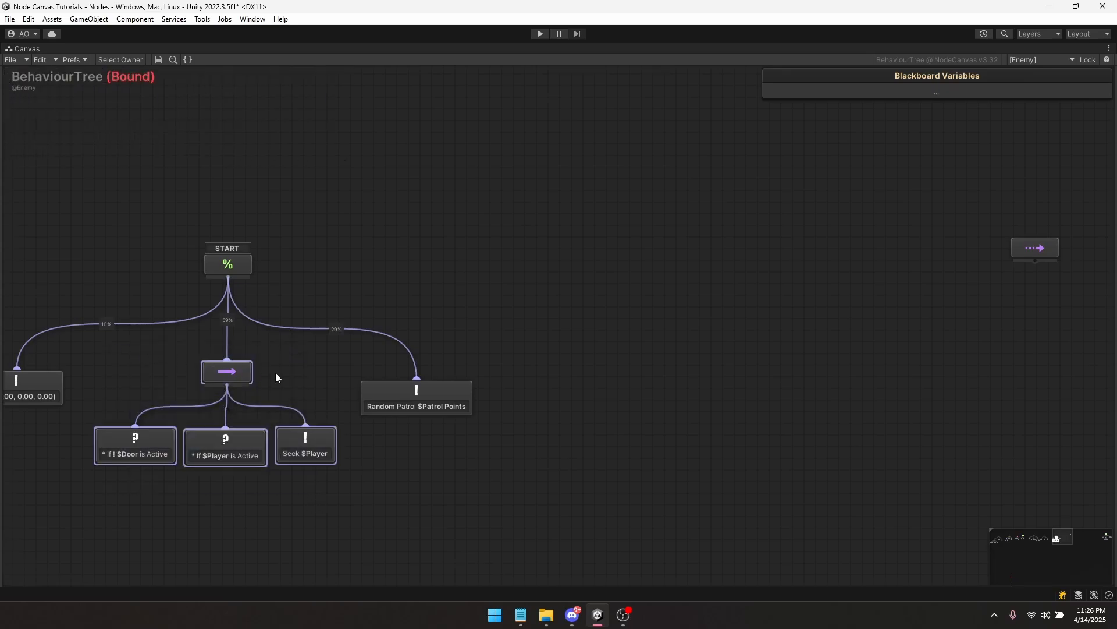
pyautogui.hotkey('ctrl', 'c')
pyautogui.hotkey('ctrl', 'v')
pyautogui.moveTo(308, 361)
pyautogui.mouseDown()
pyautogui.moveTo(763, 279)
pyautogui.moveTo(893, 241)
pyautogui.mouseUp()
pyautogui.moveTo(894, 241); pyautogui.dragTo(357, 316, button='middle')
pyautogui.click(469, 411)
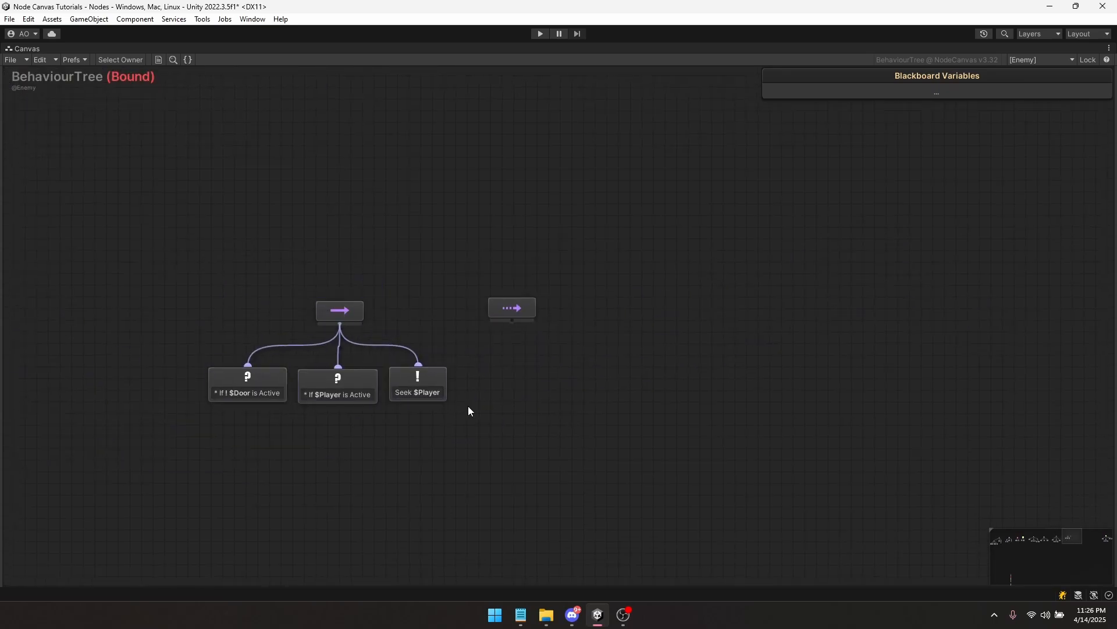
# Duplicate the Sequencer's Door condition, Player condition and Seek $Player nodes and connect the copies under the Step Sequencer
pyautogui.moveTo(470, 411); pyautogui.dragTo(394, 387, button='middle')
pyautogui.click(267, 287)
pyautogui.moveTo(366, 431); pyautogui.dragTo(107, 354)
pyautogui.hotkey('ctrl', 'c')
pyautogui.hotkey('ctrl', 'v')
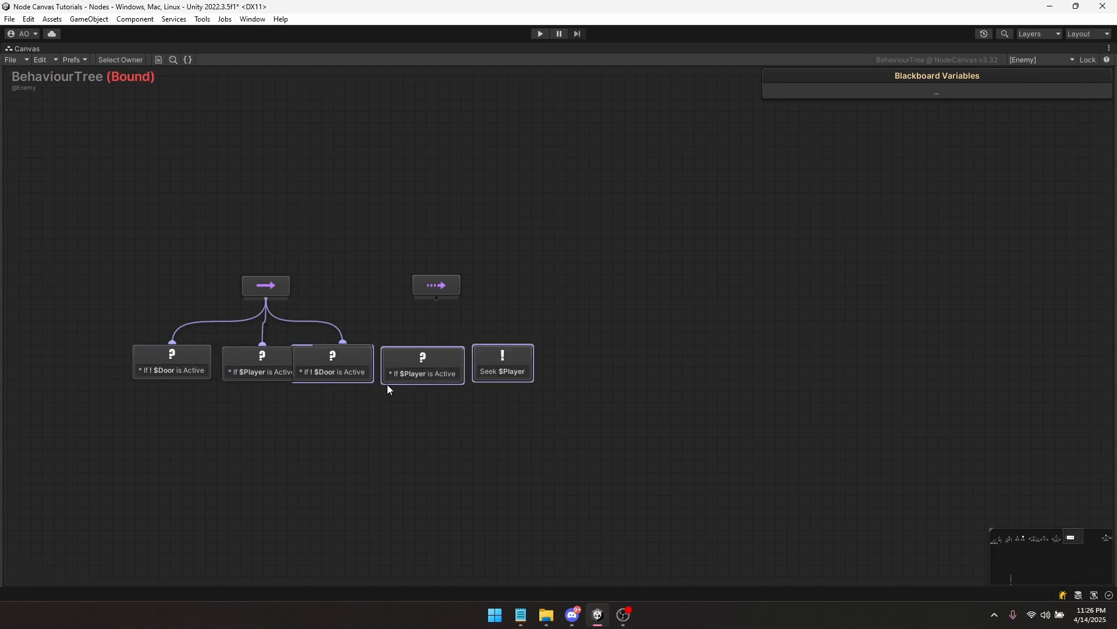
pyautogui.moveTo(408, 378); pyautogui.dragTo(545, 376)
pyautogui.moveTo(444, 287); pyautogui.dragTo(452, 357)
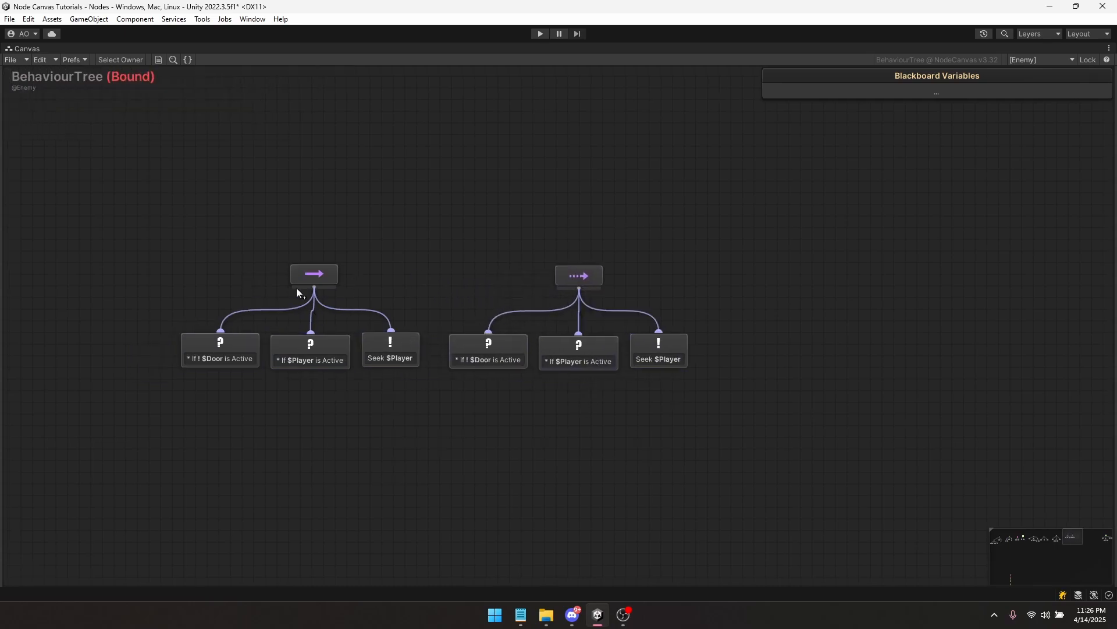
# Examine the normal Sequencer's description and its three children in execution order
pyautogui.click(296, 279)
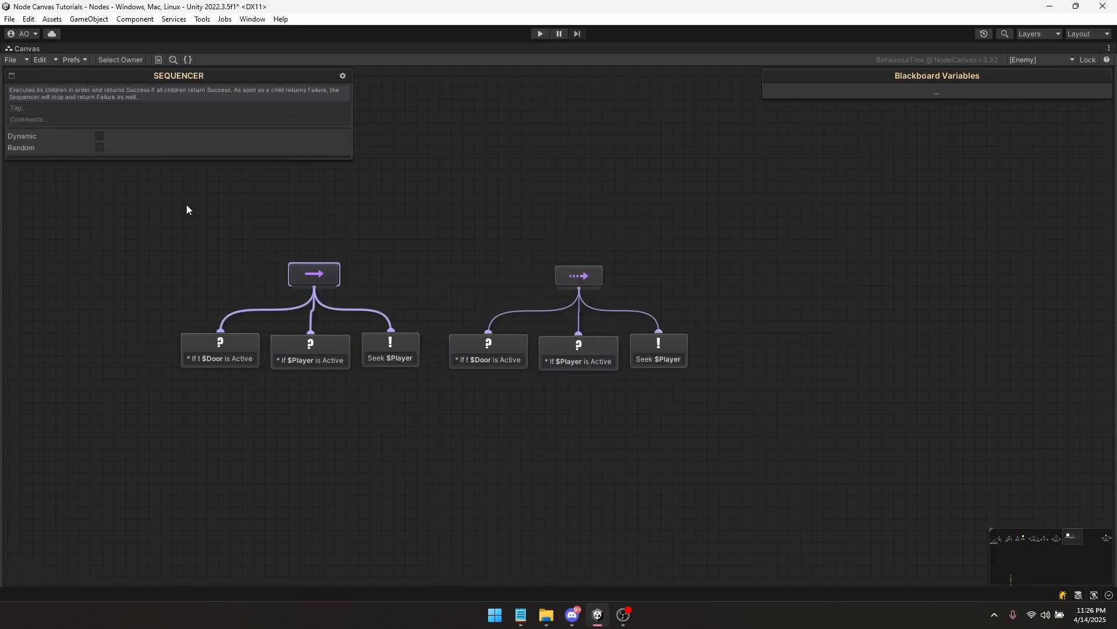
pyautogui.click(298, 260)
pyautogui.click(296, 277)
pyautogui.click(231, 358)
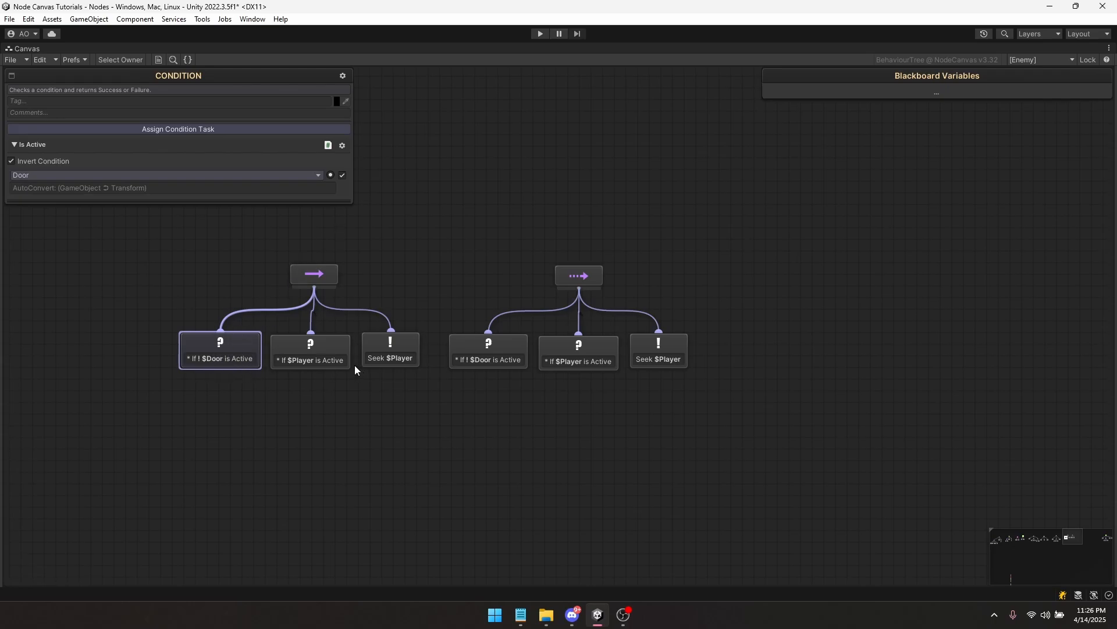
pyautogui.click(337, 361)
pyautogui.click(391, 352)
# Examine the Step Sequencer's description and how it steps through its Door and Player conditions
pyautogui.moveTo(454, 284); pyautogui.dragTo(327, 270)
pyautogui.click(427, 265)
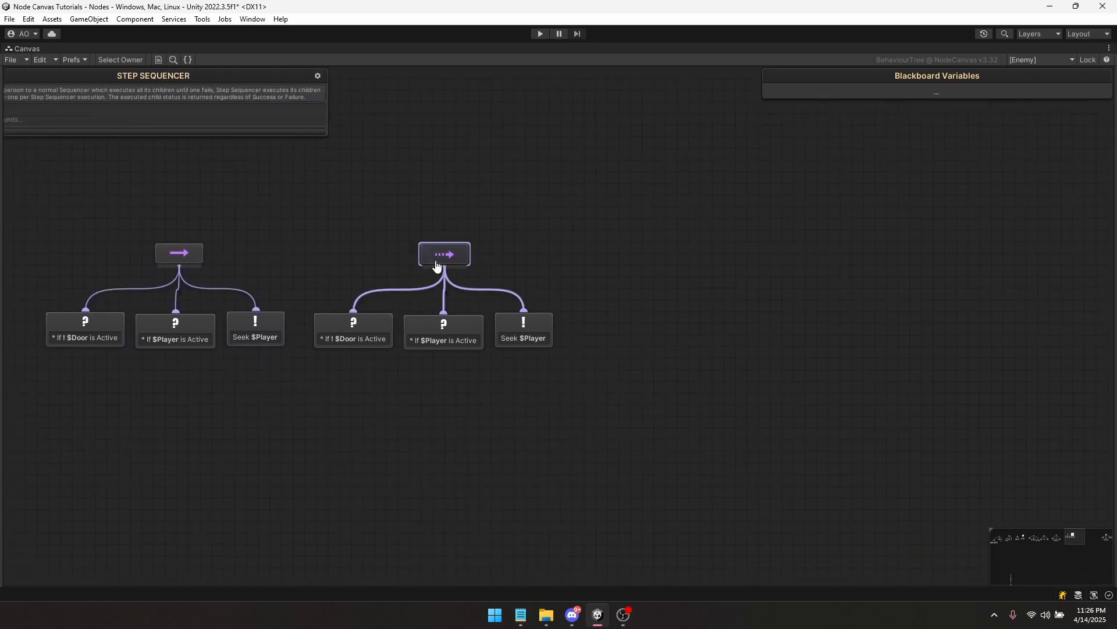
pyautogui.click(331, 327)
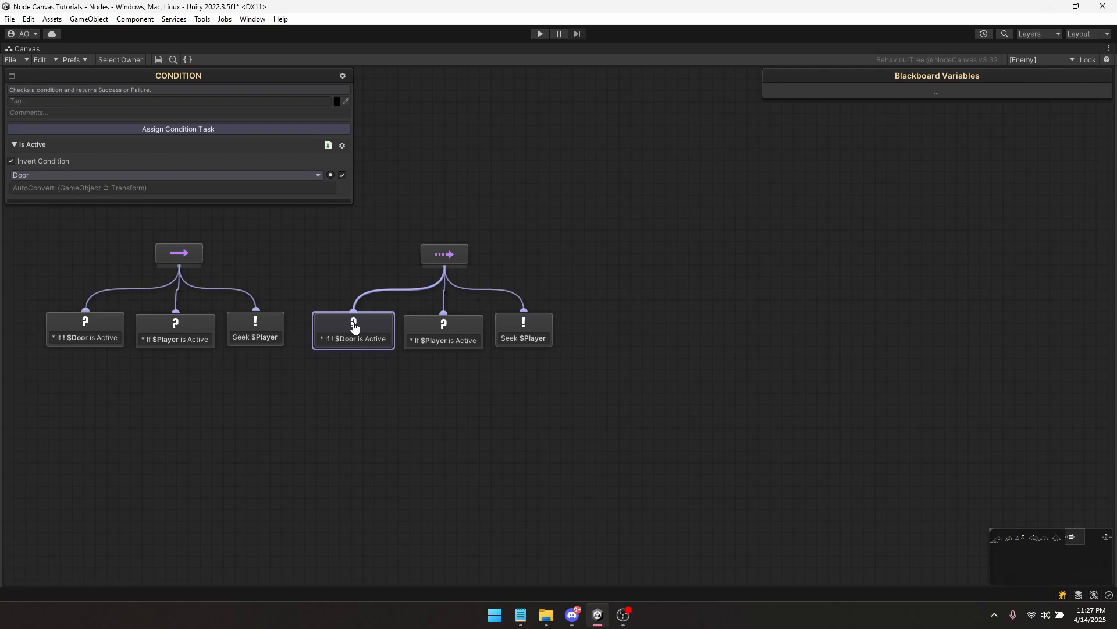
pyautogui.click(448, 256)
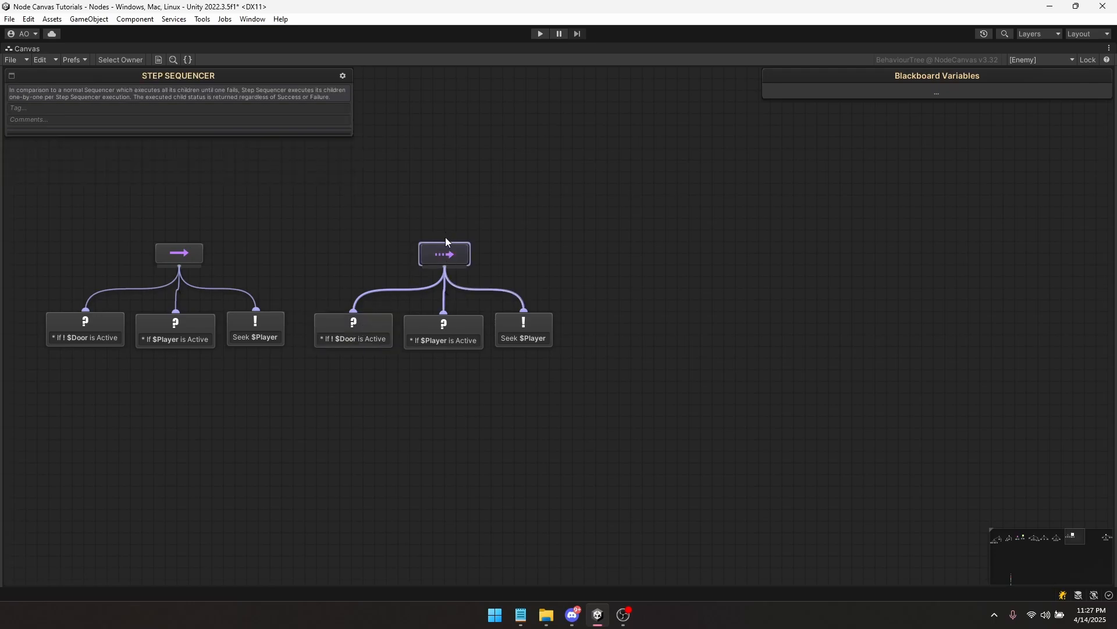
pyautogui.click(442, 330)
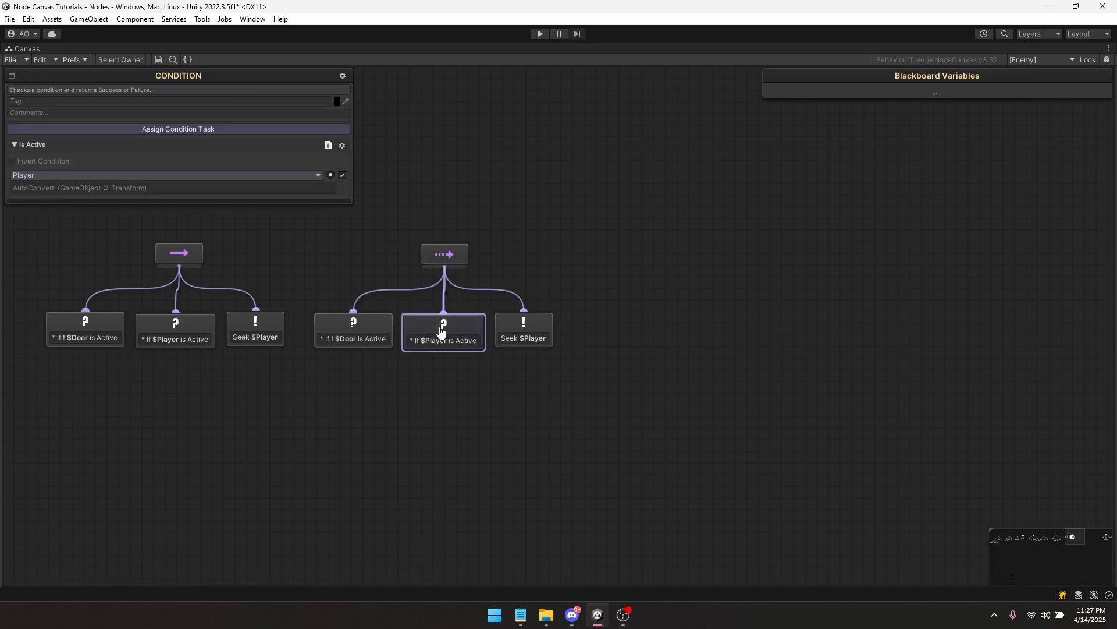
pyautogui.click(445, 256)
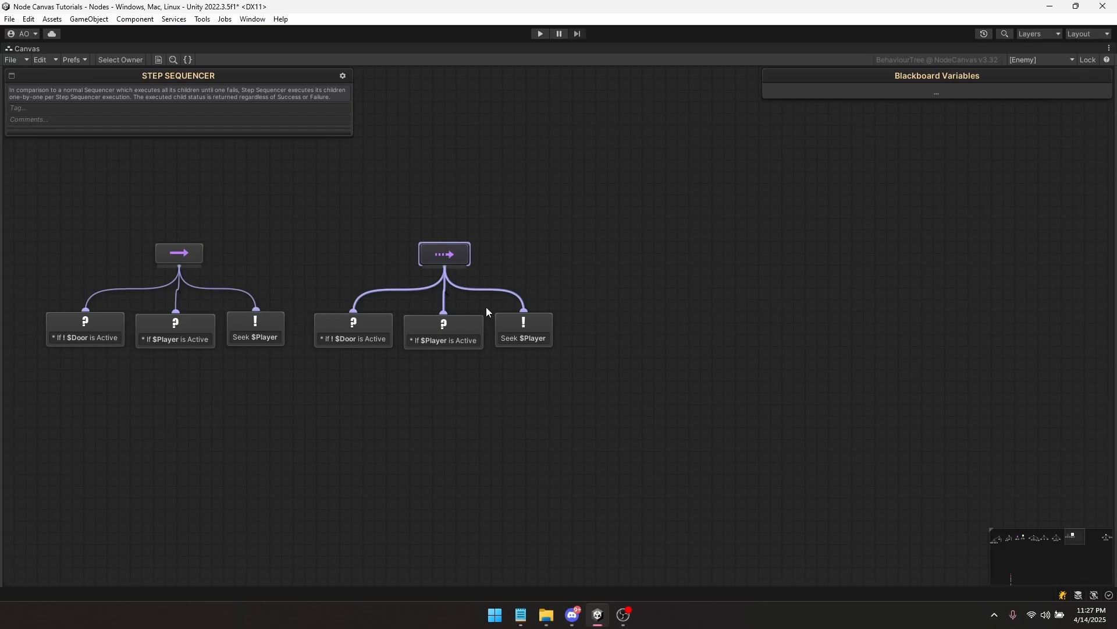
# Run the scene paused and advance it by one frame to watch the Step Sequencer execute its children one by one
pyautogui.click(526, 339)
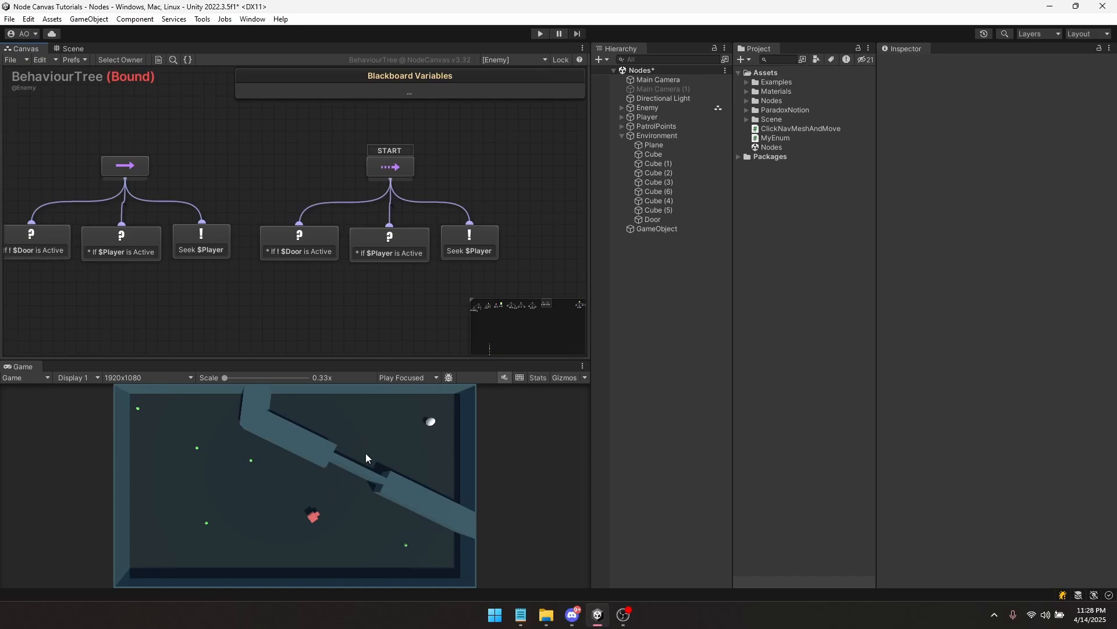
pyautogui.click(541, 34)
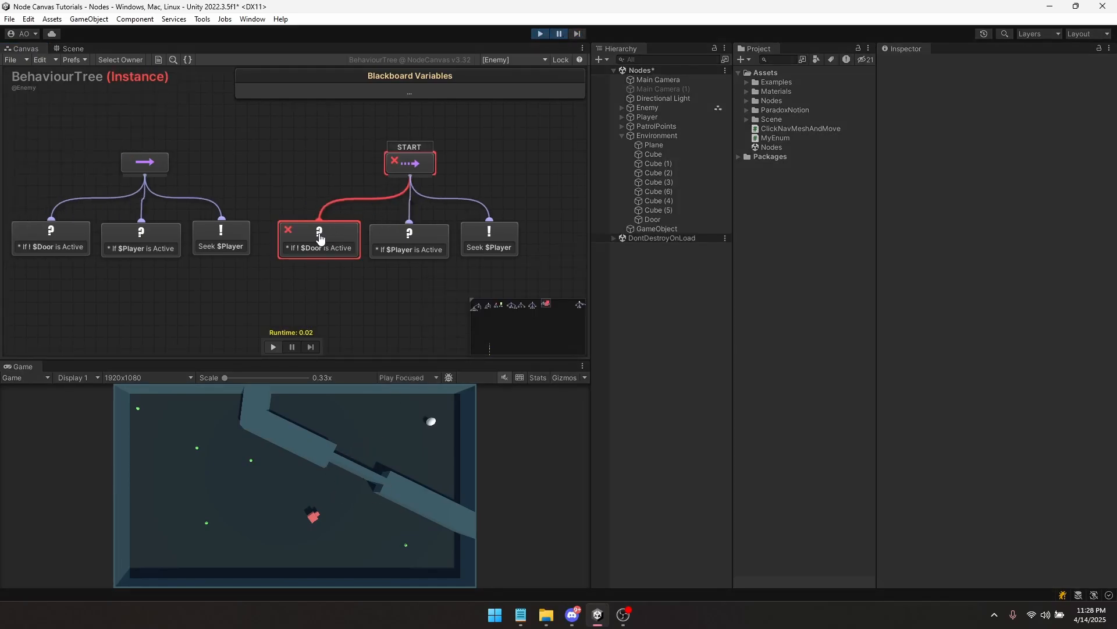
pyautogui.click(576, 35)
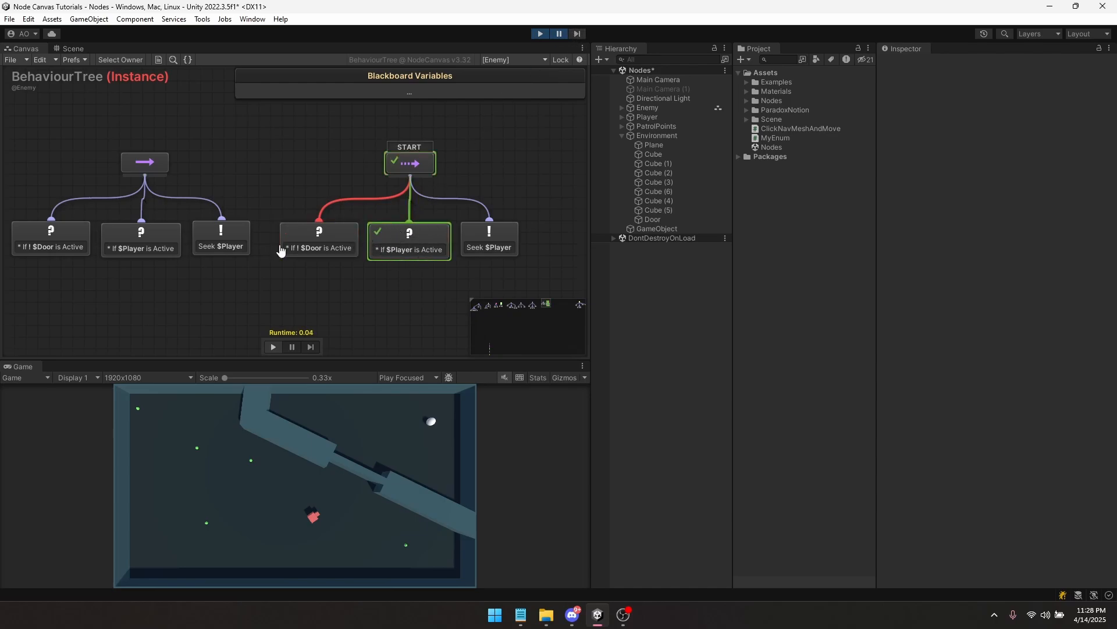
pyautogui.moveTo(139, 179); pyautogui.dragTo(273, 181, button='middle')
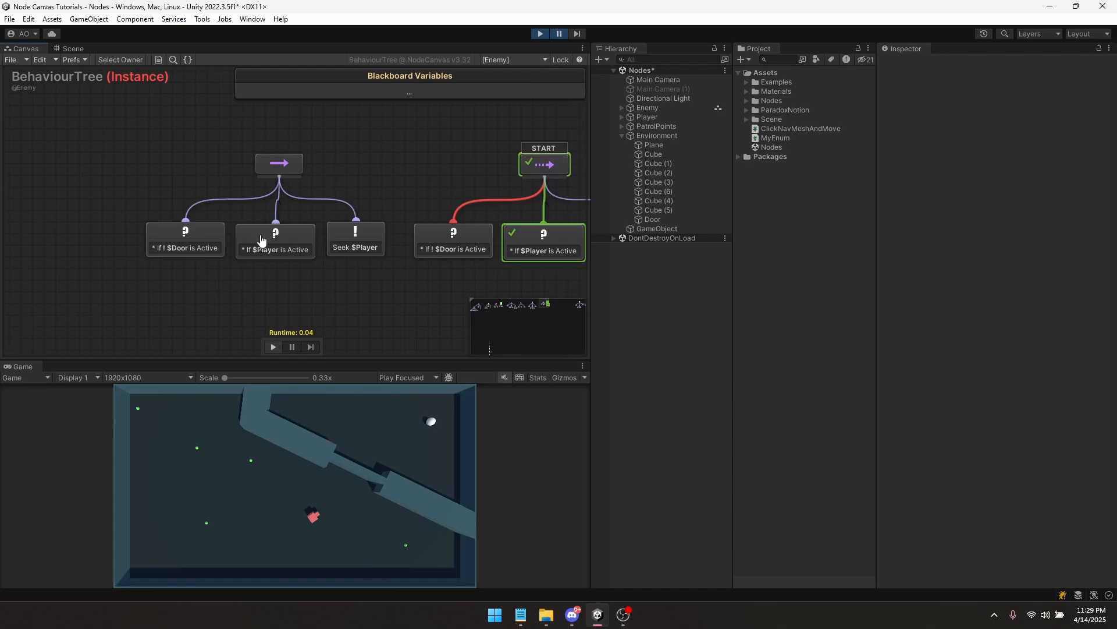
pyautogui.moveTo(404, 249); pyautogui.dragTo(215, 249, button='middle')
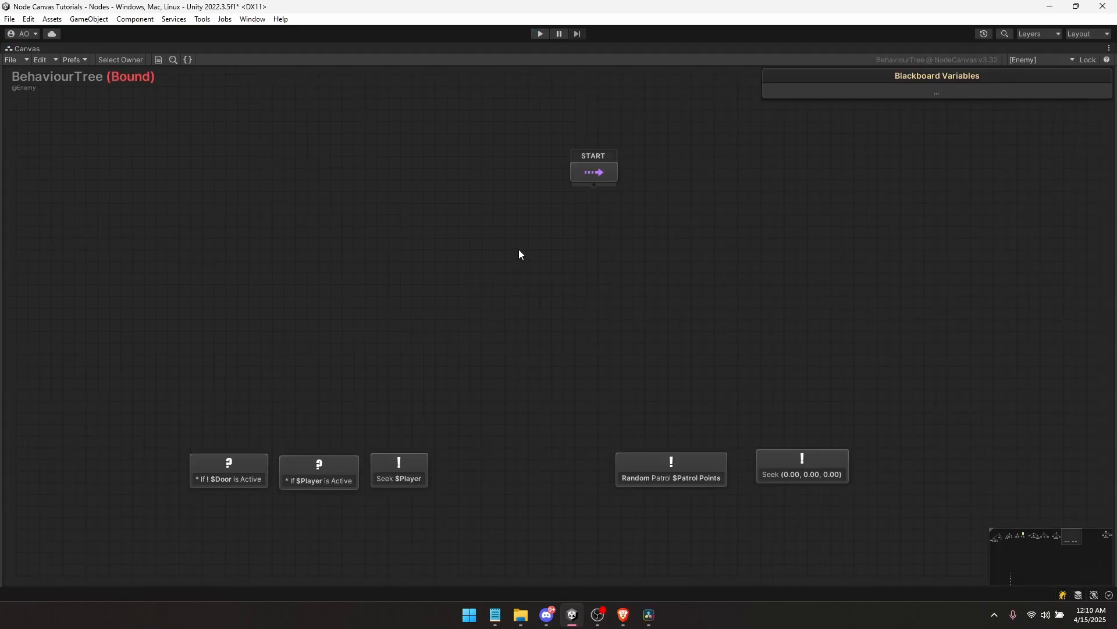
# Move the Step Sequencer start node down to make room for a parent node above it
pyautogui.moveTo(584, 248); pyautogui.dragTo(574, 253, button='middle')
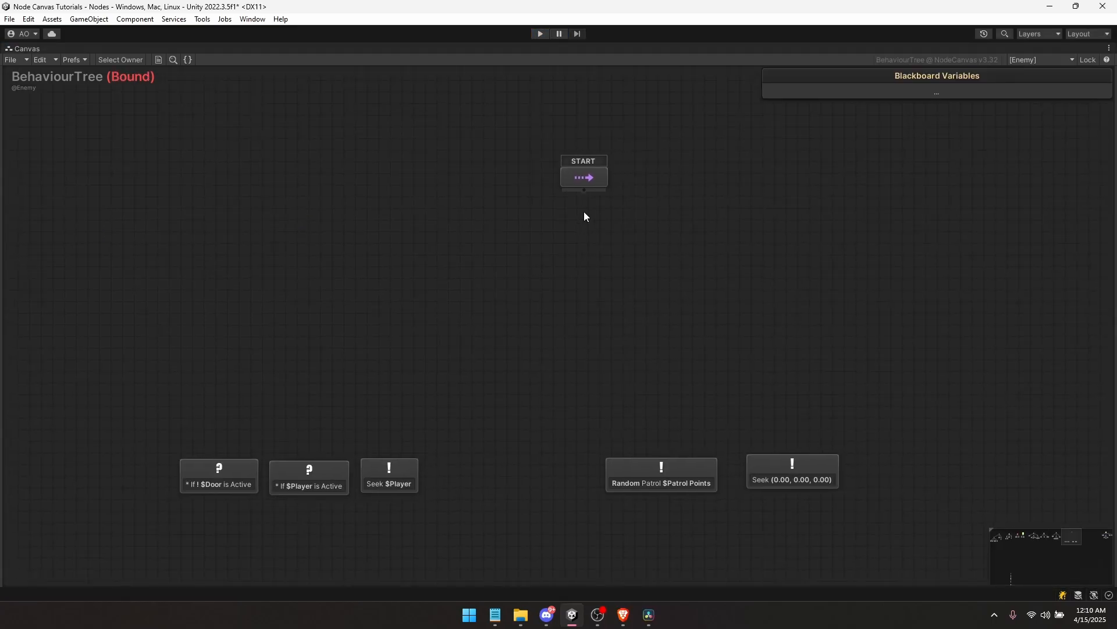
pyautogui.moveTo(573, 176); pyautogui.dragTo(487, 275)
pyautogui.click(342, 162)
pyautogui.moveTo(342, 162); pyautogui.dragTo(420, 164, button='middle')
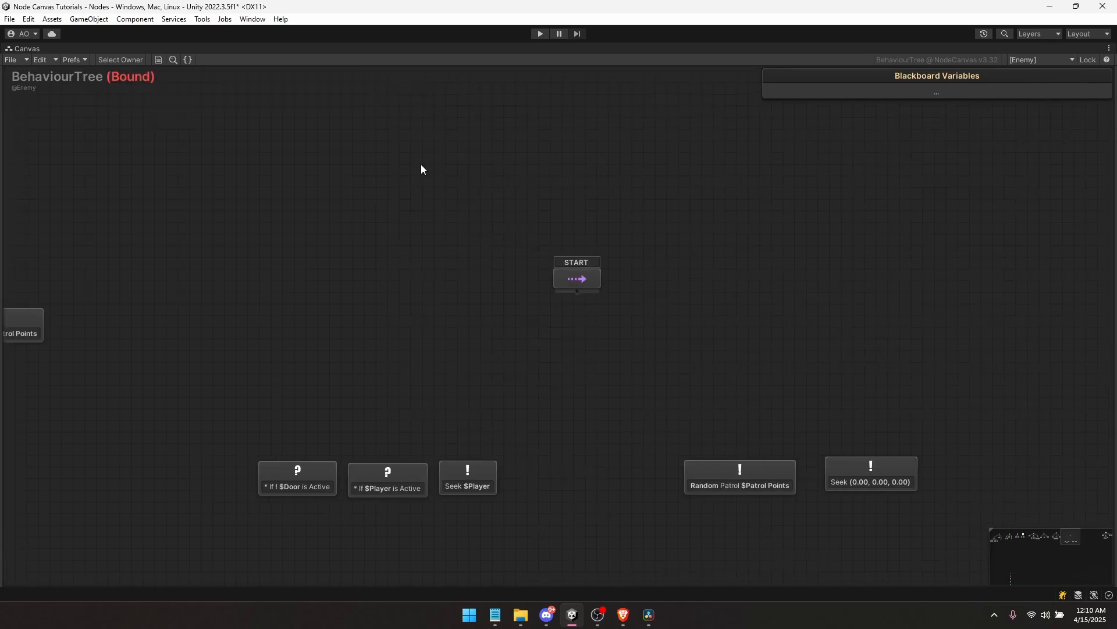
# Add a Sequencer above the Step Sequencer and set it as the tree's start node
pyautogui.rightClick(522, 220)
pyautogui.write('seque')
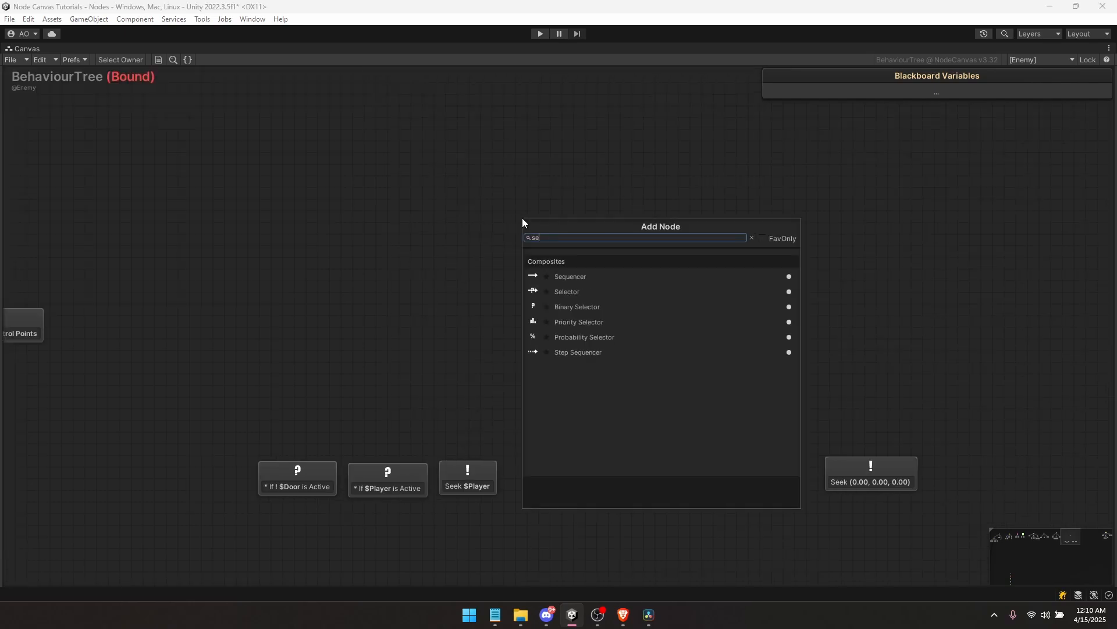
pyautogui.press('Down')
pyautogui.press('Return')
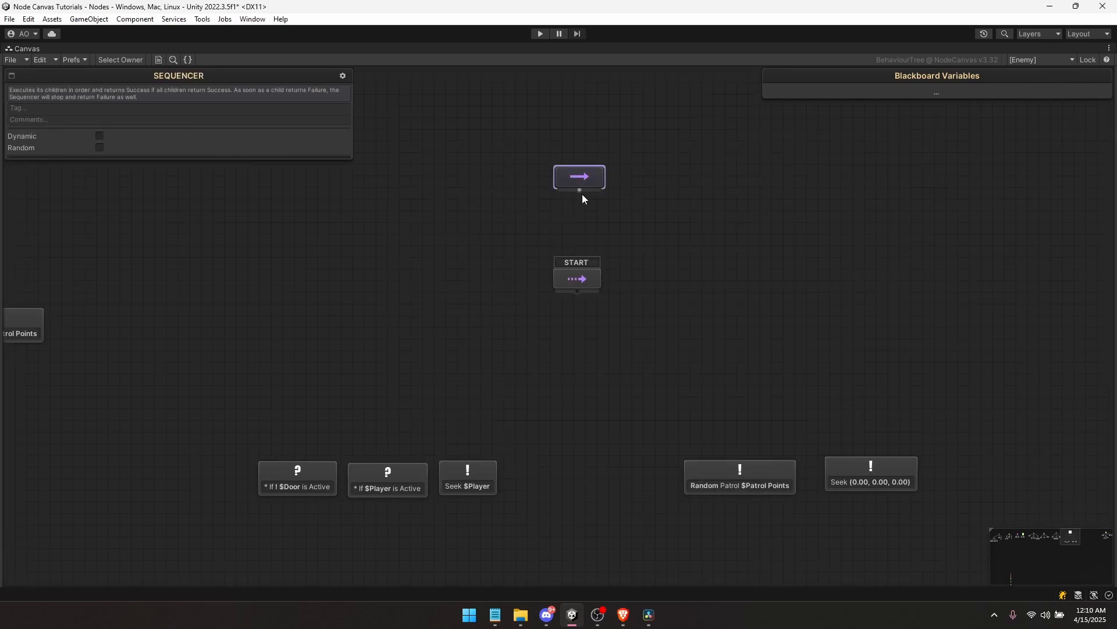
pyautogui.rightClick(569, 186)
pyautogui.click(593, 188)
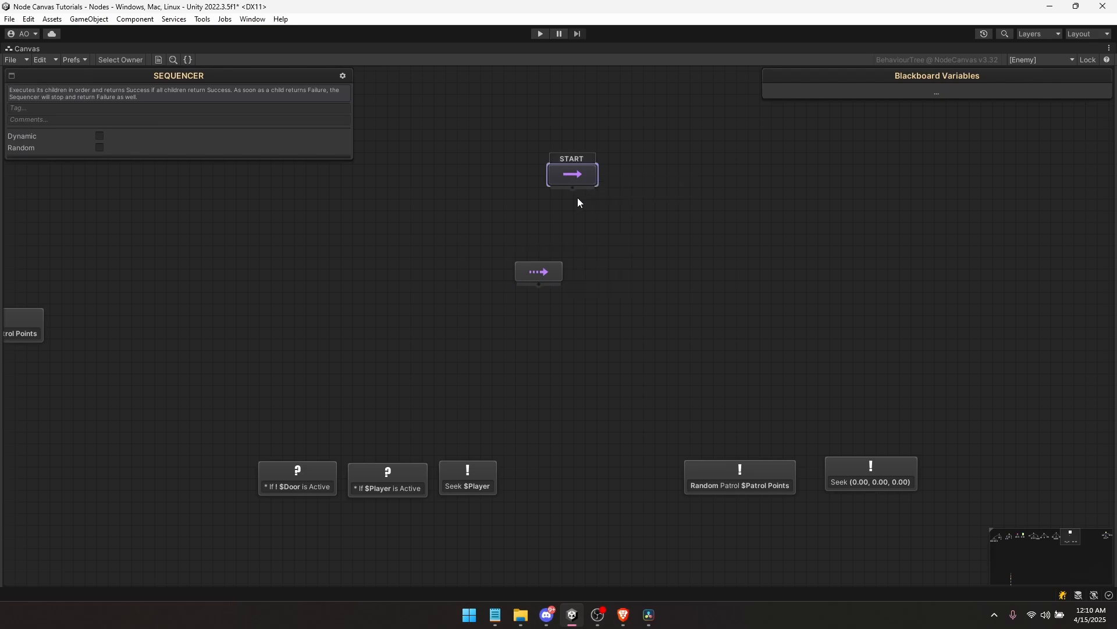
pyautogui.moveTo(574, 179); pyautogui.dragTo(571, 199)
pyautogui.moveTo(542, 282); pyautogui.dragTo(532, 277)
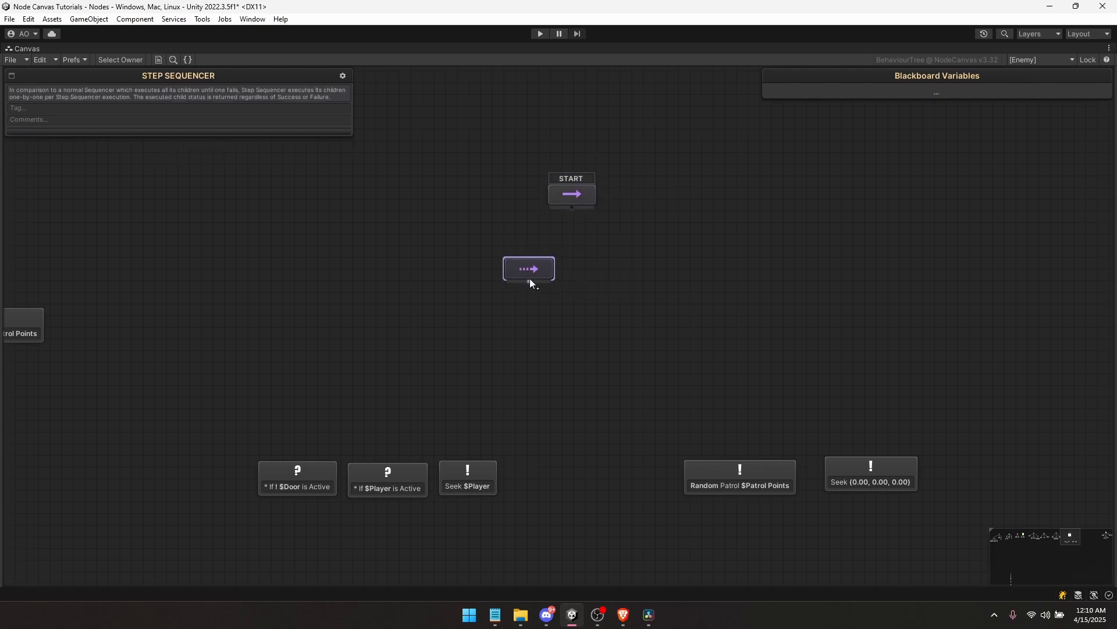
# Move the Random Patrol and Seek (0.00, 0.00, 0.00) actions under the Step Sequencer and connect both as its children
pyautogui.moveTo(751, 477); pyautogui.dragTo(469, 335)
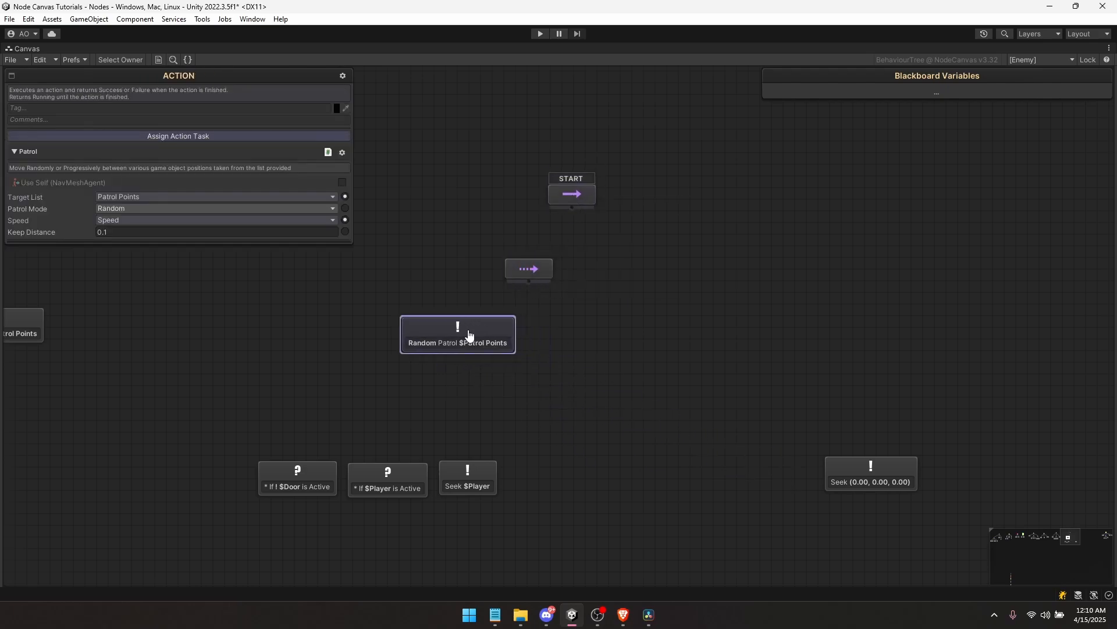
pyautogui.moveTo(851, 462); pyautogui.dragTo(575, 327)
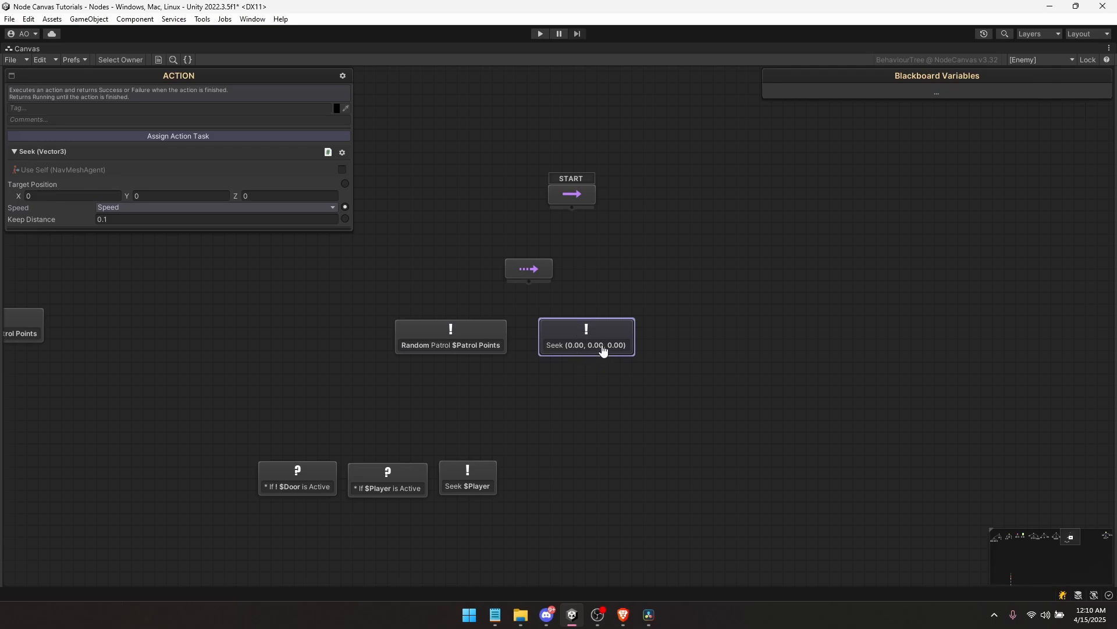
pyautogui.click(463, 350)
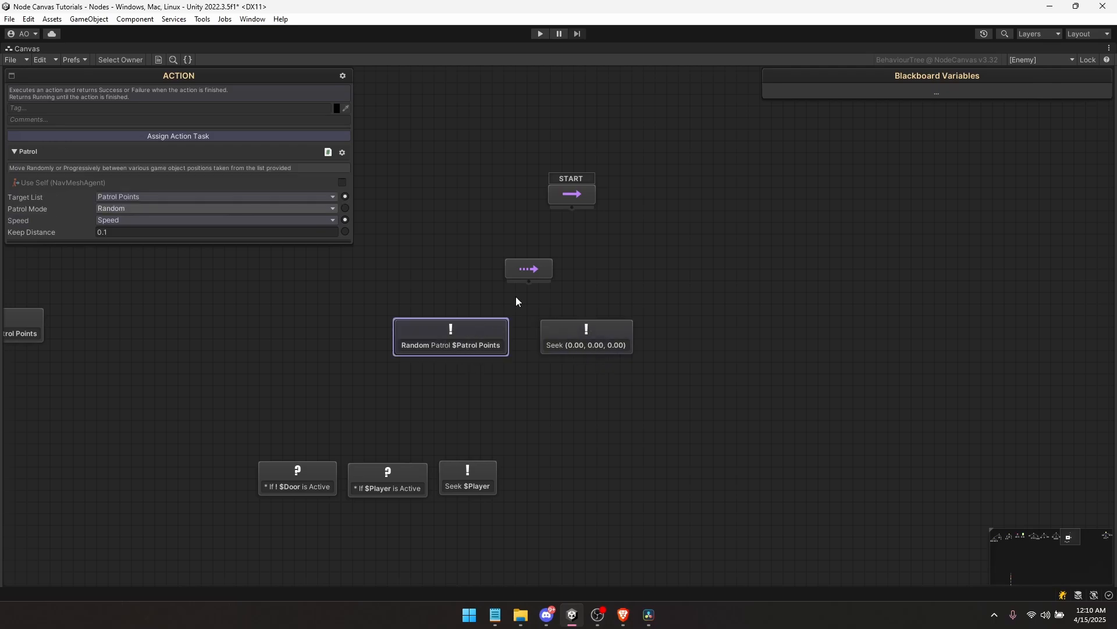
pyautogui.moveTo(528, 281); pyautogui.dragTo(465, 326)
pyautogui.moveTo(464, 325); pyautogui.dragTo(464, 326)
pyautogui.click(611, 288)
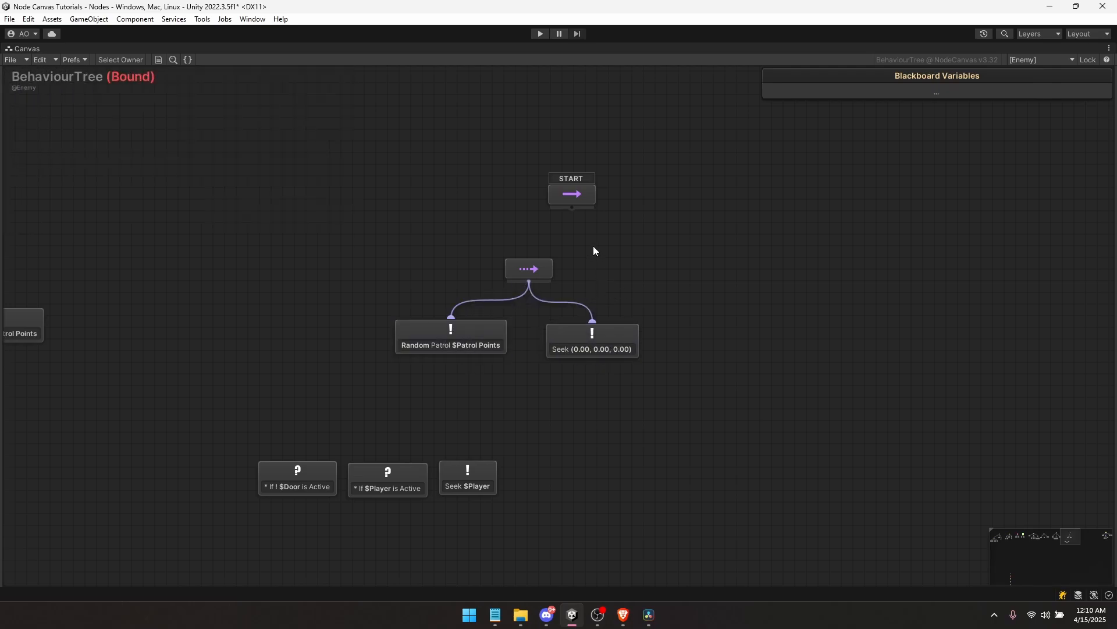
# Examine the start Sequencer and the Step Sequencer's Random Patrol and Seek actions
pyautogui.click(578, 197)
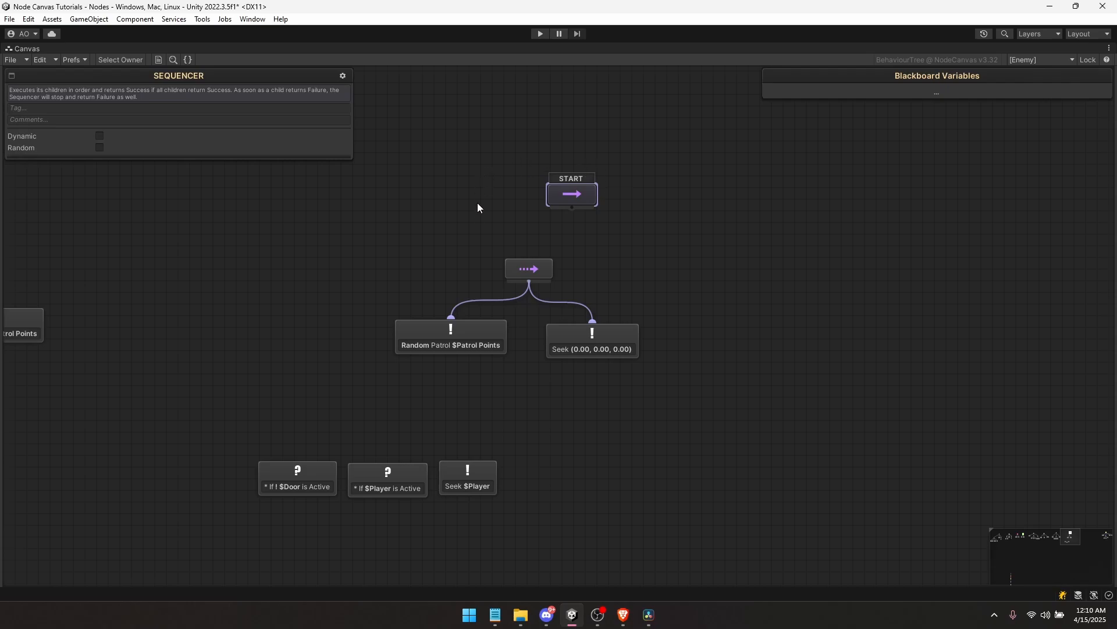
pyautogui.click(464, 328)
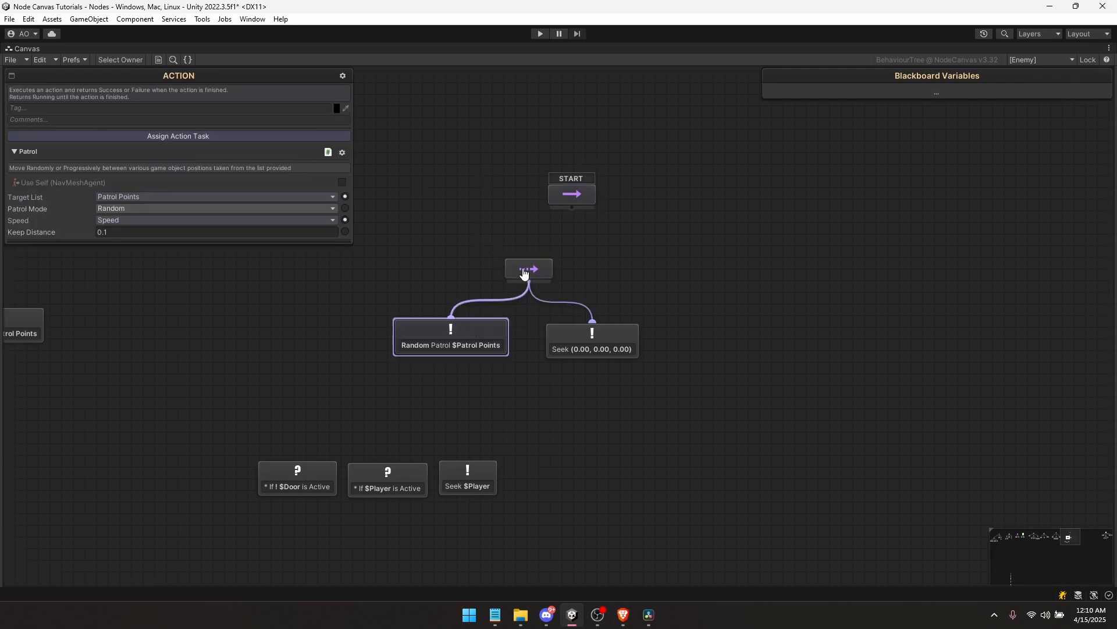
pyautogui.click(573, 194)
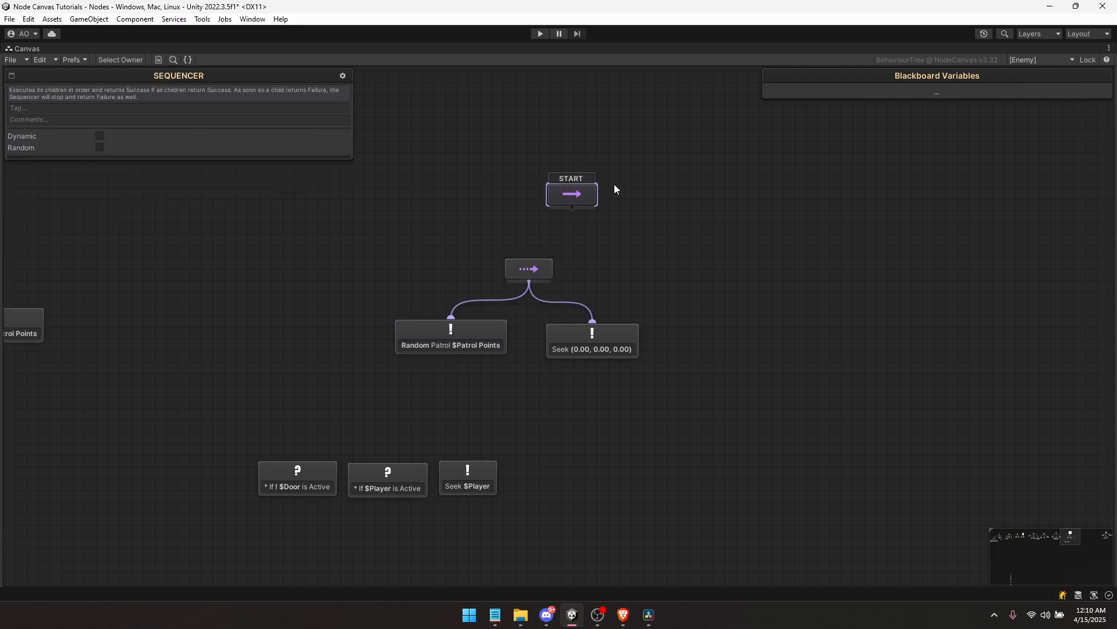
pyautogui.click(602, 347)
# Line up the Door condition, Player condition and Seek $Player nodes beside the Step Sequencer's branch
pyautogui.click(606, 271)
pyautogui.click(682, 336)
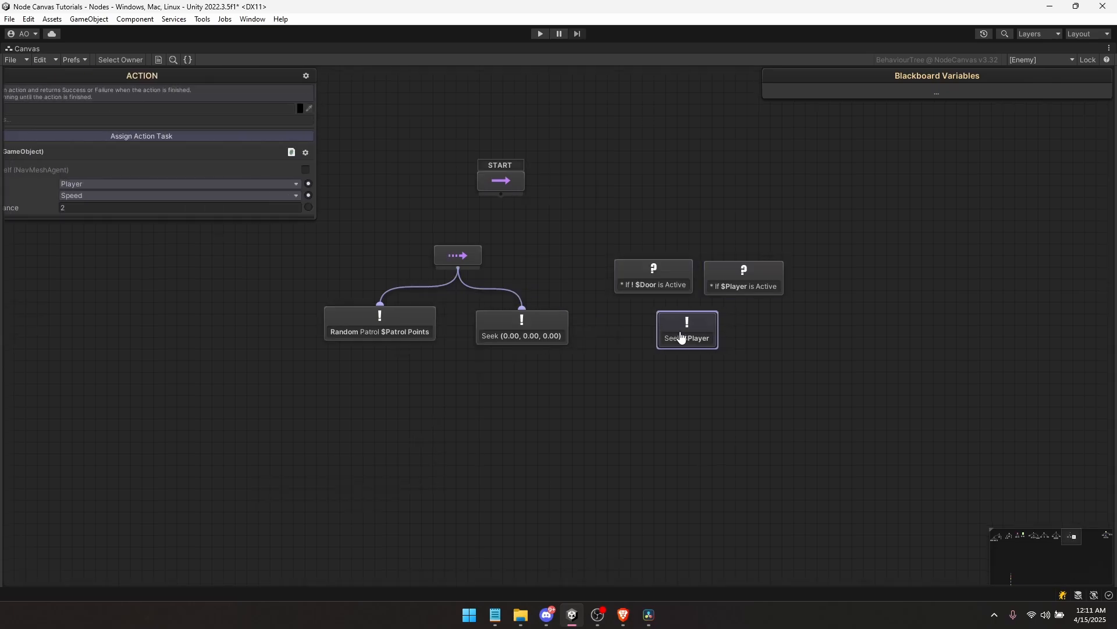
pyautogui.moveTo(708, 335); pyautogui.dragTo(840, 281)
# Duplicate the start Sequencer and connect the copy to the Door condition, Player condition and Seek $Player nodes
pyautogui.click(507, 184)
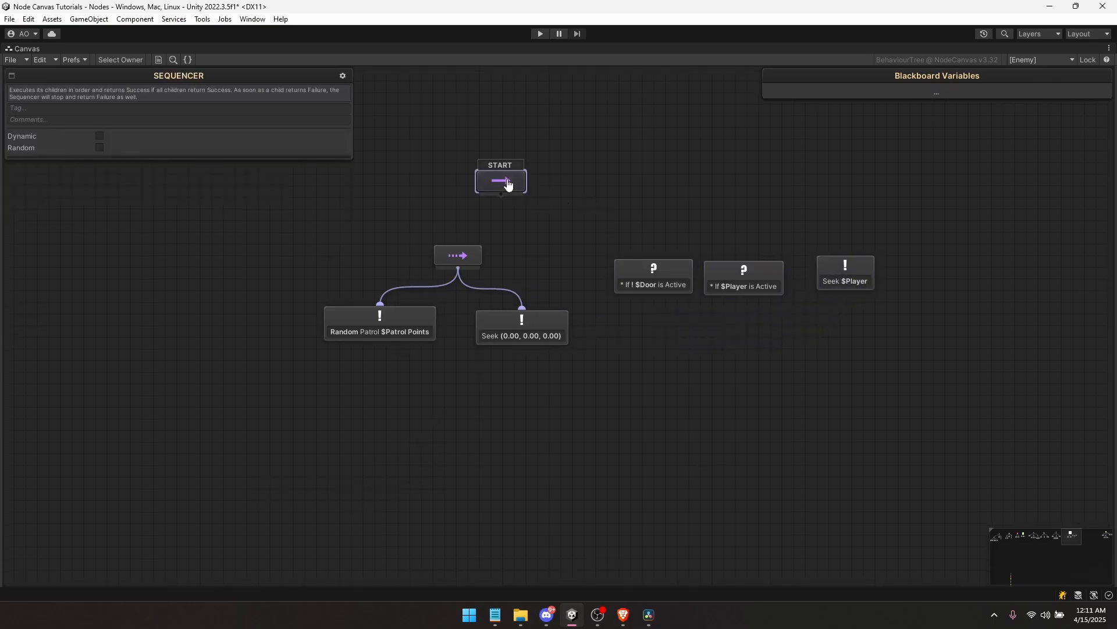
pyautogui.hotkey('ctrl', 'd')
pyautogui.moveTo(318, 363); pyautogui.dragTo(679, 268)
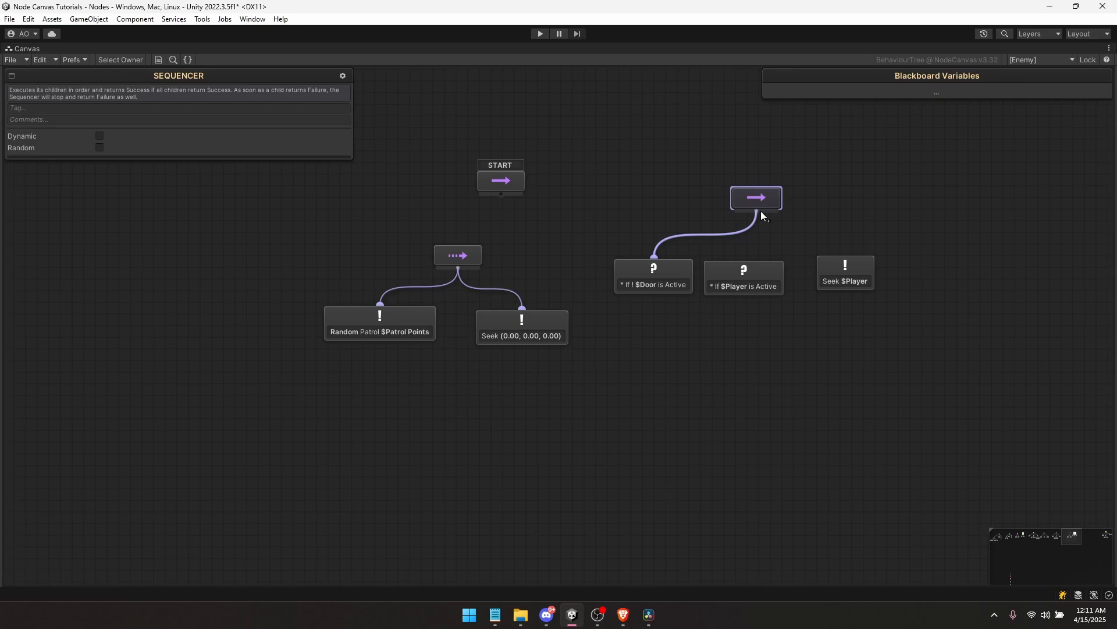
pyautogui.moveTo(756, 211); pyautogui.dragTo(755, 271)
pyautogui.moveTo(760, 212); pyautogui.dragTo(840, 270)
# Reposition the duplicated Sequencer together with its three children lower than the start Sequencer
pyautogui.moveTo(866, 317); pyautogui.dragTo(684, 382)
pyautogui.moveTo(758, 202); pyautogui.dragTo(757, 303)
pyautogui.click(742, 250)
pyautogui.moveTo(741, 249); pyautogui.dragTo(706, 267, button='middle')
pyautogui.moveTo(886, 451); pyautogui.dragTo(646, 297)
pyautogui.moveTo(722, 329); pyautogui.dragTo(669, 351)
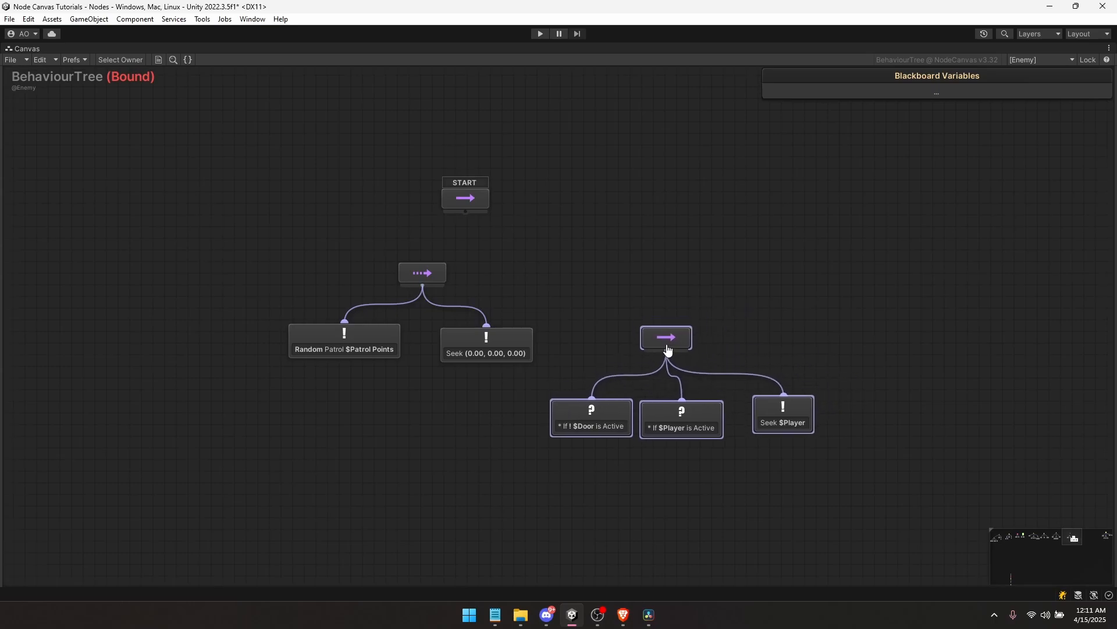
pyautogui.click(680, 321)
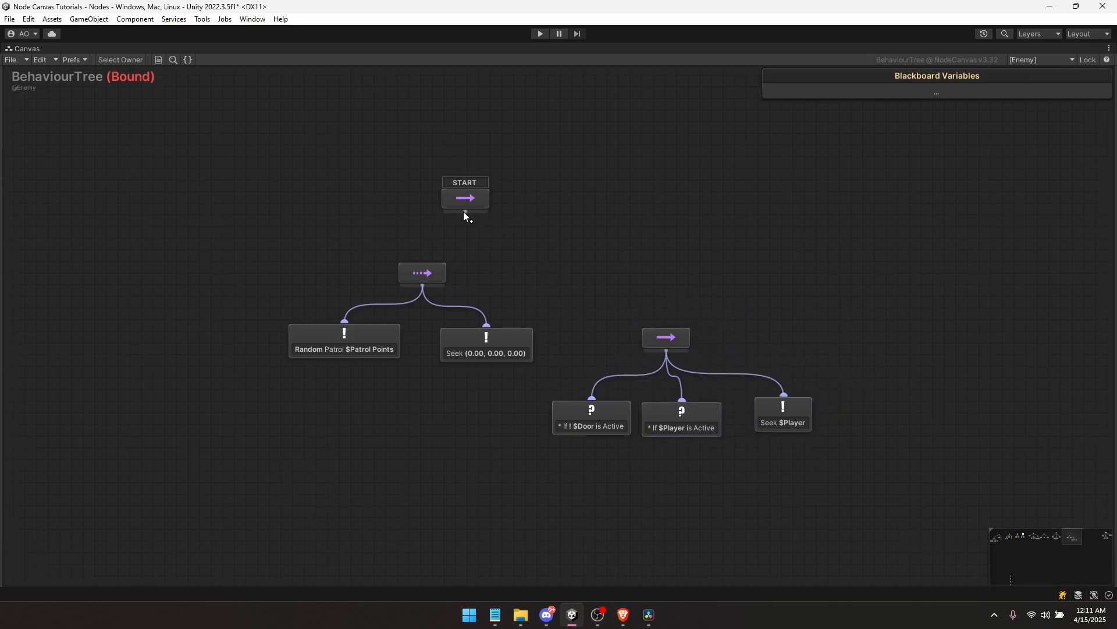
# Connect the start Sequencer to the Step Sequencer and the second Sequencer, and arrange both branches evenly beneath it
pyautogui.moveTo(466, 212); pyautogui.dragTo(666, 329)
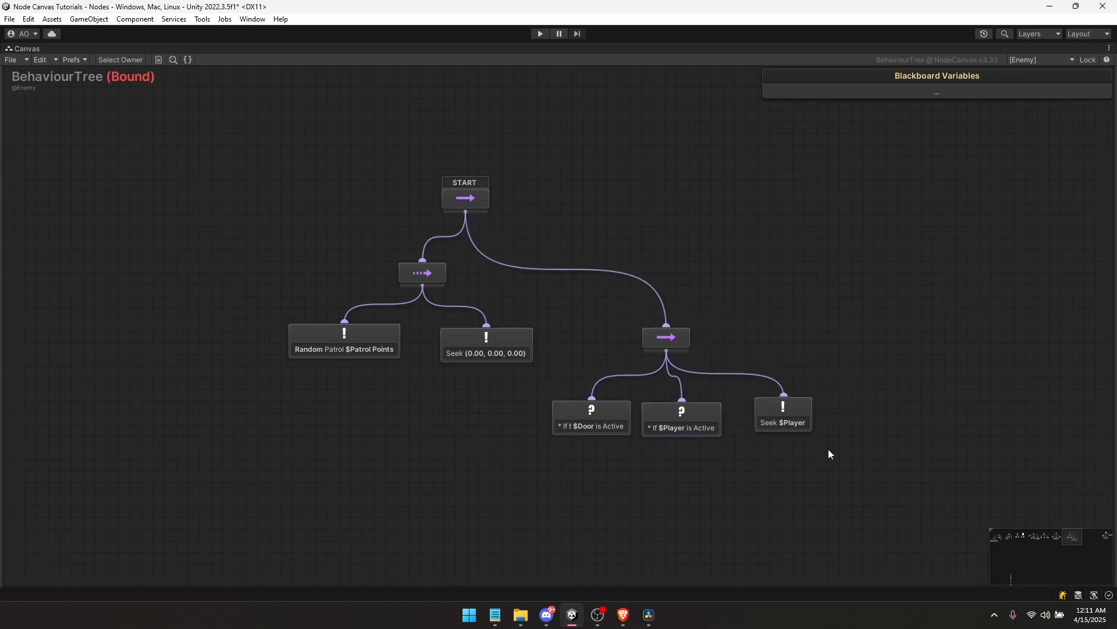
pyautogui.moveTo(828, 448); pyautogui.dragTo(657, 289)
pyautogui.moveTo(519, 379); pyautogui.dragTo(344, 261)
pyautogui.moveTo(423, 272); pyautogui.dragTo(387, 297)
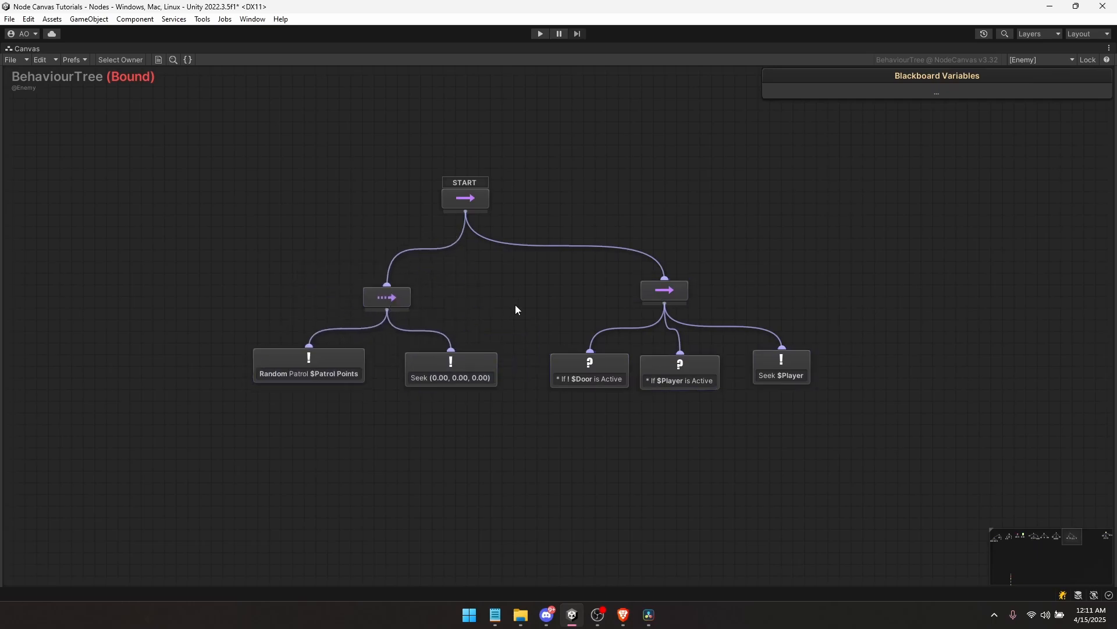
pyautogui.moveTo(517, 277); pyautogui.dragTo(768, 381)
pyautogui.moveTo(664, 289)
pyautogui.mouseDown()
pyautogui.moveTo(641, 299)
pyautogui.moveTo(656, 298)
pyautogui.mouseUp()
pyautogui.moveTo(517, 222); pyautogui.dragTo(545, 219, button='middle')
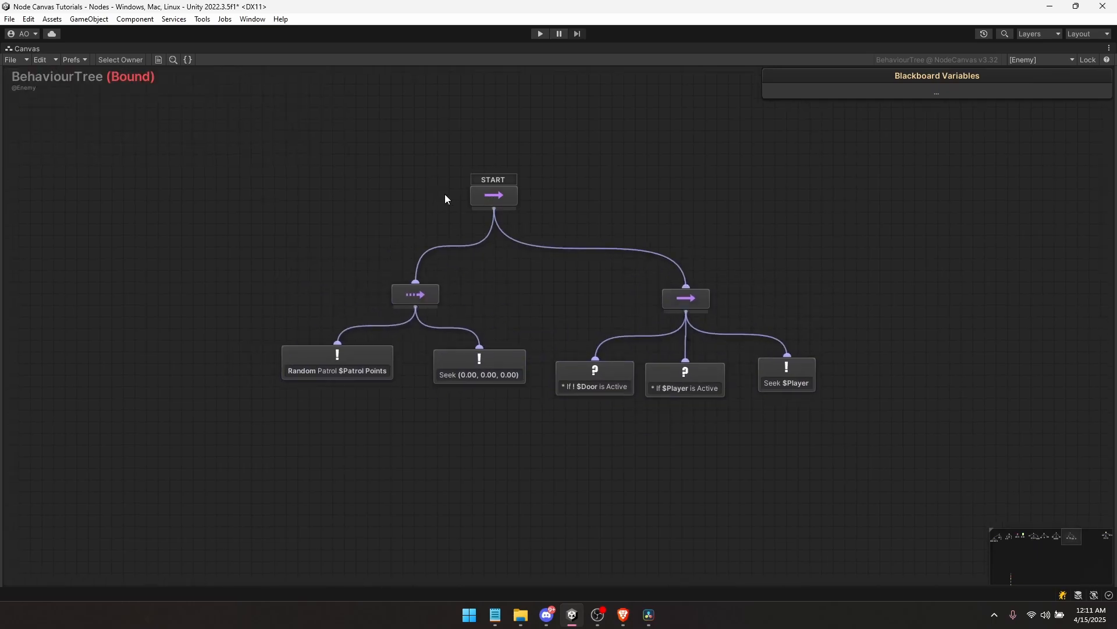
# Examine the Random Patrol and Seek (0.00, 0.00, 0.00) actions that the Step Sequencer alternates between
pyautogui.click(336, 382)
pyautogui.click(383, 410)
pyautogui.click(462, 364)
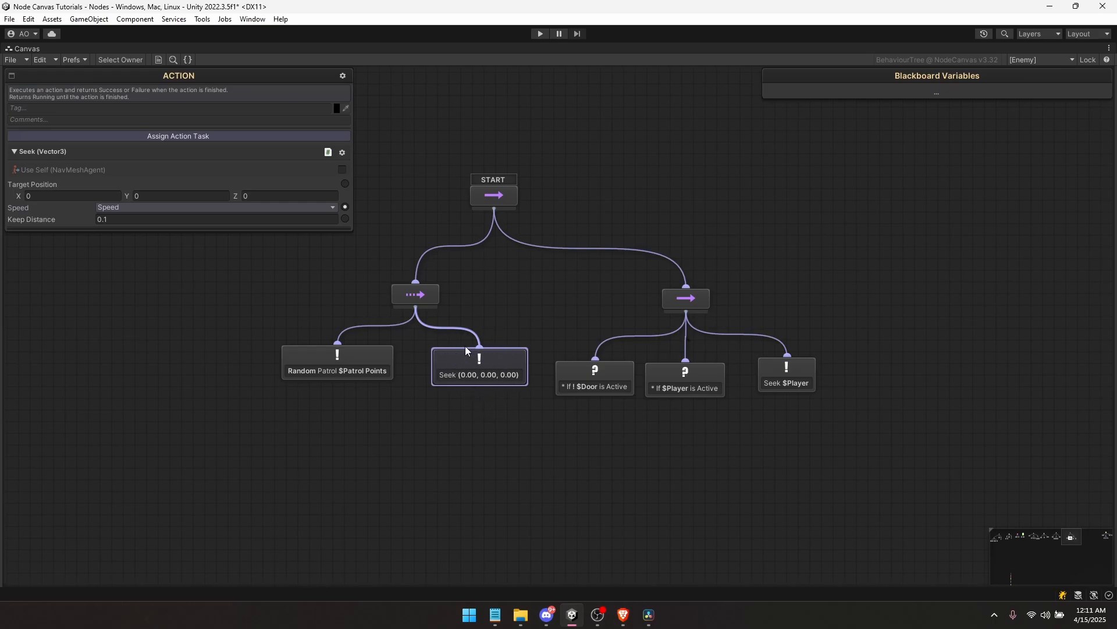
pyautogui.moveTo(478, 374); pyautogui.dragTo(478, 373)
pyautogui.click(838, 380)
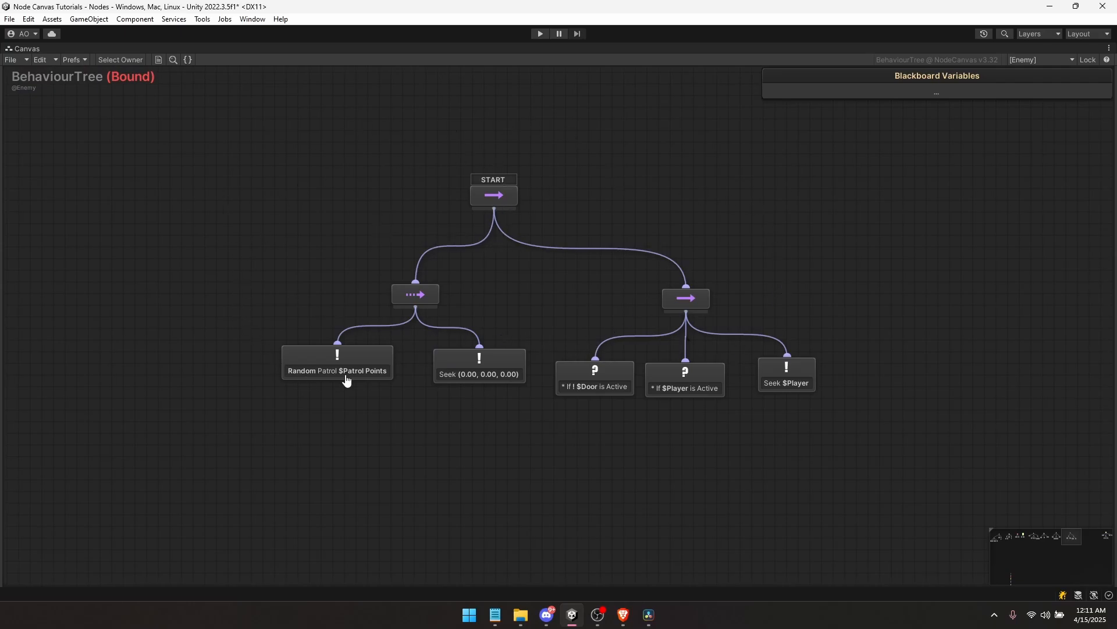
# Restore the full editor layout, run and pause the scene, and deactivate the Door object
pyautogui.hotkey('shift', 'space')
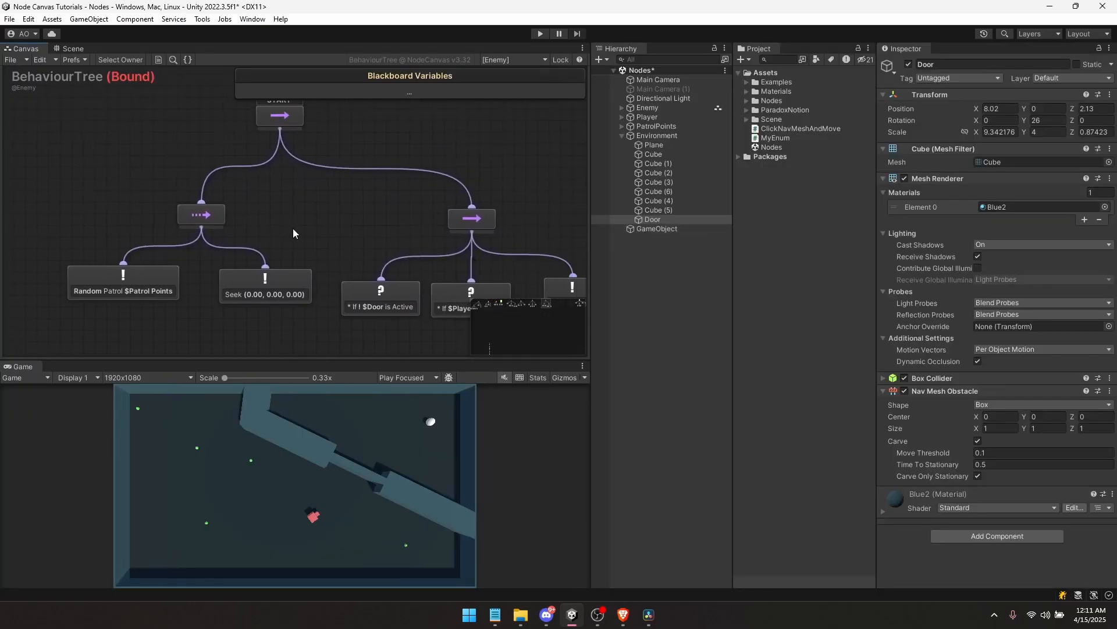
pyautogui.click(540, 34)
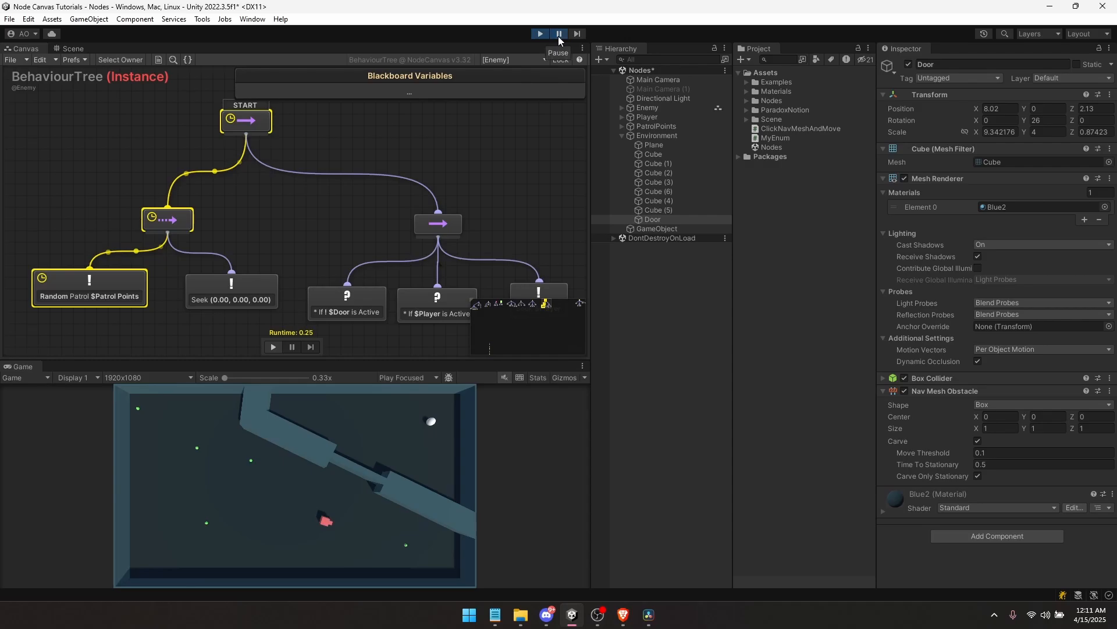
pyautogui.click(908, 64)
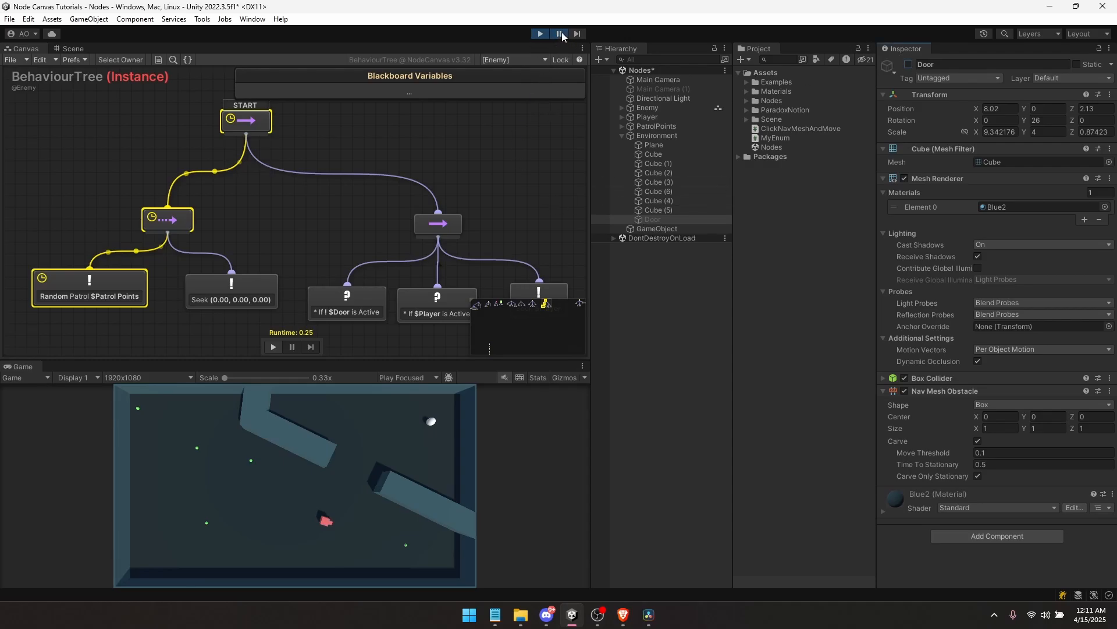
# Resume and pause the running scene to observe which Step Sequencer child executes on each pass of the tree
pyautogui.moveTo(400, 143); pyautogui.dragTo(434, 141, button='middle')
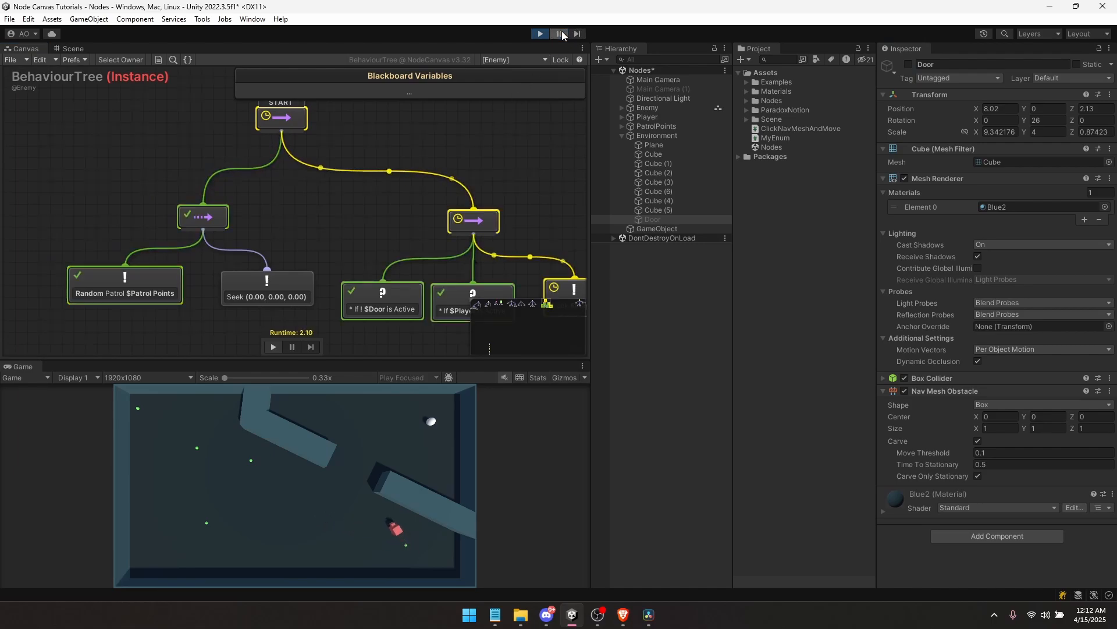
pyautogui.click(560, 34)
pyautogui.moveTo(214, 175); pyautogui.dragTo(182, 166, button='middle')
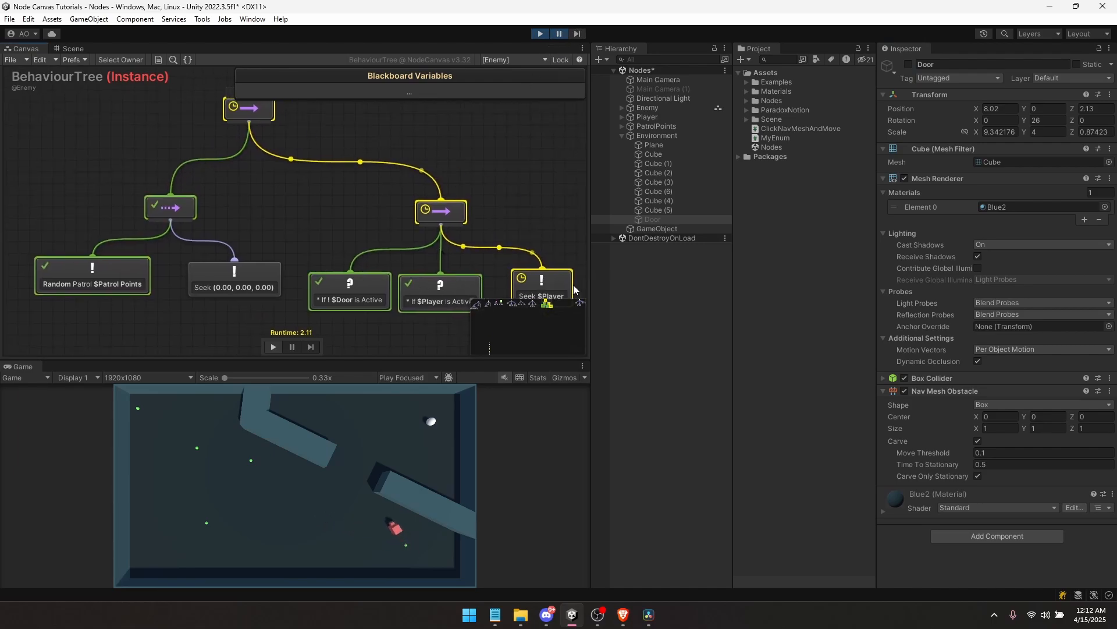
pyautogui.moveTo(435, 245); pyautogui.dragTo(412, 256, button='middle')
pyautogui.click(561, 33)
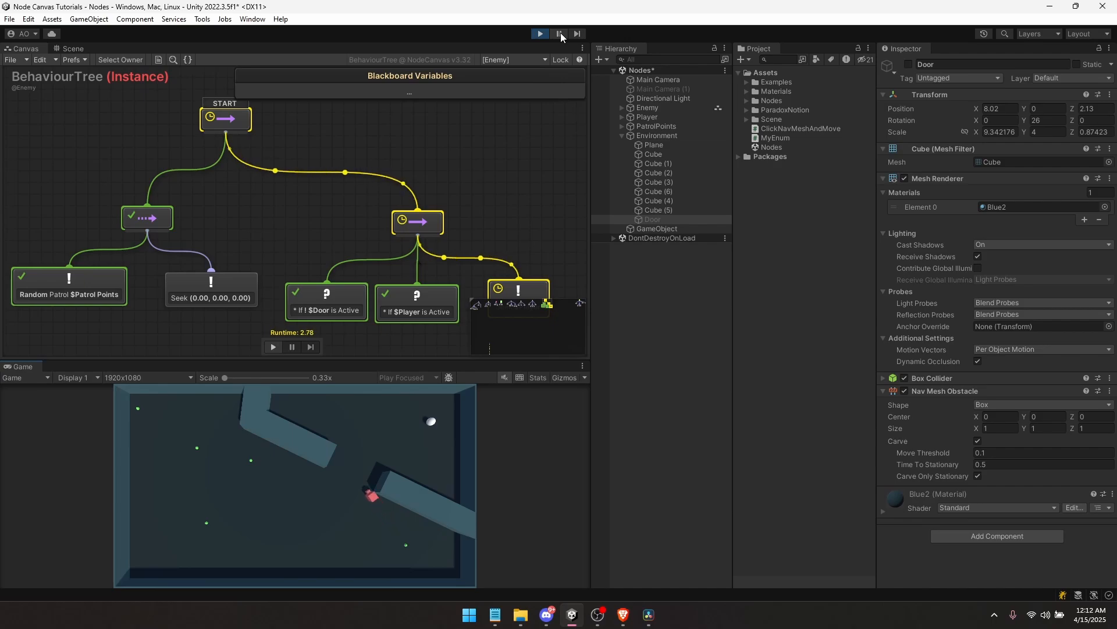
pyautogui.click(561, 33)
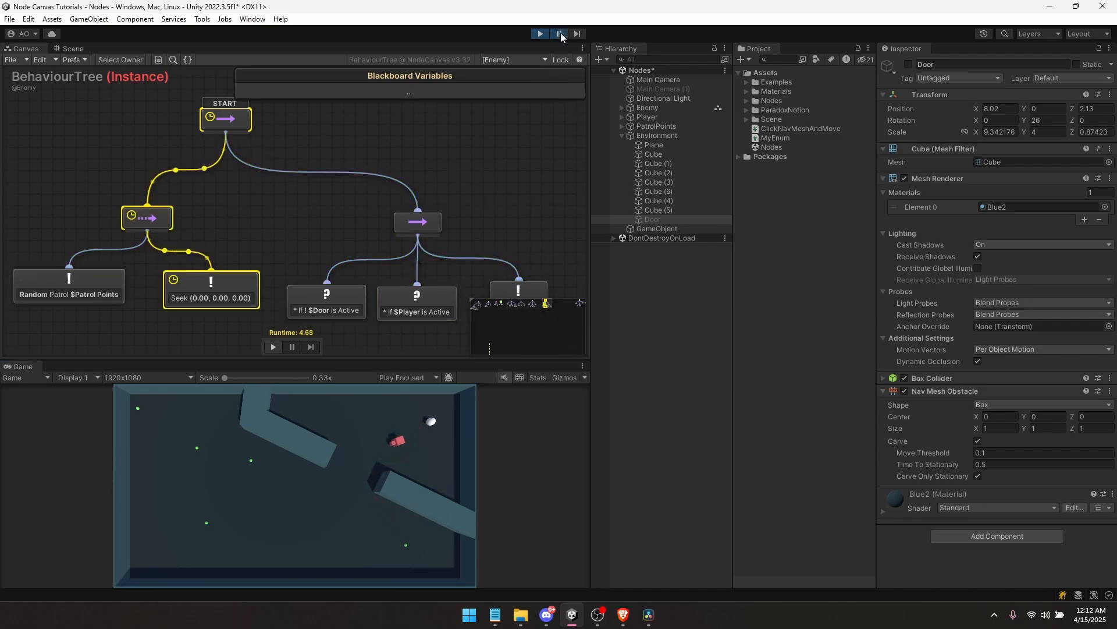
# Inspect the Step Sequencer's description and its active Seek branch, resume the paused run, and reactivate the Door object
pyautogui.moveTo(130, 234); pyautogui.dragTo(202, 213, button='middle')
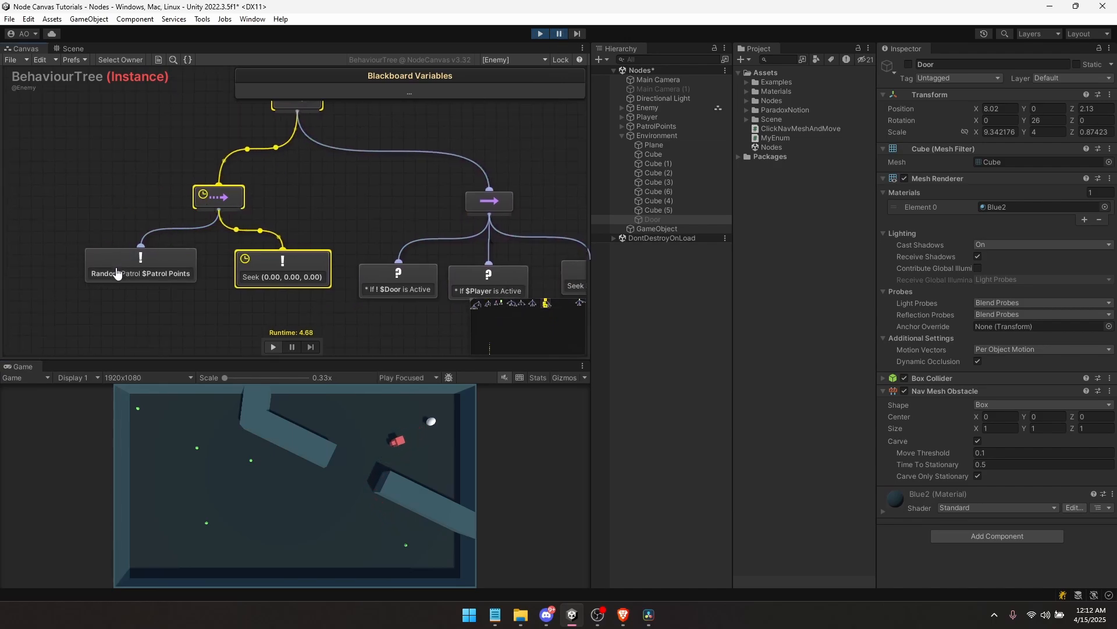
pyautogui.click(230, 201)
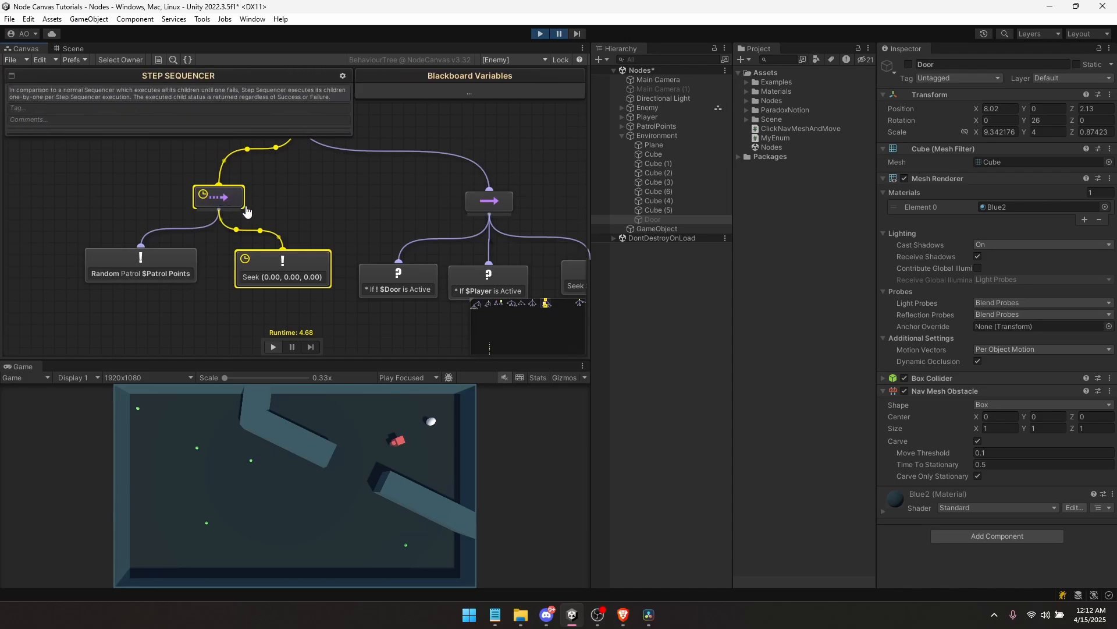
pyautogui.click(280, 224)
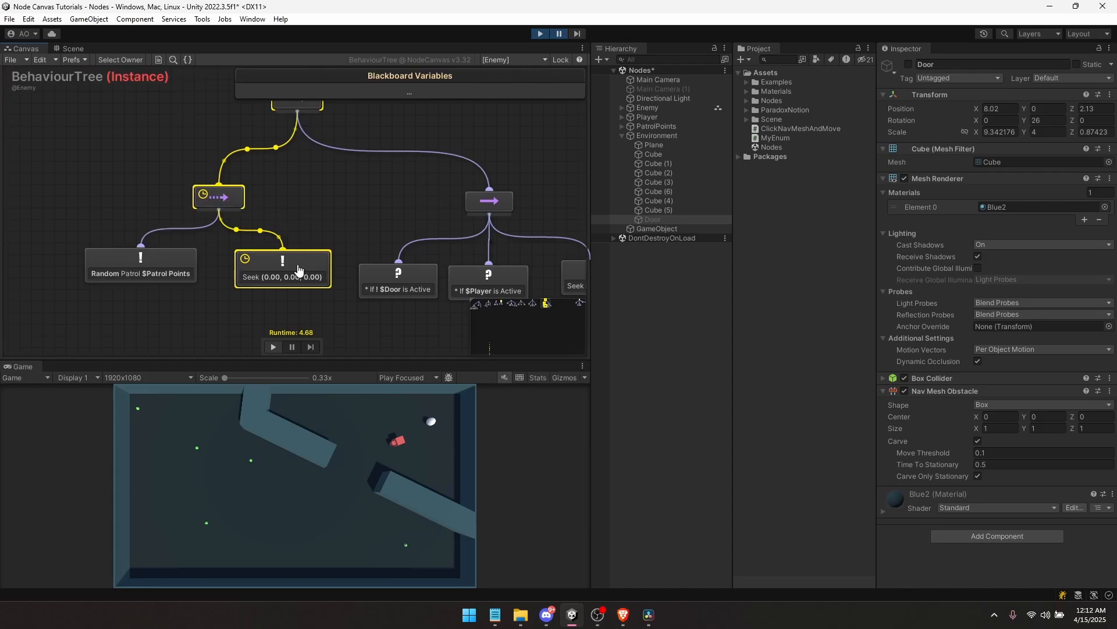
pyautogui.hotkey('shift', 'space')
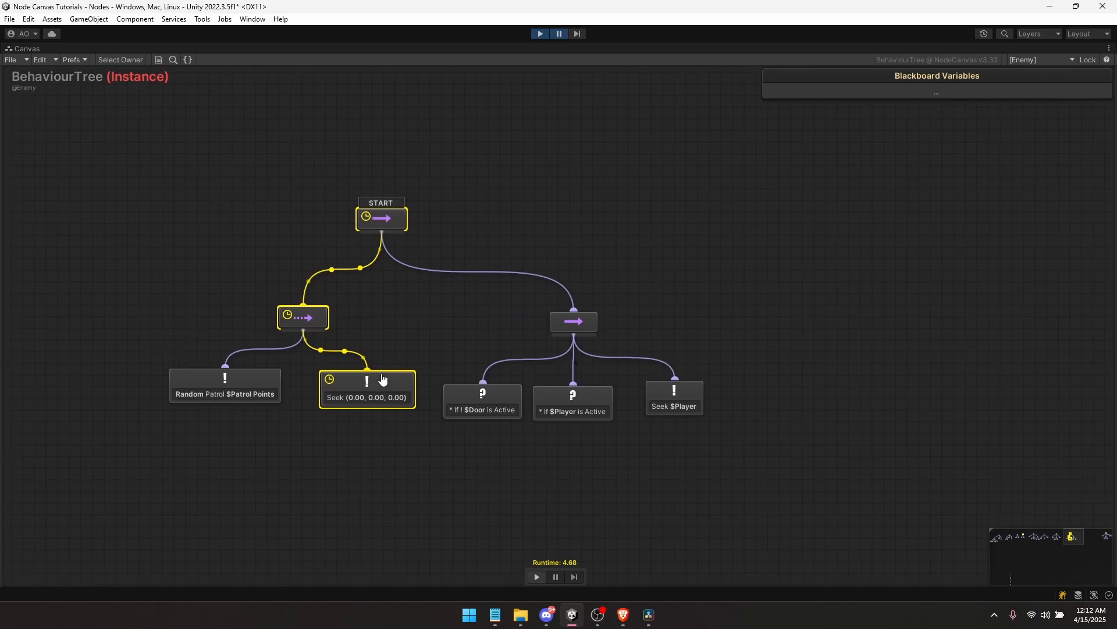
pyautogui.hotkey('shift', 'space')
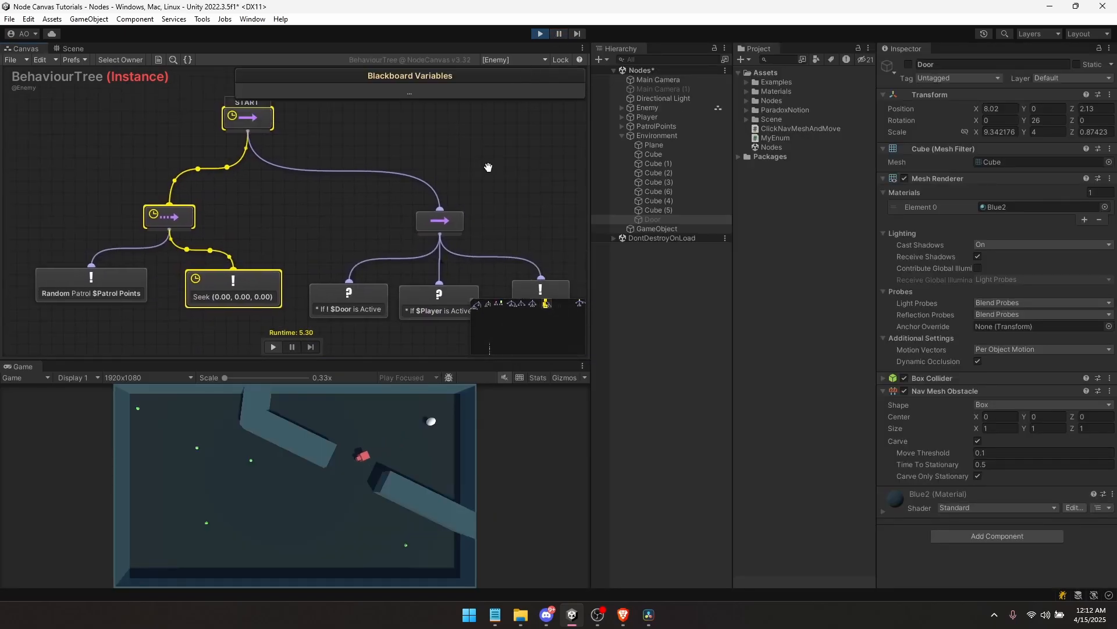
pyautogui.click(909, 63)
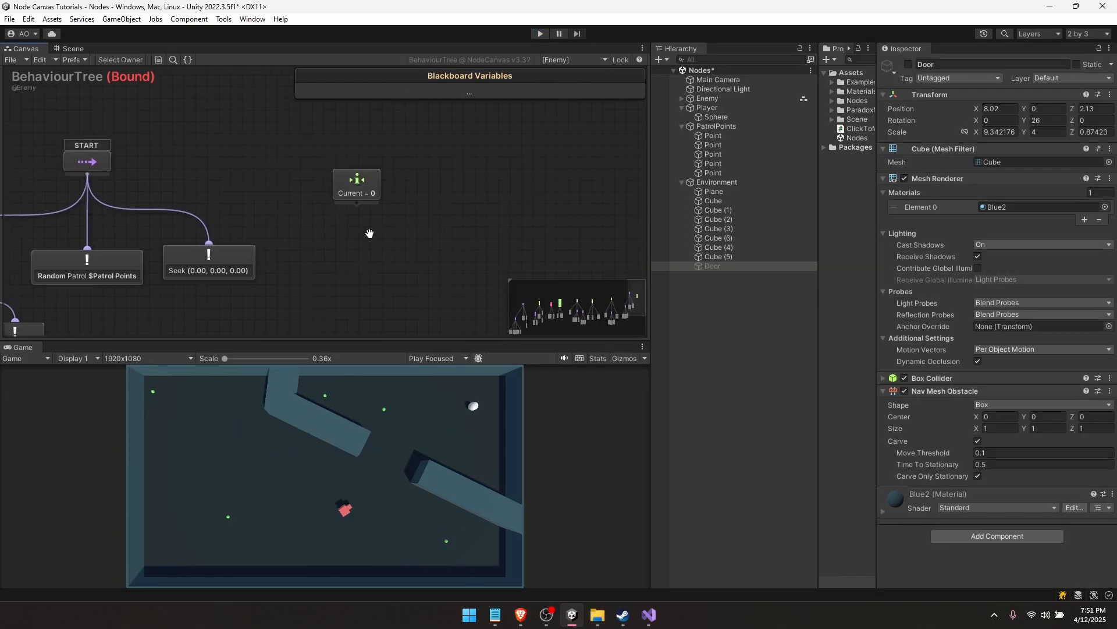
# Move the Switch node farther away from the Step Sequencer tree and open its settings
pyautogui.moveTo(370, 233); pyautogui.dragTo(282, 248, button='middle')
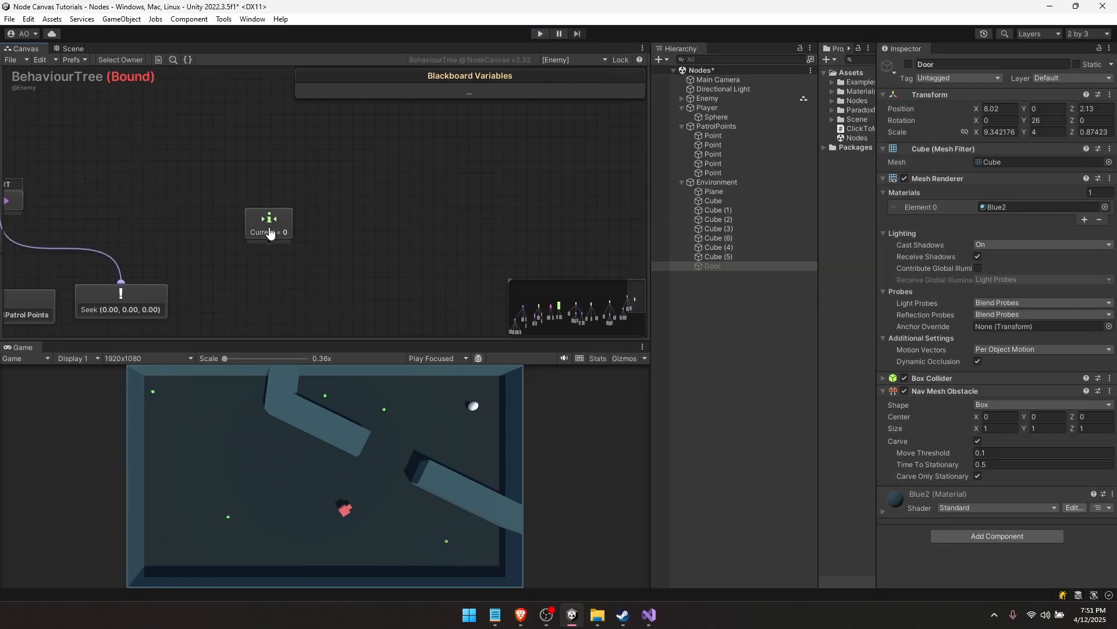
pyautogui.moveTo(267, 233); pyautogui.dragTo(460, 210)
pyautogui.click(408, 243)
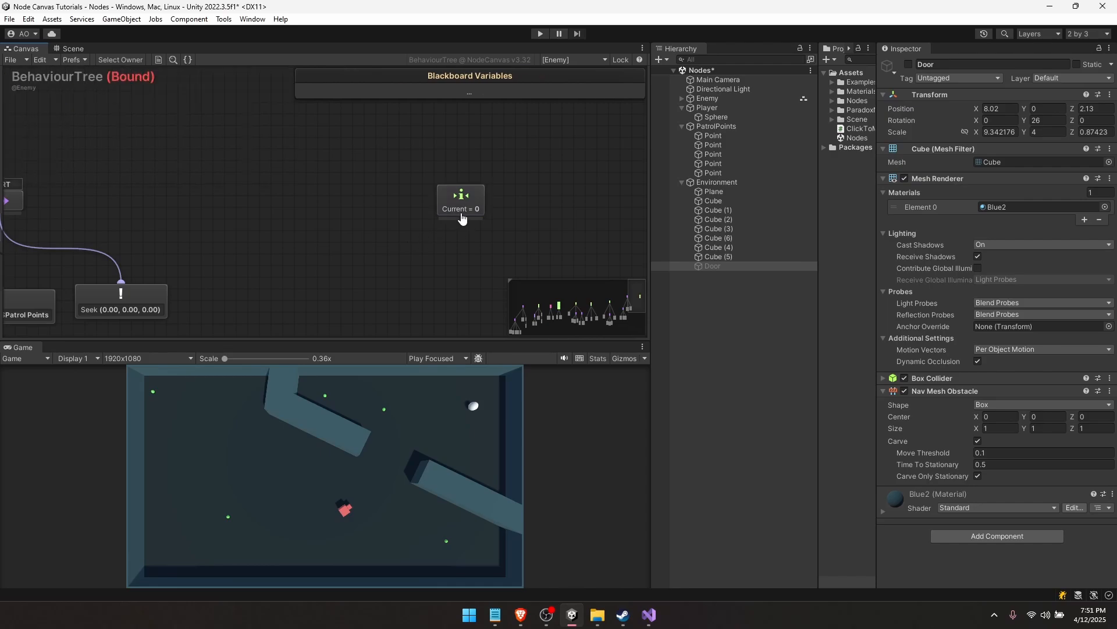
pyautogui.click(456, 204)
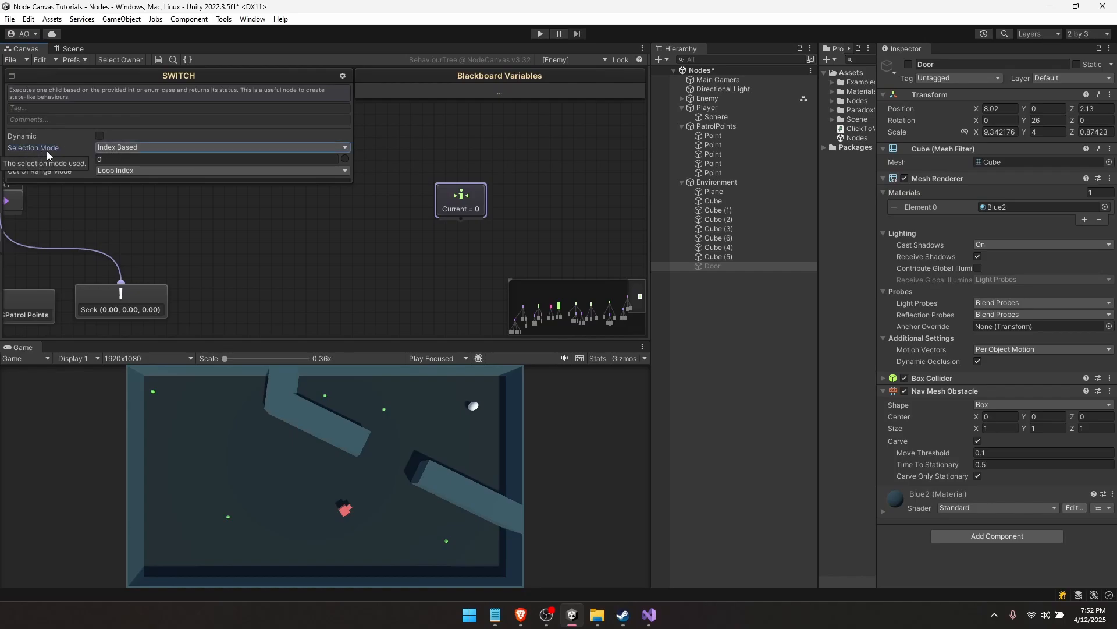
# Duplicate the Step Sequencer's Sequencer branch, Random Patrol action and Seek action, and place the copies beneath the Switch node
pyautogui.moveTo(202, 275); pyautogui.dragTo(320, 236, button='middle')
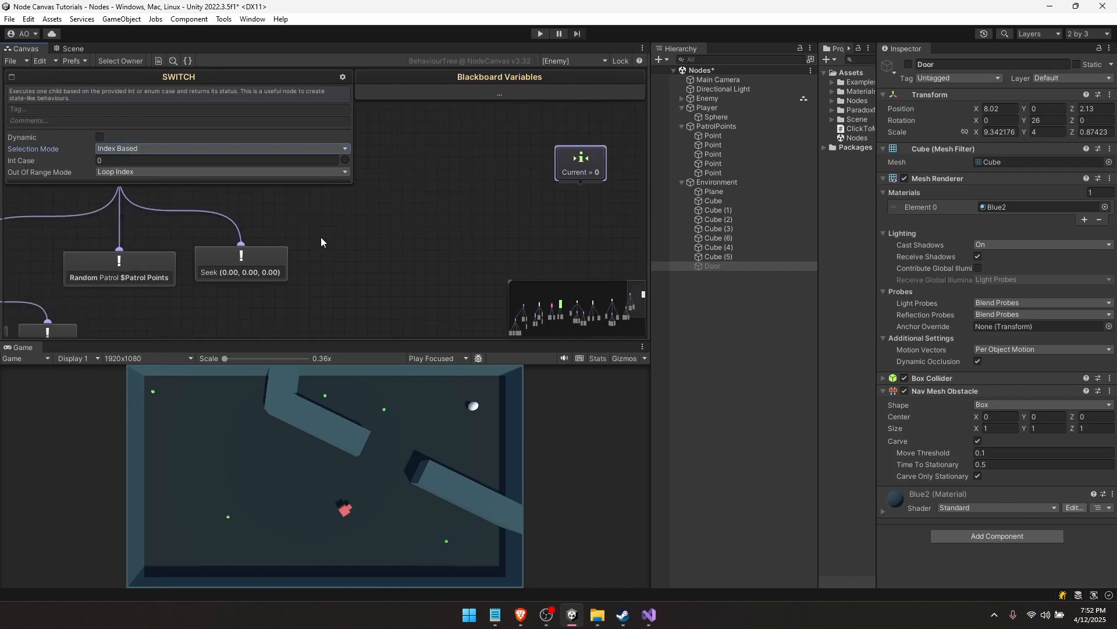
pyautogui.scroll(-1, 320, 236)
pyautogui.moveTo(201, 291); pyautogui.dragTo(311, 279, button='middle')
pyautogui.moveTo(424, 310); pyautogui.dragTo(87, 234)
pyautogui.hotkey('ctrl', 'c')
pyautogui.scroll(-1, 396, 265)
pyautogui.moveTo(395, 265); pyautogui.dragTo(179, 242, button='middle')
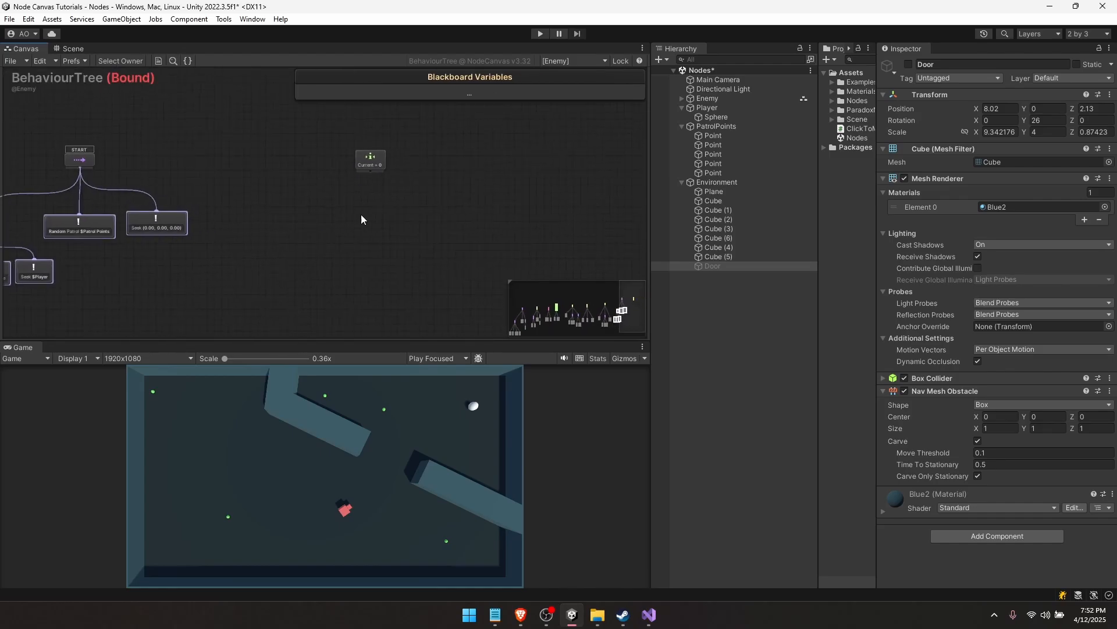
pyautogui.click(362, 214)
pyautogui.hotkey('ctrl', 'v')
pyautogui.scroll(-1, 328, 274)
pyautogui.moveTo(286, 289); pyautogui.dragTo(317, 245, button='middle')
pyautogui.moveTo(352, 271); pyautogui.dragTo(379, 200)
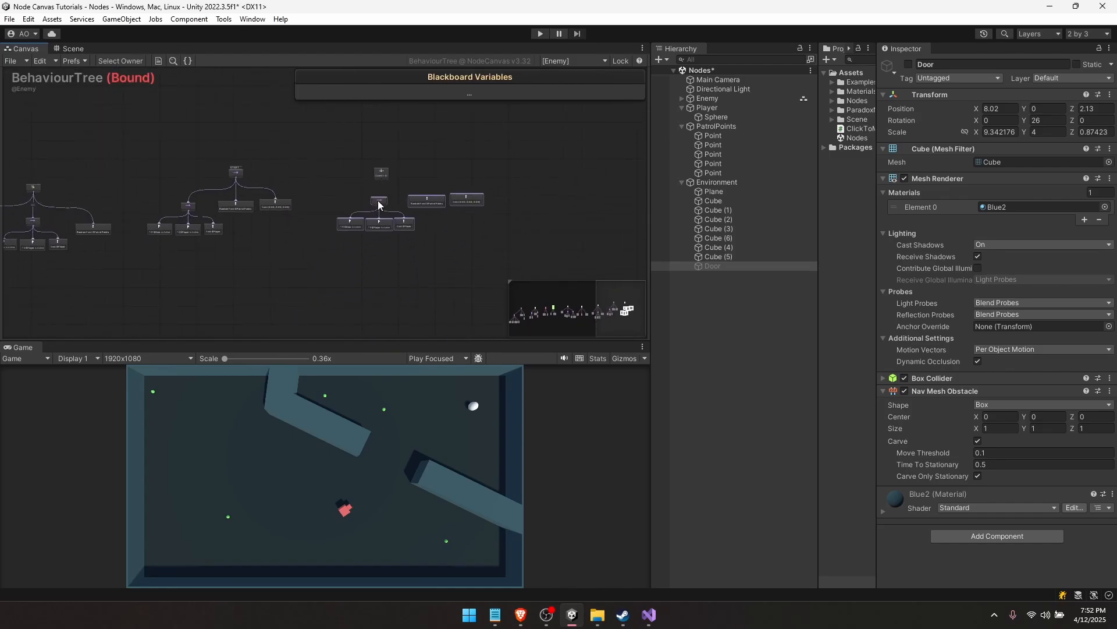
# Connect the Switch to the Sequencer, Random Patrol and Seek (0.00, 0.00, 0.00) nodes, and center it above them
pyautogui.scroll(4, 396, 204)
pyautogui.moveTo(531, 220); pyautogui.dragTo(550, 283)
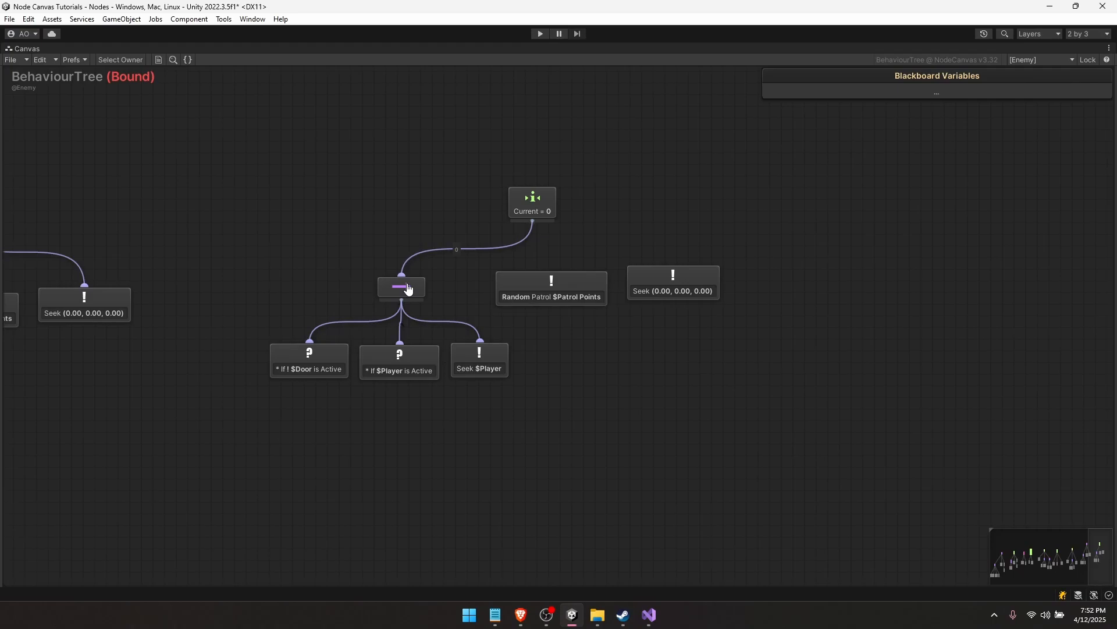
pyautogui.moveTo(531, 220); pyautogui.dragTo(546, 187)
pyautogui.click(466, 242)
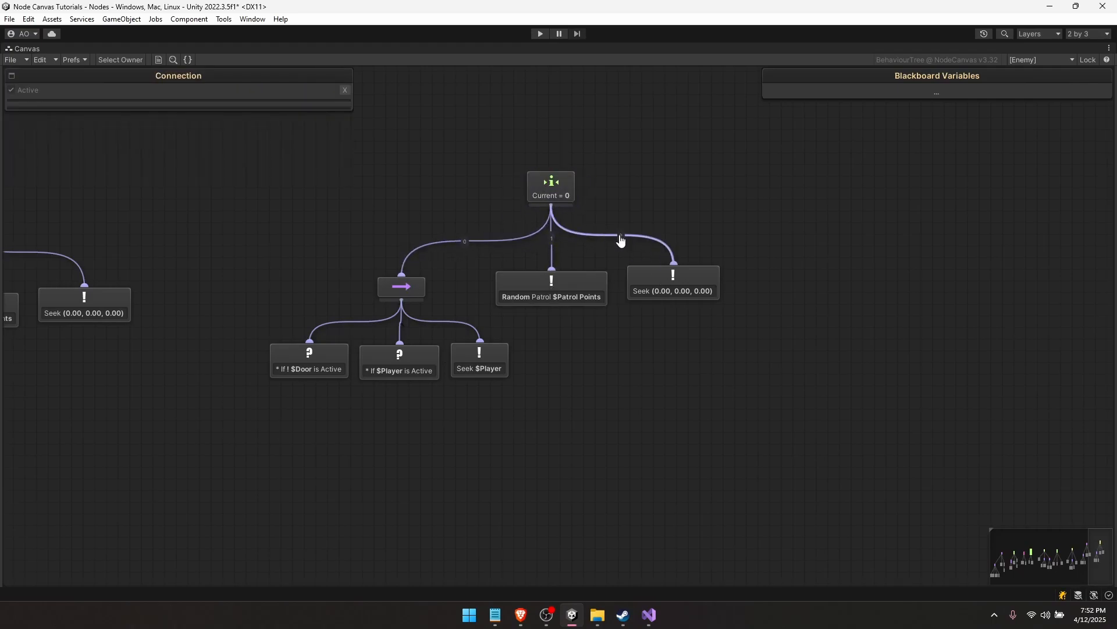
pyautogui.click(494, 258)
# Make the Switch the start node, try an Int Case of 5, and return the Int Case to 0
pyautogui.click(543, 178)
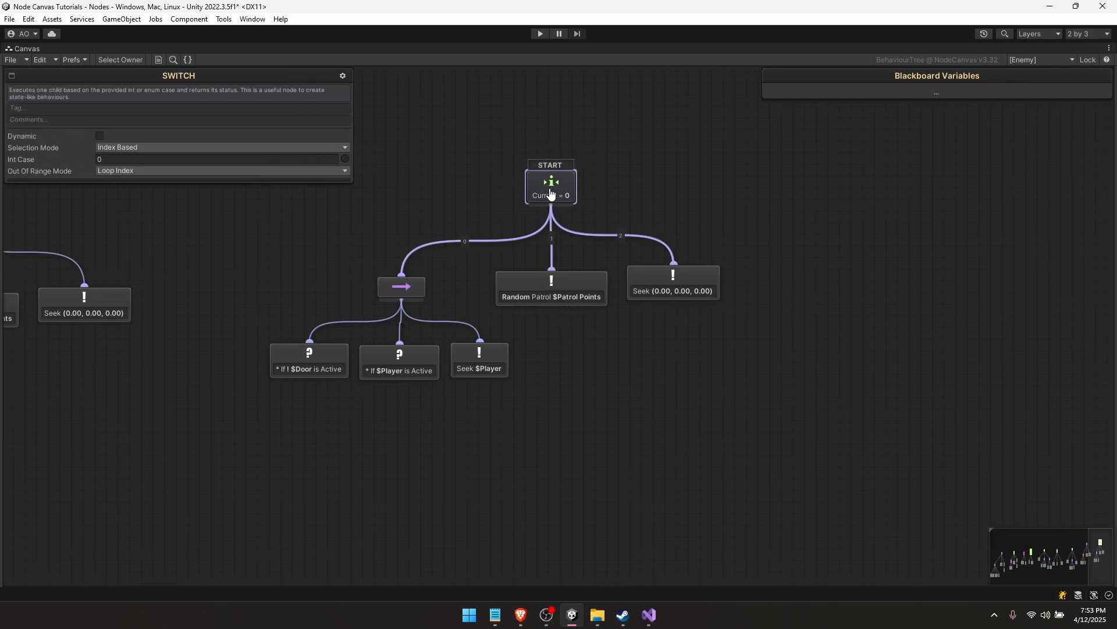
pyautogui.click(78, 157)
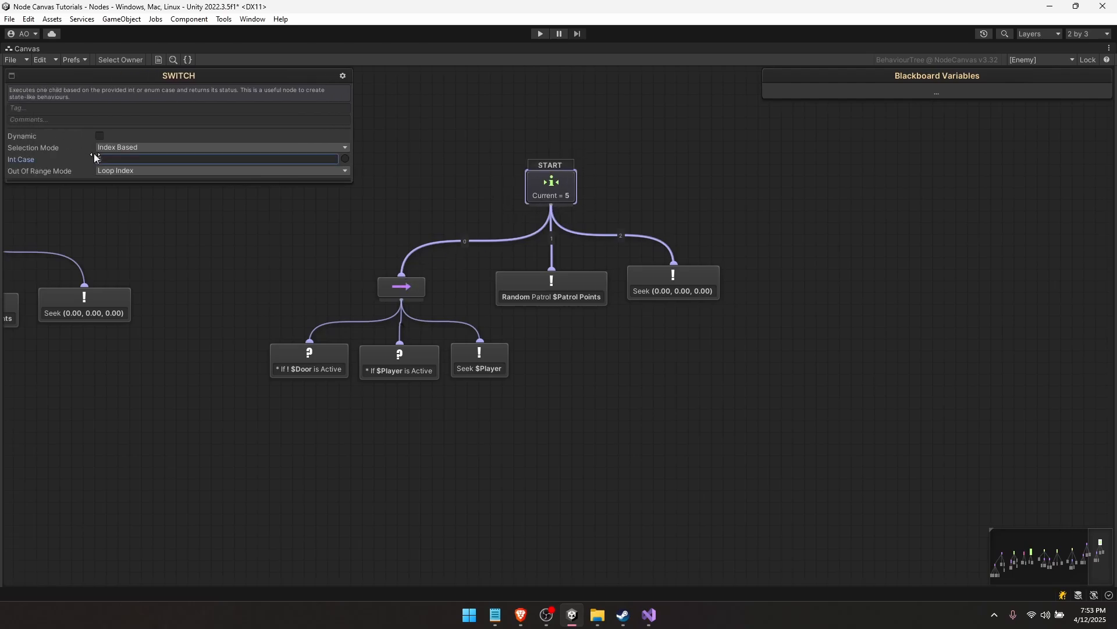
pyautogui.write('5')
pyautogui.click(448, 155)
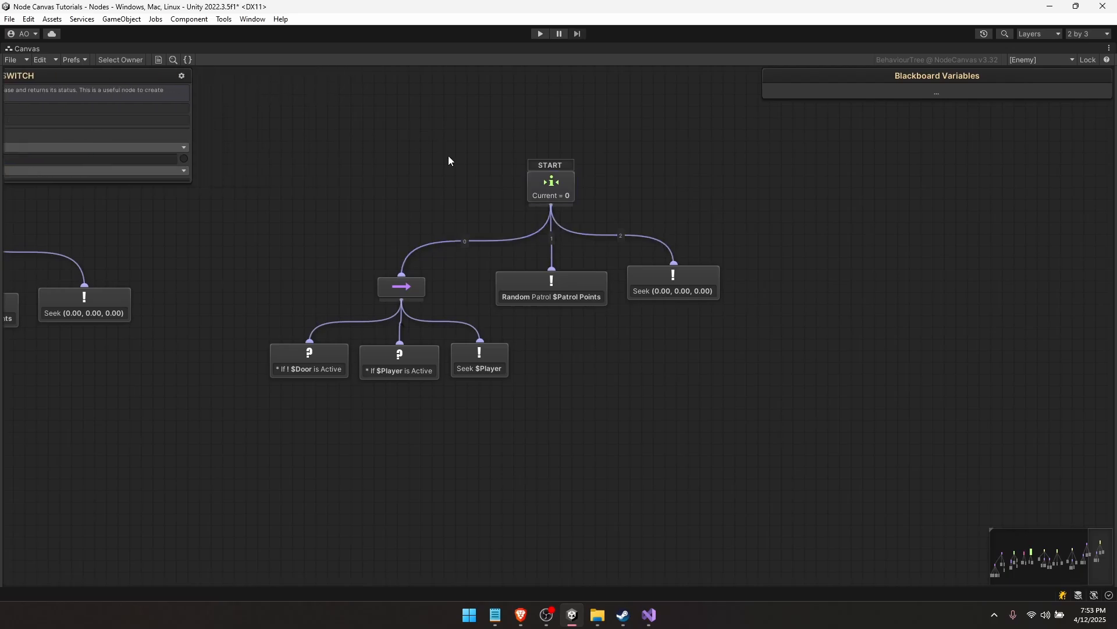
# Restore the full editor layout and run the scene with the Switch as the start node
pyautogui.hotkey('shift', 'space')
pyautogui.moveTo(602, 193); pyautogui.dragTo(407, 118, button='middle')
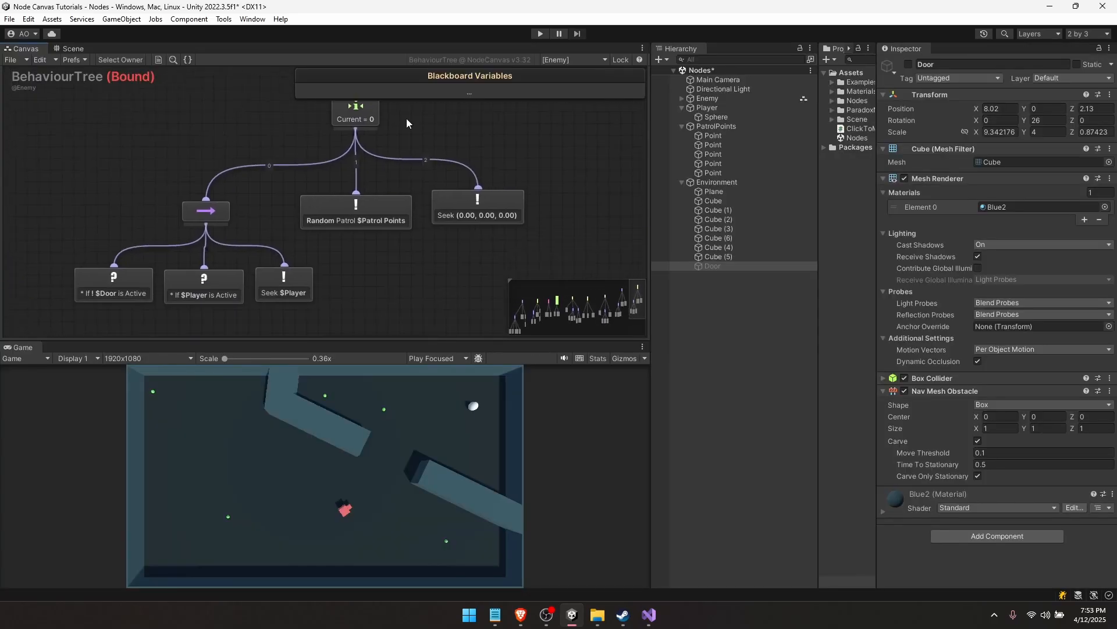
pyautogui.click(540, 33)
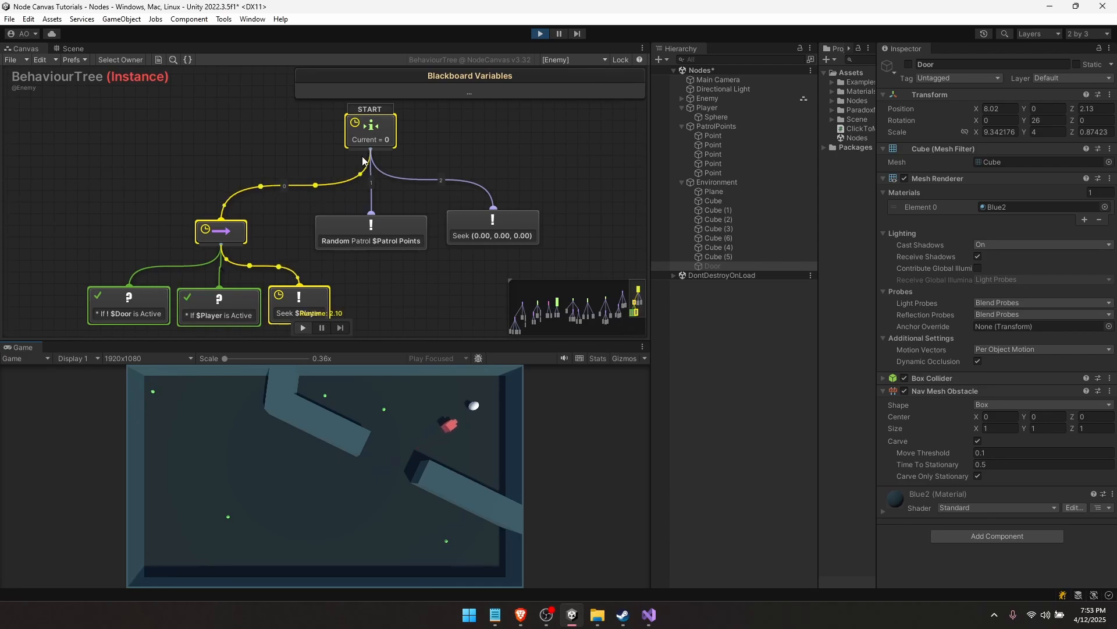
# Set the running Switch's Int Case to 1, observe which branch executes, and stop the scene
pyautogui.click(376, 135)
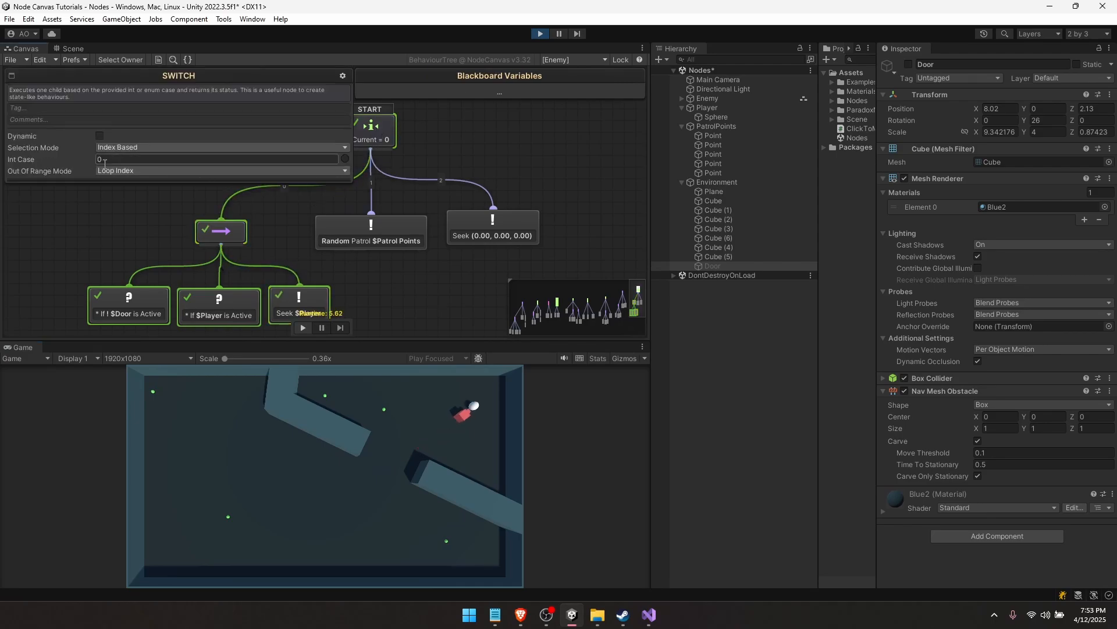
pyautogui.write('1')
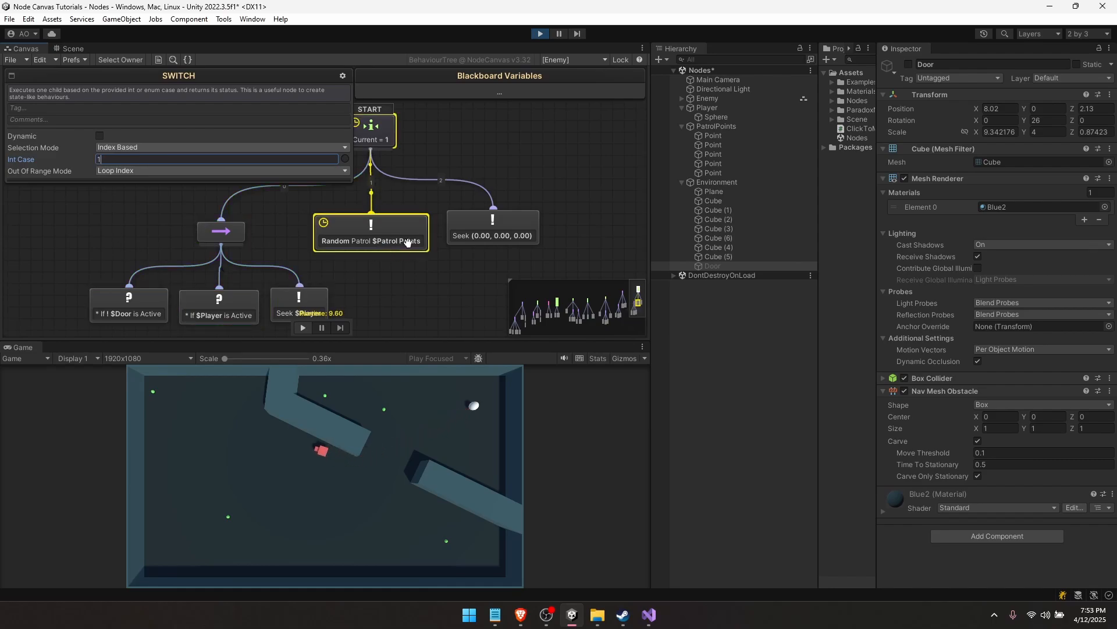
pyautogui.moveTo(344, 327); pyautogui.dragTo(466, 313, button='middle')
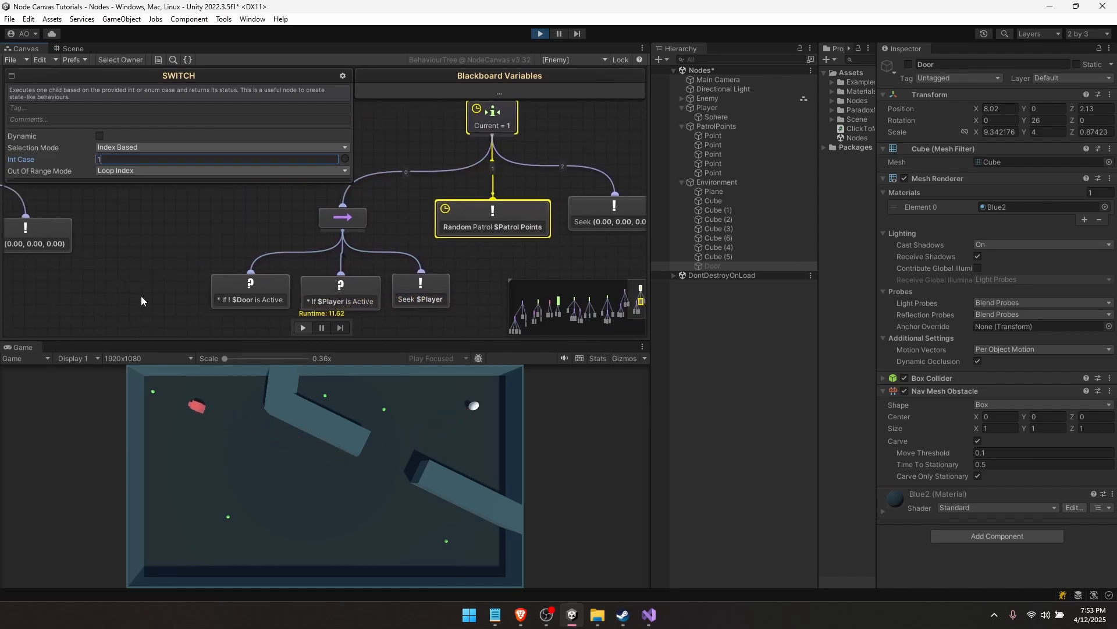
pyautogui.moveTo(422, 228); pyautogui.dragTo(361, 256, button='middle')
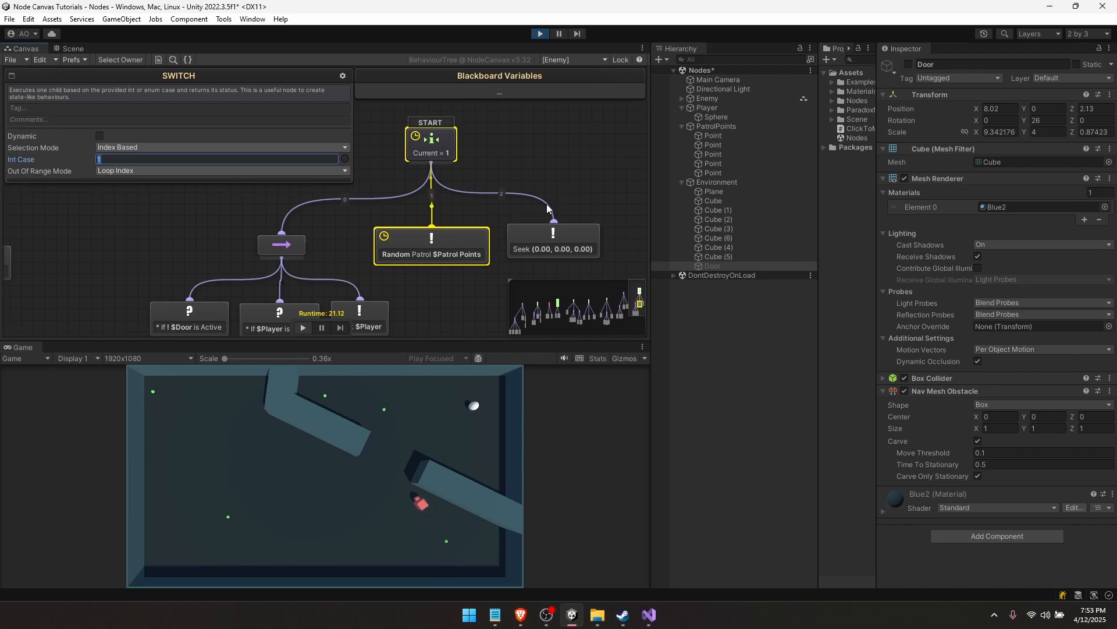
pyautogui.click(488, 151)
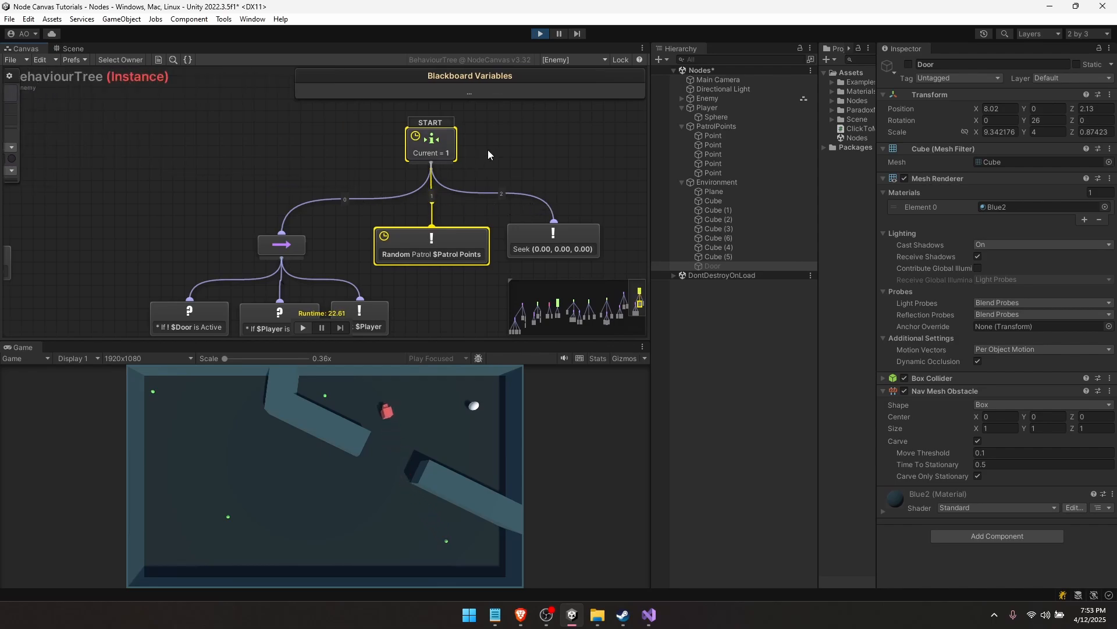
pyautogui.click(539, 34)
# Link the Switch's Int Case to a newly created graph blackboard variable
pyautogui.click(399, 160)
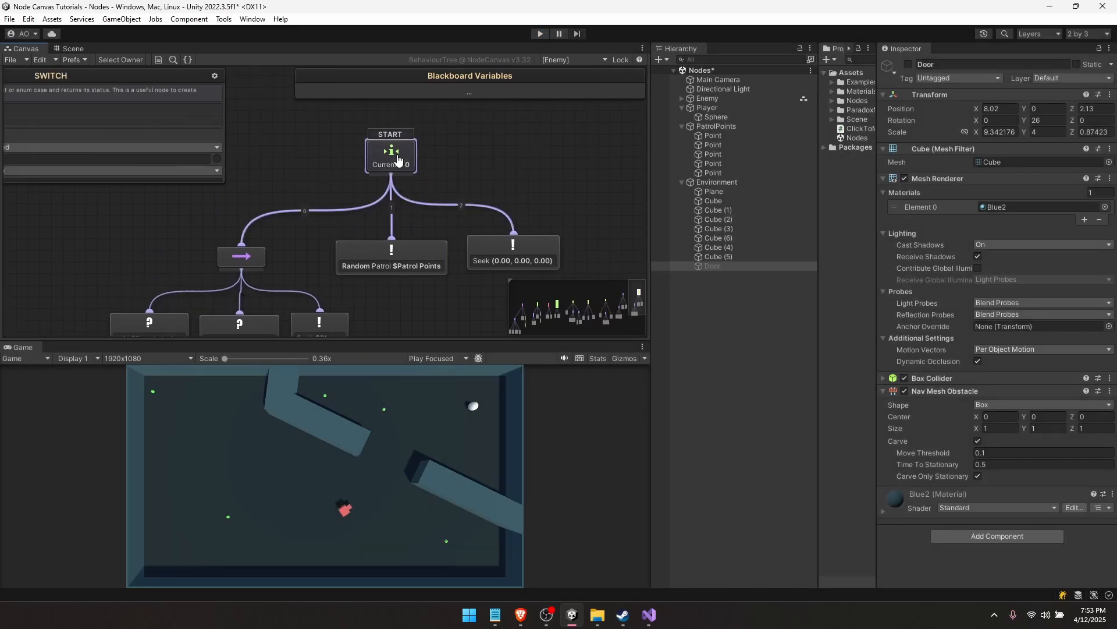
pyautogui.moveTo(443, 164); pyautogui.dragTo(470, 194, button='middle')
pyautogui.click(470, 179)
pyautogui.click(422, 189)
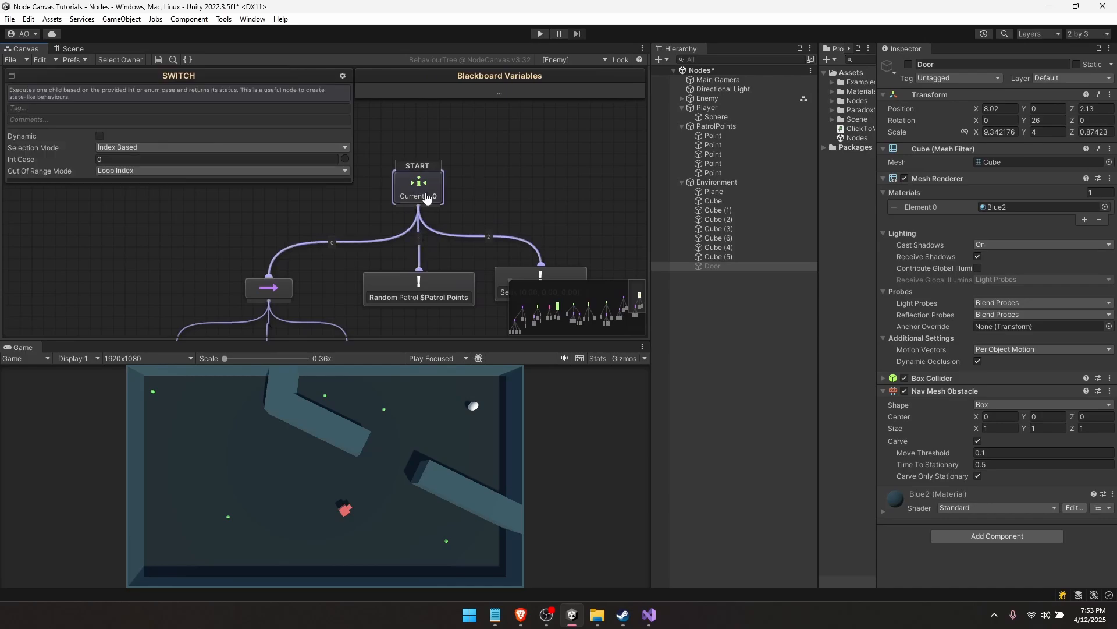
pyautogui.click(488, 159)
pyautogui.click(422, 183)
pyautogui.click(347, 158)
pyautogui.click(254, 159)
pyautogui.moveTo(146, 198)
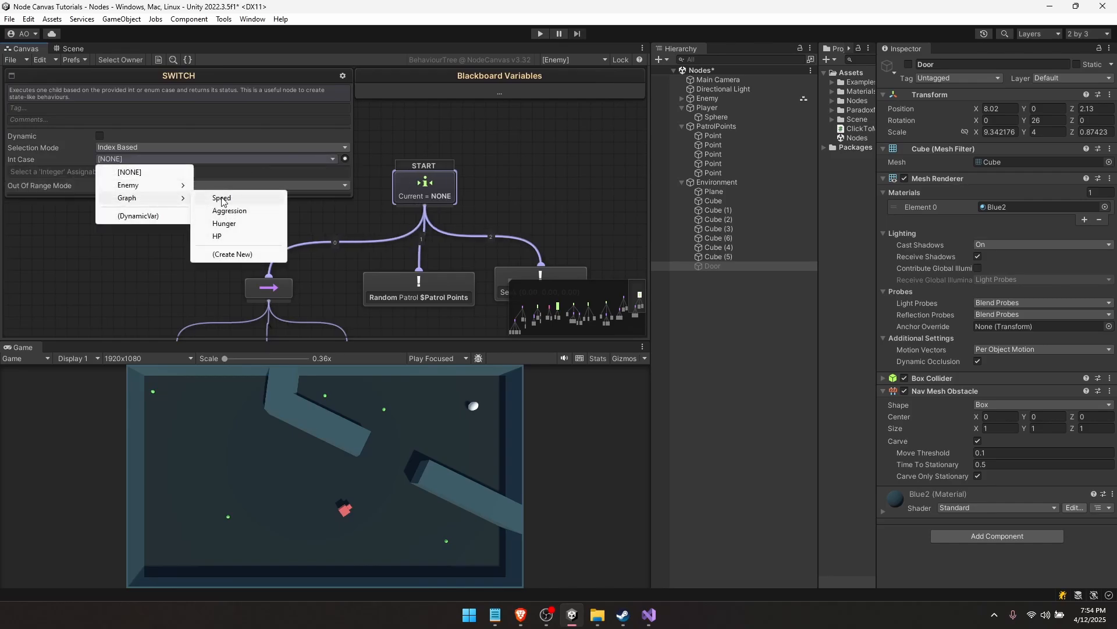
pyautogui.click(232, 254)
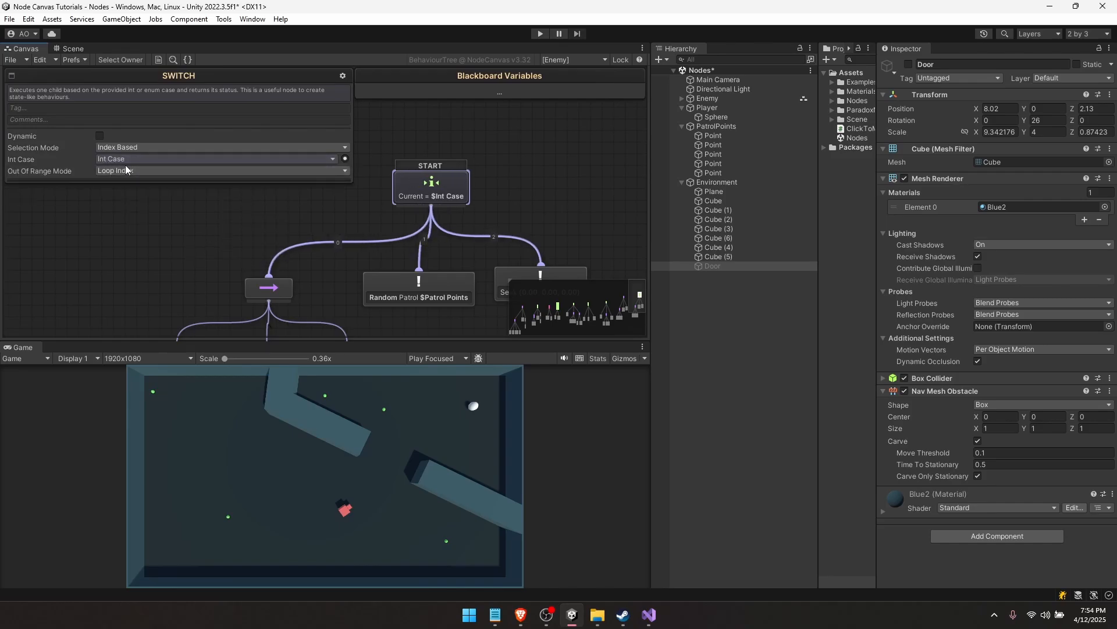
# Rename the new graph blackboard variable to State and mark it as Exposed Public
pyautogui.click(519, 89)
pyautogui.click(416, 243)
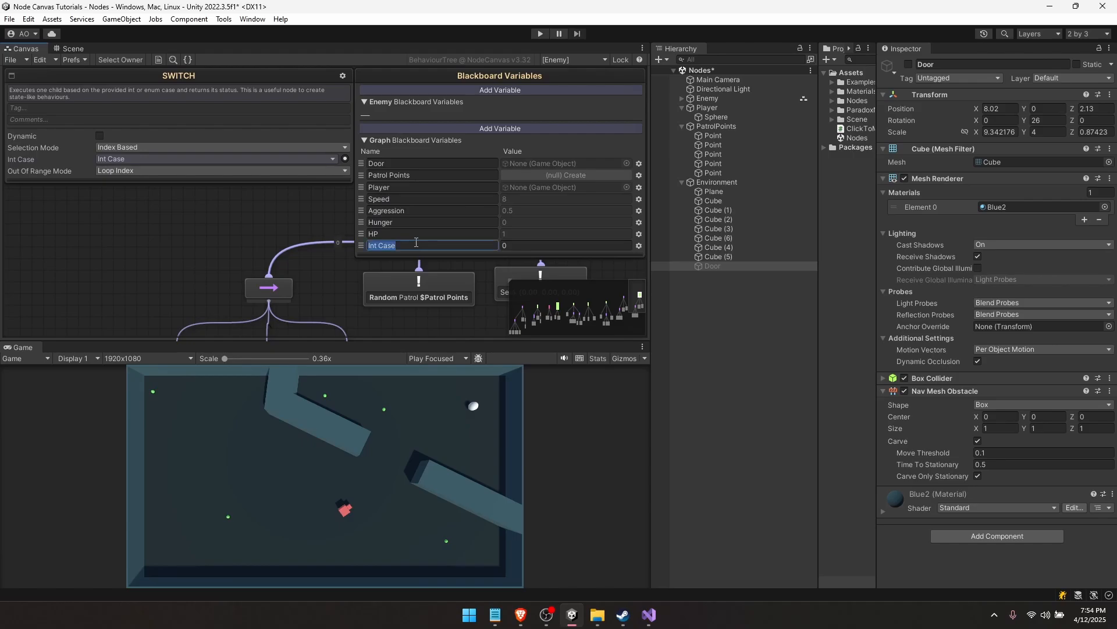
pyautogui.write('State')
pyautogui.press('Return')
pyautogui.click(639, 246)
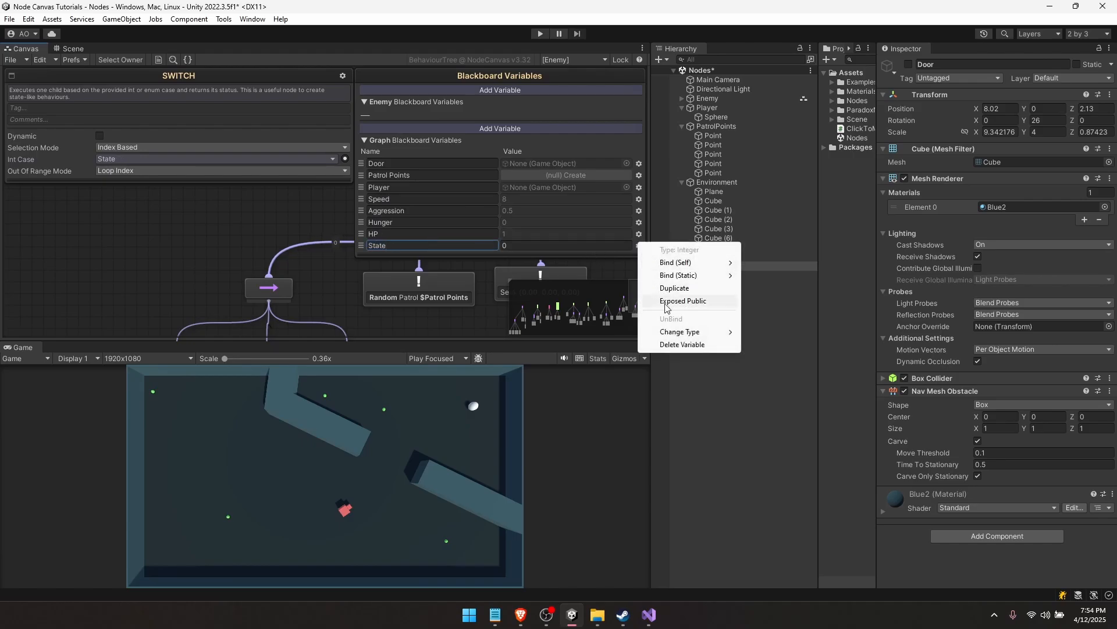
pyautogui.click(675, 301)
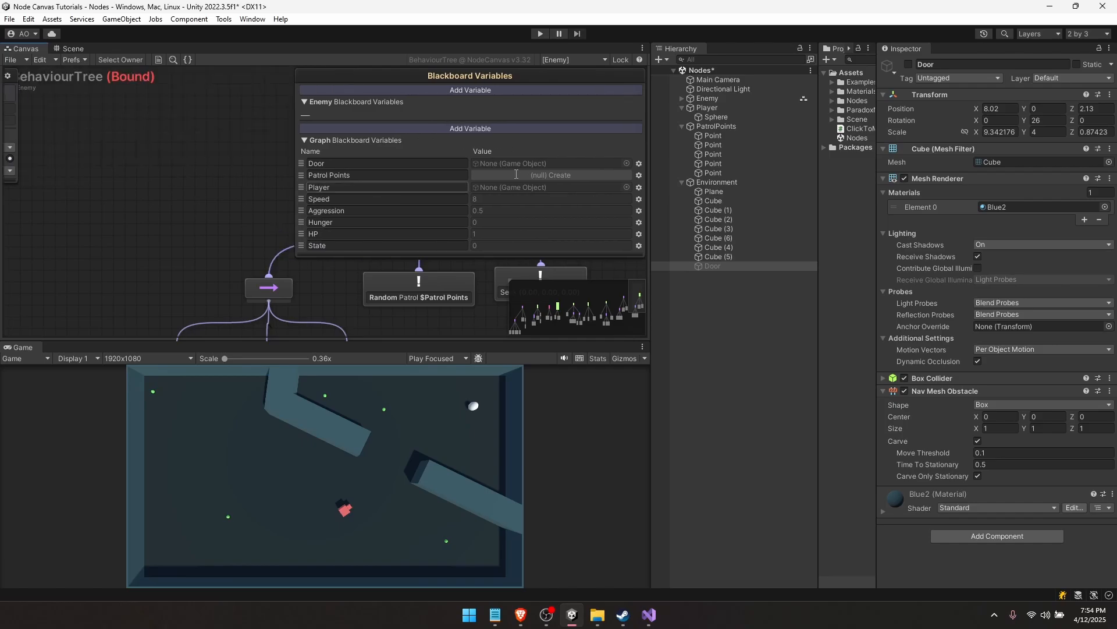
# Enable the override of the exposed State variable on the Enemy's Behaviour Tree Owner
pyautogui.click(707, 98)
pyautogui.scroll(-5, 1010, 374)
pyautogui.scroll(-4, 1010, 385)
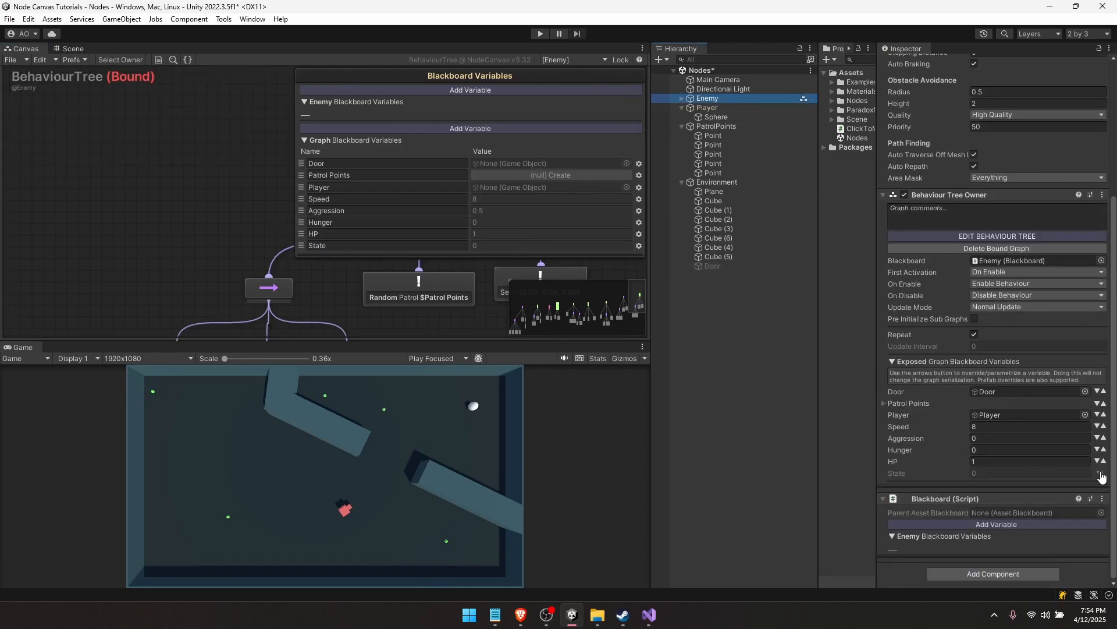
pyautogui.click(985, 473)
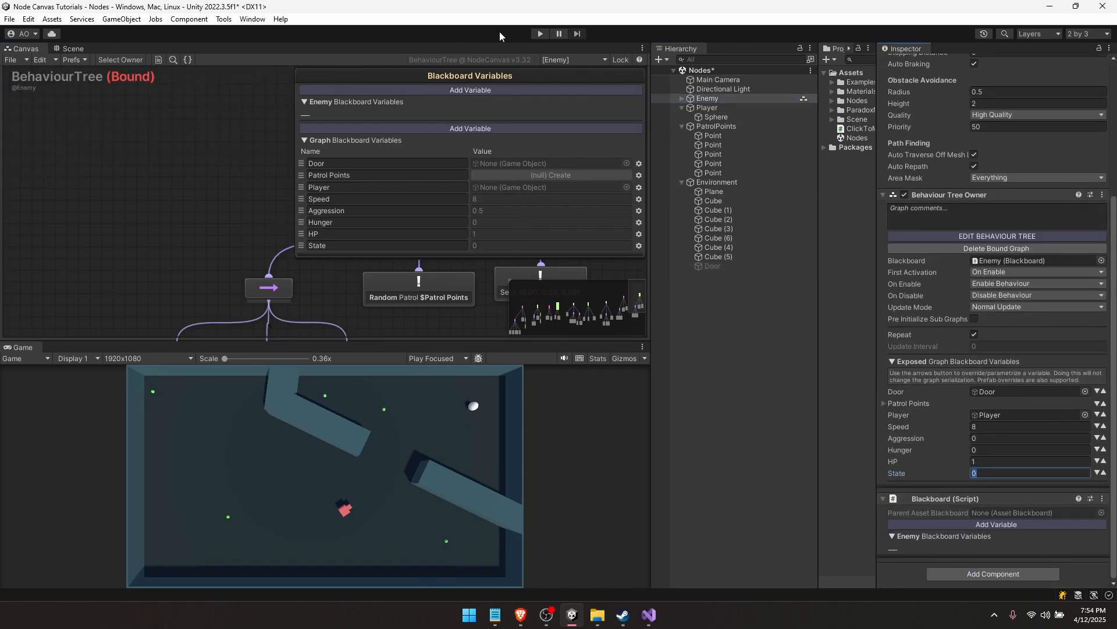
# Run the scene, set the Enemy's exposed State variable to 2, 1 and 0 in turn to compare the executed branches, and stop it
pyautogui.hotkey('ctrl', 'p')
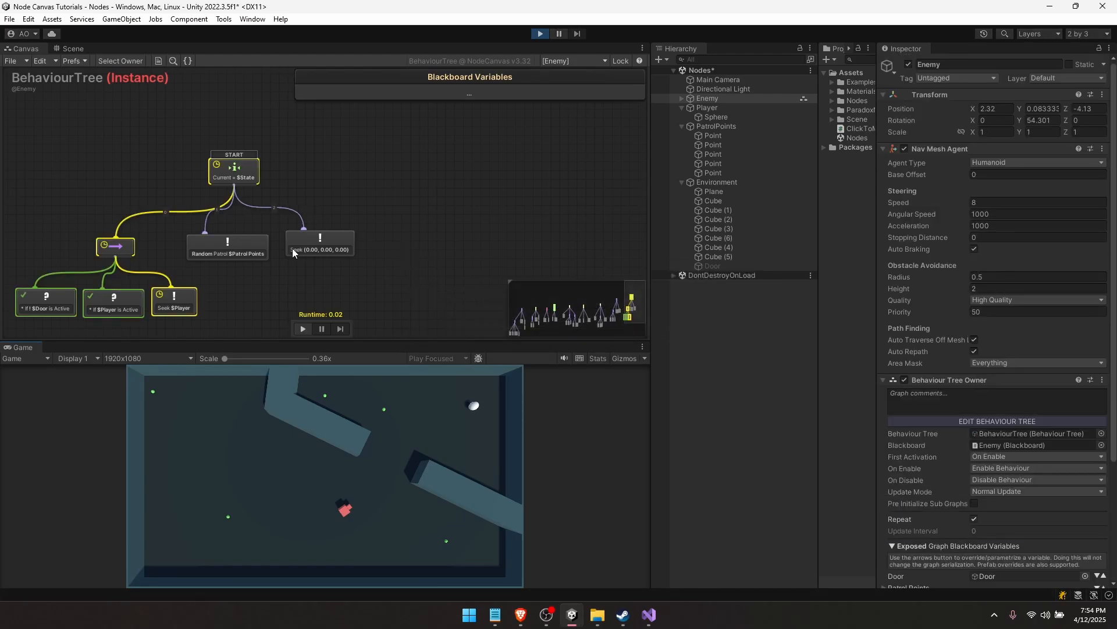
pyautogui.moveTo(293, 248); pyautogui.dragTo(517, 212, button='middle')
pyautogui.scroll(-6, 977, 355)
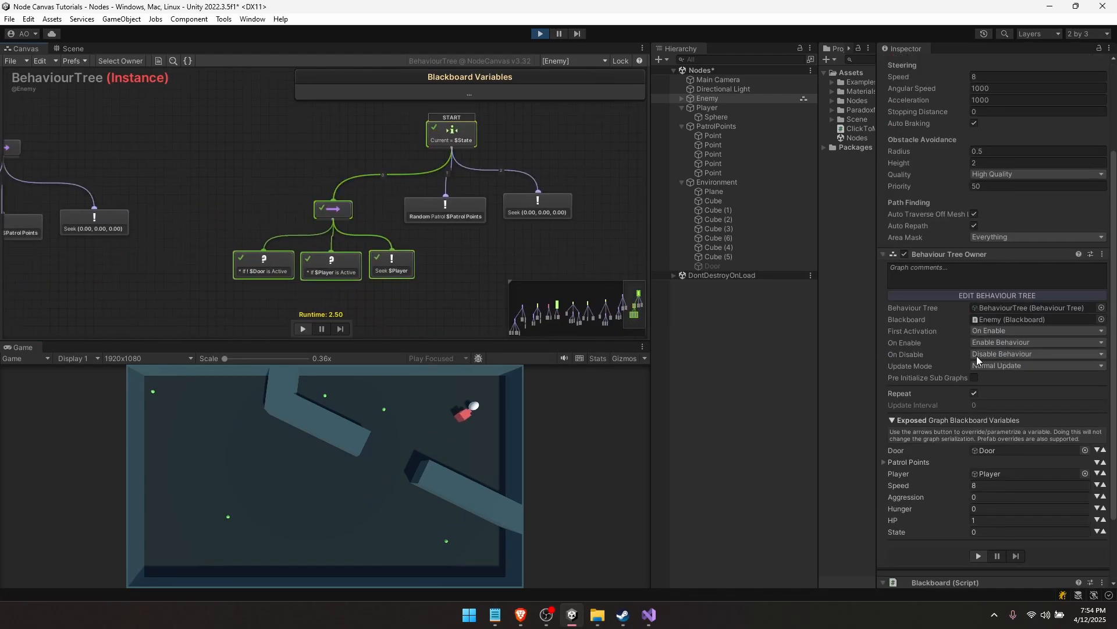
pyautogui.click(987, 470)
pyautogui.write('2')
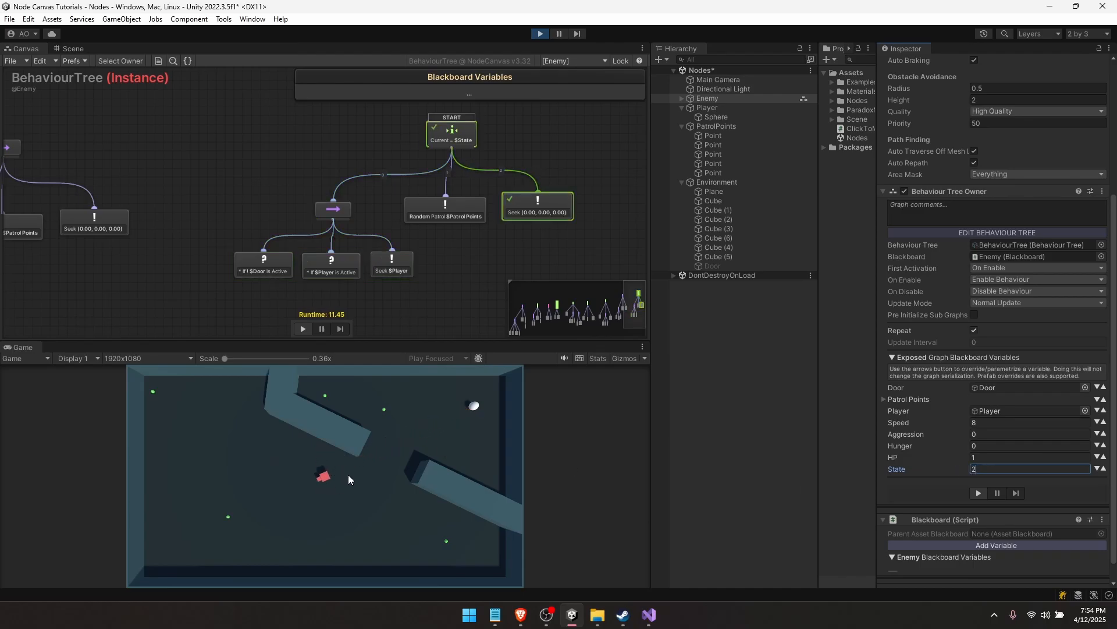
pyautogui.write('1')
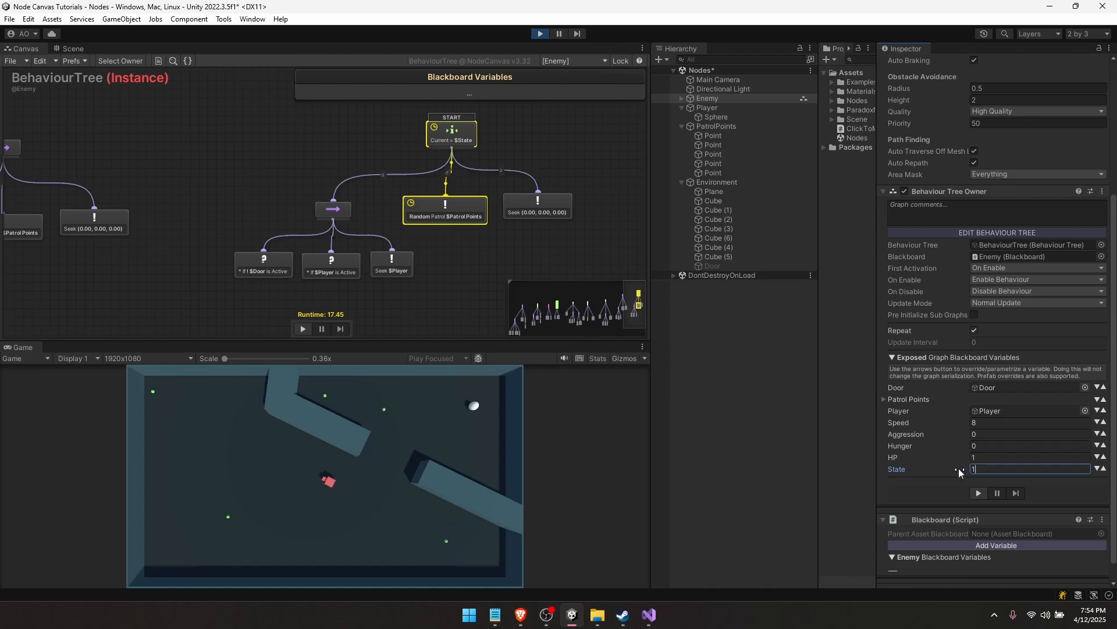
pyautogui.moveTo(959, 468)
pyautogui.mouseDown()
pyautogui.moveTo(987, 468)
pyautogui.moveTo(955, 473)
pyautogui.moveTo(966, 470)
pyautogui.mouseUp()
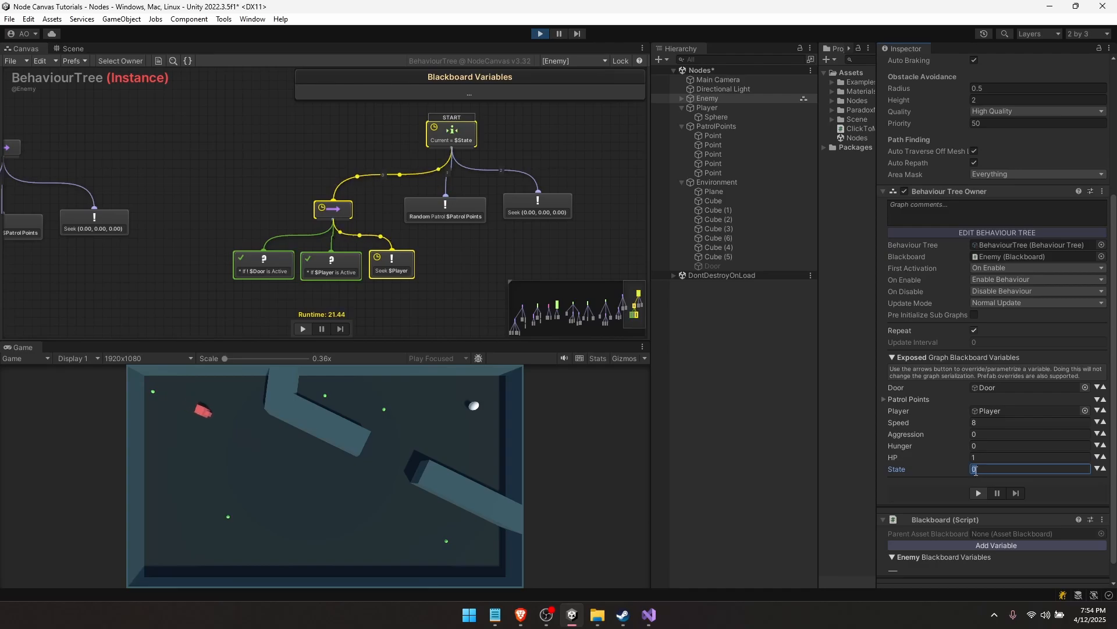
pyautogui.click(539, 33)
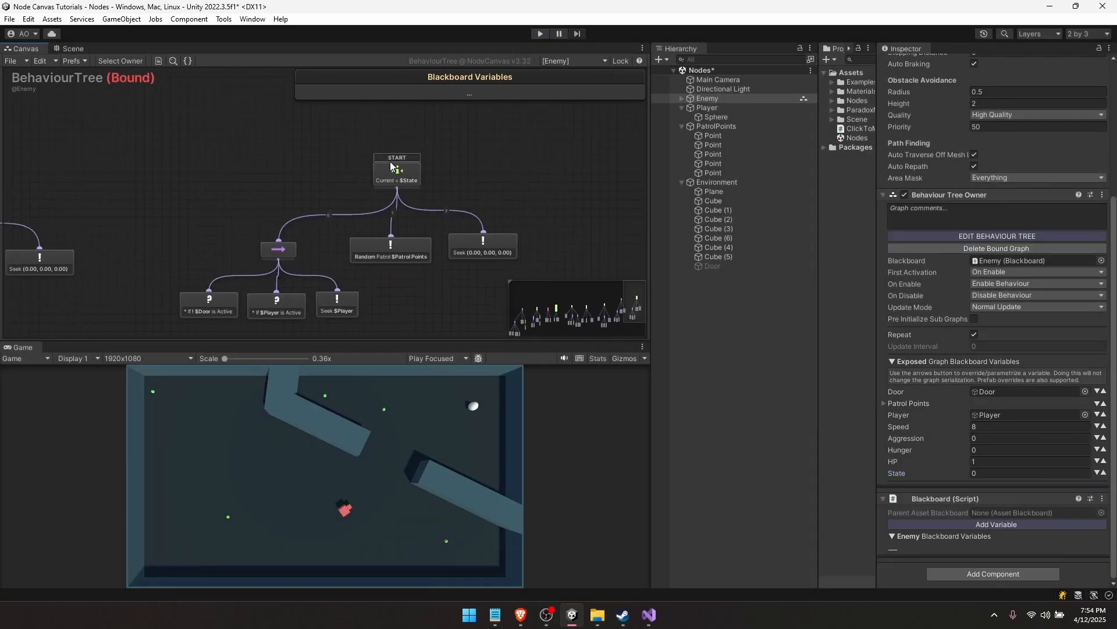
# Set the Switch node's Selection Mode to Enum Based and link its Enum Case to a newly created graph blackboard variable
pyautogui.click(385, 169)
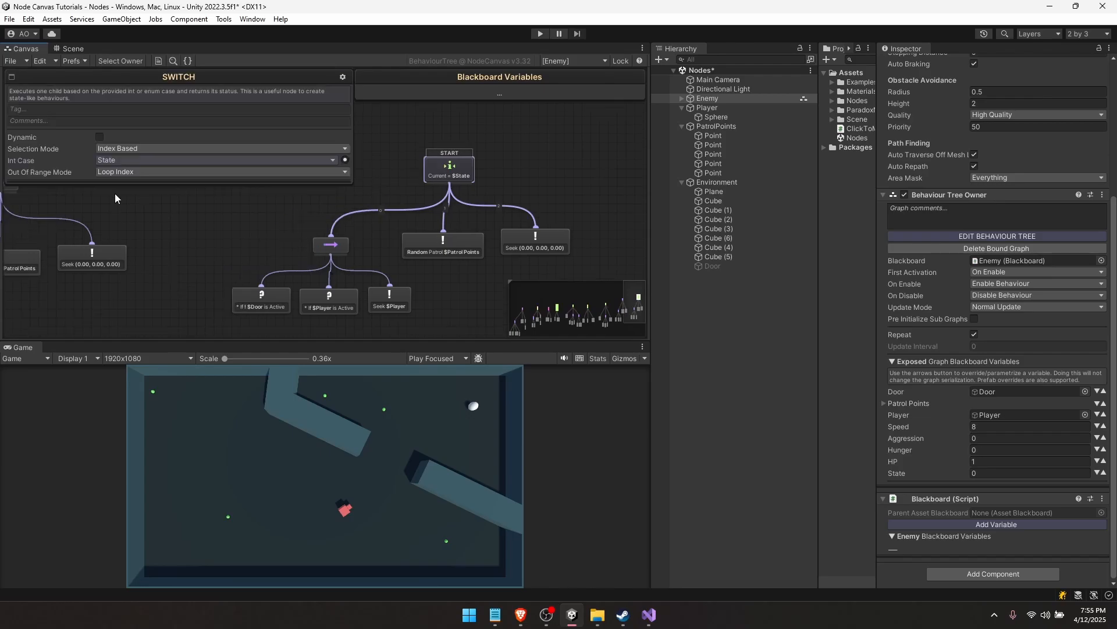
pyautogui.click(117, 150)
pyautogui.click(108, 148)
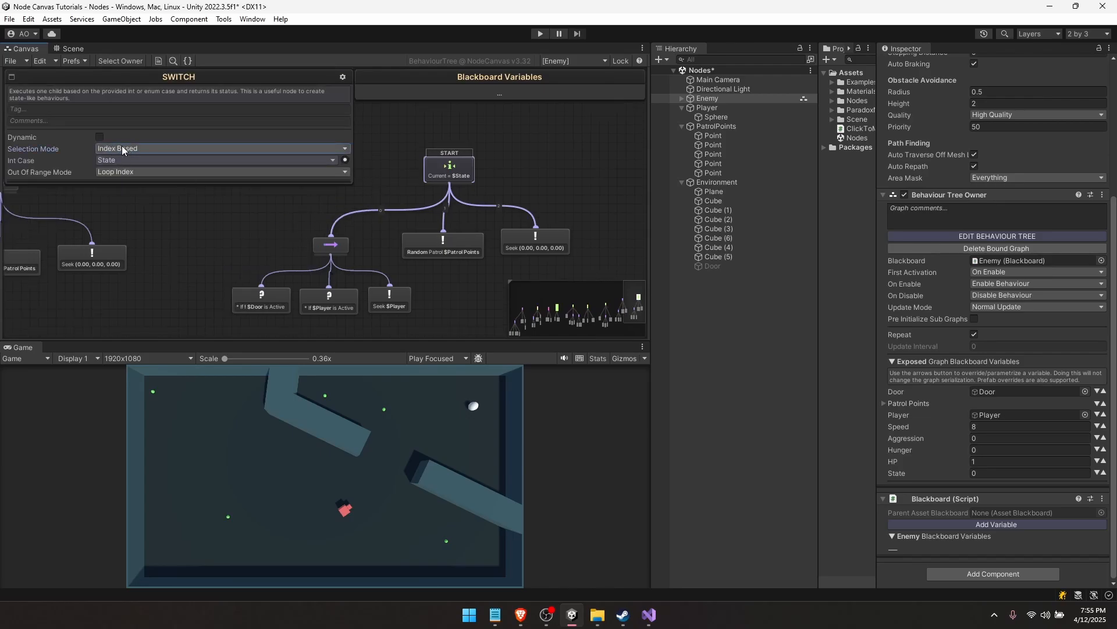
pyautogui.click(110, 147)
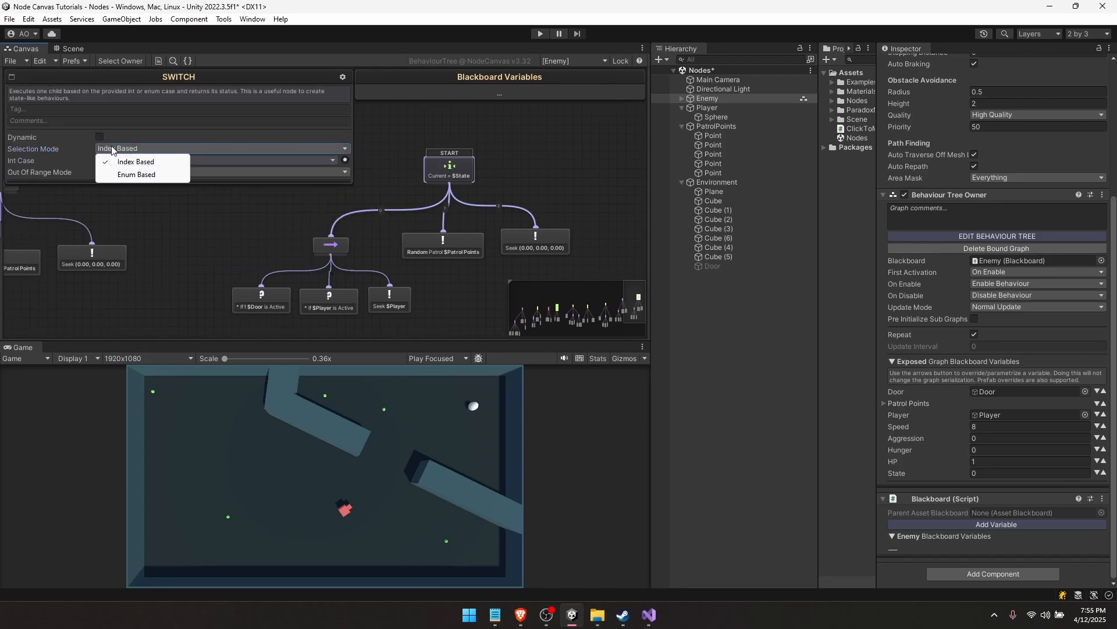
pyautogui.click(134, 175)
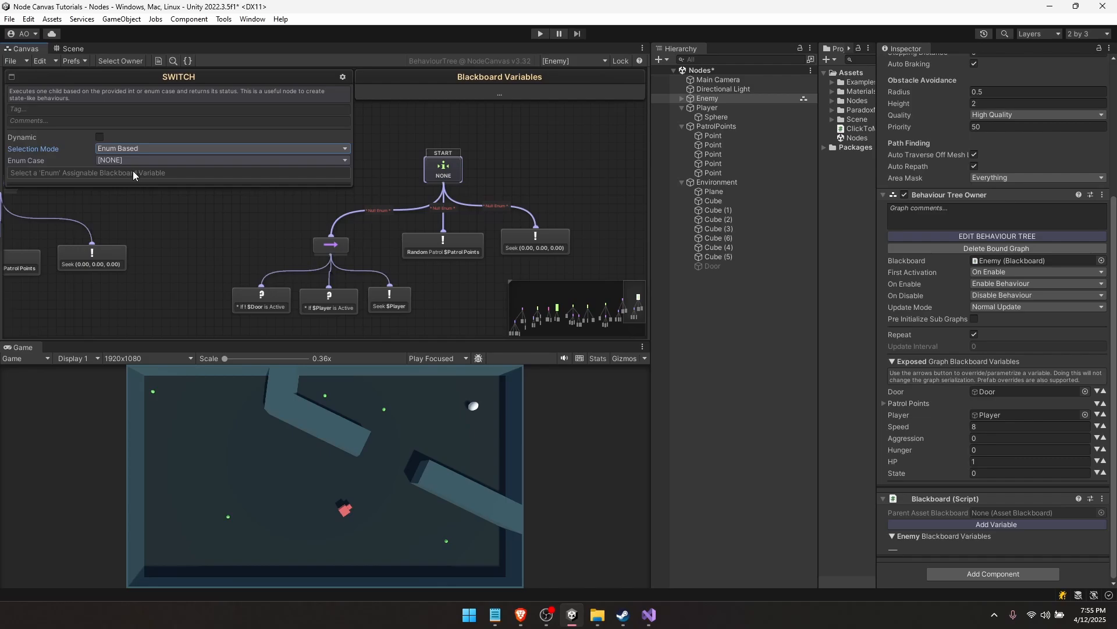
pyautogui.click(133, 173)
pyautogui.moveTo(128, 198)
pyautogui.click(220, 259)
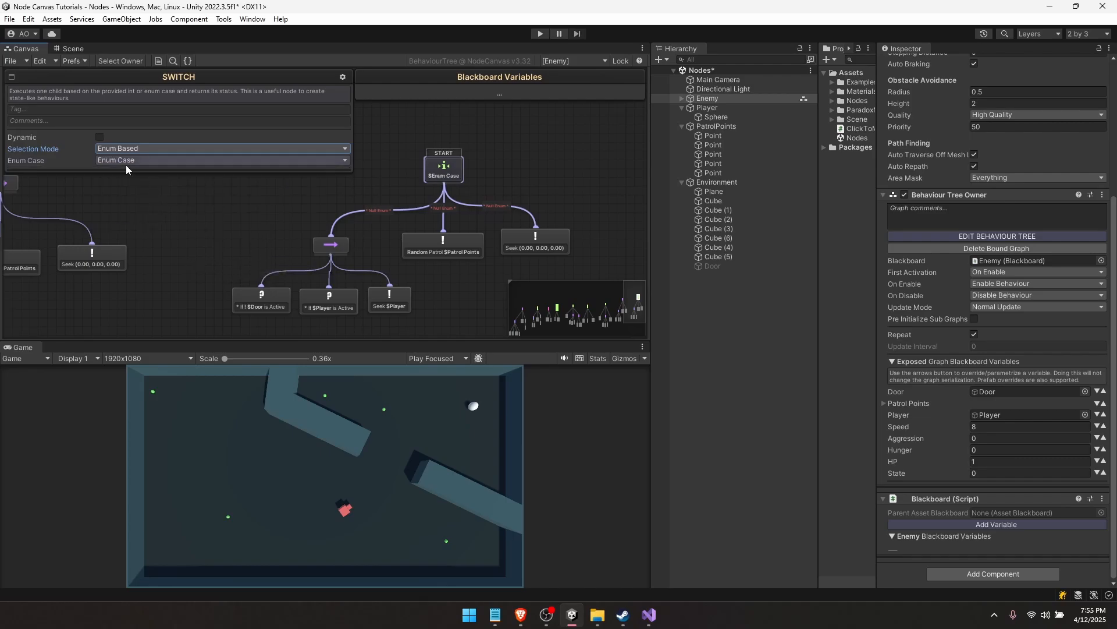
# Browse the derived types offered for the Enum Case blackboard variable and close the list without choosing one
pyautogui.click(522, 261)
pyautogui.click(508, 263)
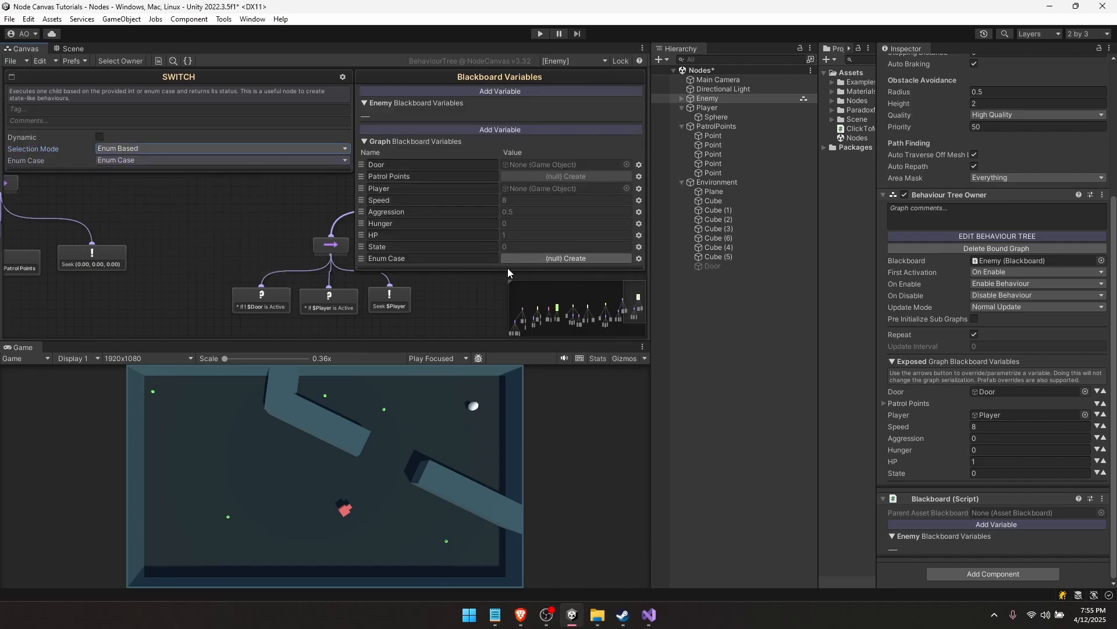
pyautogui.click(547, 260)
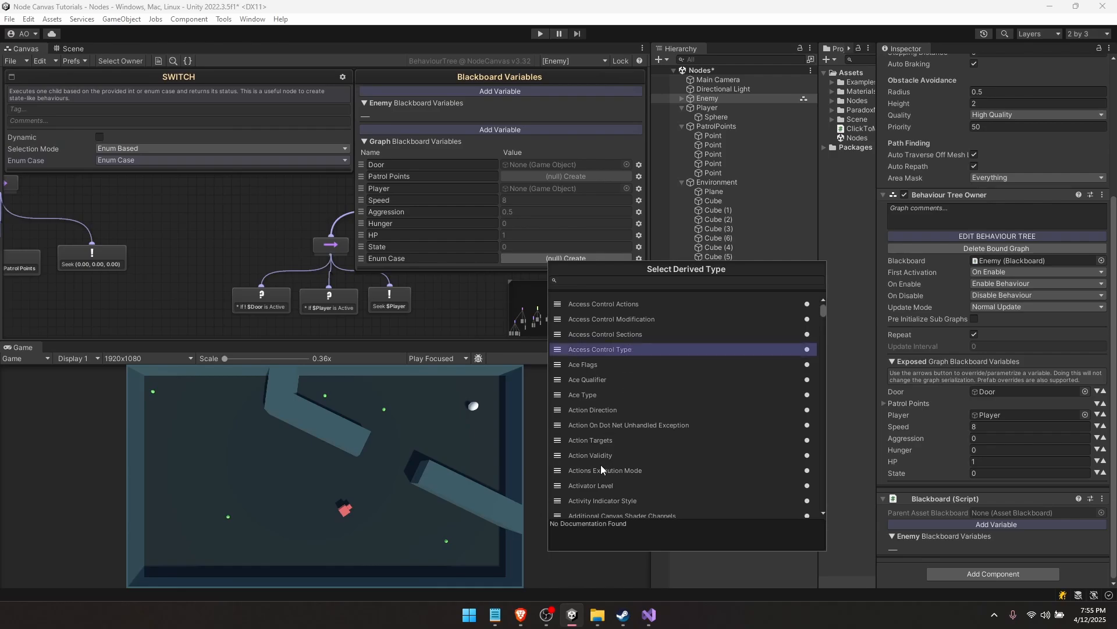
pyautogui.scroll(-4, 623, 465)
pyautogui.scroll(-5, 605, 430)
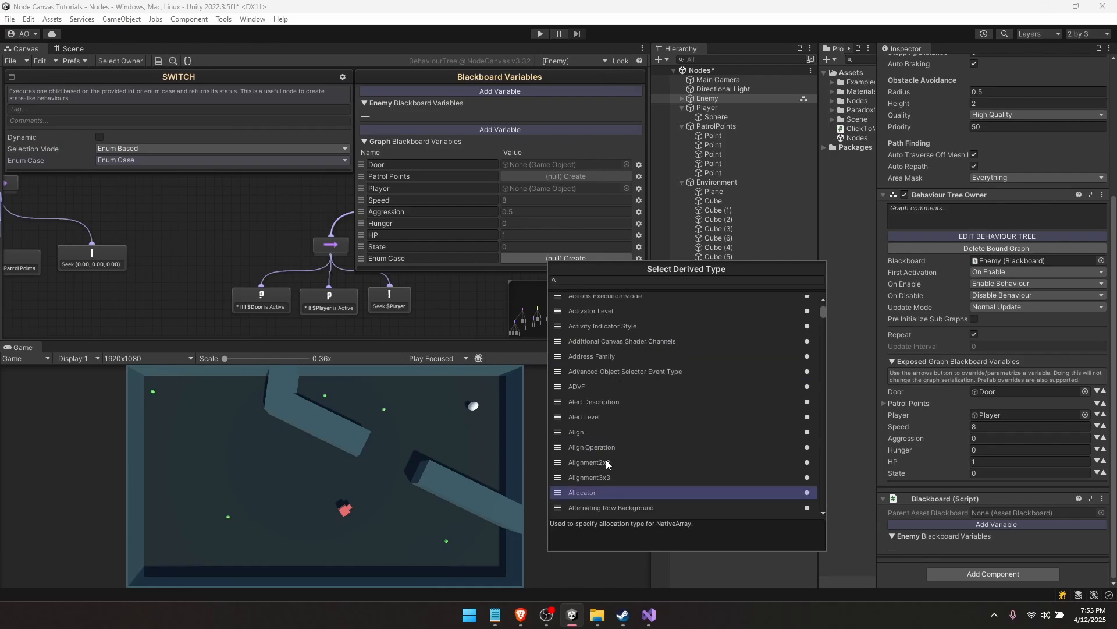
pyautogui.scroll(9, 611, 401)
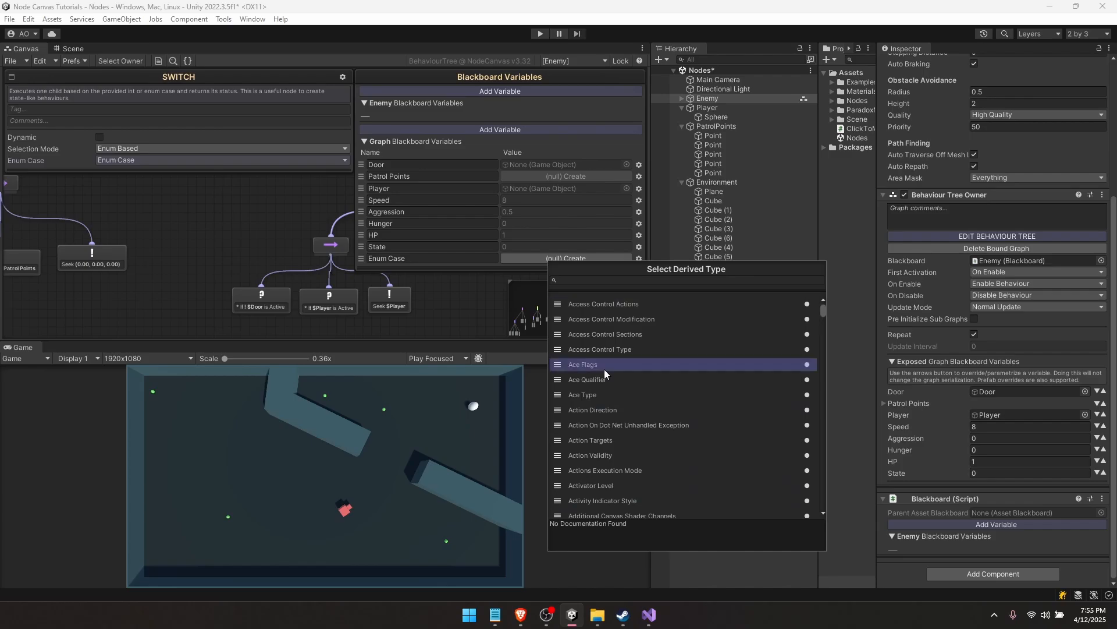
pyautogui.moveTo(822, 312); pyautogui.dragTo(819, 534)
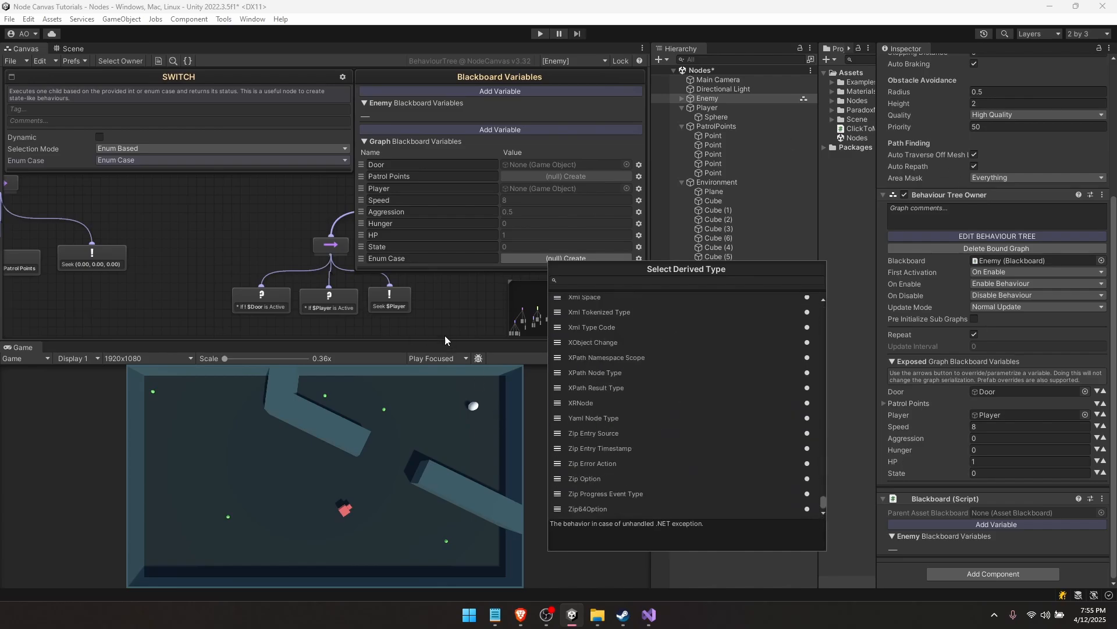
pyautogui.click(235, 228)
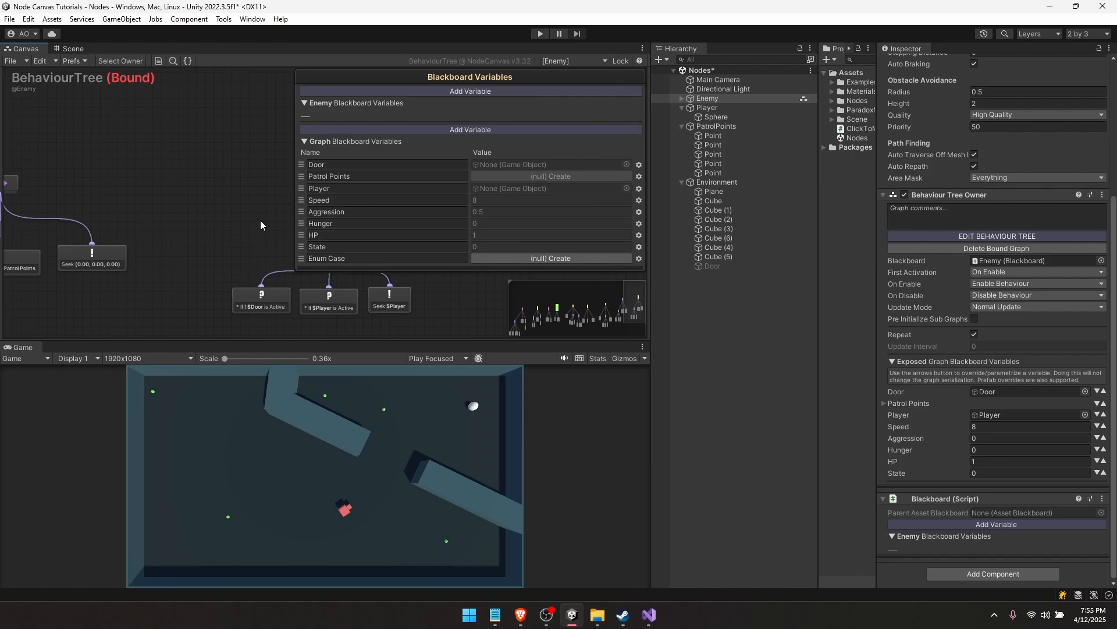
pyautogui.moveTo(260, 220); pyautogui.dragTo(148, 261, button='middle')
pyautogui.scroll(-2, 191, 250)
pyautogui.scroll(2, 191, 249)
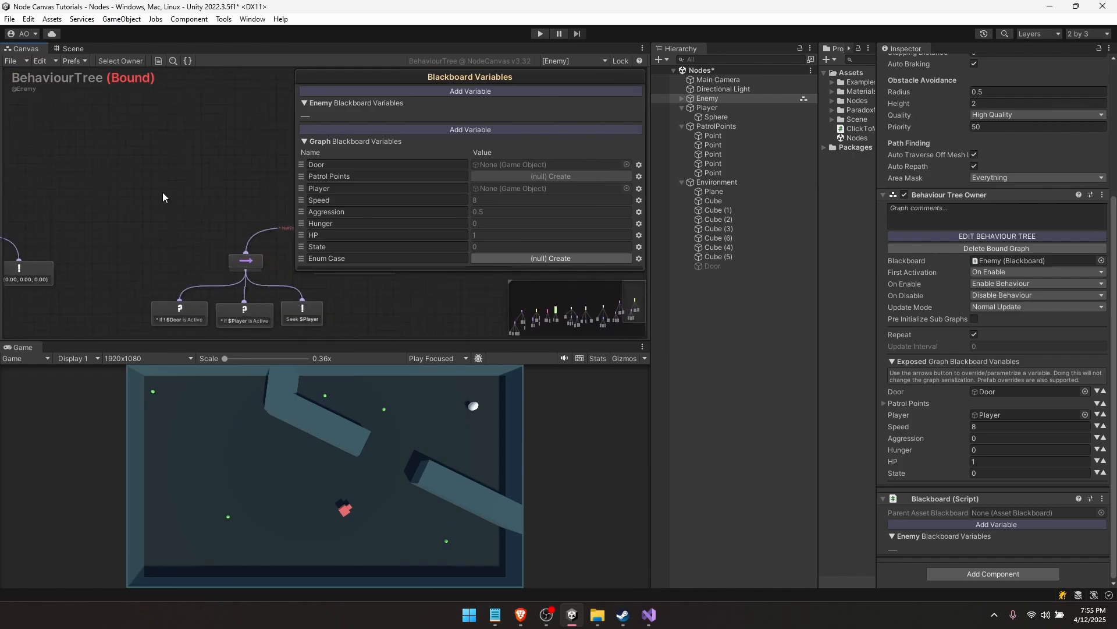
pyautogui.moveTo(232, 238); pyautogui.dragTo(162, 256, button='middle')
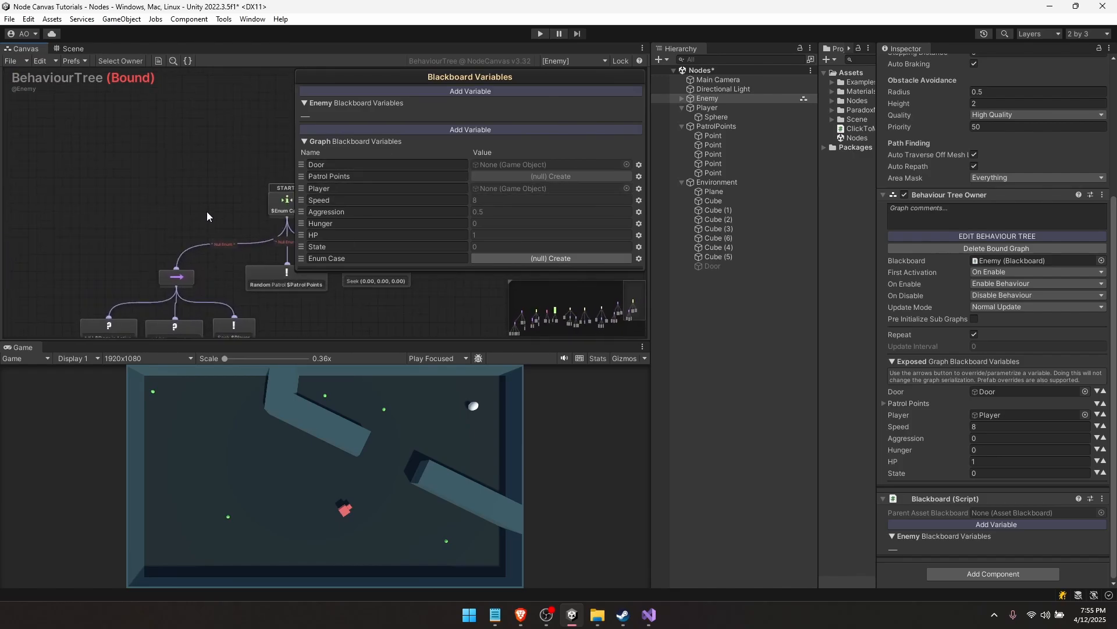
pyautogui.scroll(1, 207, 212)
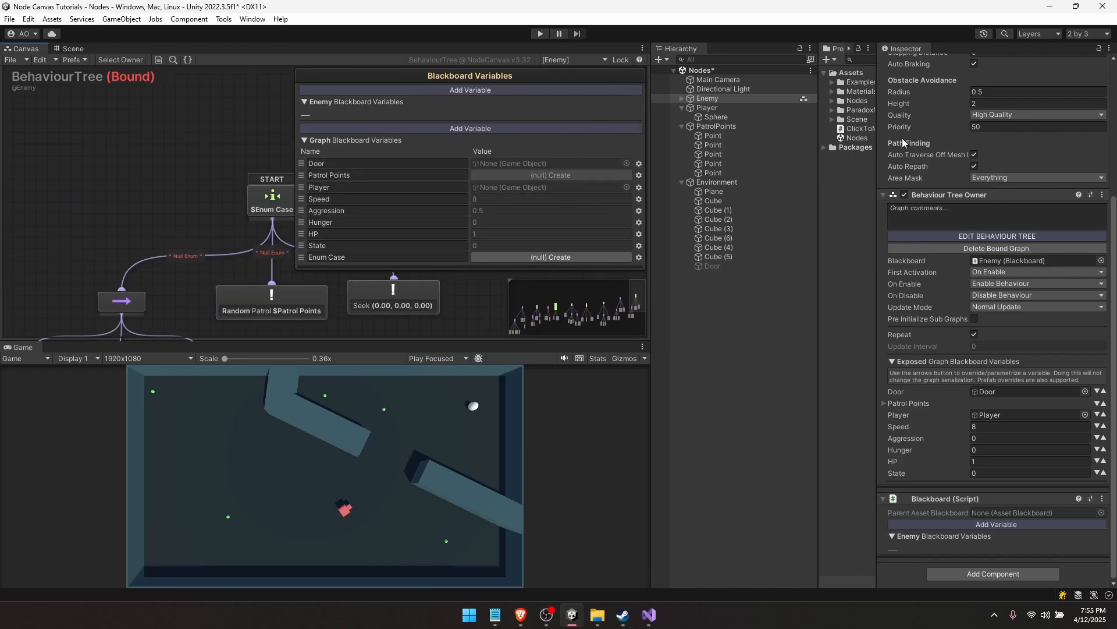
# Create a new C# script named MyEnum in the Assets folder
pyautogui.rightClick(840, 76)
pyautogui.moveTo(855, 77)
pyautogui.click(774, 84)
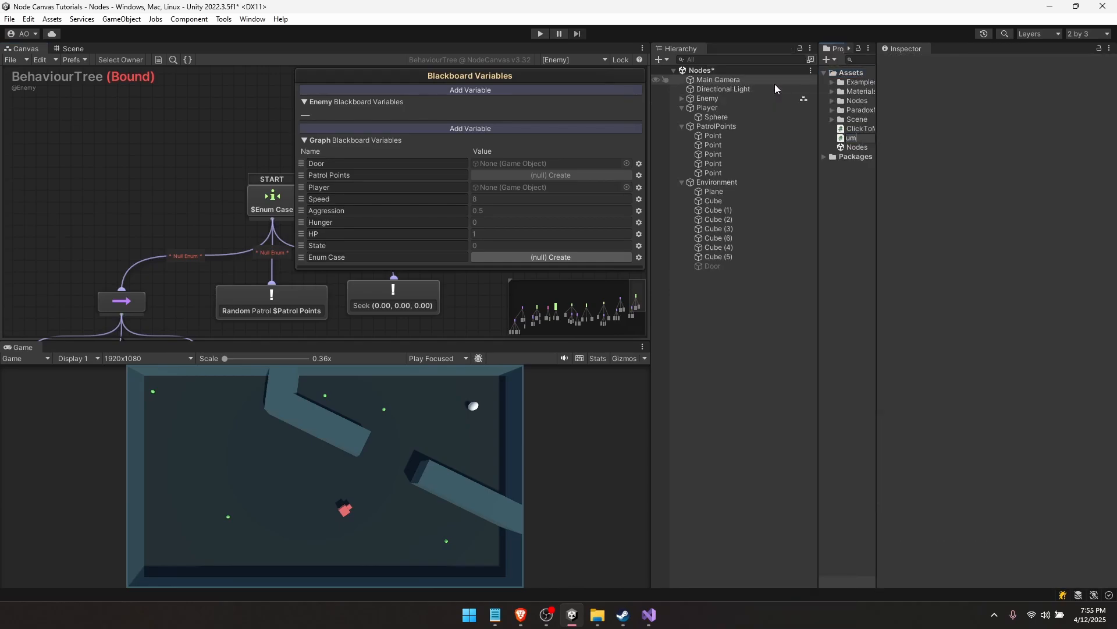
pyautogui.write('MyEnum')
pyautogui.press('Return')
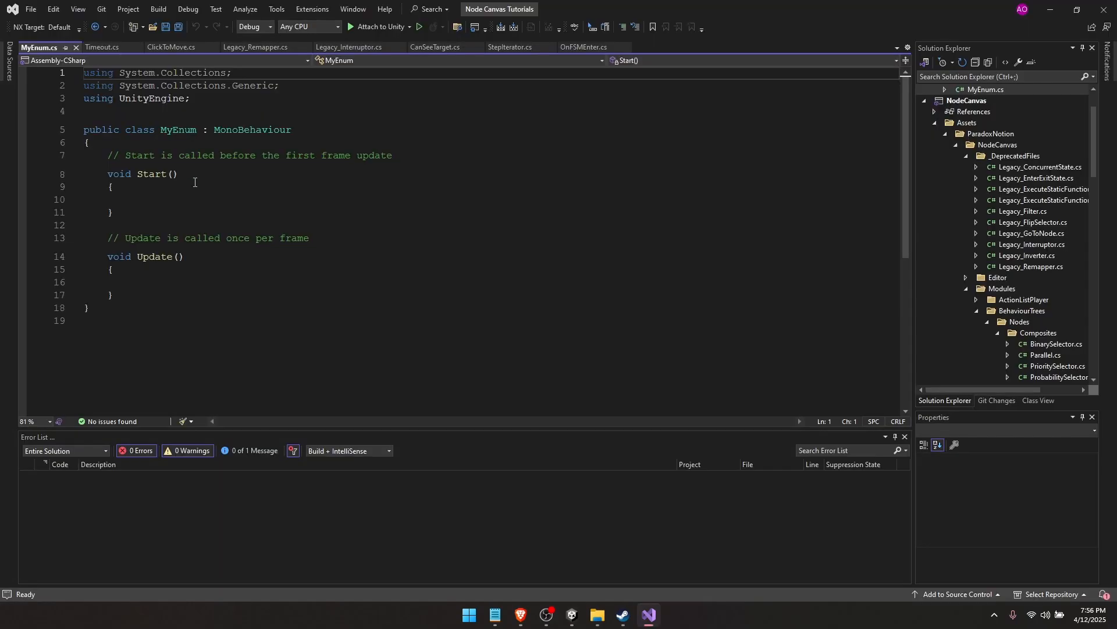
# Declare a public enum MonsterState with the values Idle, Aggressive and Hungry inside the MyEnum class
pyautogui.click(218, 146)
pyautogui.press('Return')
pyautogui.press('Return')
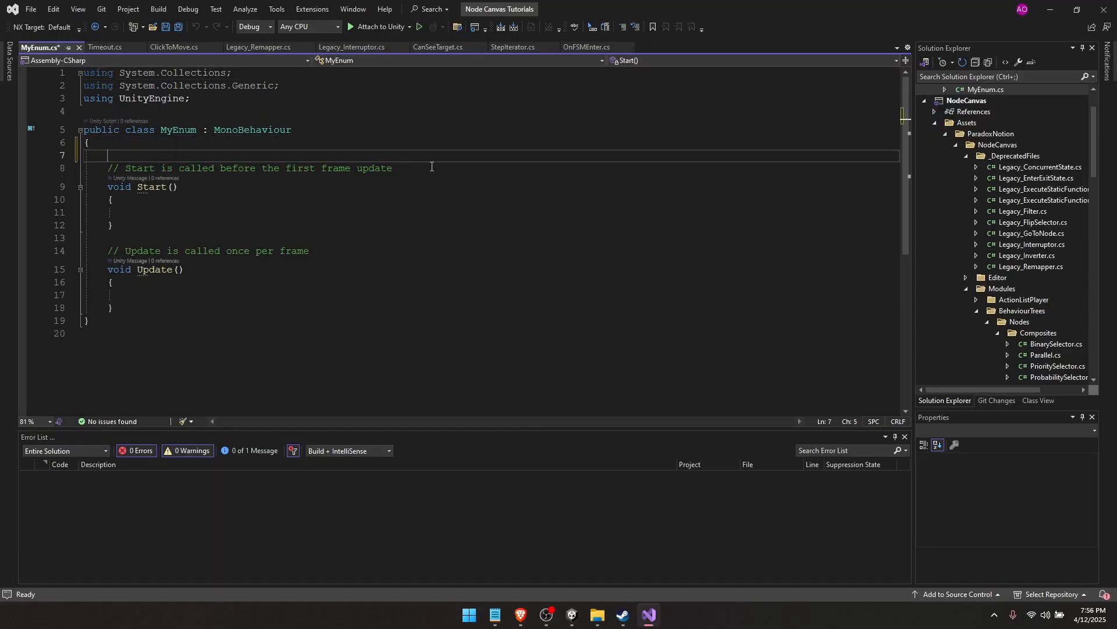
pyautogui.press('Up')
pyautogui.write('public enum ')
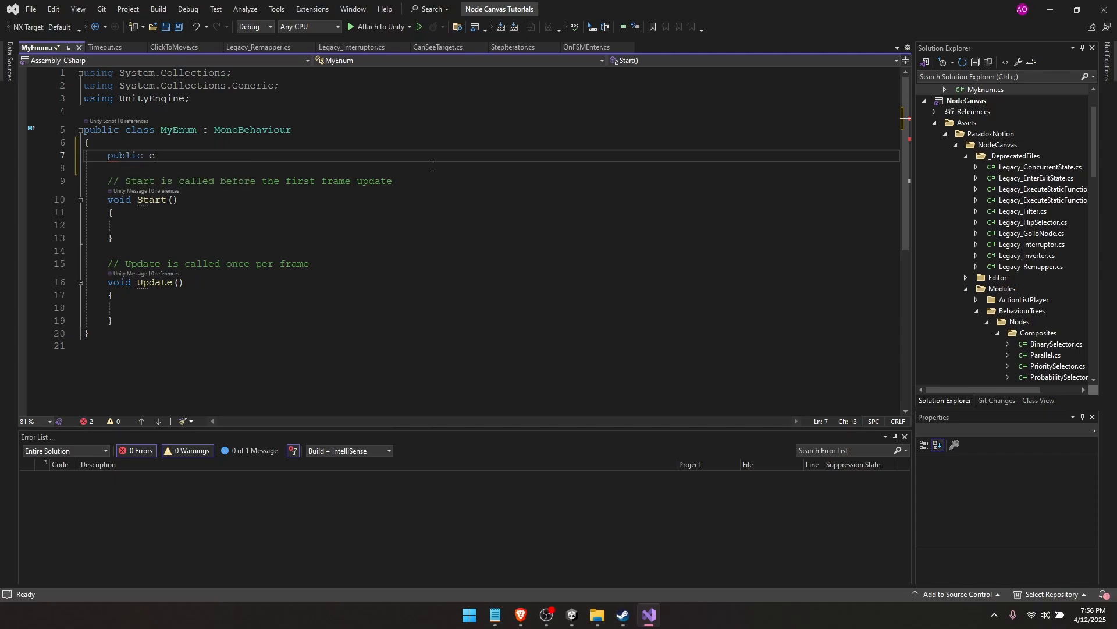
pyautogui.write('MonsterState { A')
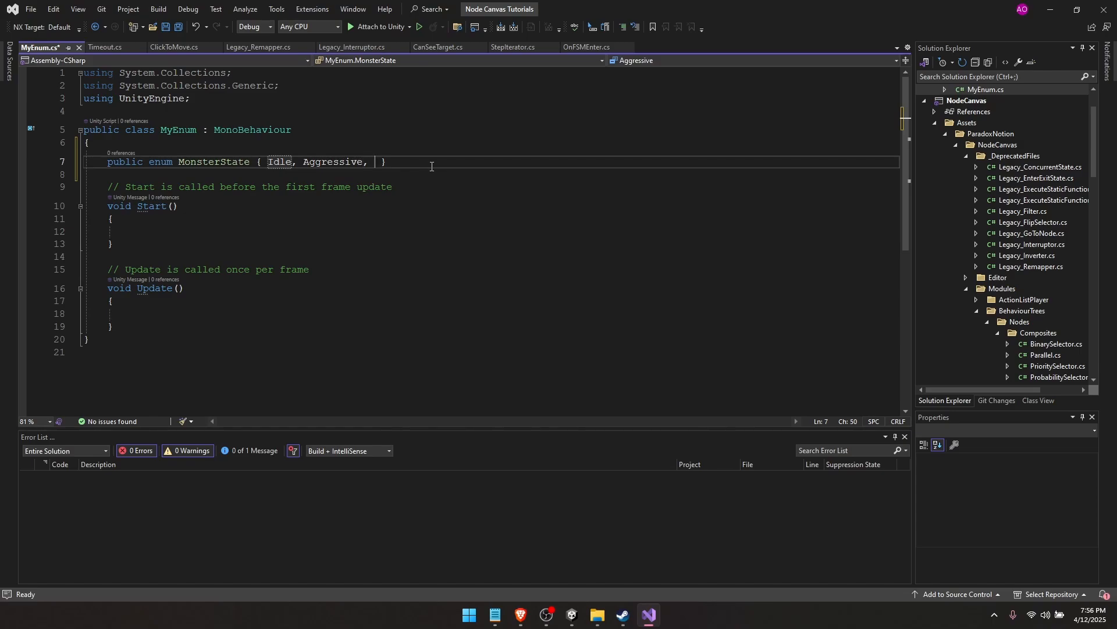
pyautogui.write('Hungry')
pyautogui.press('Down')
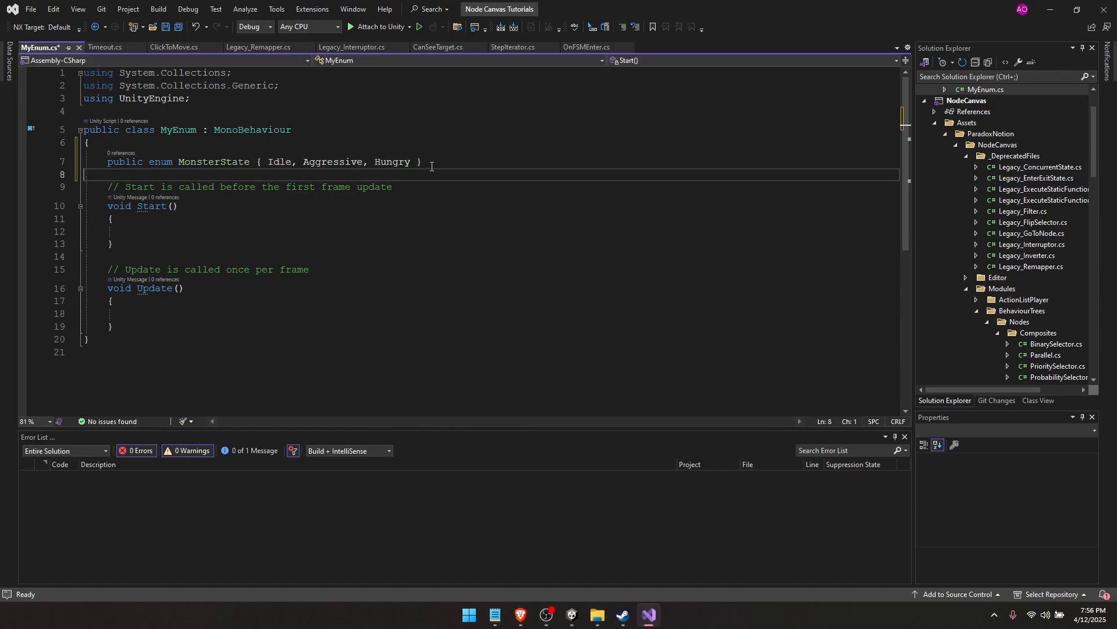
# Delete the Start and Update methods together with their comments from the MyEnum class
pyautogui.hotkey('shift', 'Down')
pyautogui.hotkey('shift', 'Down')
pyautogui.hotkey('shift', 'Down')
pyautogui.hotkey('shift', 'Down')
pyautogui.hotkey('shift', 'Down')
pyautogui.hotkey('shift', 'Down')
pyautogui.hotkey('shift', 'Down')
pyautogui.hotkey('shift', 'Down')
pyautogui.hotkey('shift', 'Down')
pyautogui.hotkey('shift', 'Down')
pyautogui.hotkey('shift', 'Down')
pyautogui.hotkey('shift', 'Down')
pyautogui.press('Delete')
# Move the MonsterState enum declaration out of the MyEnum class to just above it
pyautogui.hotkey('shift', 'Up')
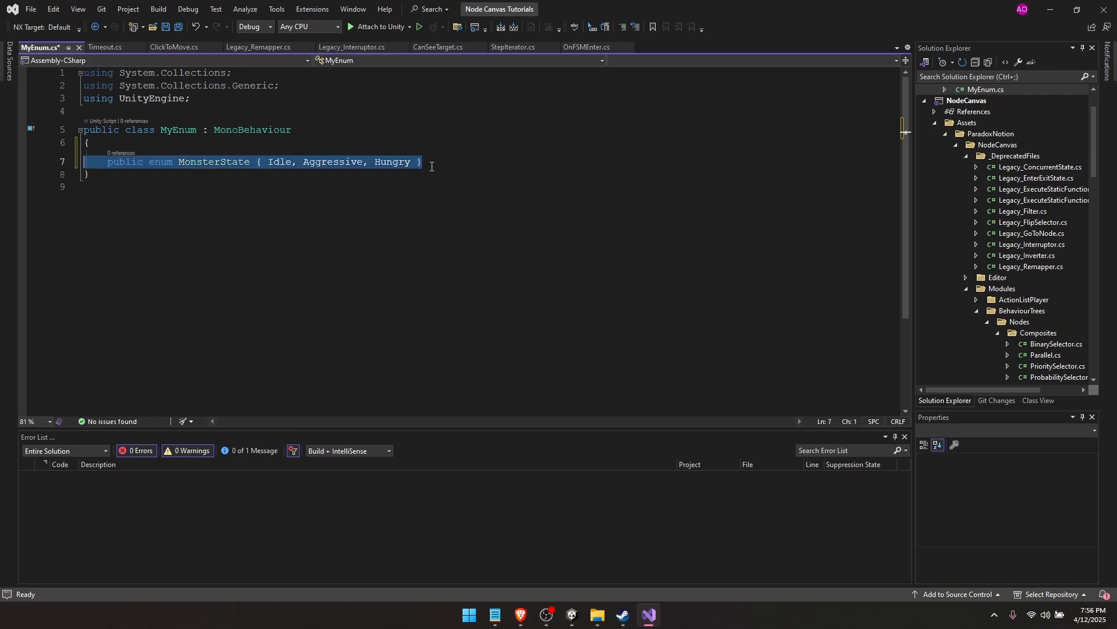
pyautogui.hotkey('ctrl', 'x')
pyautogui.press('Up')
pyautogui.press('Up')
pyautogui.press('Up')
pyautogui.press('Return')
pyautogui.press('Return')
pyautogui.hotkey('ctrl', 'v')
# Delete the empty MyEnum class below the enum declaration
pyautogui.press('Down')
pyautogui.press('Down')
pyautogui.press('Down')
pyautogui.press('Down')
pyautogui.hotkey('shift', 'Up')
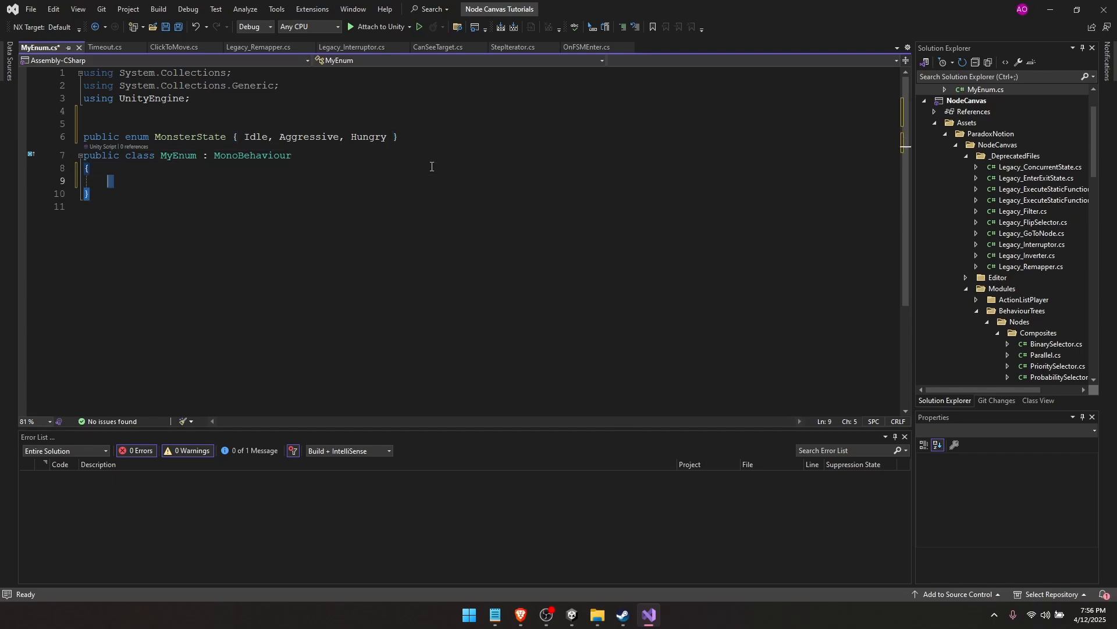
pyautogui.hotkey('shift', 'Up')
pyautogui.hotkey('shift', 'Up')
pyautogui.hotkey('shift', 'Up')
pyautogui.press('Delete')
# Remove the using directives and blank lines above the MonsterState enum and save the script
pyautogui.press('Up')
pyautogui.press('Up')
pyautogui.press('Up')
pyautogui.press('Up')
pyautogui.press('Up')
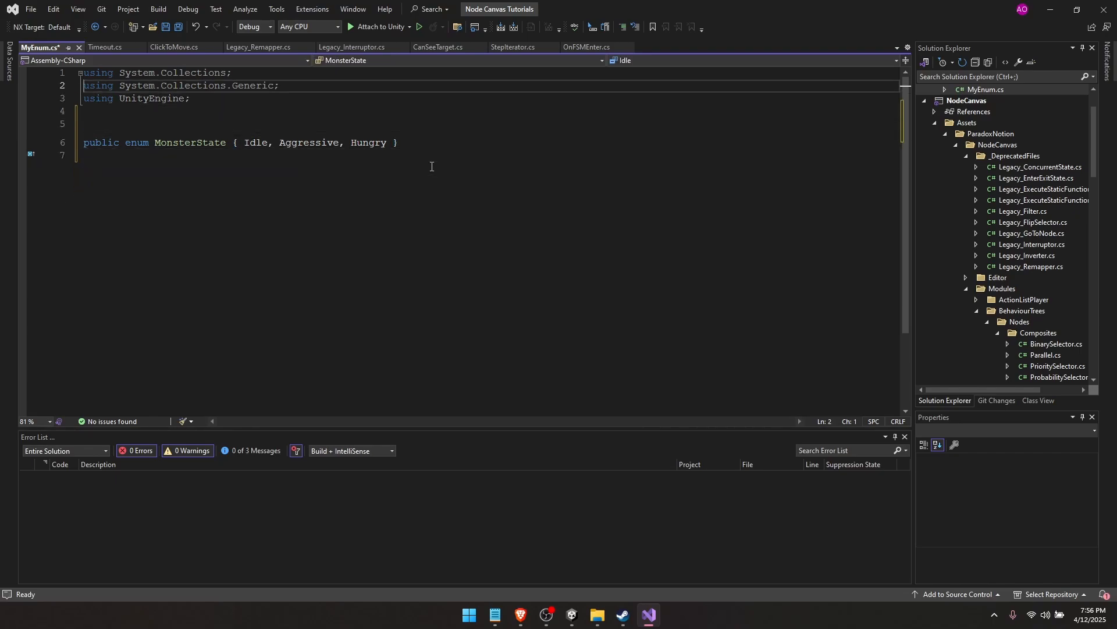
pyautogui.press('Up')
pyautogui.hotkey('shift', 'Down')
pyautogui.hotkey('shift', 'Down')
pyautogui.hotkey('shift', 'Down')
pyautogui.press('Delete')
pyautogui.press('Down')
pyautogui.press('Down')
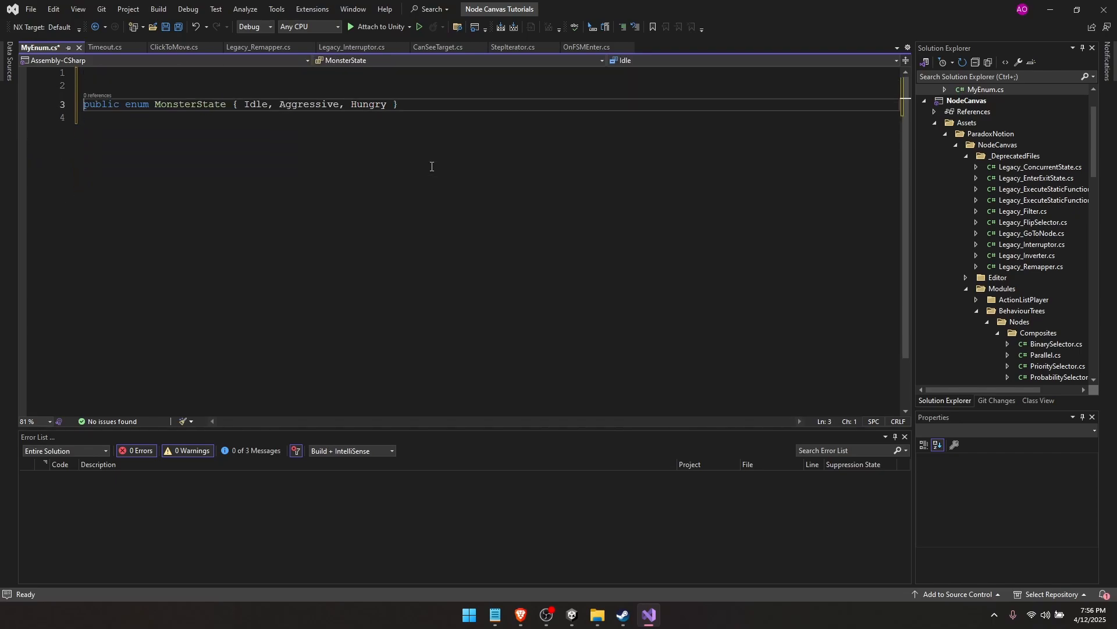
pyautogui.press('BackSpace')
pyautogui.press('BackSpace')
pyautogui.hotkey('ctrl', 's')
pyautogui.click(175, 79)
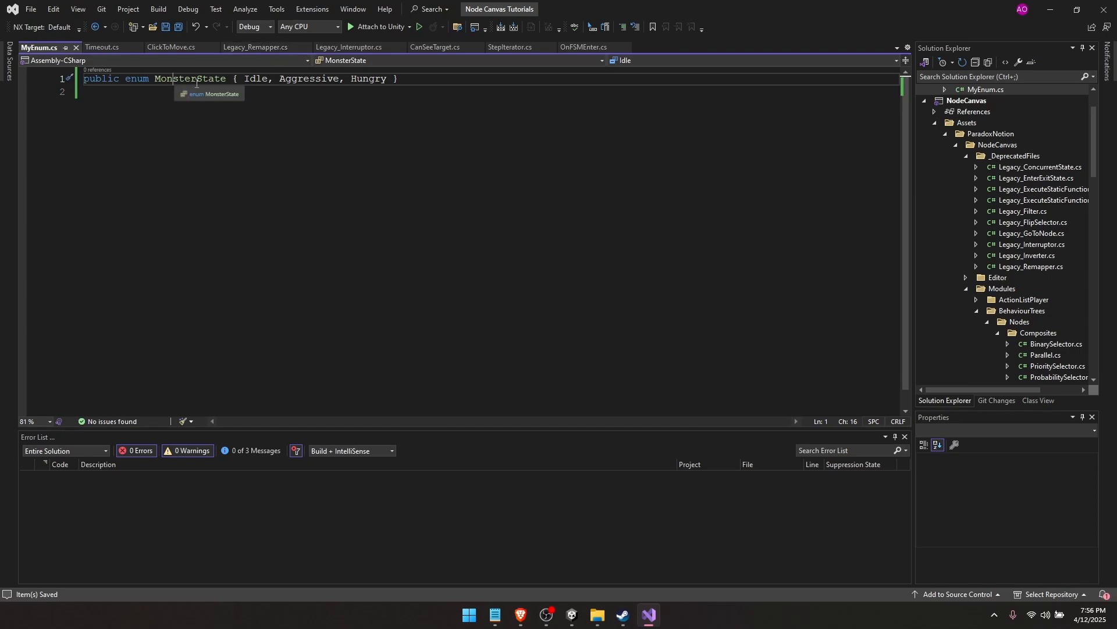
pyautogui.click(249, 89)
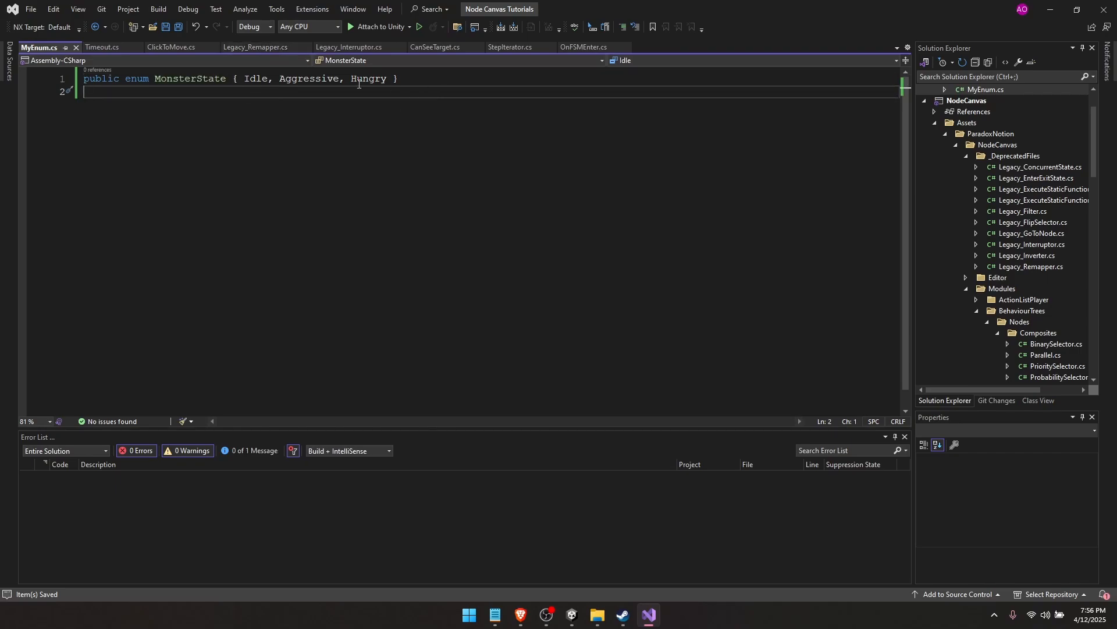
# Close the other open script files, leaving only MyEnum.cs open
pyautogui.middleClick(175, 48)
pyautogui.middleClick(175, 48)
pyautogui.middleClick(175, 48)
pyautogui.middleClick(175, 48)
pyautogui.middleClick(174, 47)
pyautogui.middleClick(174, 48)
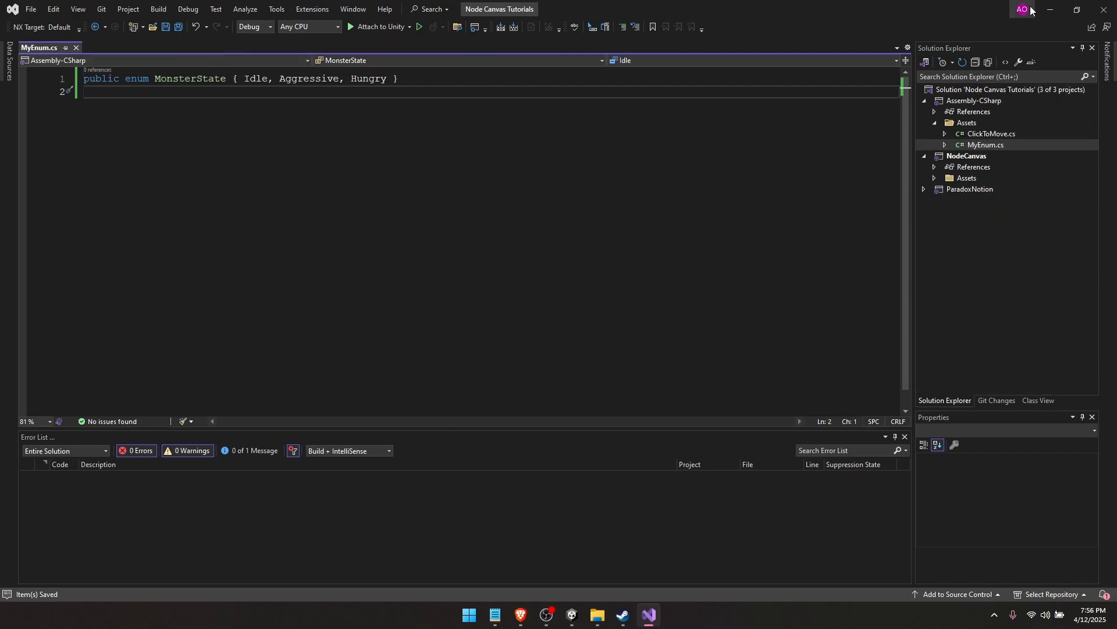
# Switch to Unity and create the Enum Case graph variable's value from the Monster State enum type
pyautogui.click(1049, 10)
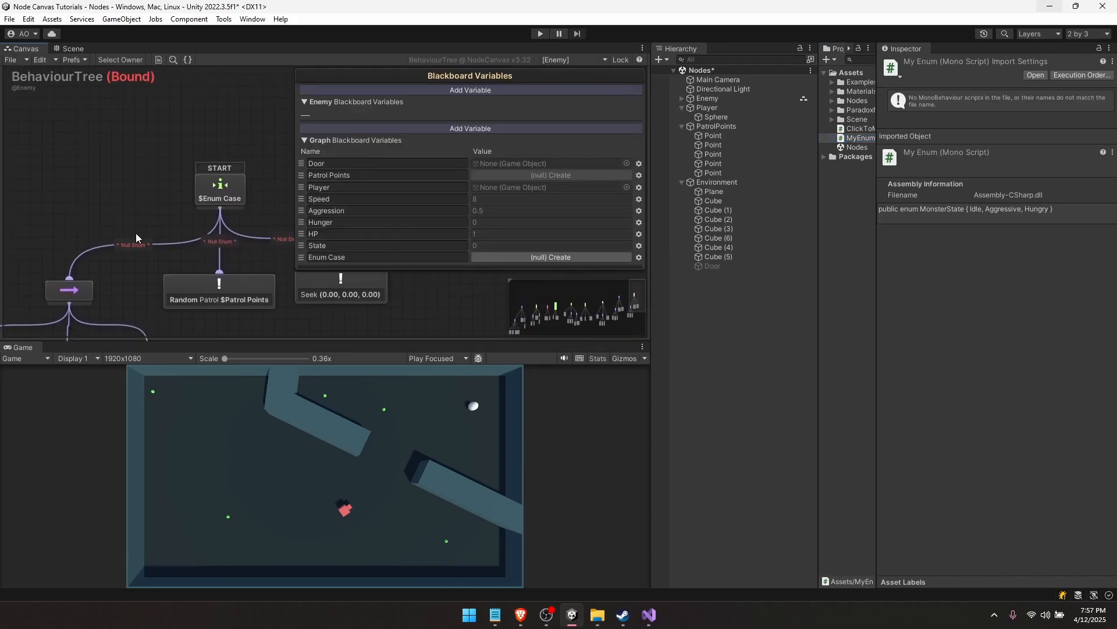
pyautogui.click(522, 257)
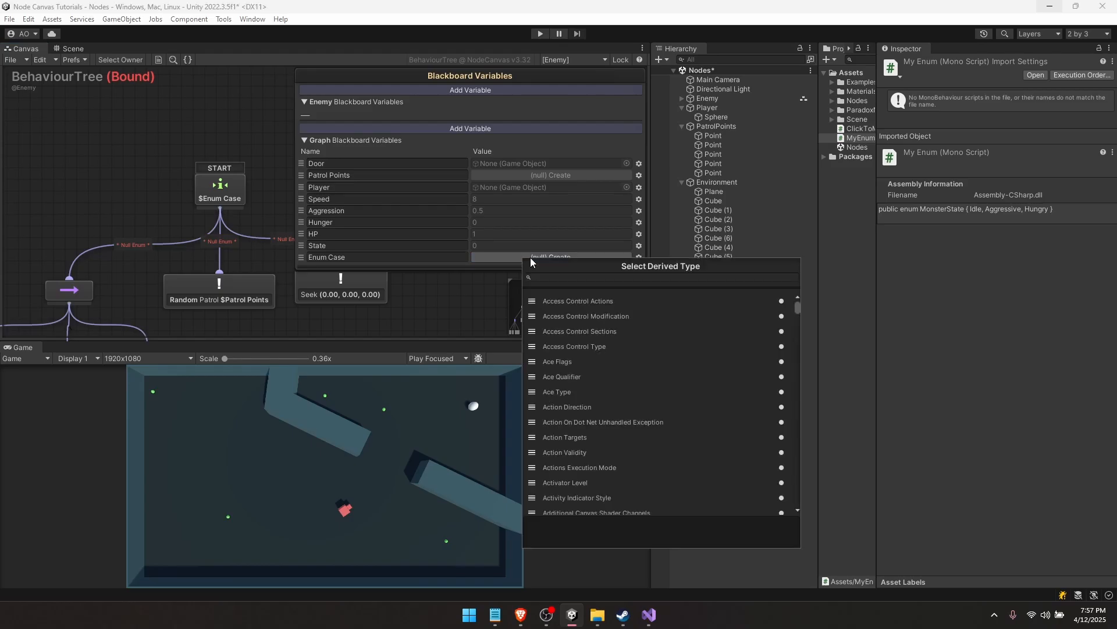
pyautogui.click(563, 276)
pyautogui.write('mons')
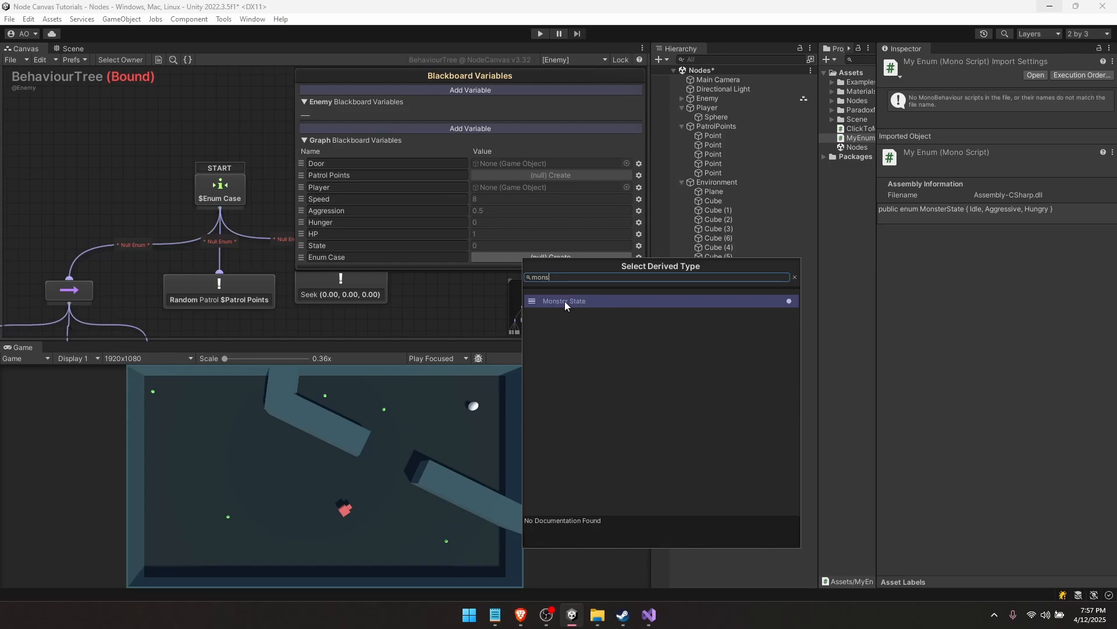
pyautogui.click(564, 301)
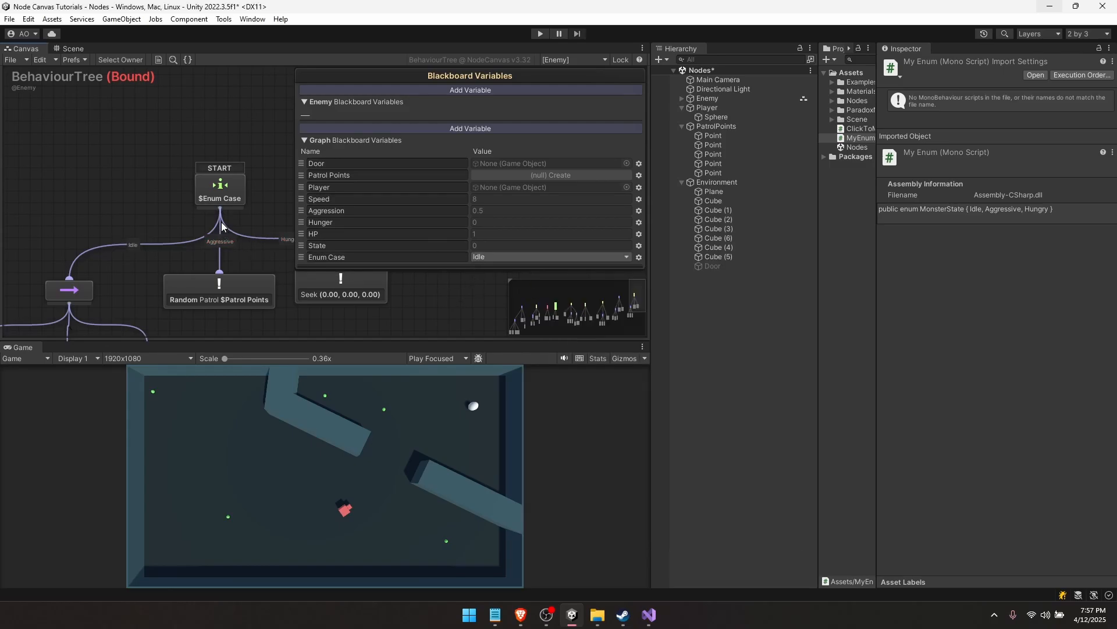
# Maximize the behaviour tree canvas and move the Hungry branch's Seek node farther away from the Random Patrol node
pyautogui.hotkey('shift', 'space')
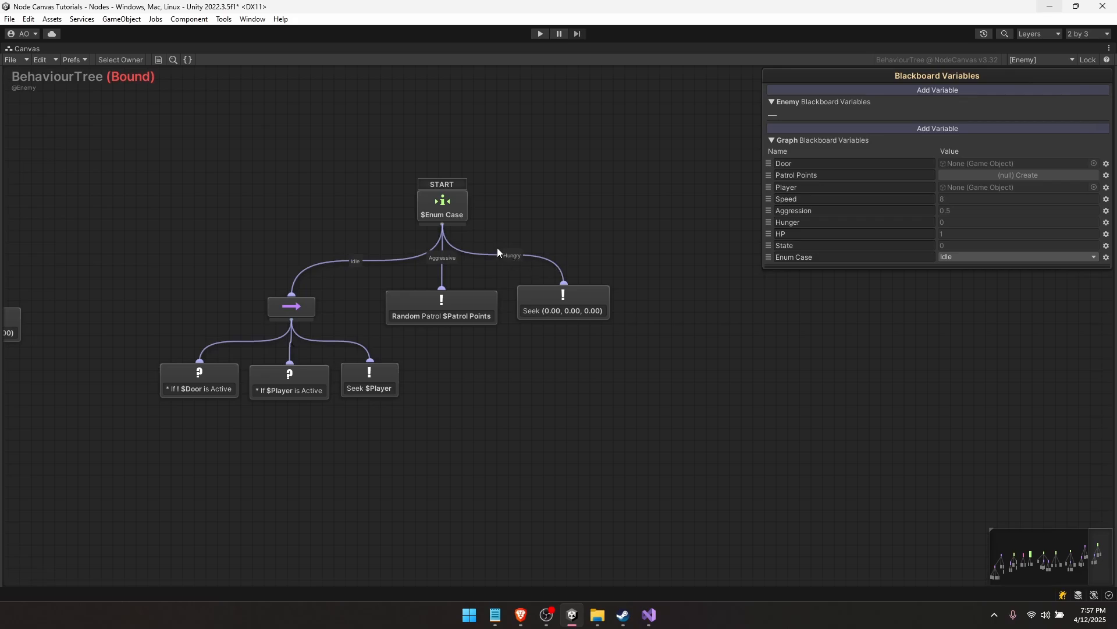
pyautogui.moveTo(549, 303); pyautogui.dragTo(619, 304)
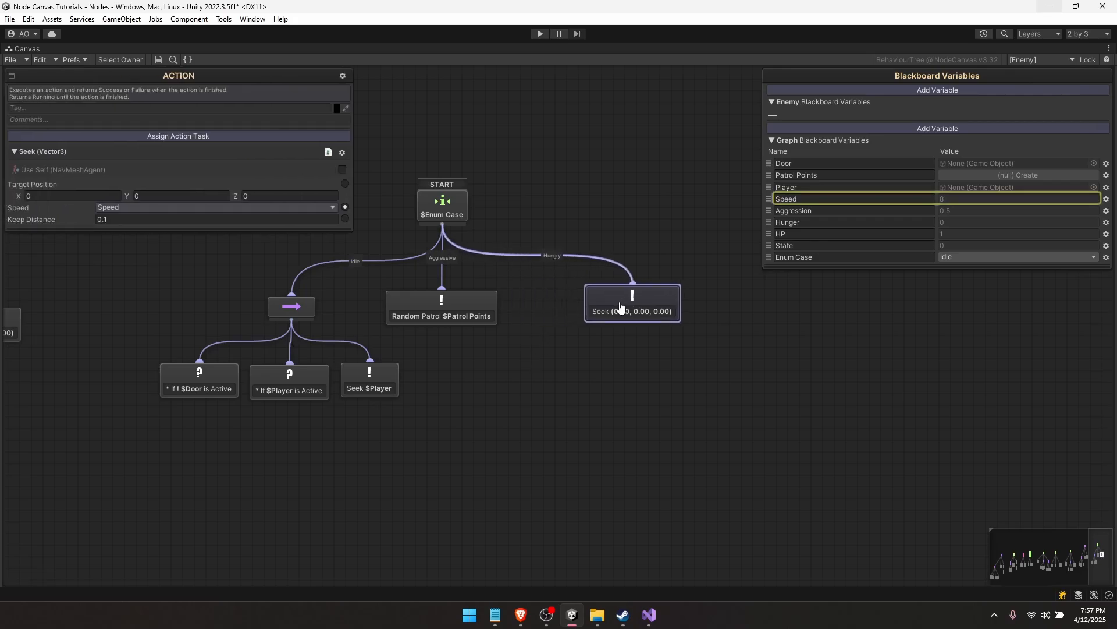
pyautogui.click(480, 363)
pyautogui.moveTo(272, 272); pyautogui.dragTo(460, 270, button='middle')
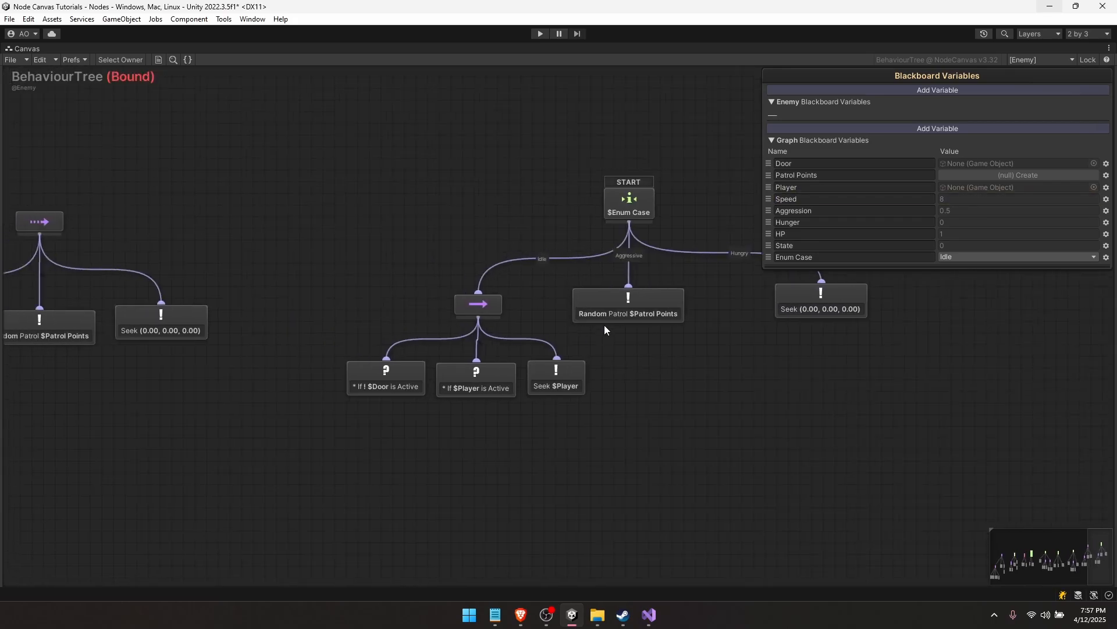
pyautogui.click(626, 208)
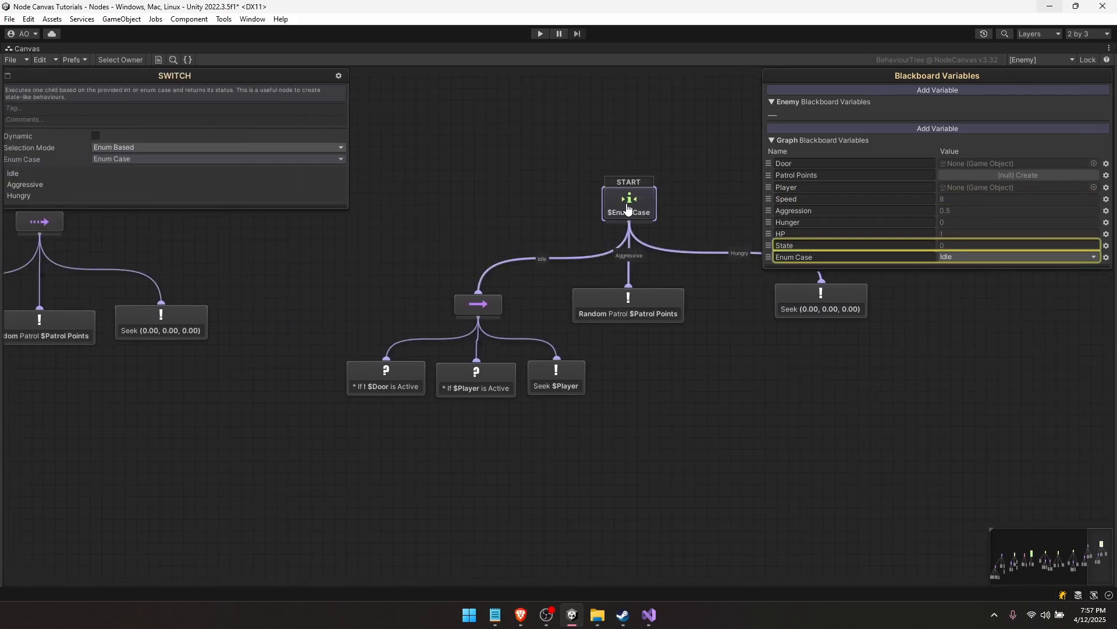
pyautogui.click(484, 211)
# Reorder the Switch branches so Random Patrol is the Idle case and the sequencer subtree sits under the Switch as the Aggressive case
pyautogui.moveTo(631, 308); pyautogui.dragTo(398, 306)
pyautogui.moveTo(588, 398); pyautogui.dragTo(442, 307)
pyautogui.click(403, 388)
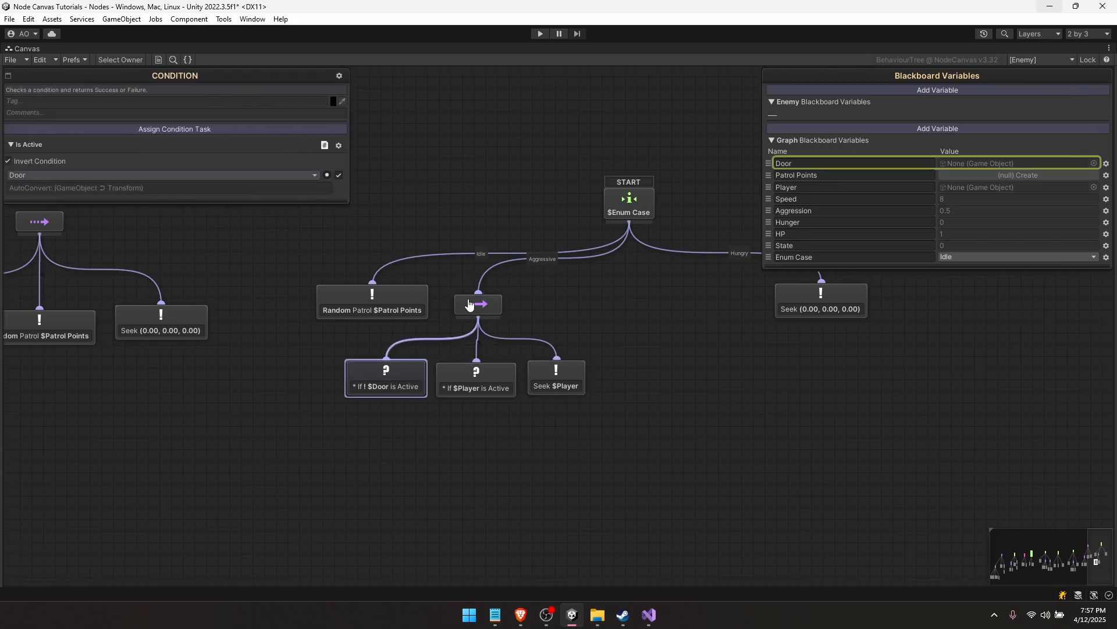
pyautogui.moveTo(396, 446); pyautogui.dragTo(640, 315)
pyautogui.click(400, 243)
pyautogui.moveTo(527, 307); pyautogui.dragTo(458, 308)
pyautogui.click(426, 349)
pyautogui.moveTo(535, 334); pyautogui.dragTo(414, 382, button='middle')
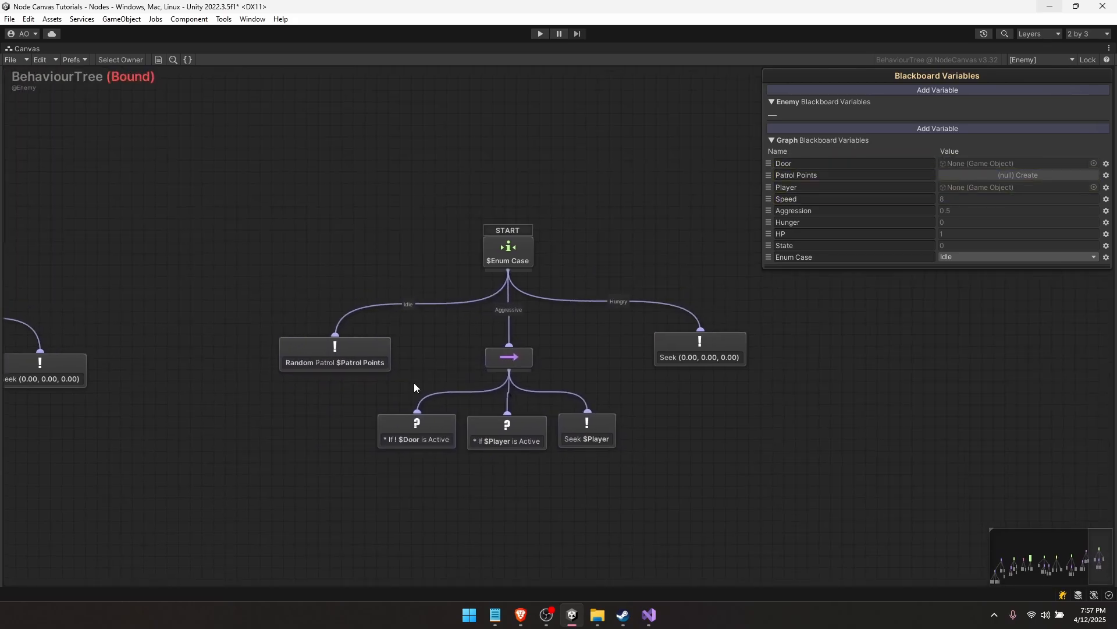
# Examine the Idle connection of the Switch and the Random Patrol action it leads to
pyautogui.click(411, 309)
pyautogui.click(421, 319)
pyautogui.click(414, 307)
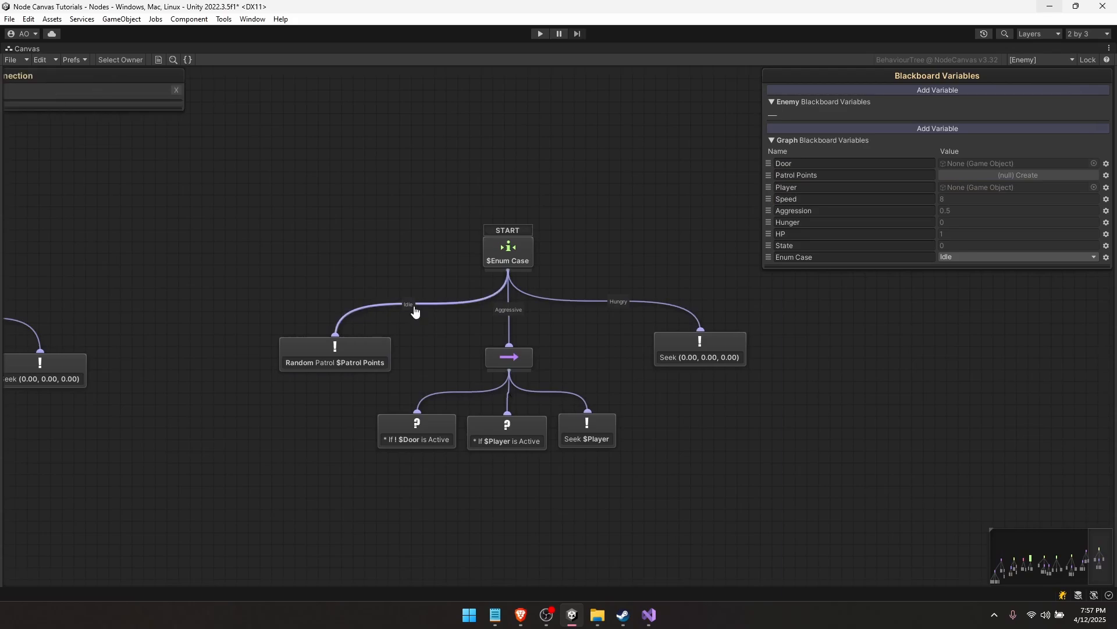
pyautogui.click(342, 368)
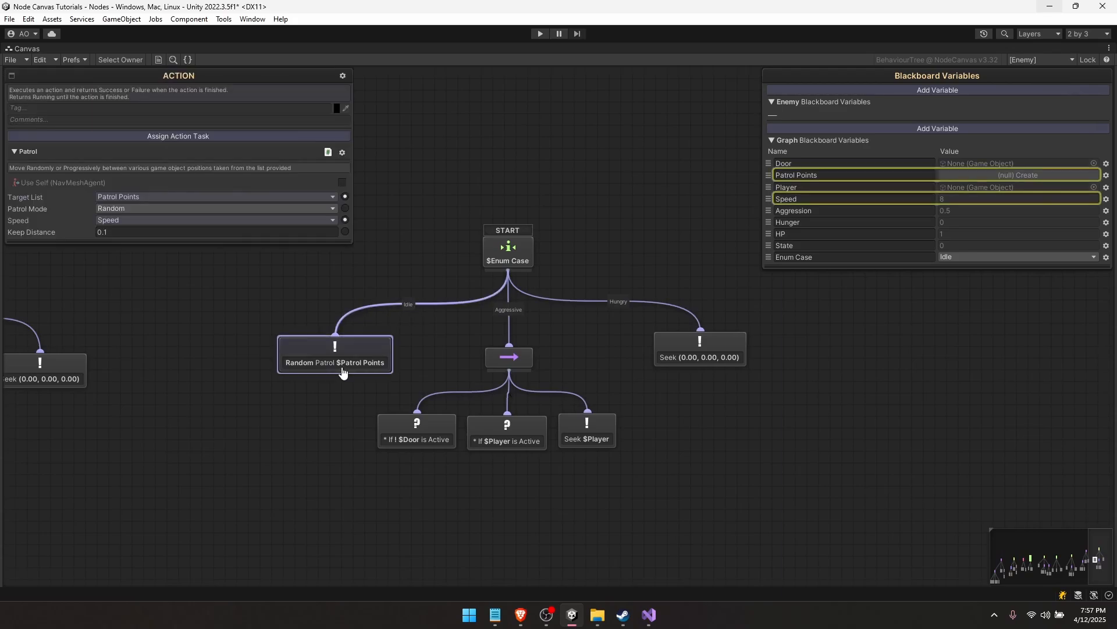
pyautogui.click(425, 333)
# Duplicate the Seek node, place the copy beyond the Hungry branch and connect it to the Switch as a fourth child
pyautogui.moveTo(557, 354); pyautogui.dragTo(522, 374, button='middle')
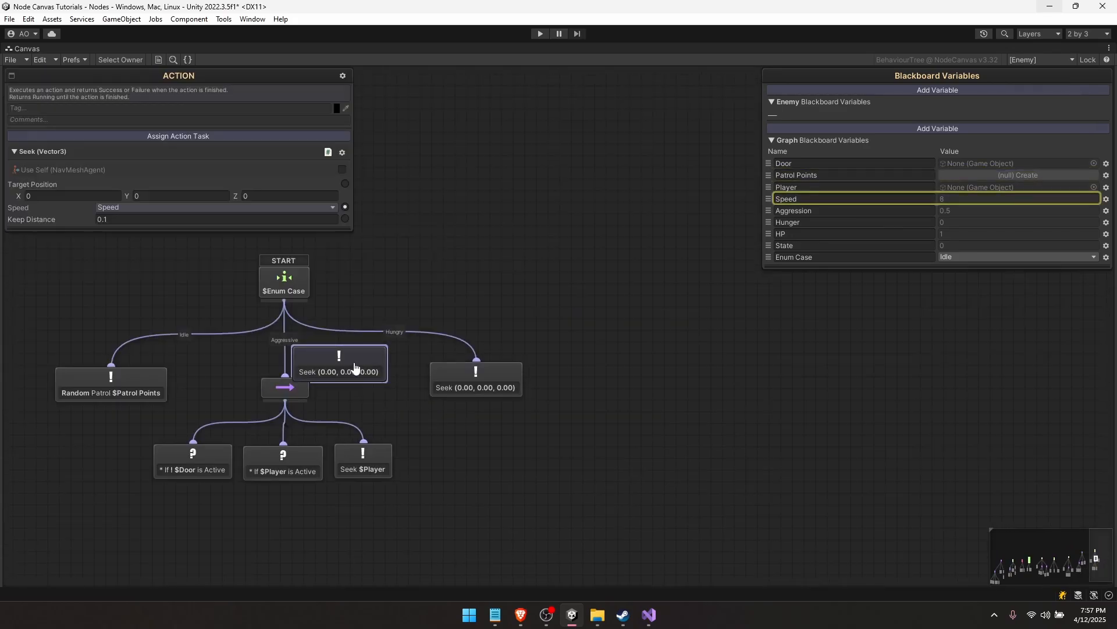
pyautogui.moveTo(354, 364); pyautogui.dragTo(660, 374)
pyautogui.click(339, 308)
pyautogui.moveTo(287, 300); pyautogui.dragTo(645, 345)
pyautogui.click(495, 318)
# Examine the Switch node's enum cases and its connection to the fourth Seek node
pyautogui.click(283, 279)
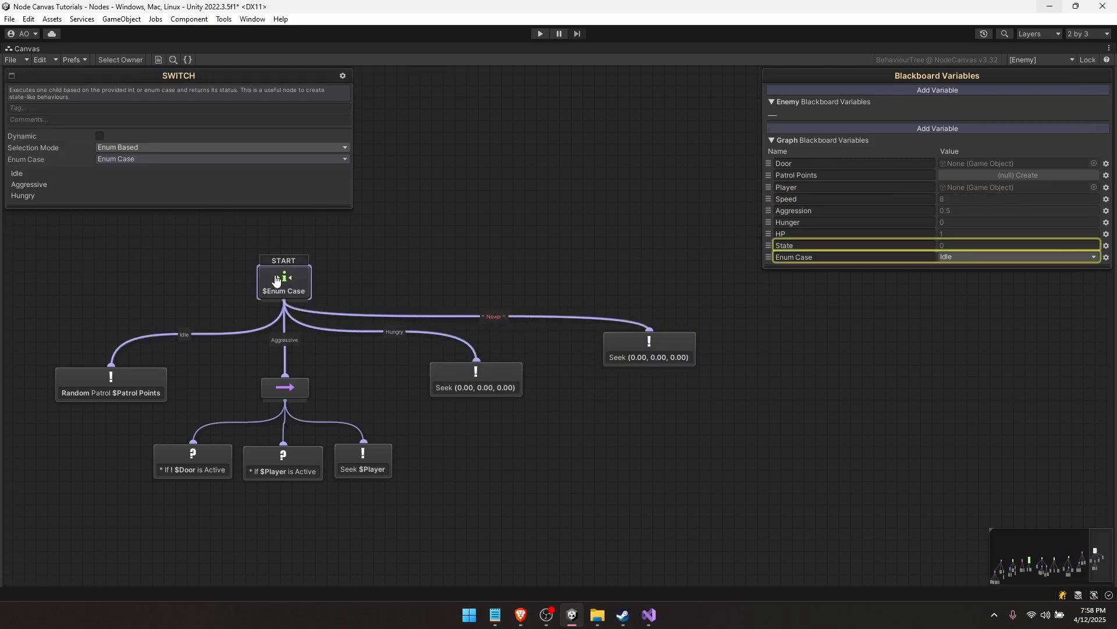
pyautogui.click(499, 308)
pyautogui.click(467, 317)
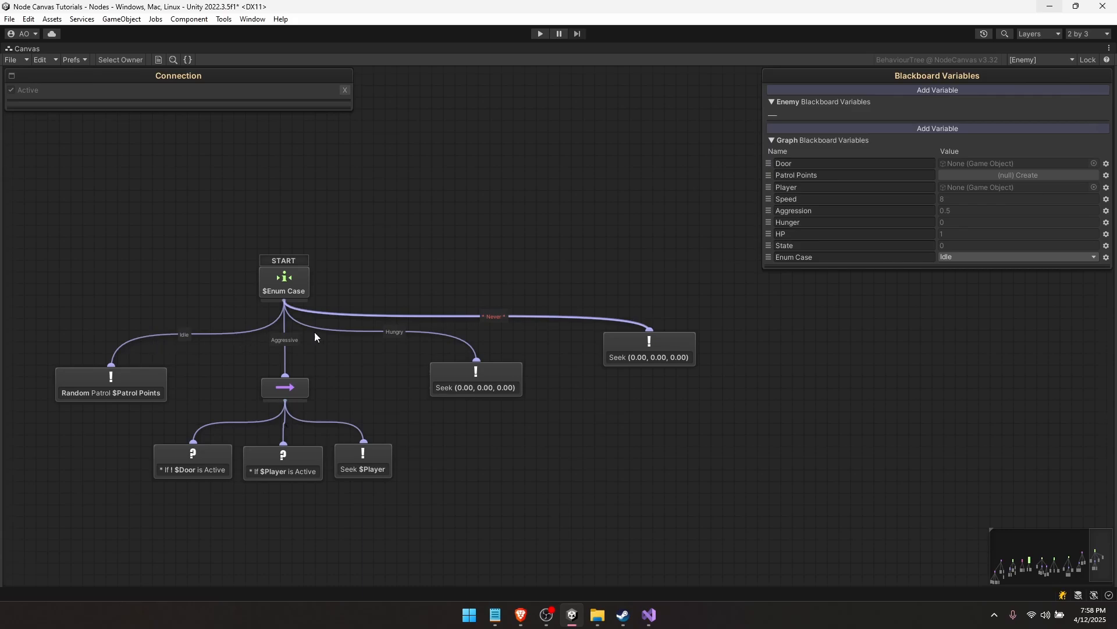
pyautogui.click(505, 327)
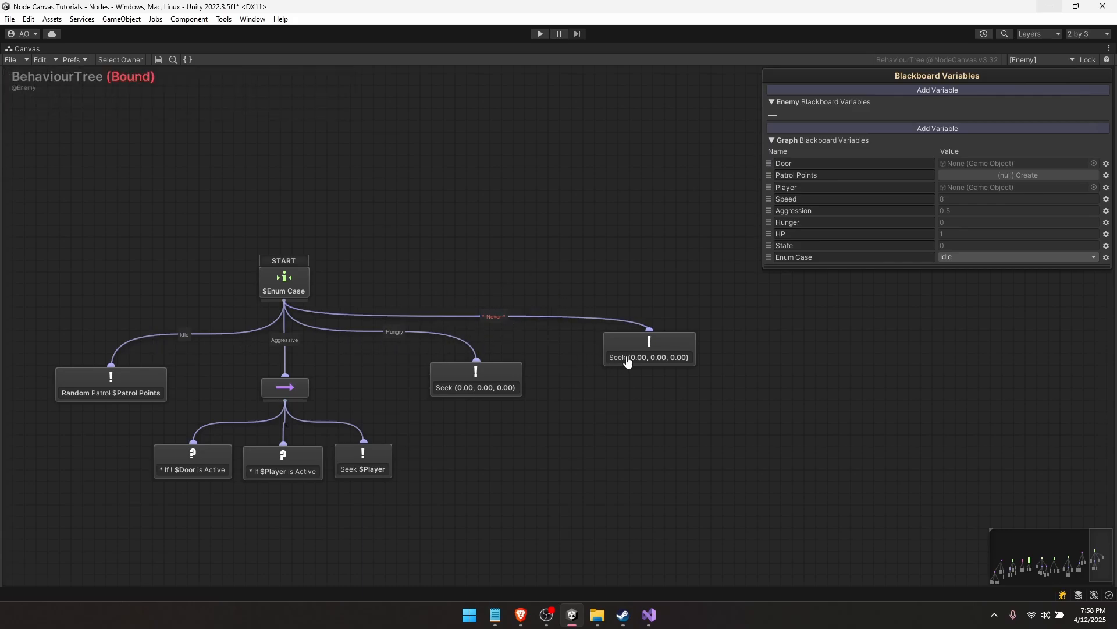
pyautogui.click(639, 347)
pyautogui.click(488, 323)
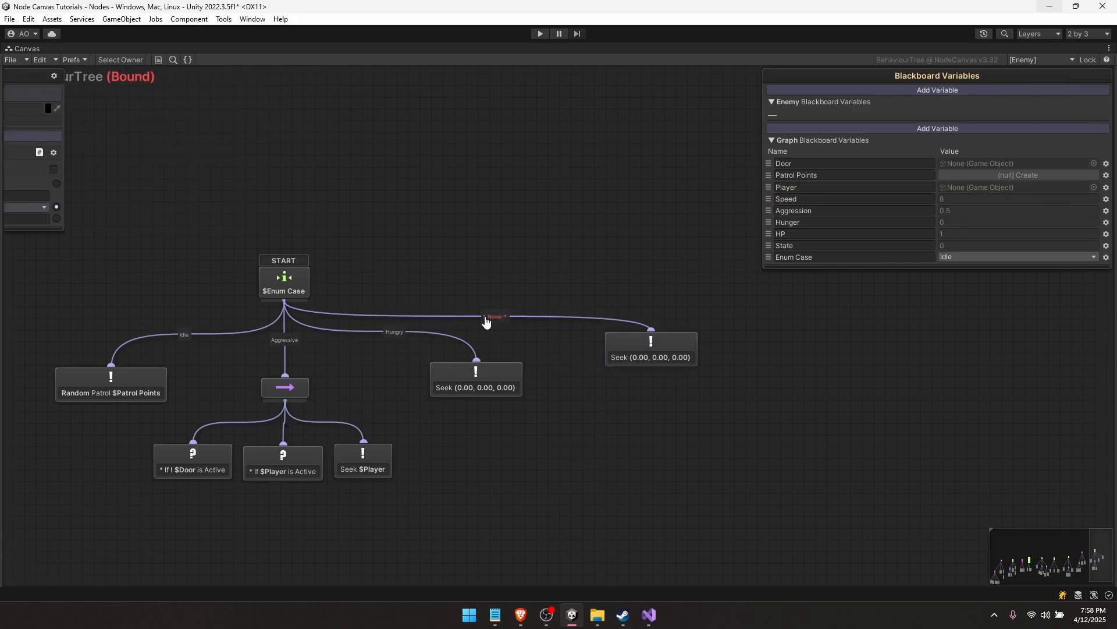
# Switch to Visual Studio, add Scared as the last value of the MonsterState enum and save the script
pyautogui.click(649, 616)
pyautogui.write(', Aggressive, Hungry, Scar')
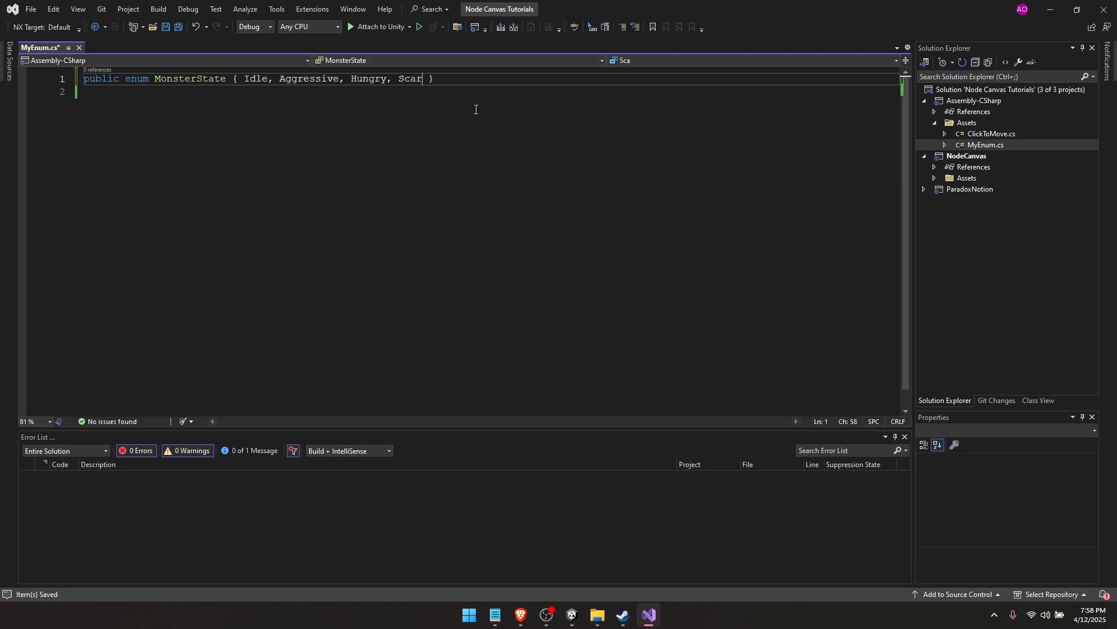
pyautogui.write('Scared')
pyautogui.hotkey('ctrl', 's')
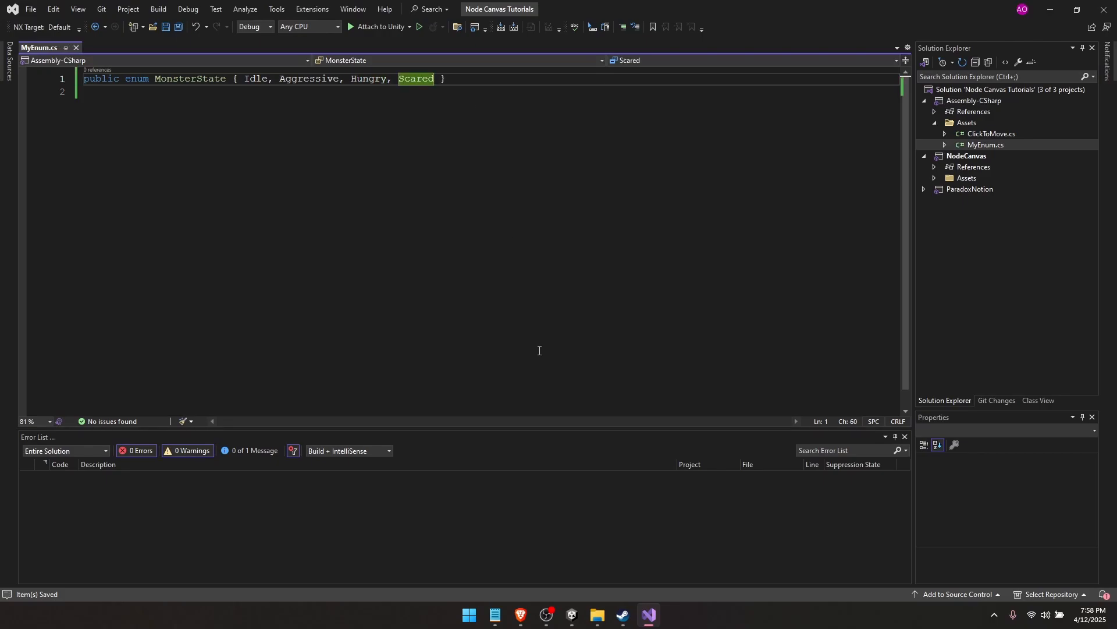
# Return to Unity, check the fourth connection's case label and move its Seek node slightly lower
pyautogui.click(576, 614)
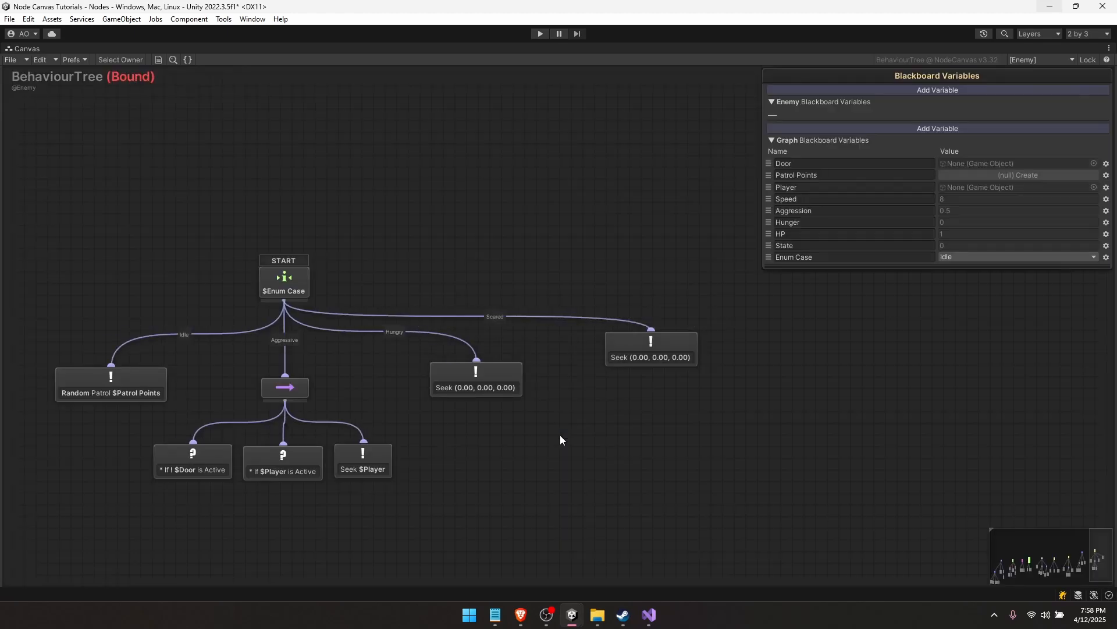
pyautogui.click(492, 317)
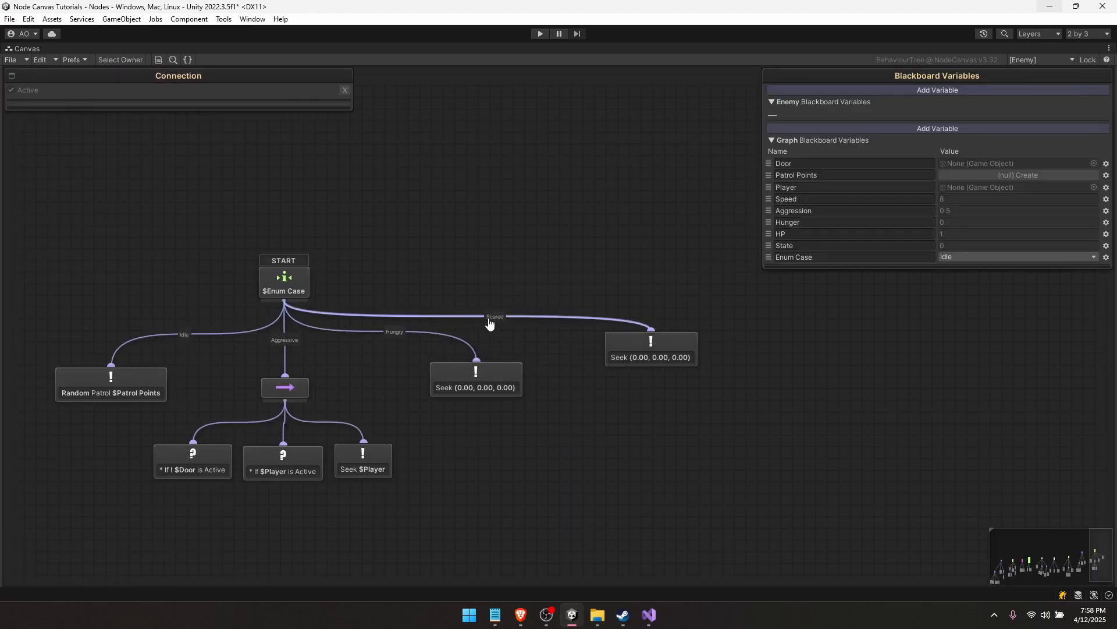
pyautogui.click(482, 320)
pyautogui.click(491, 318)
pyautogui.moveTo(648, 364); pyautogui.dragTo(653, 398)
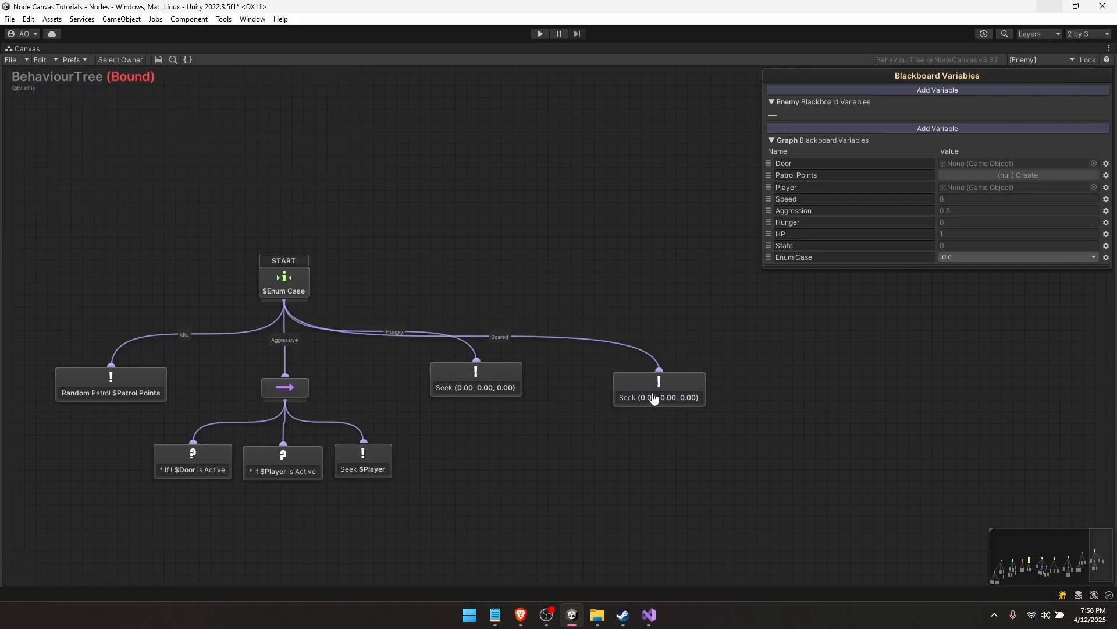
pyautogui.rightClick(650, 428)
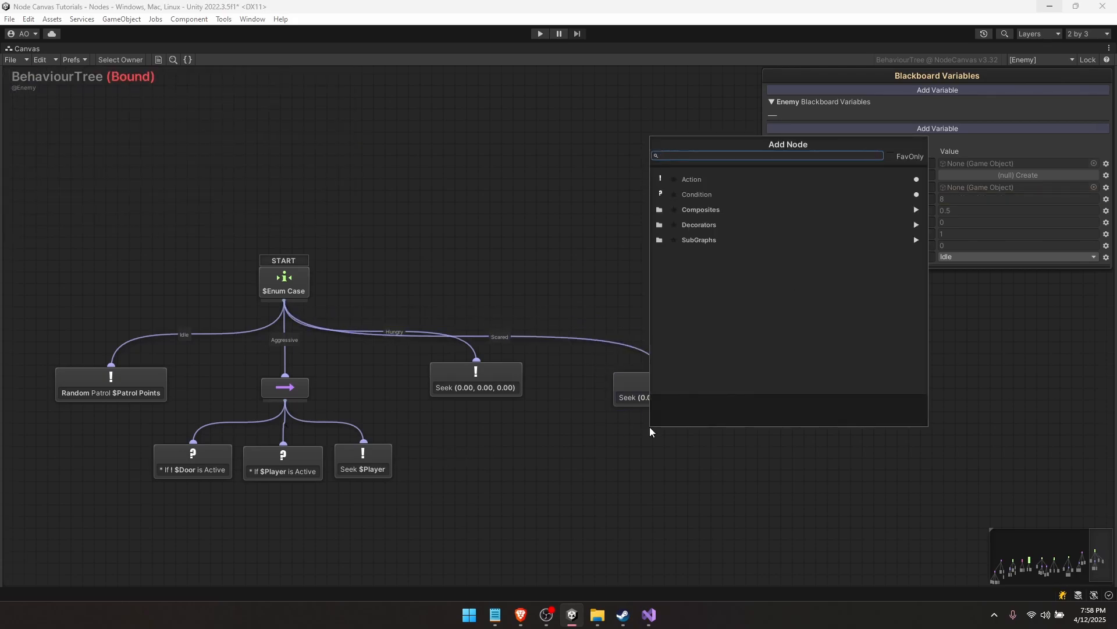
pyautogui.press('Escape')
# Delete the Seek task from the Scared branch's action node and assign the Flee task instead
pyautogui.click(642, 404)
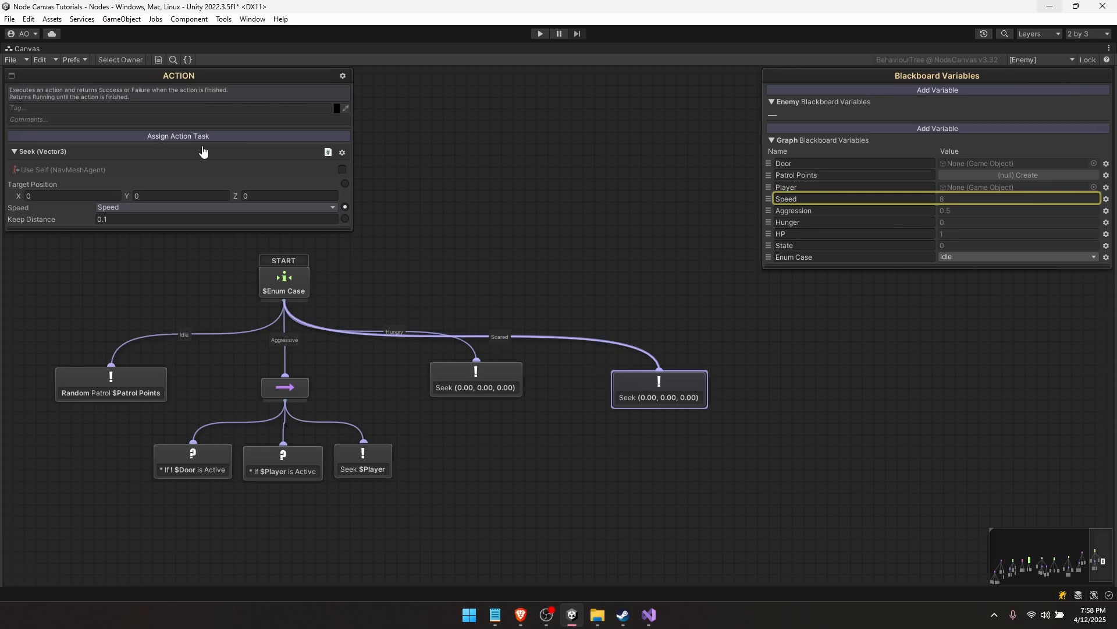
pyautogui.click(341, 154)
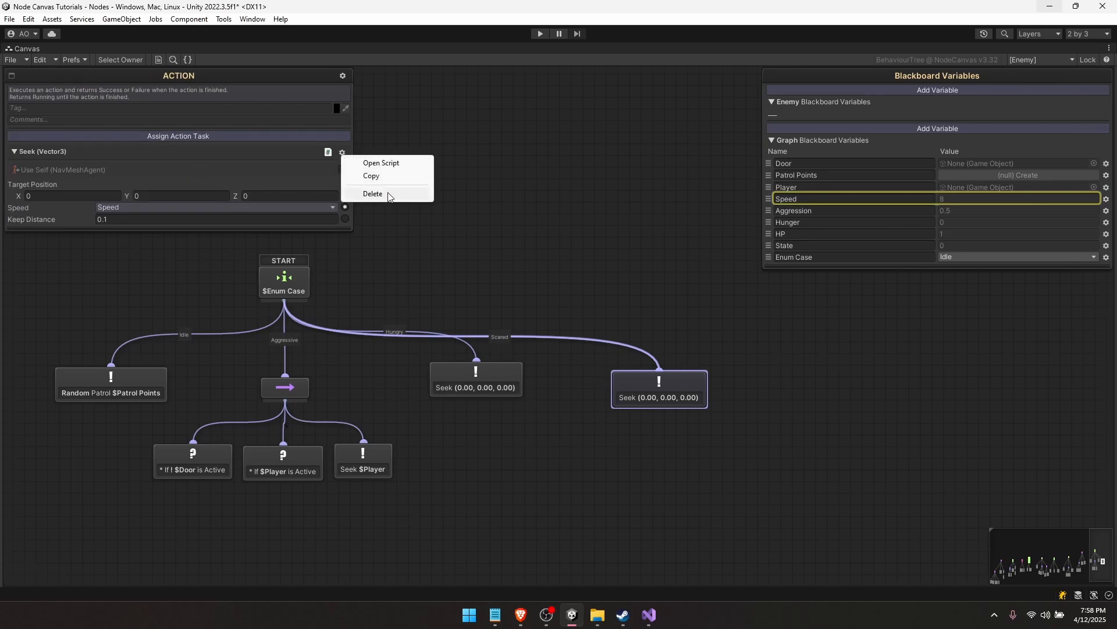
pyautogui.click(373, 194)
pyautogui.click(212, 138)
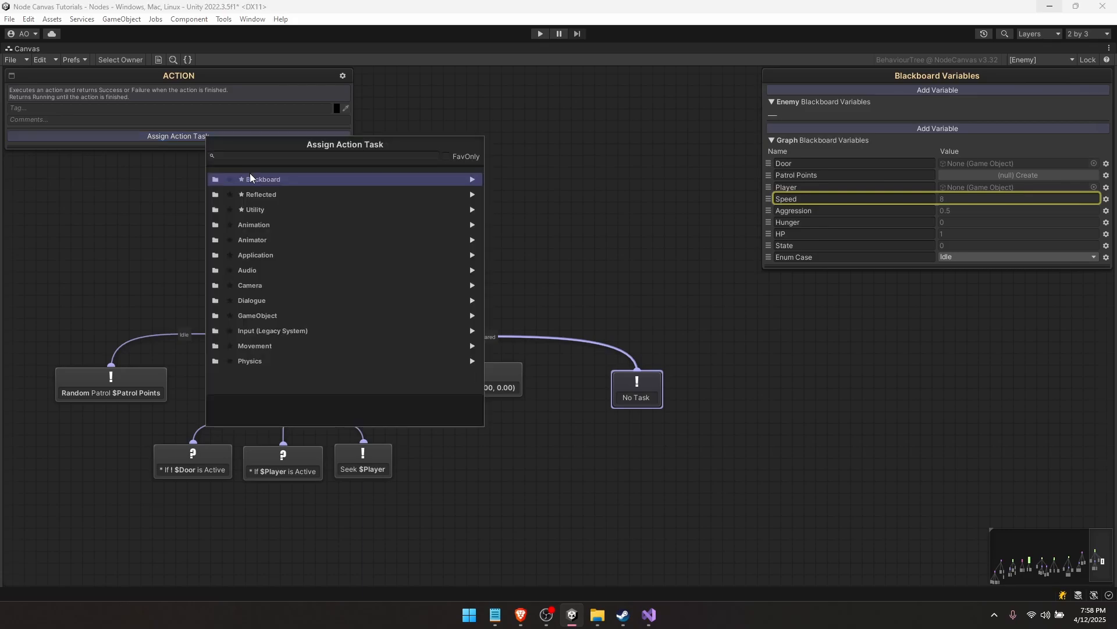
pyautogui.write('flee')
pyautogui.press('Down')
pyautogui.press('Return')
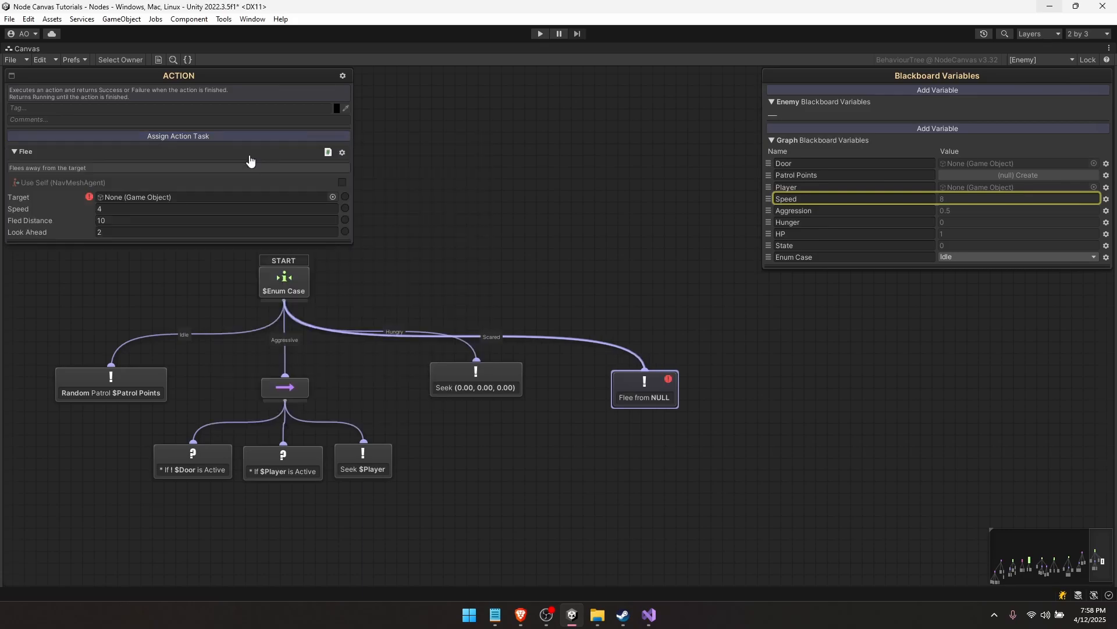
# Bind the Flee task's Target to the Player variable and its Speed to the Speed variable, and set Fled Distance to 5
pyautogui.click(312, 199)
pyautogui.moveTo(145, 234)
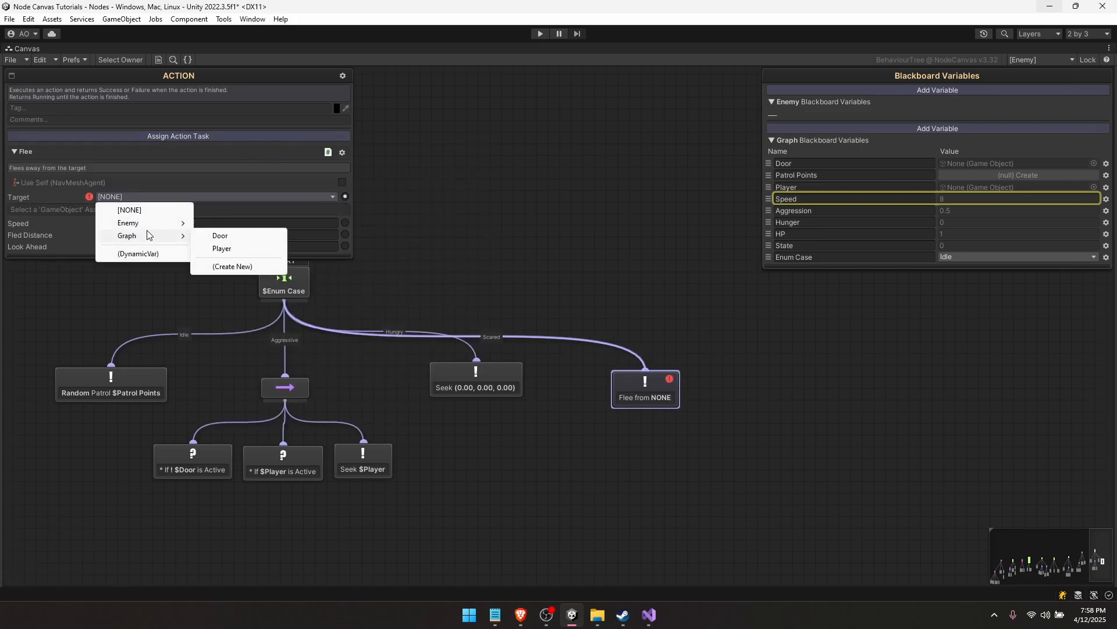
pyautogui.click(219, 249)
pyautogui.click(345, 208)
pyautogui.click(326, 208)
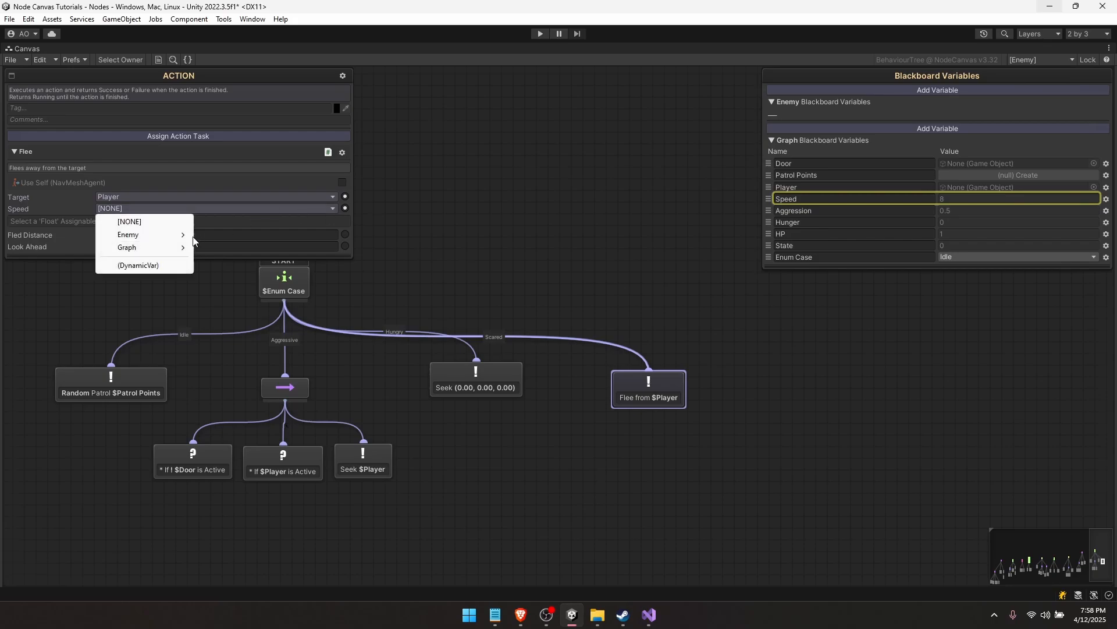
pyautogui.moveTo(166, 251)
pyautogui.click(221, 247)
pyautogui.click(110, 220)
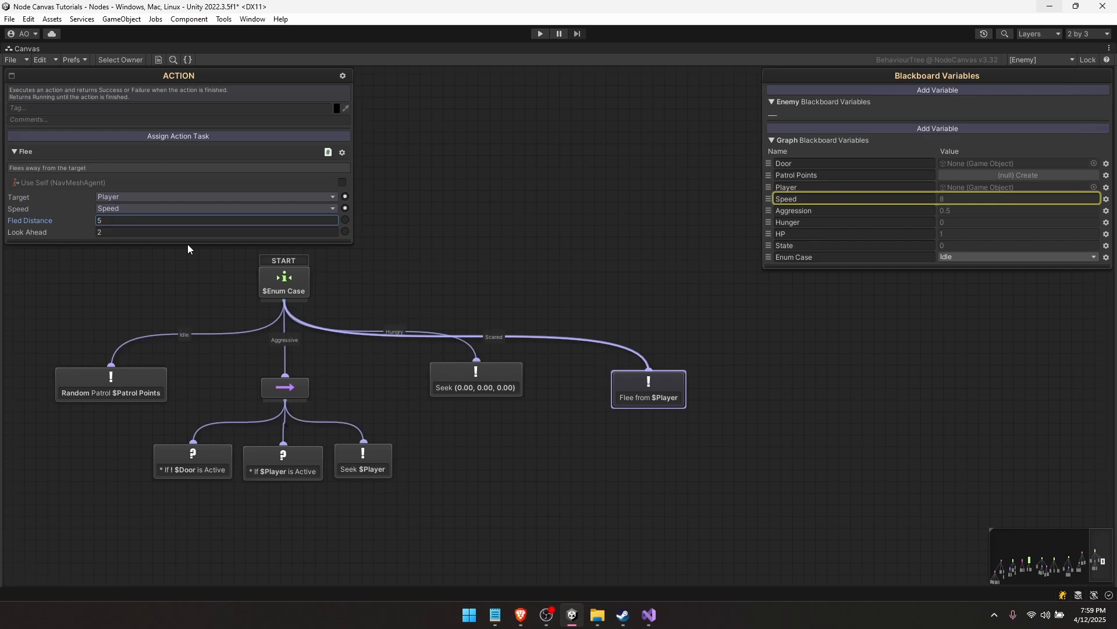
# Select the Enemy object and delete the State variable from the graph blackboard
pyautogui.click(728, 98)
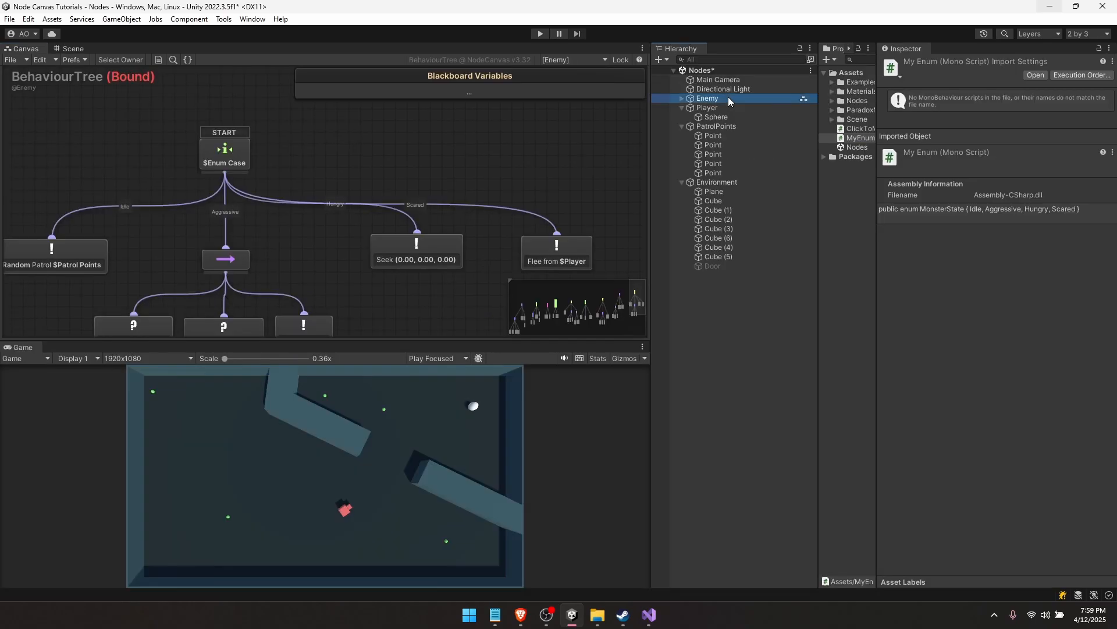
pyautogui.scroll(-6, 940, 321)
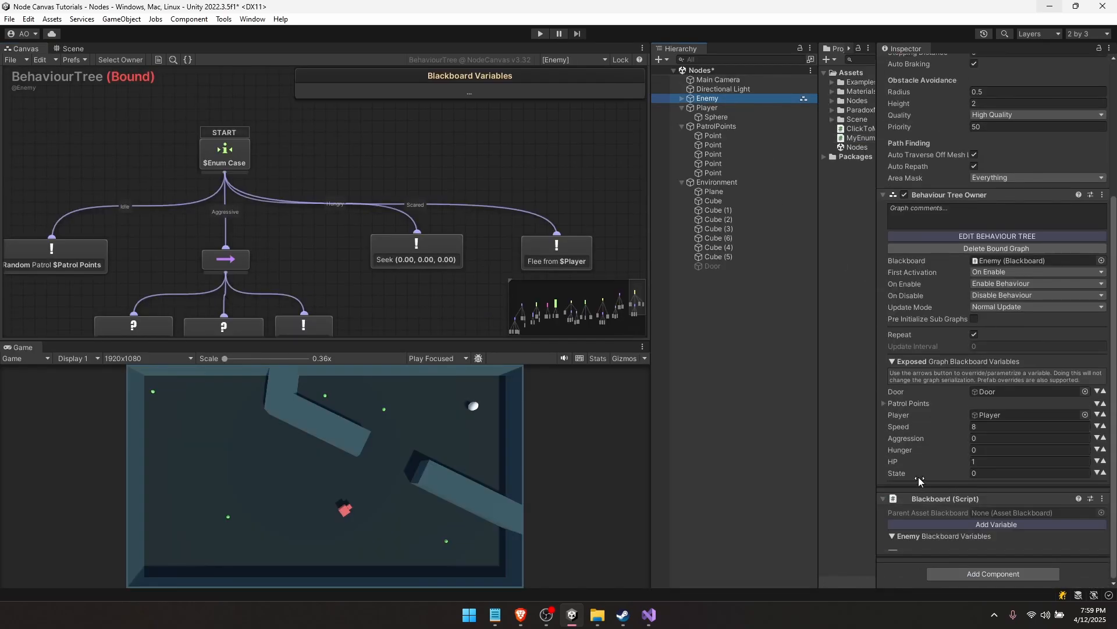
pyautogui.click(469, 93)
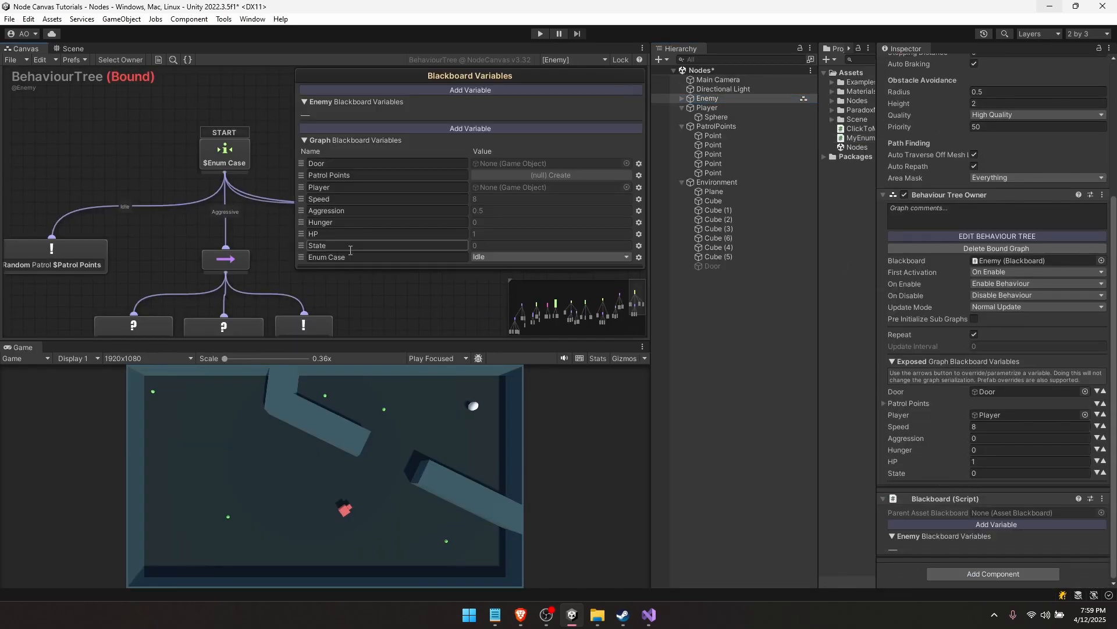
pyautogui.click(639, 245)
pyautogui.click(672, 348)
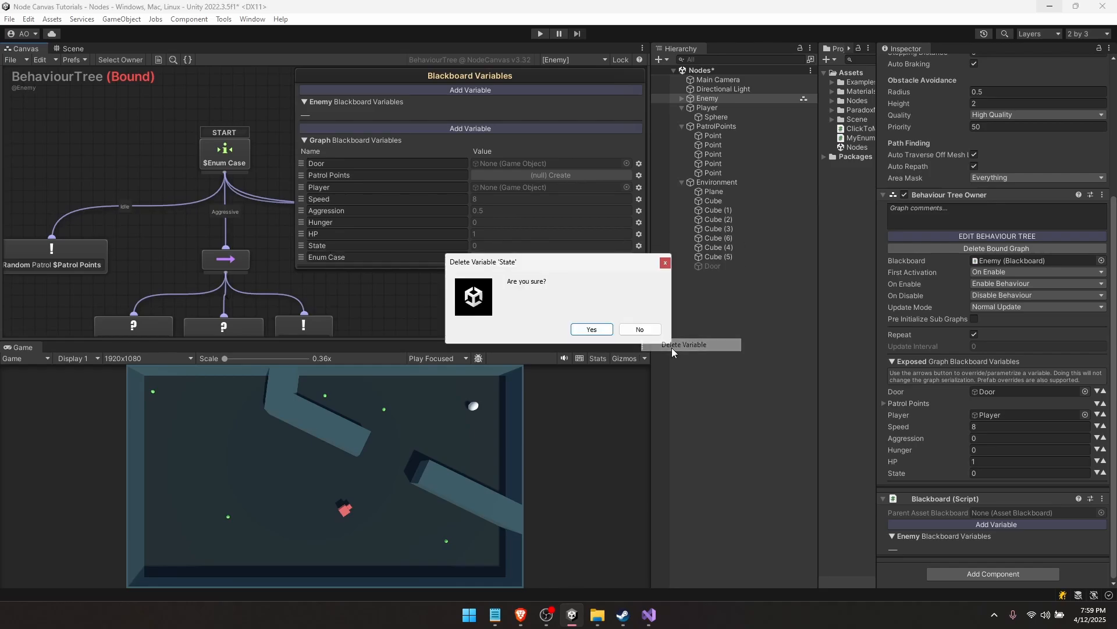
pyautogui.click(609, 331)
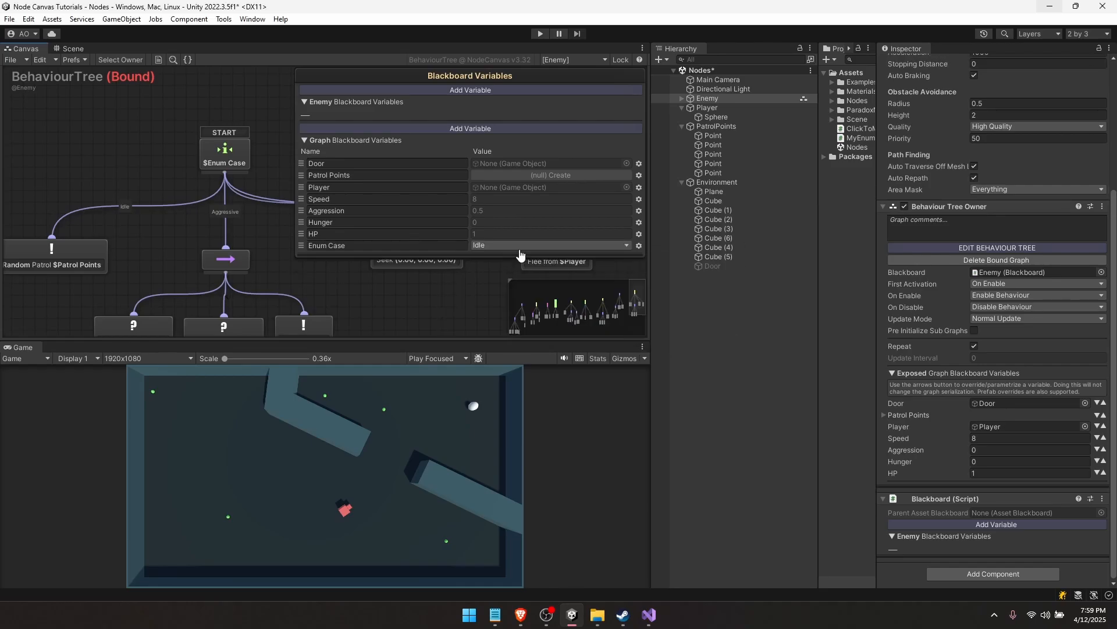
# Make the Enum Case graph variable exposed and public, rename it Monster State, and check its options on the Enemy
pyautogui.click(639, 246)
pyautogui.click(684, 307)
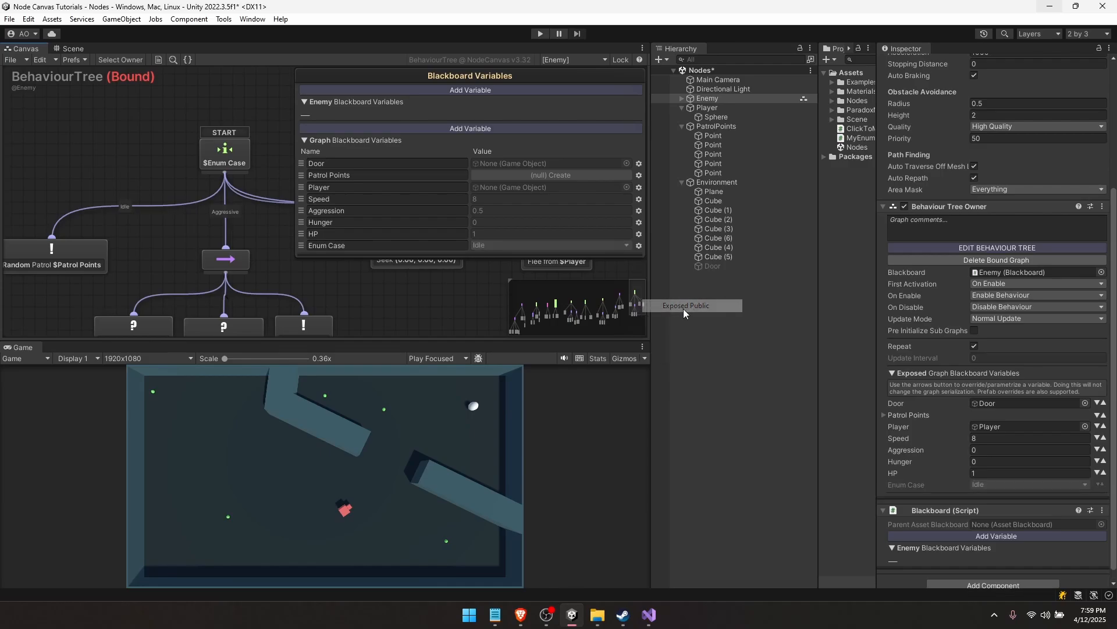
pyautogui.click(392, 246)
pyautogui.write('m')
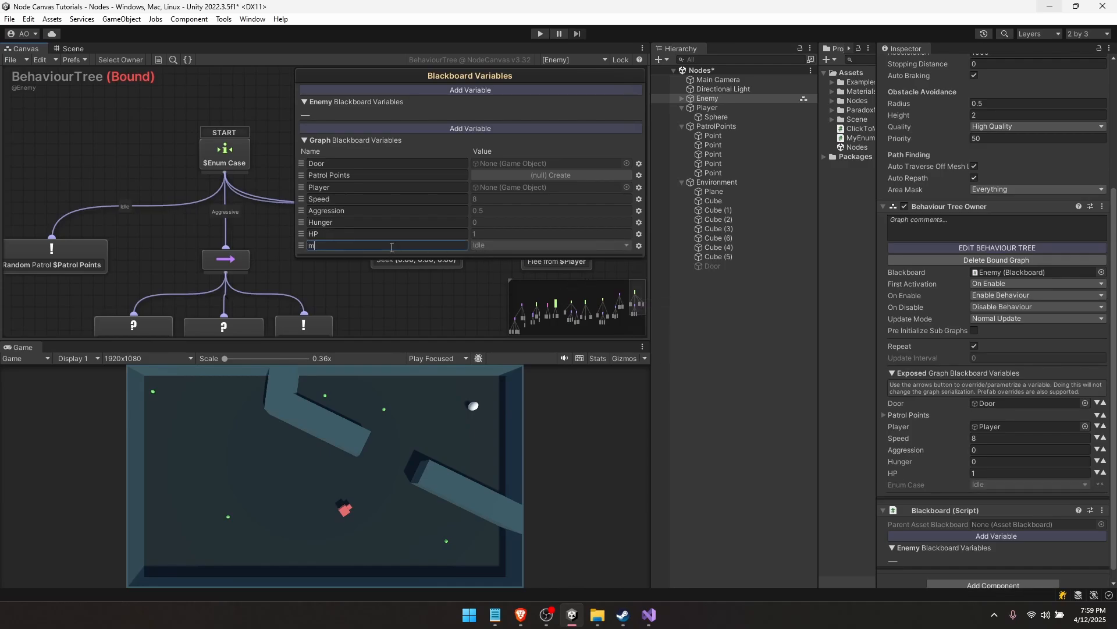
pyautogui.write('onster State')
pyautogui.press('Return')
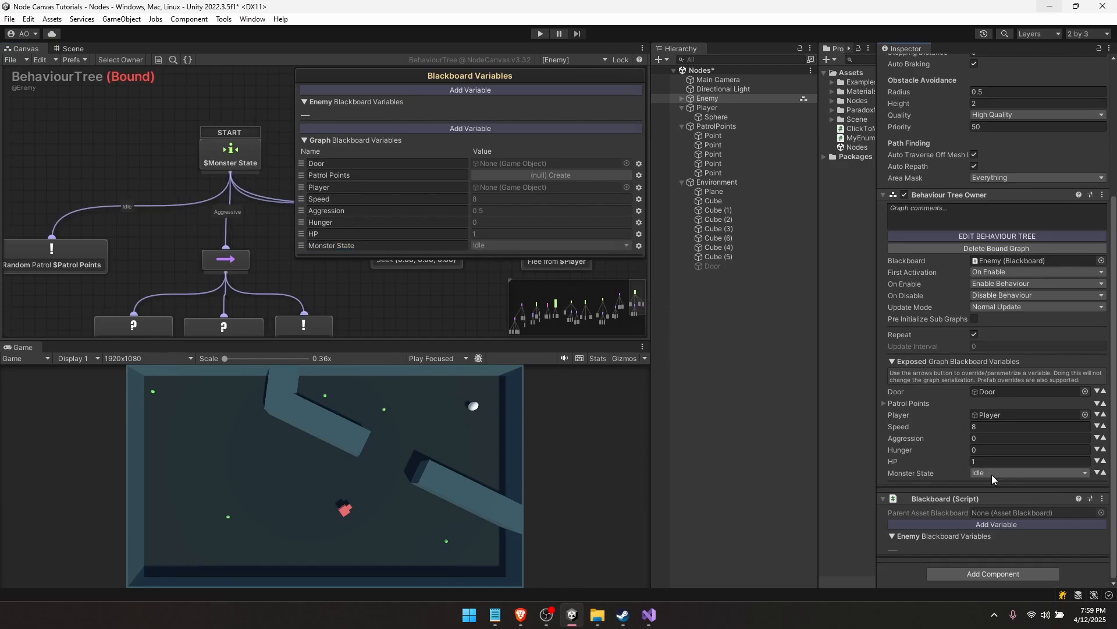
pyautogui.click(995, 474)
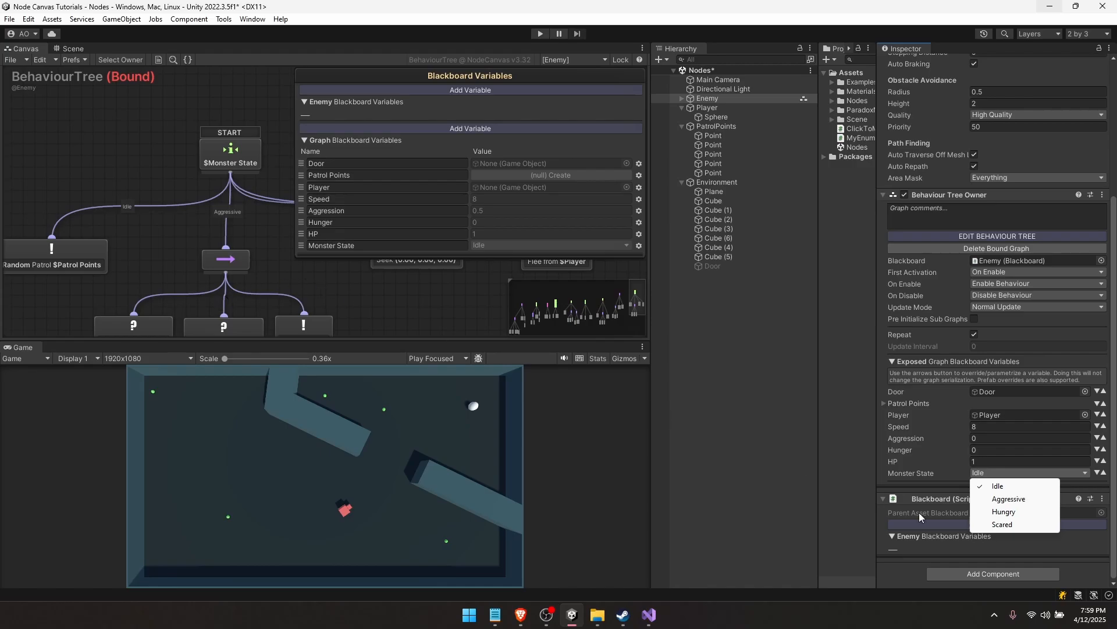
pyautogui.click(334, 266)
pyautogui.moveTo(356, 301); pyautogui.dragTo(353, 280, button='middle')
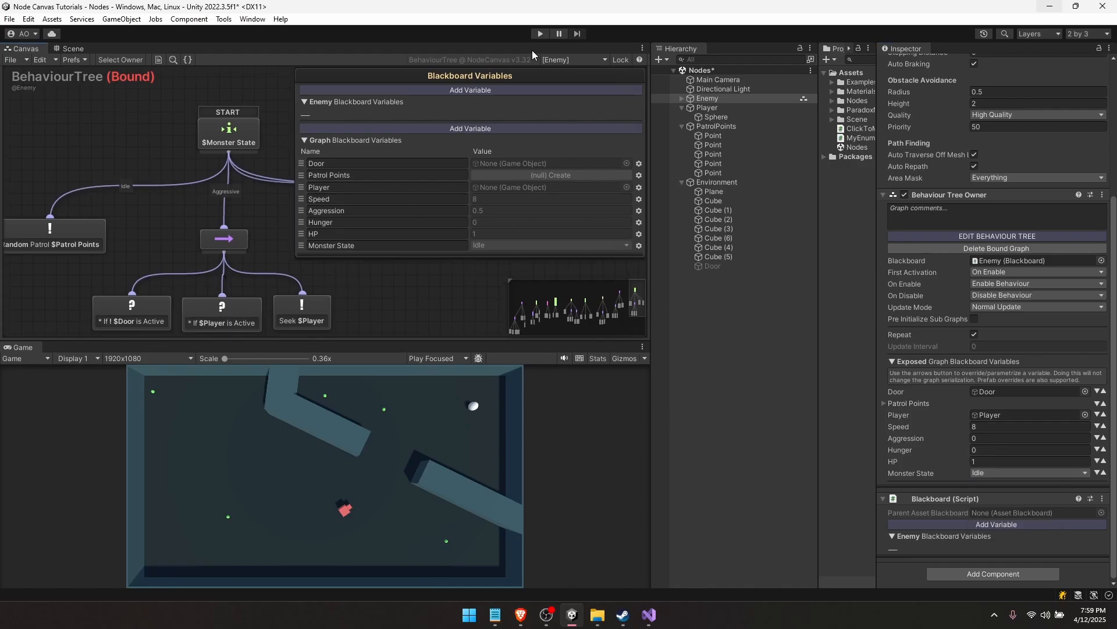
# Play the scene and test the Switch node by setting the Enemy's Monster State to Aggressive and then to Scared
pyautogui.click(540, 33)
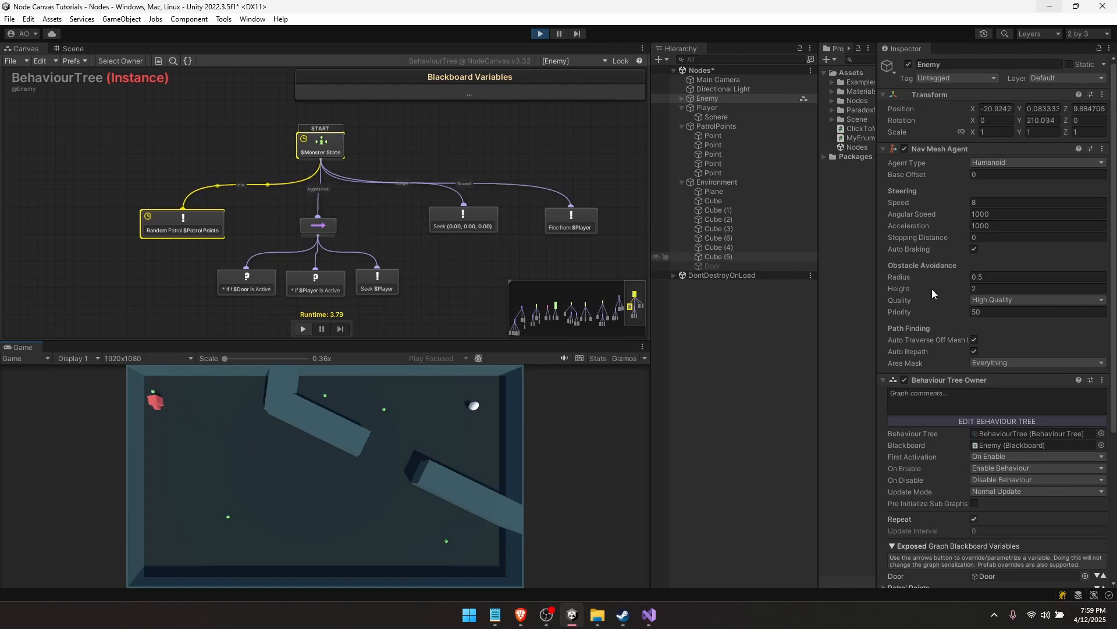
pyautogui.scroll(-6, 931, 289)
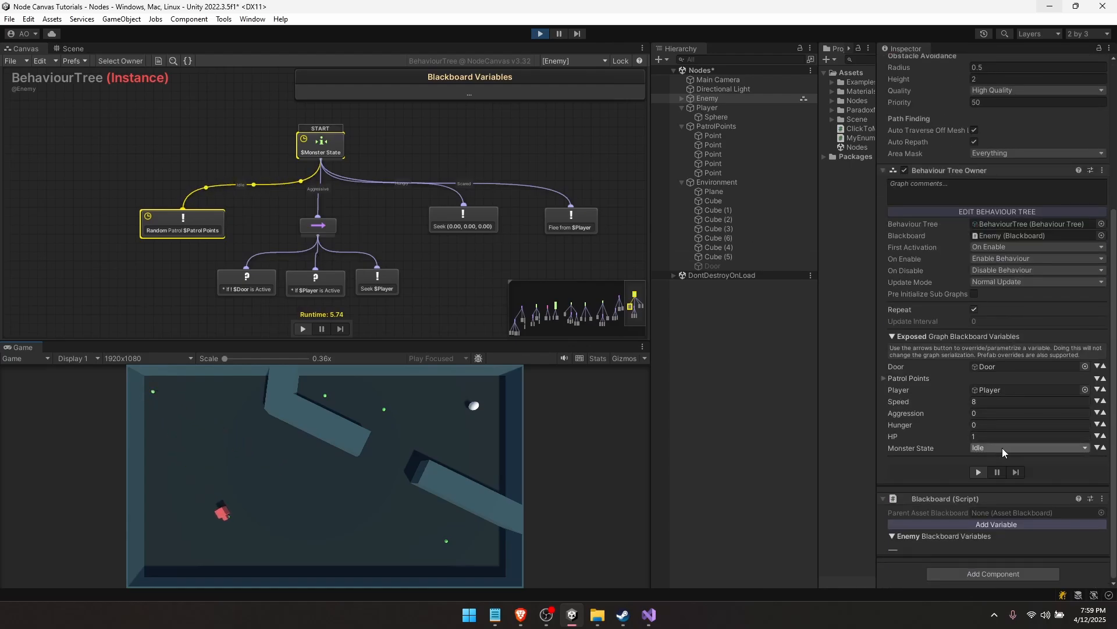
pyautogui.click(1002, 449)
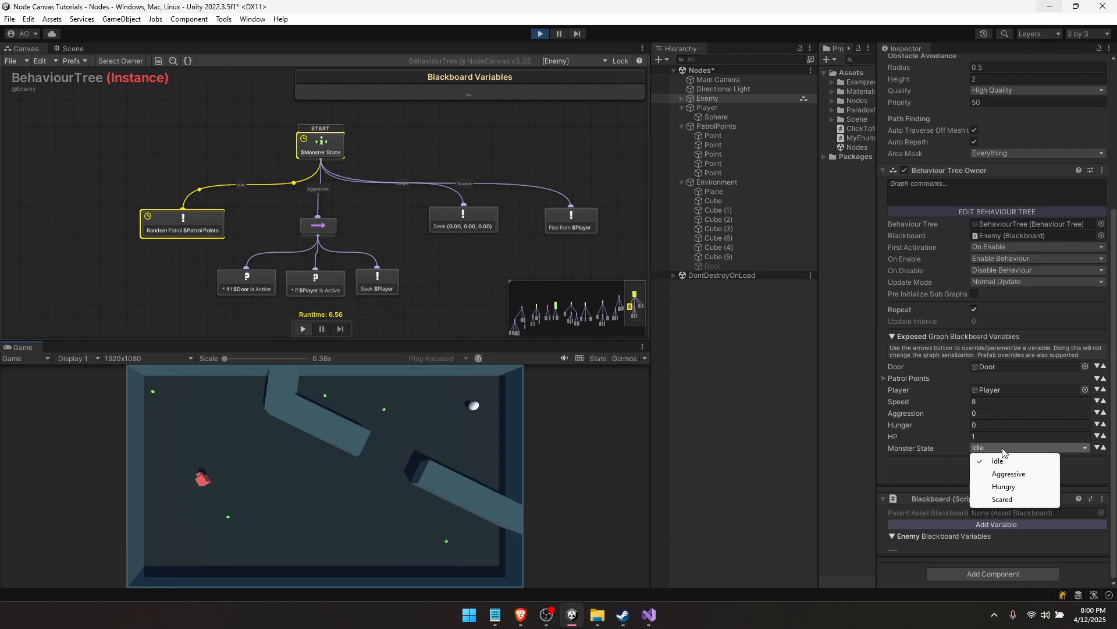
pyautogui.click(1004, 473)
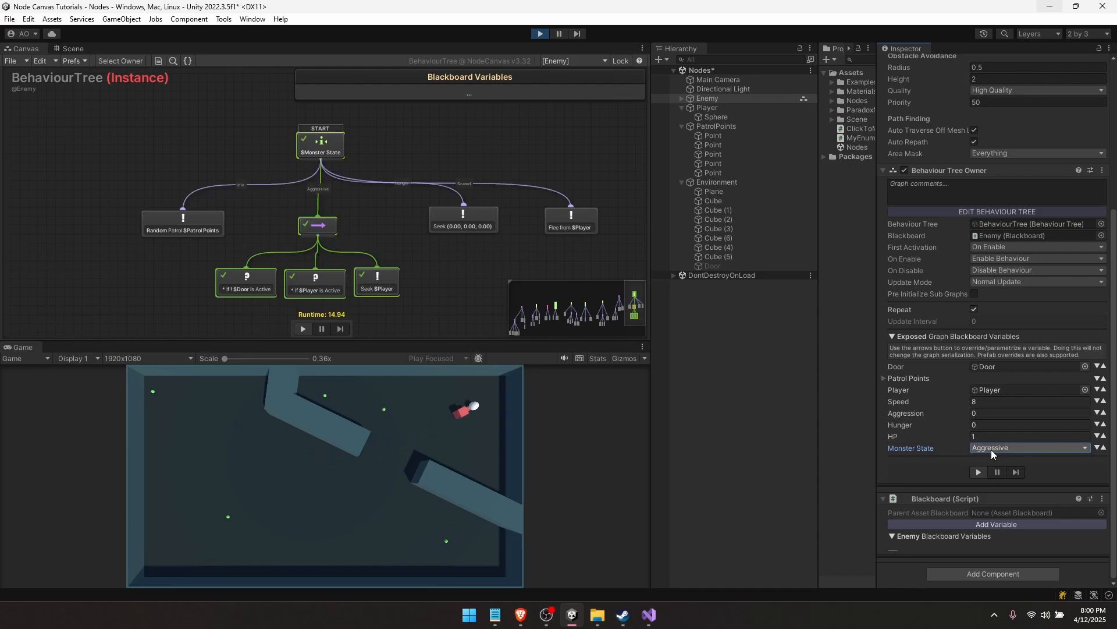
pyautogui.click(990, 450)
pyautogui.click(1003, 498)
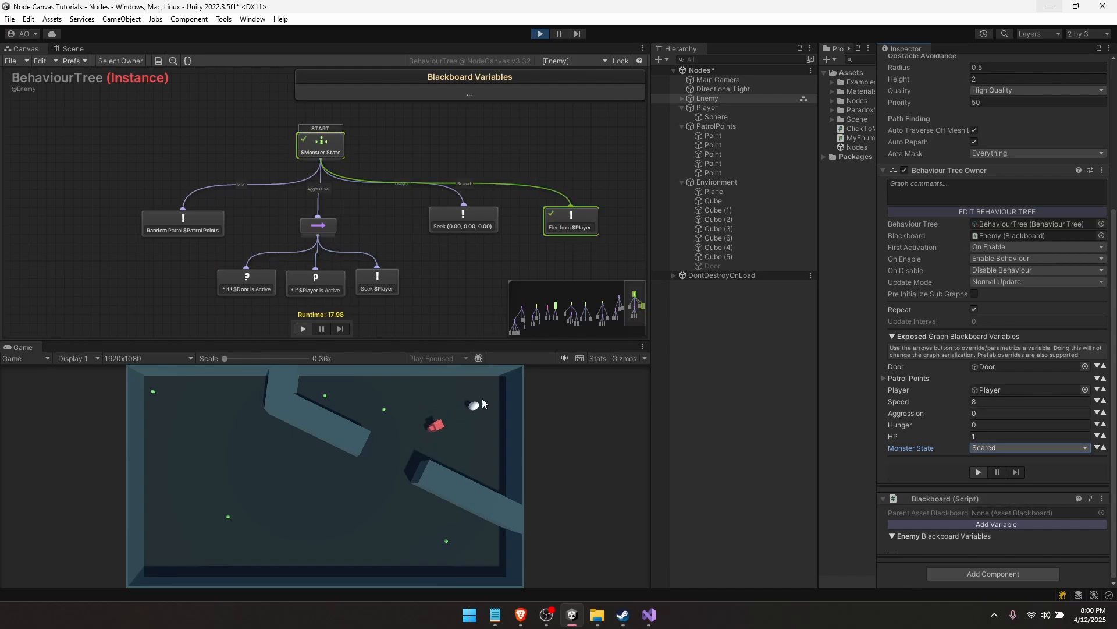
# Set the running Flee task's Fled Distance to 20 and move the player around to make the enemy flee
pyautogui.click(571, 222)
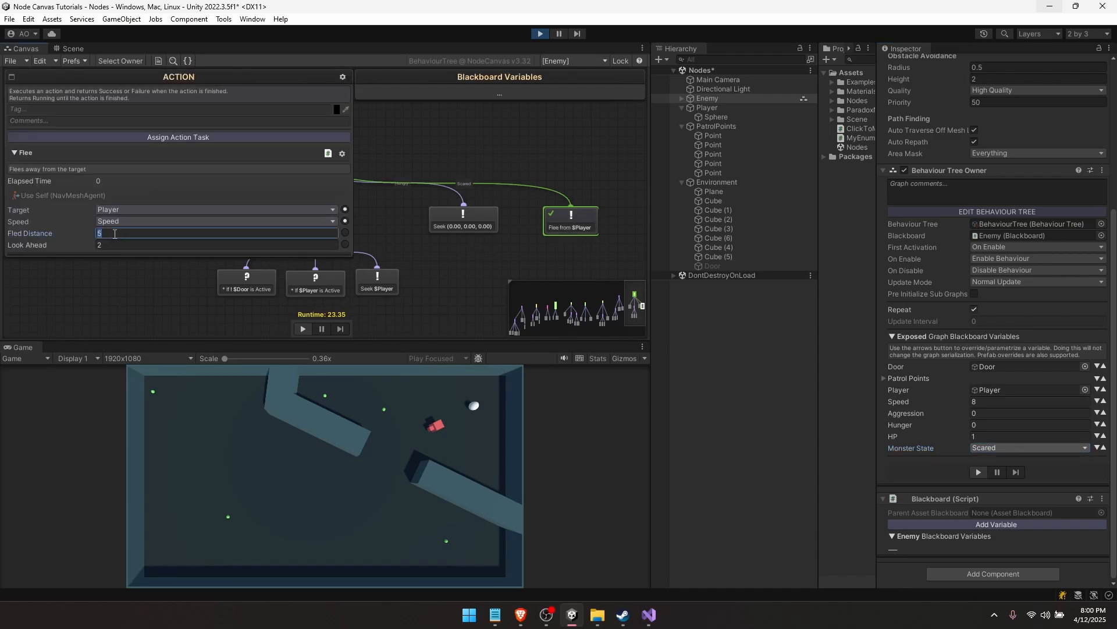
pyautogui.write('20')
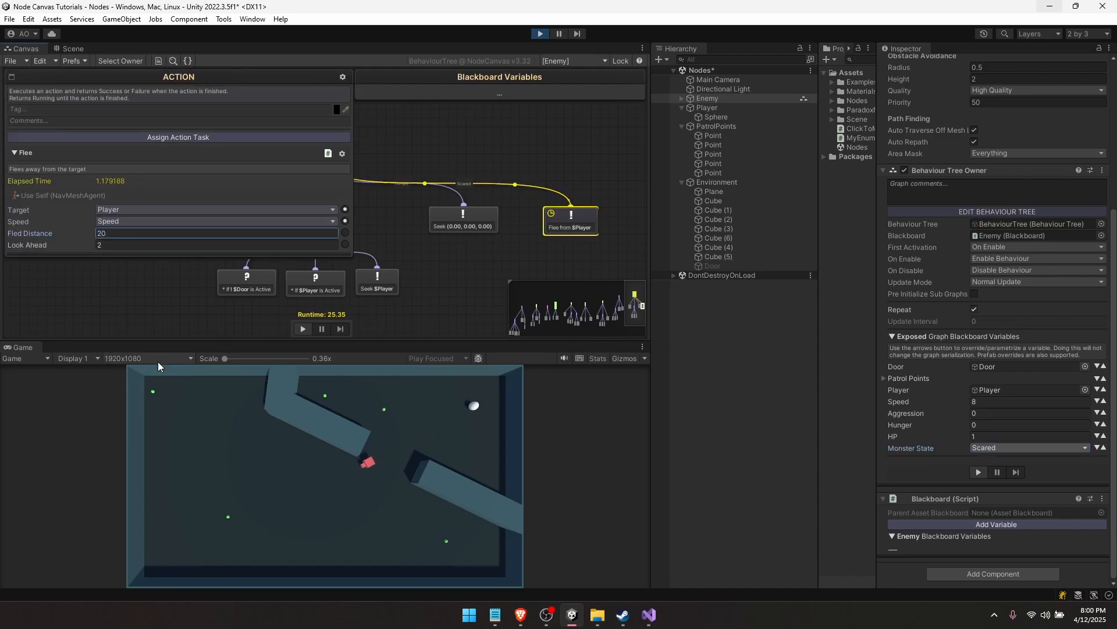
pyautogui.click(209, 489)
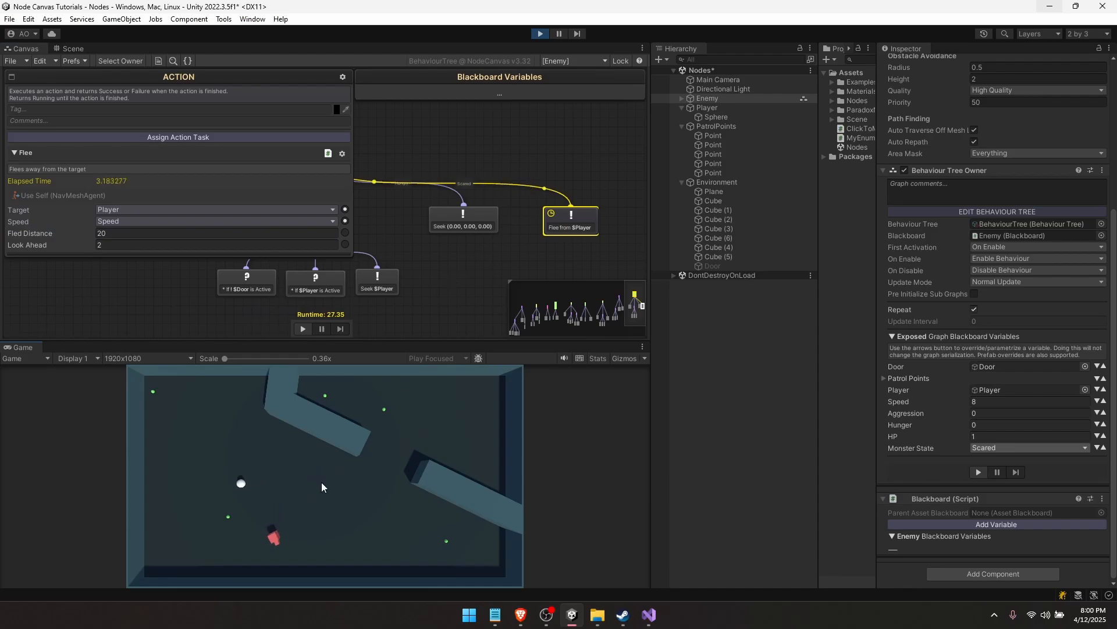
pyautogui.click(213, 403)
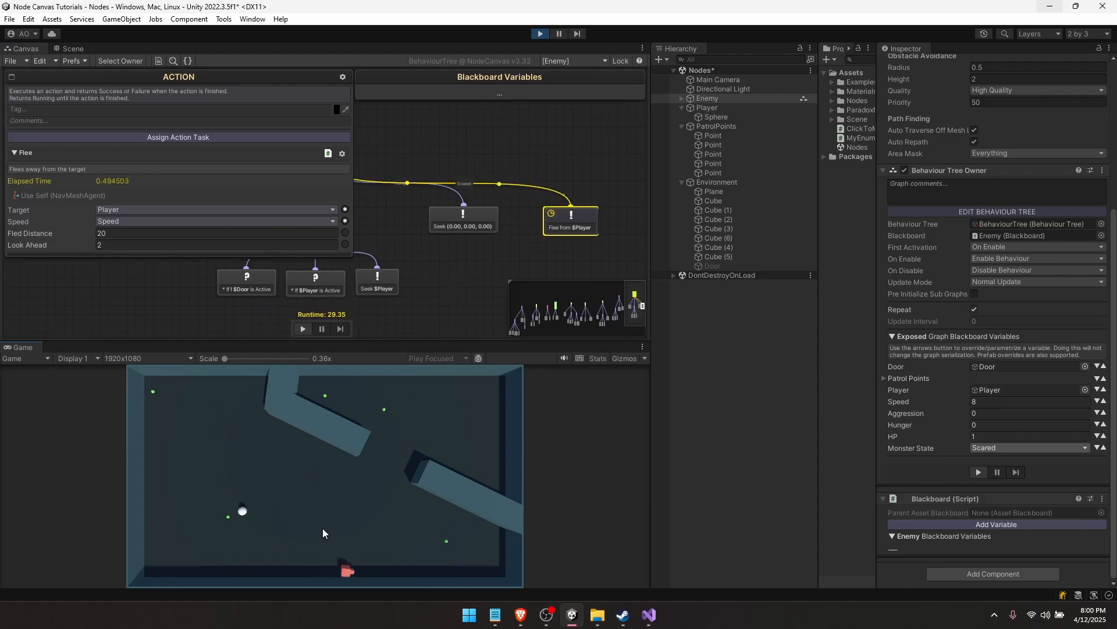
pyautogui.click(367, 540)
pyautogui.click(361, 567)
pyautogui.click(311, 518)
# Switch Monster State to Aggressive and then to Hungry, moving the player around the arena in each state
pyautogui.click(992, 447)
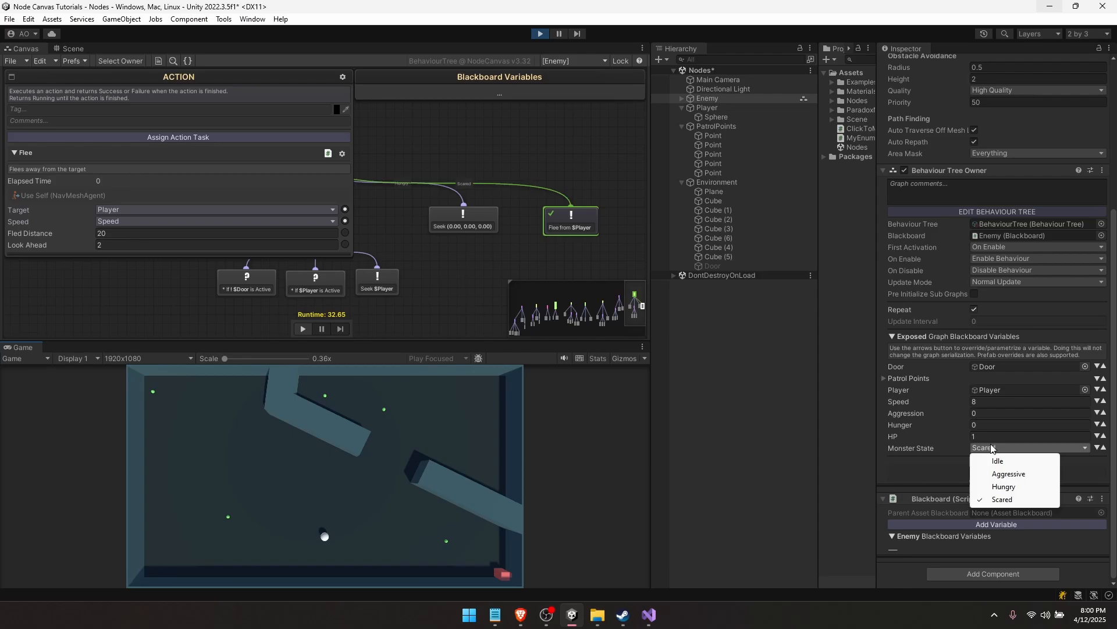
pyautogui.click(1008, 473)
pyautogui.click(261, 473)
pyautogui.click(429, 418)
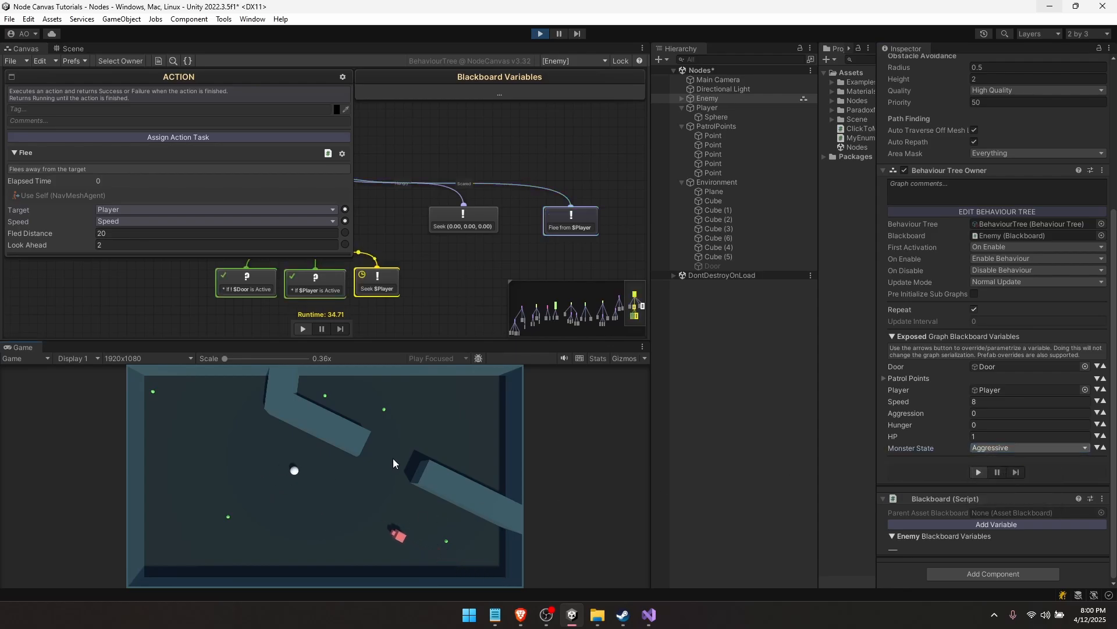
pyautogui.click(1028, 447)
pyautogui.click(1008, 486)
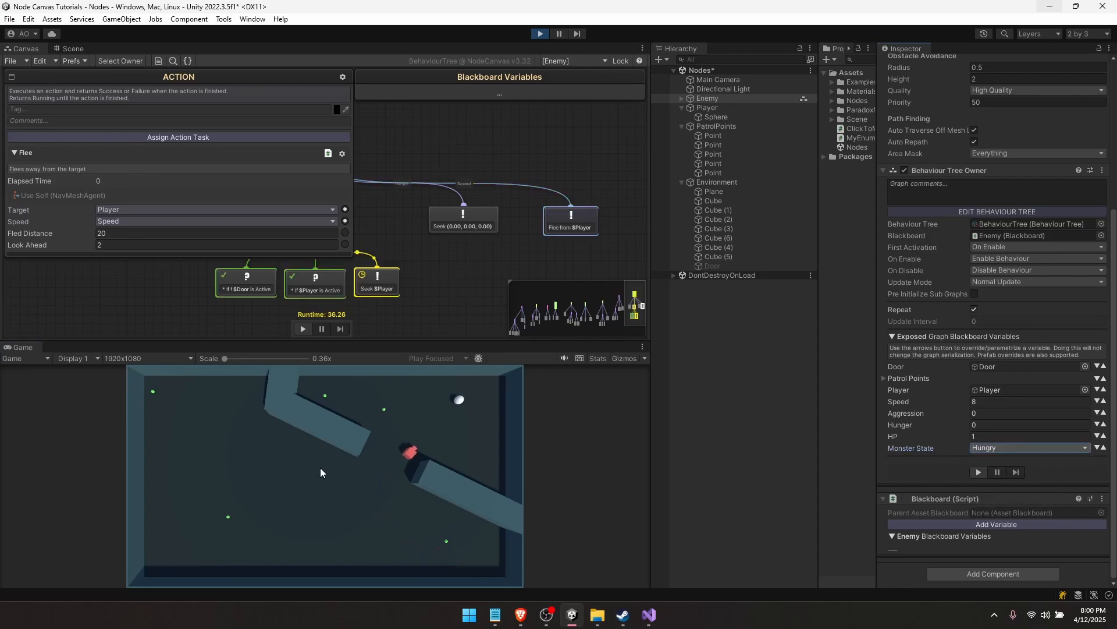
pyautogui.click(322, 491)
pyautogui.click(395, 537)
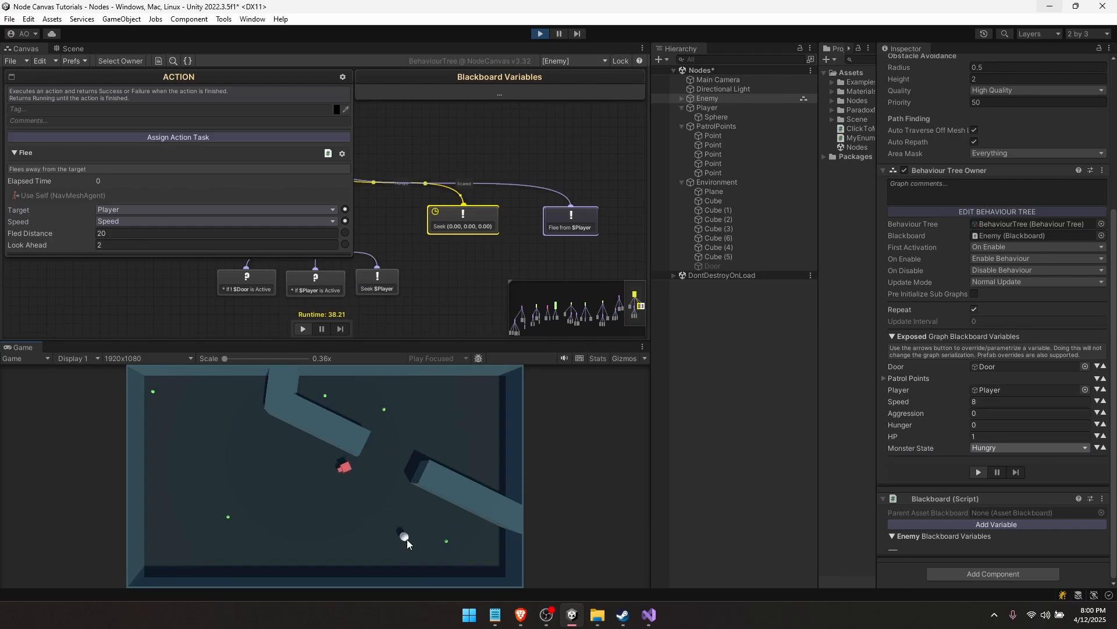
# Stop the scene and enable Dynamic on the Monster State Switch node
pyautogui.click(178, 80)
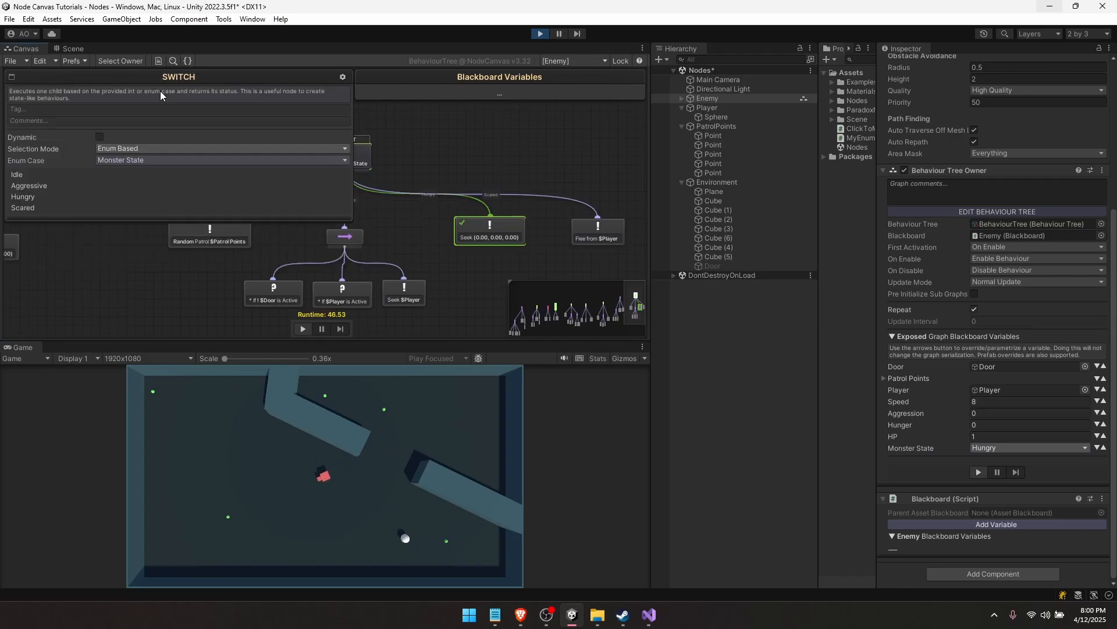
pyautogui.click(469, 155)
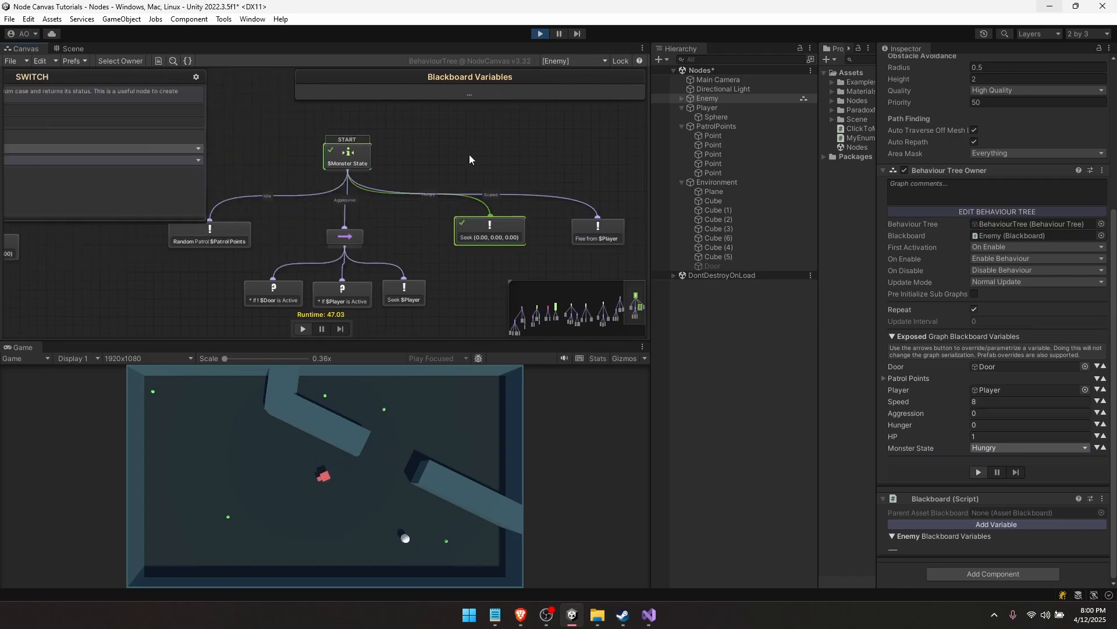
pyautogui.click(541, 34)
pyautogui.click(329, 225)
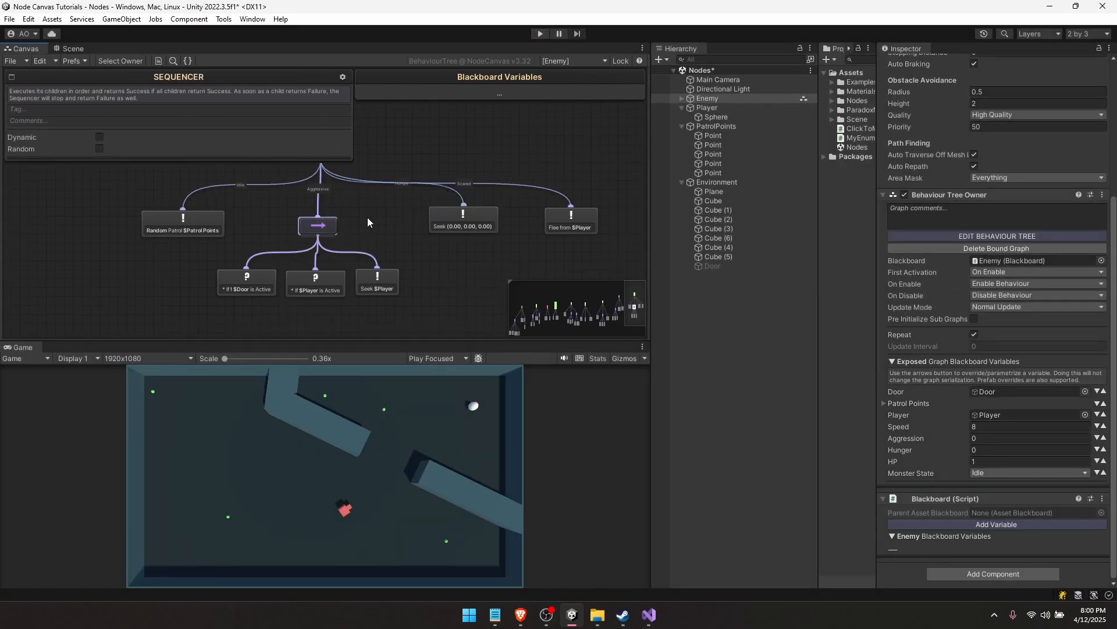
pyautogui.moveTo(368, 222); pyautogui.dragTo(442, 249, button='middle')
pyautogui.click(394, 181)
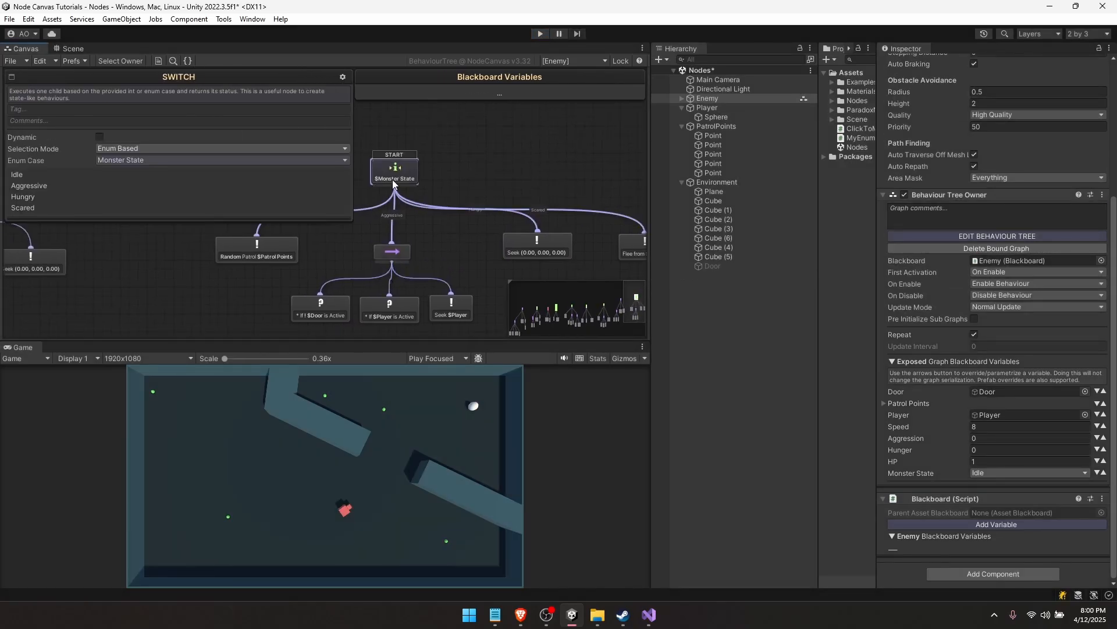
pyautogui.click(99, 137)
pyautogui.click(432, 168)
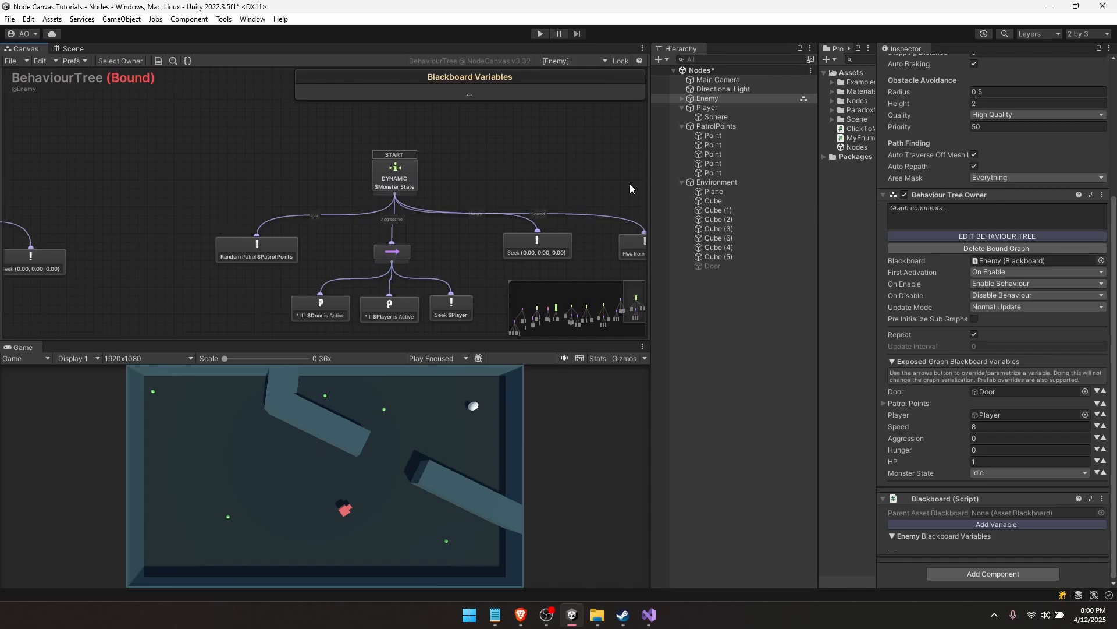
# Enable Dynamic on the Sequencer node in the Aggressive branch
pyautogui.moveTo(447, 201); pyautogui.dragTo(382, 173, button='middle')
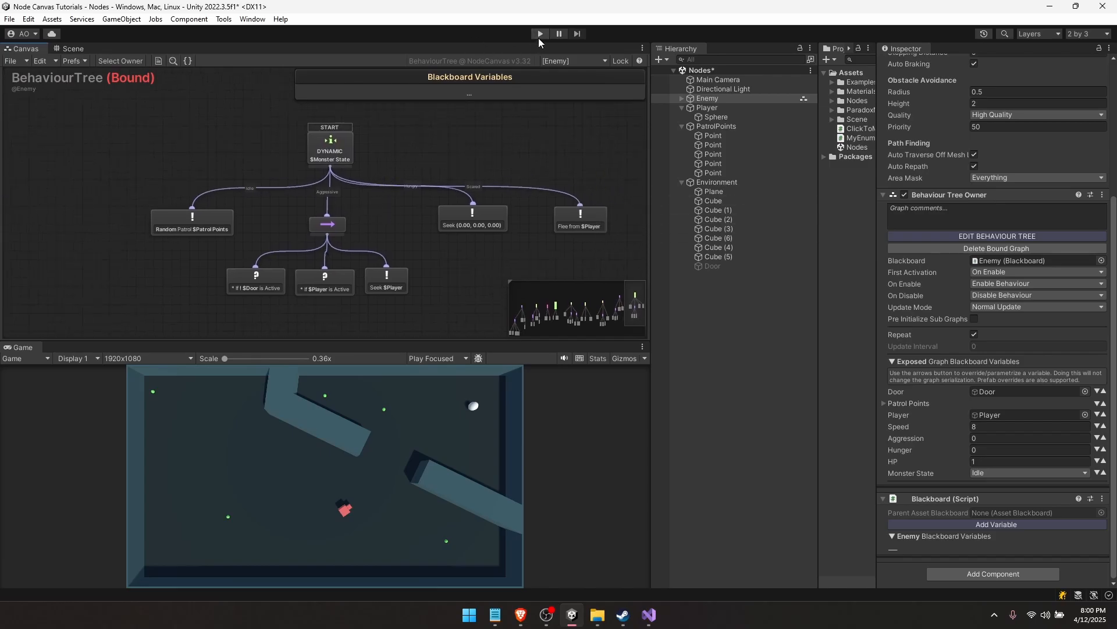
pyautogui.click(337, 224)
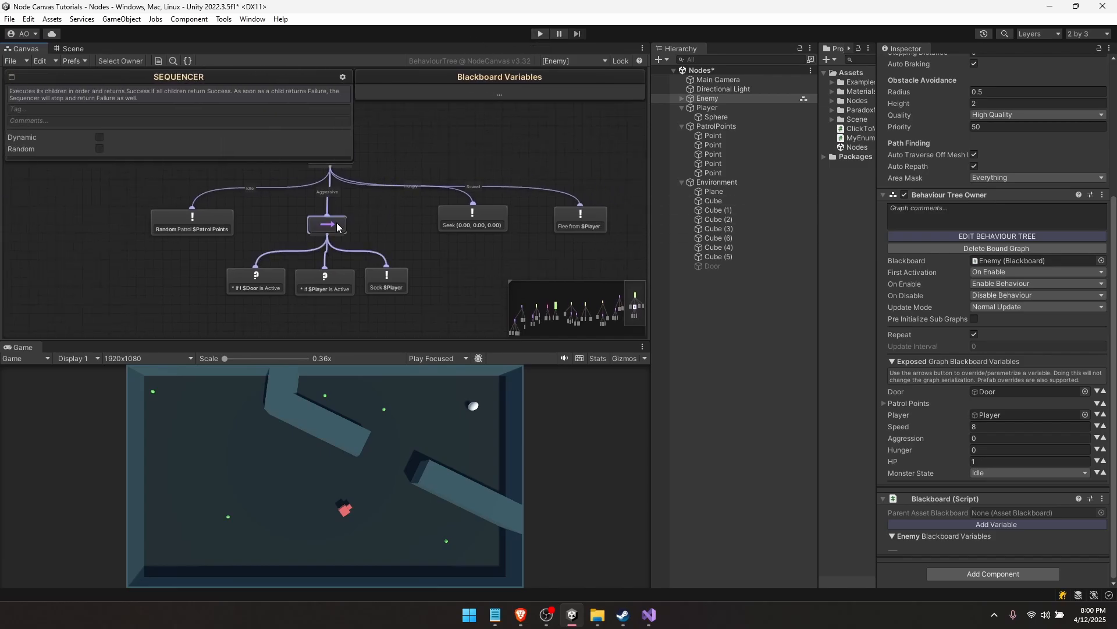
pyautogui.click(100, 138)
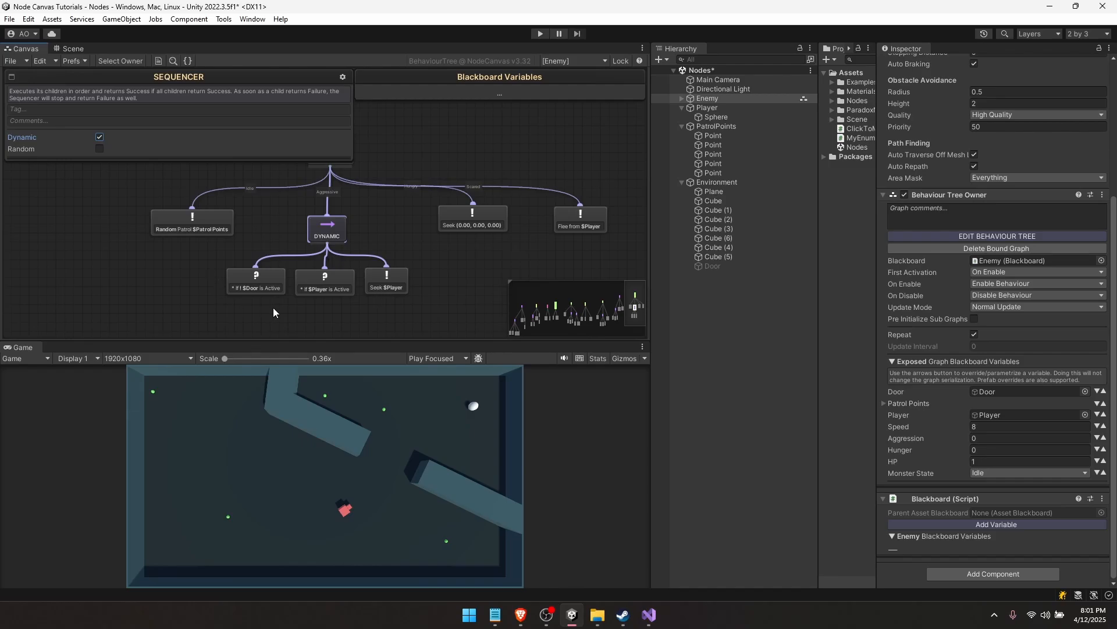
pyautogui.click(358, 249)
# Play the scene again, set Monster State to Hungry and then Aggressive, and move the player across the arena
pyautogui.click(540, 33)
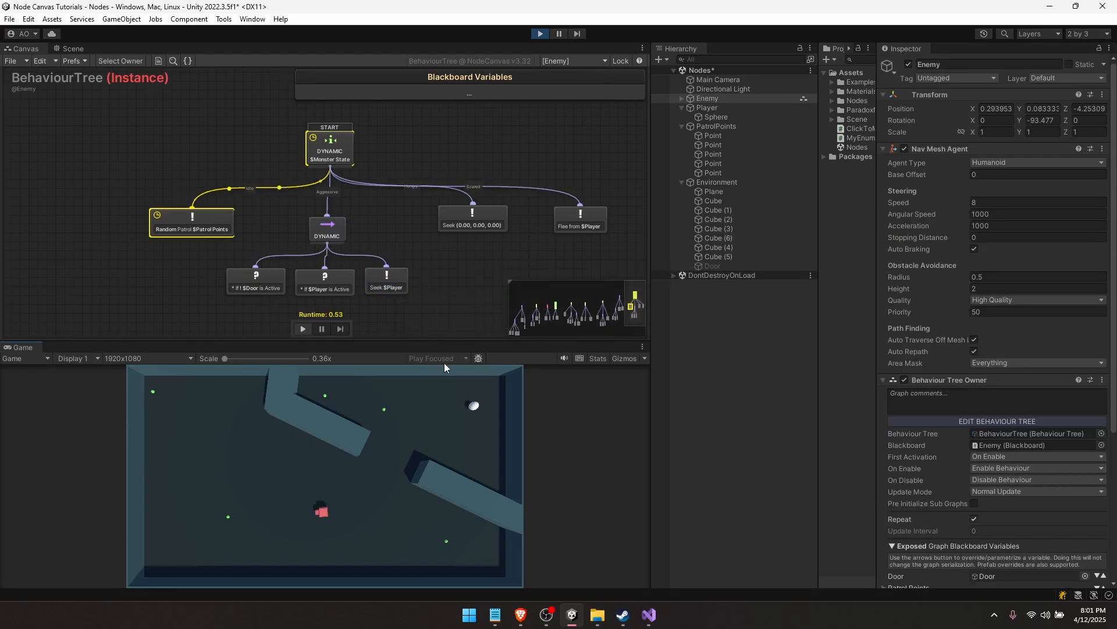
pyautogui.scroll(-5, 1020, 517)
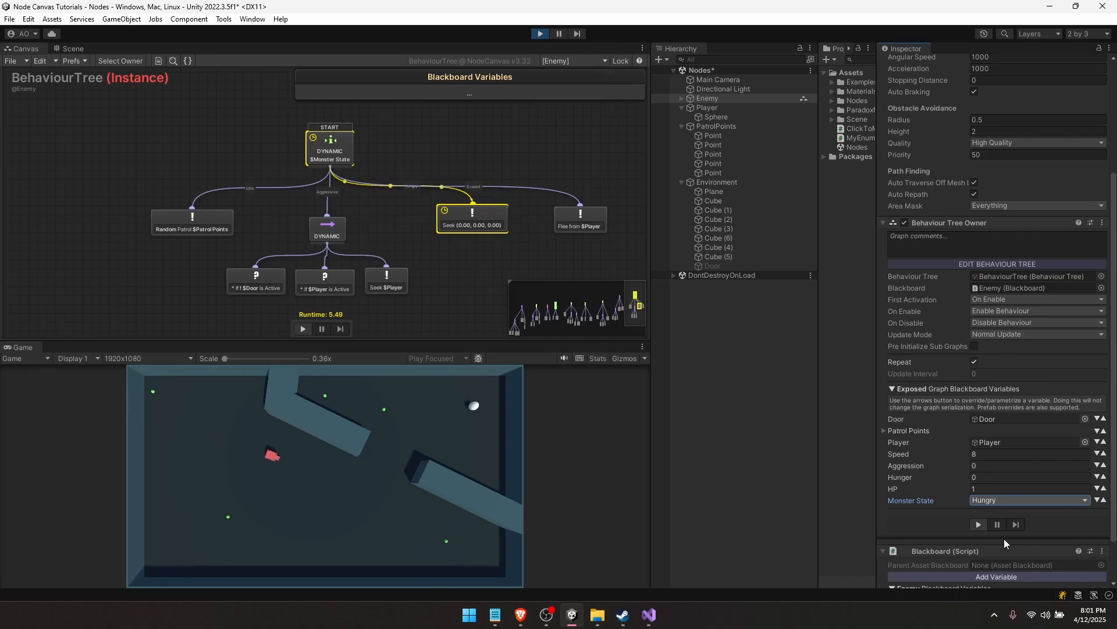
pyautogui.click(1000, 502)
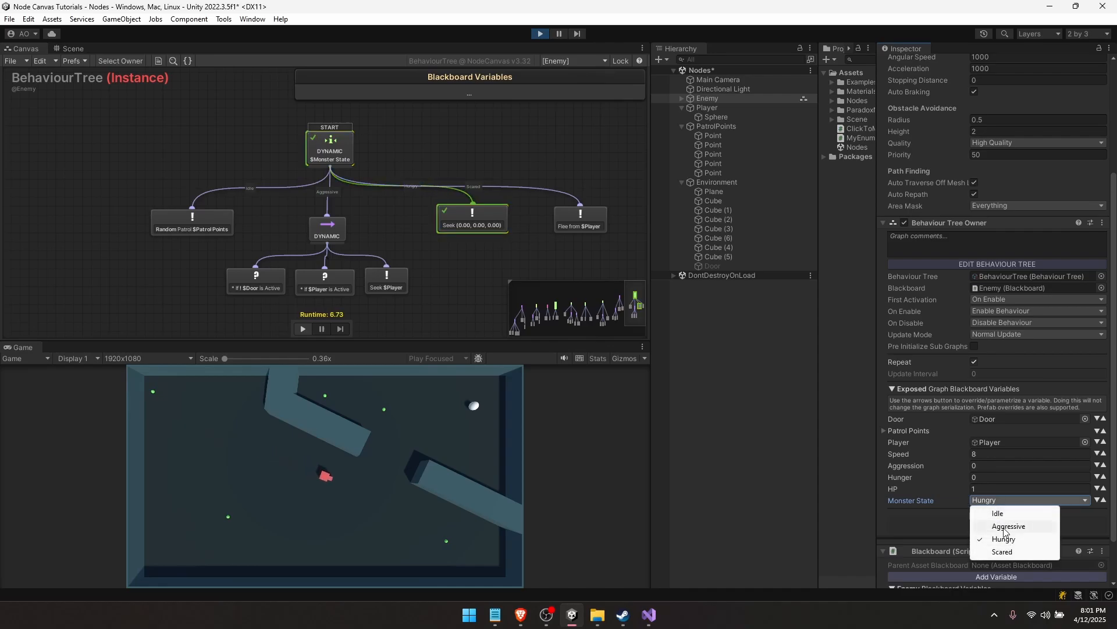
pyautogui.click(1003, 528)
pyautogui.click(291, 510)
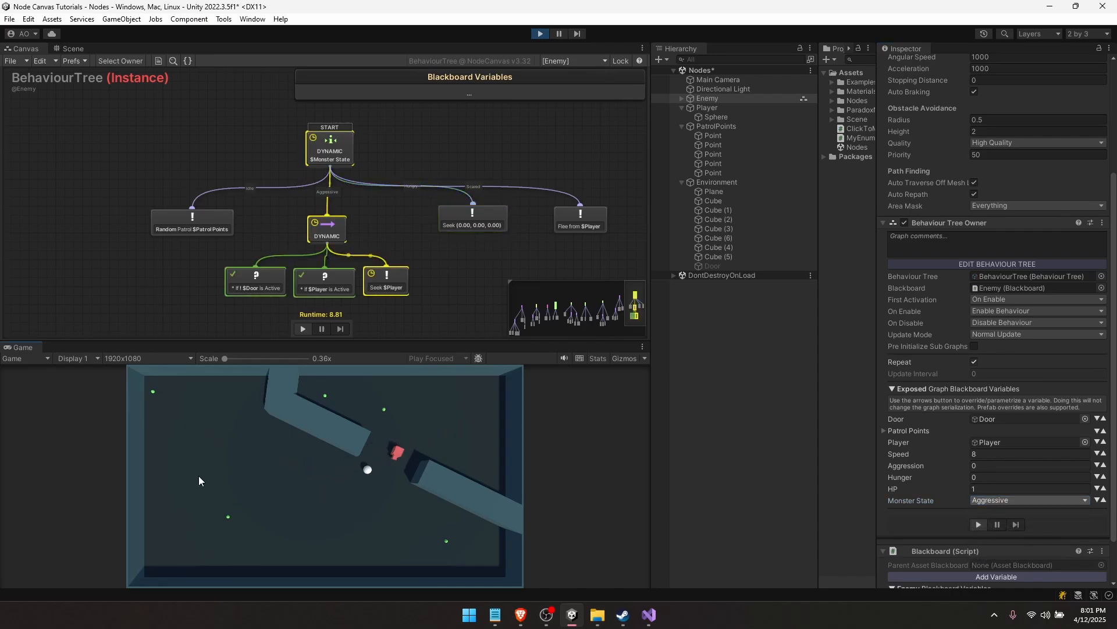
pyautogui.click(185, 457)
# Activate the Door object during play and move the player to various spots to test the Aggressive sequence
pyautogui.click(708, 268)
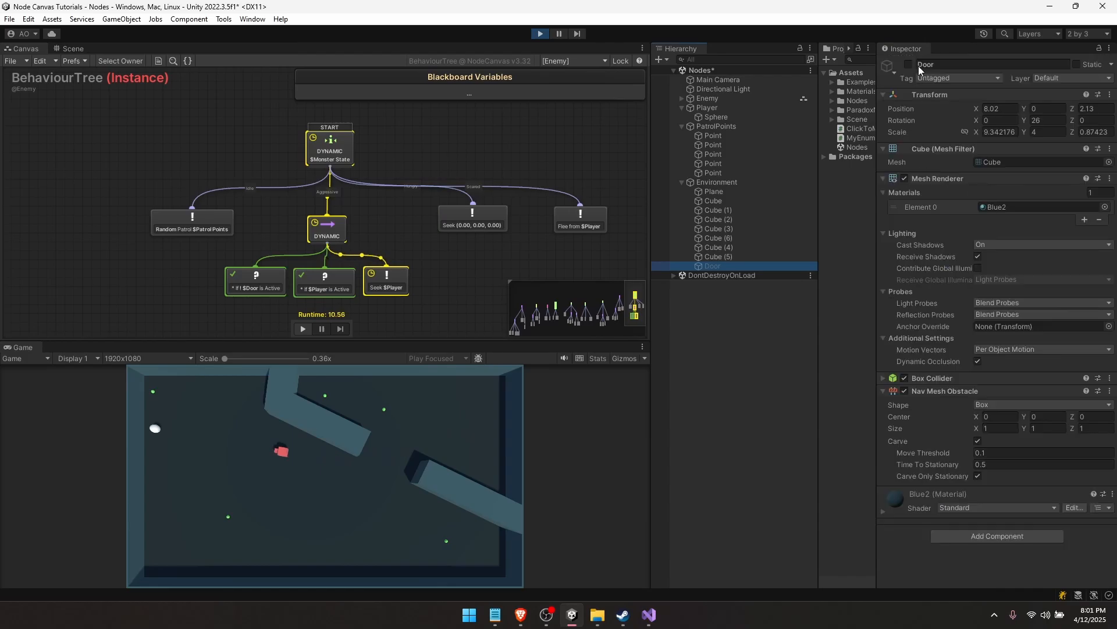
pyautogui.click(909, 63)
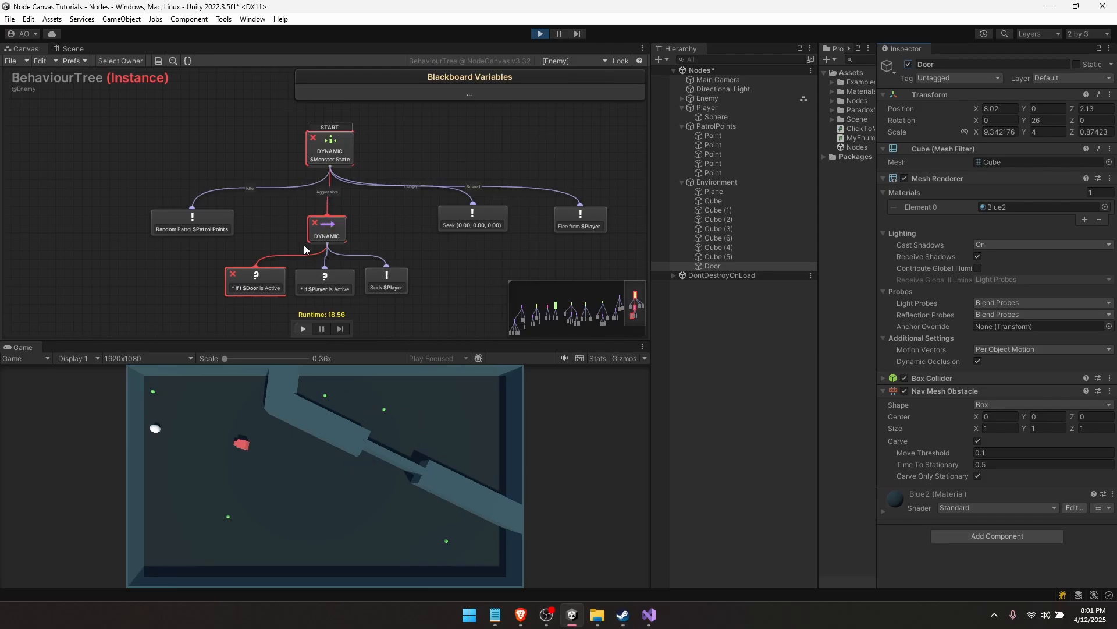
pyautogui.click(270, 469)
pyautogui.click(253, 531)
pyautogui.click(325, 550)
pyautogui.click(376, 511)
pyautogui.click(268, 386)
pyautogui.click(169, 398)
pyautogui.click(124, 499)
pyautogui.click(273, 532)
pyautogui.click(375, 515)
pyautogui.click(289, 490)
pyautogui.click(303, 534)
# Select the Enemy and open its Monster State options
pyautogui.click(710, 97)
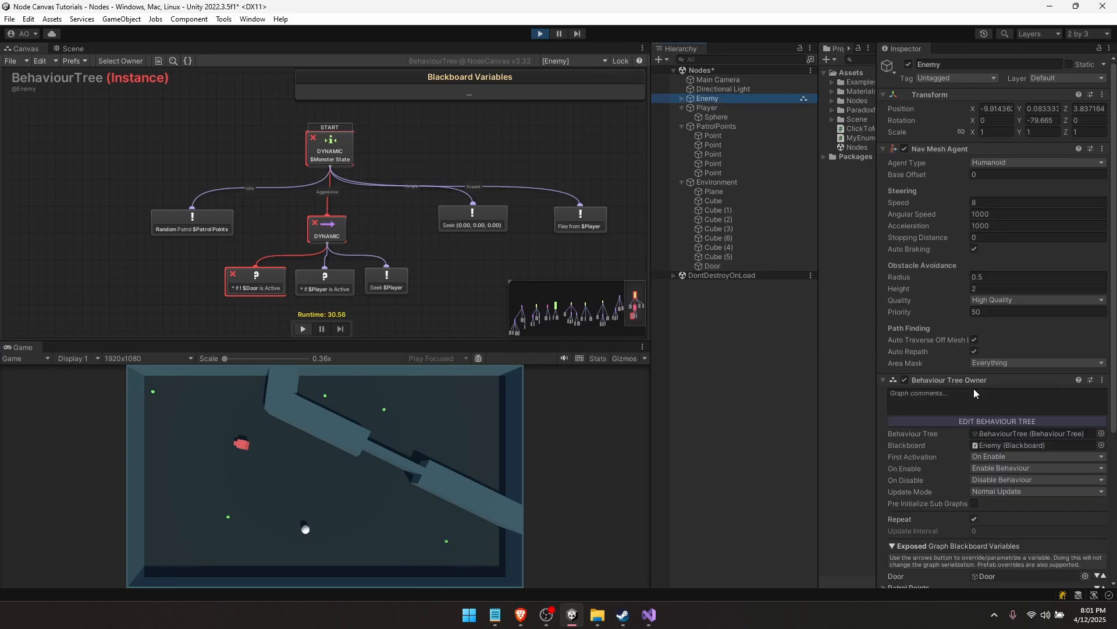
pyautogui.scroll(-10, 1001, 350)
pyautogui.click(1027, 448)
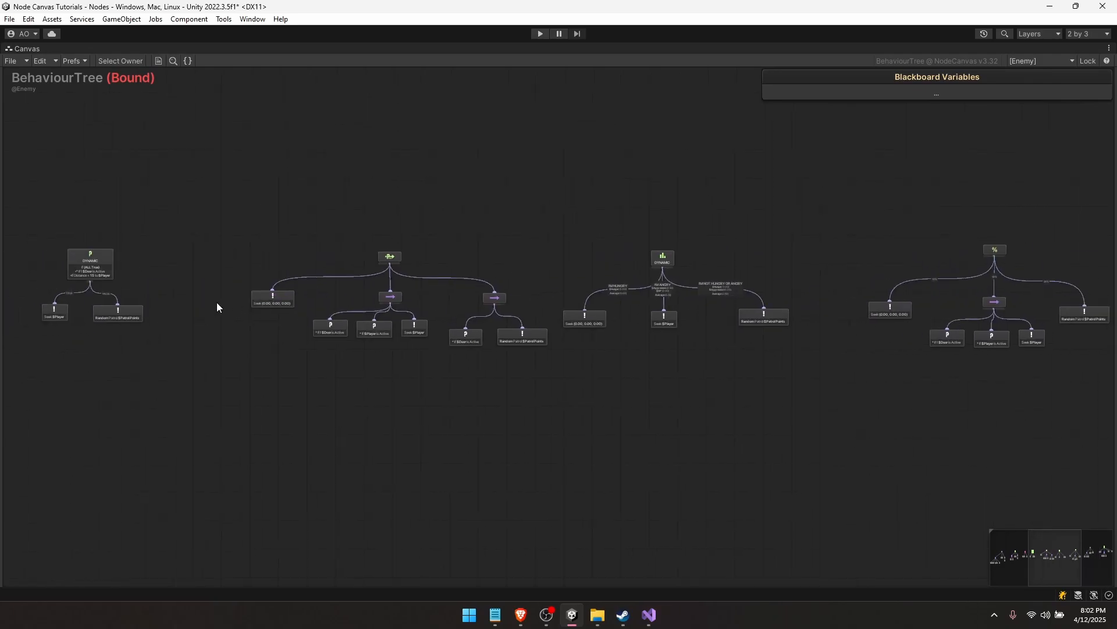
# Examine the descriptions and options of the example trees' root nodes in order, from the first Sequencer through the Flip Selector
pyautogui.moveTo(578, 334); pyautogui.dragTo(605, 333, button='middle')
pyautogui.moveTo(105, 334); pyautogui.dragTo(459, 316, button='middle')
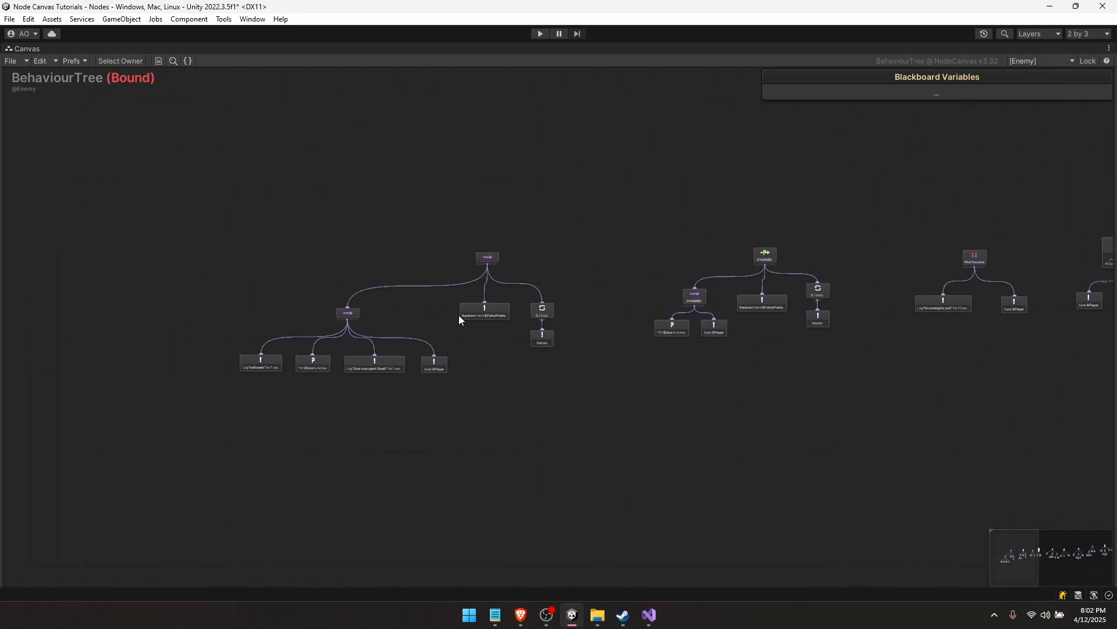
pyautogui.scroll(3, 478, 388)
pyautogui.click(492, 165)
pyautogui.moveTo(1033, 197); pyautogui.dragTo(633, 286, button='middle')
pyautogui.click(677, 242)
pyautogui.moveTo(865, 287); pyautogui.dragTo(603, 261, button='middle')
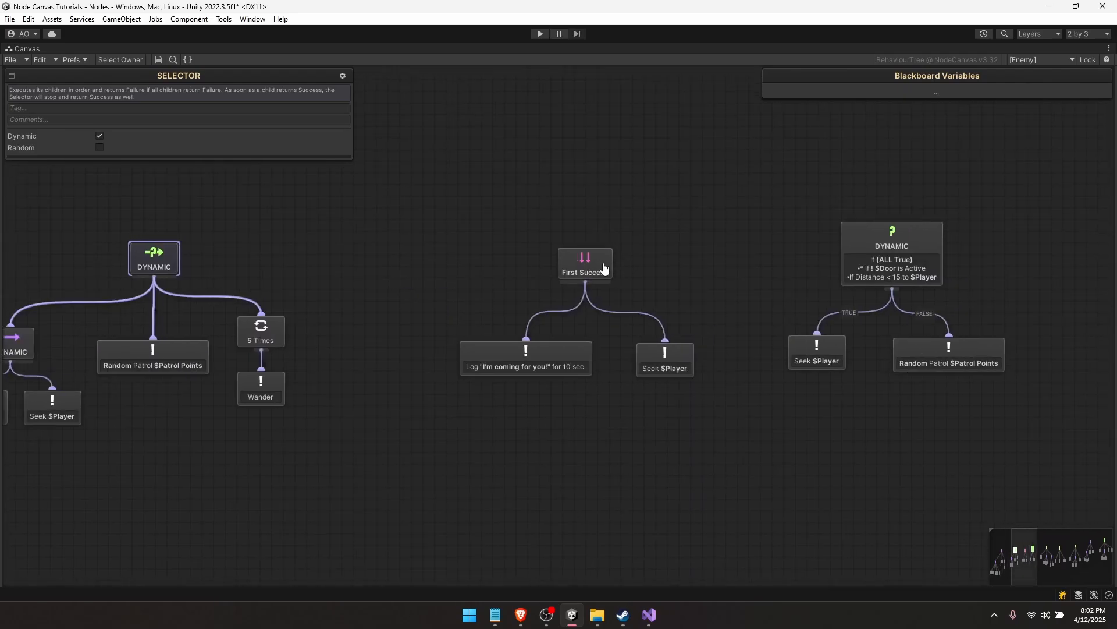
pyautogui.click(603, 265)
pyautogui.moveTo(854, 288); pyautogui.dragTo(528, 287, button='middle')
pyautogui.click(596, 244)
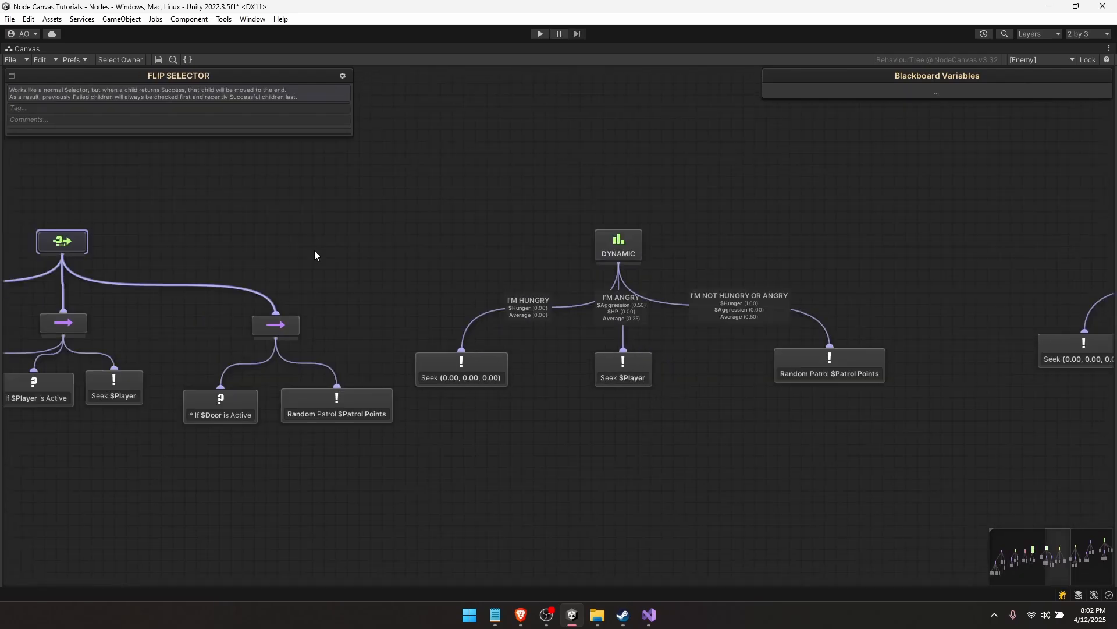
# Examine the settings of the Priority Selector, the percentage-based selector, the Step Sequencer and the Monster State Switch root nodes
pyautogui.click(612, 247)
pyautogui.moveTo(856, 288); pyautogui.dragTo(530, 291, button='middle')
pyautogui.moveTo(931, 267); pyautogui.dragTo(767, 267, button='middle')
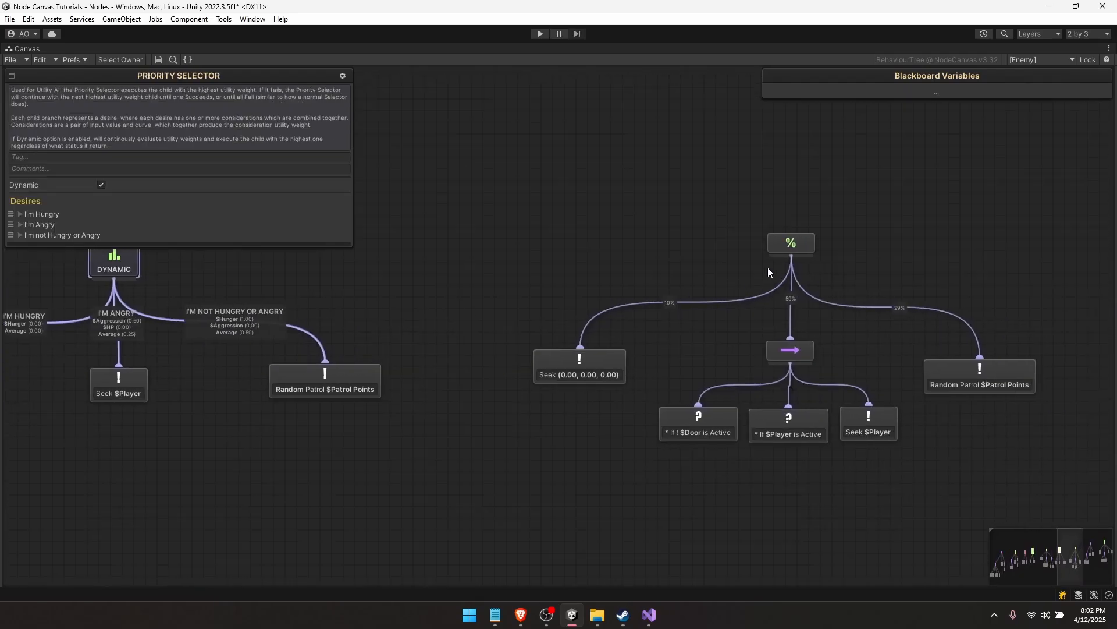
pyautogui.click(791, 244)
pyautogui.moveTo(897, 281); pyautogui.dragTo(300, 309, button='middle')
pyautogui.click(842, 226)
pyautogui.moveTo(873, 279); pyautogui.dragTo(672, 279, button='middle')
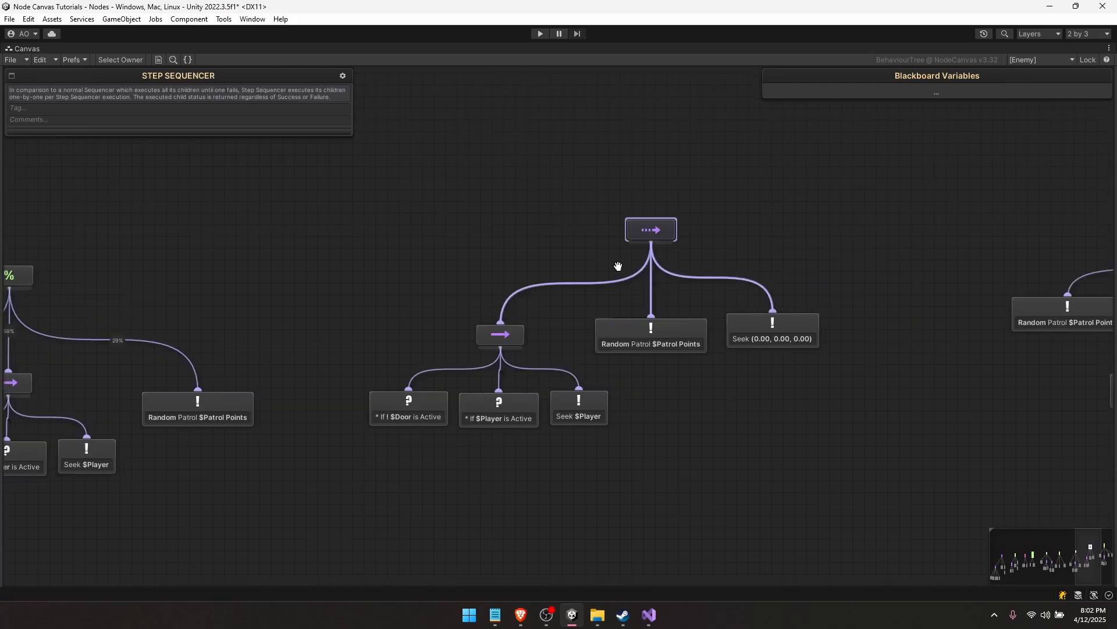
pyautogui.moveTo(989, 273); pyautogui.dragTo(559, 262, button='middle')
pyautogui.click(838, 236)
pyautogui.moveTo(904, 314); pyautogui.dragTo(314, 314, button='middle')
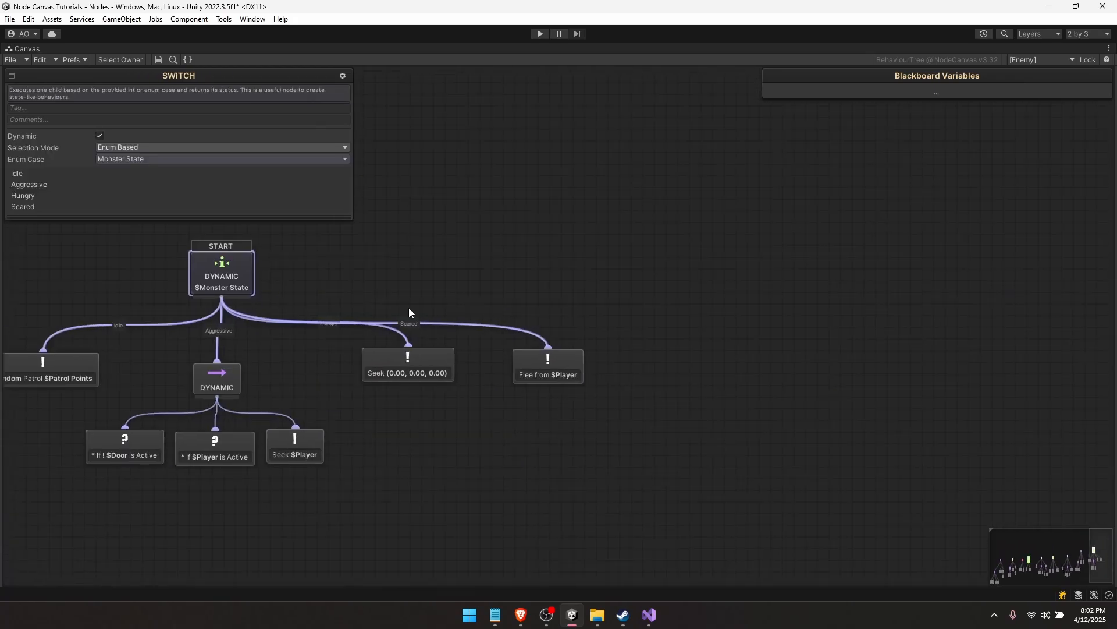
# Survey the full row of example trees, going from the Switch tree back to the first Sequencer tree and forward again
pyautogui.moveTo(356, 353); pyautogui.dragTo(707, 296, button='middle')
pyautogui.scroll(-3, 707, 296)
pyautogui.moveTo(285, 346); pyautogui.dragTo(710, 384, button='middle')
pyautogui.click(710, 451)
pyautogui.moveTo(324, 391); pyautogui.dragTo(201, 380, button='middle')
pyautogui.scroll(4, 202, 377)
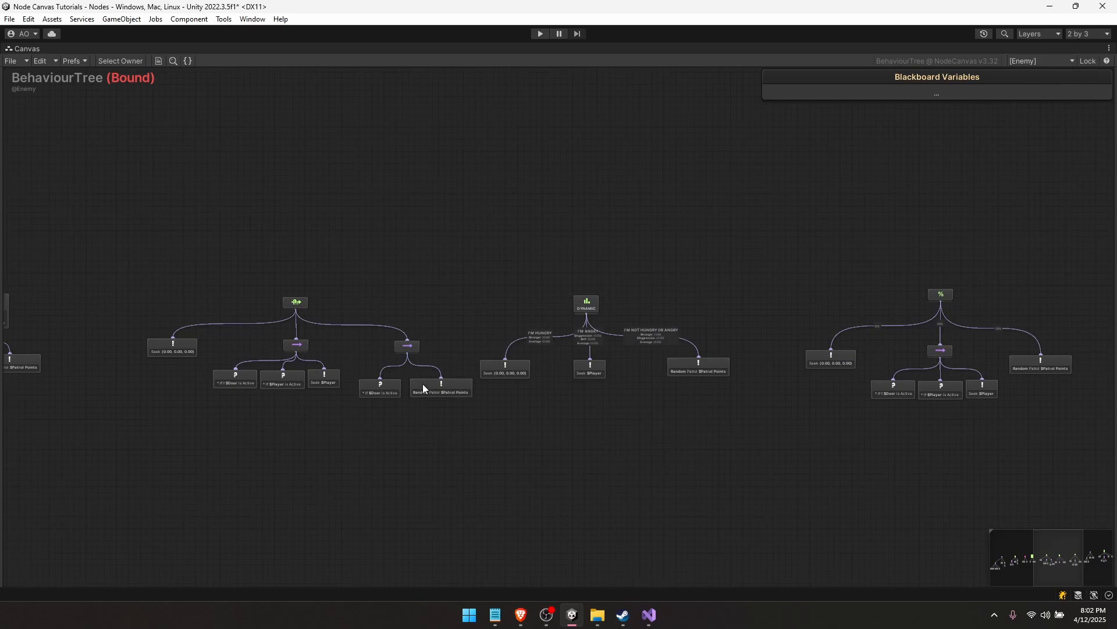
pyautogui.moveTo(427, 337); pyautogui.dragTo(732, 361, button='middle')
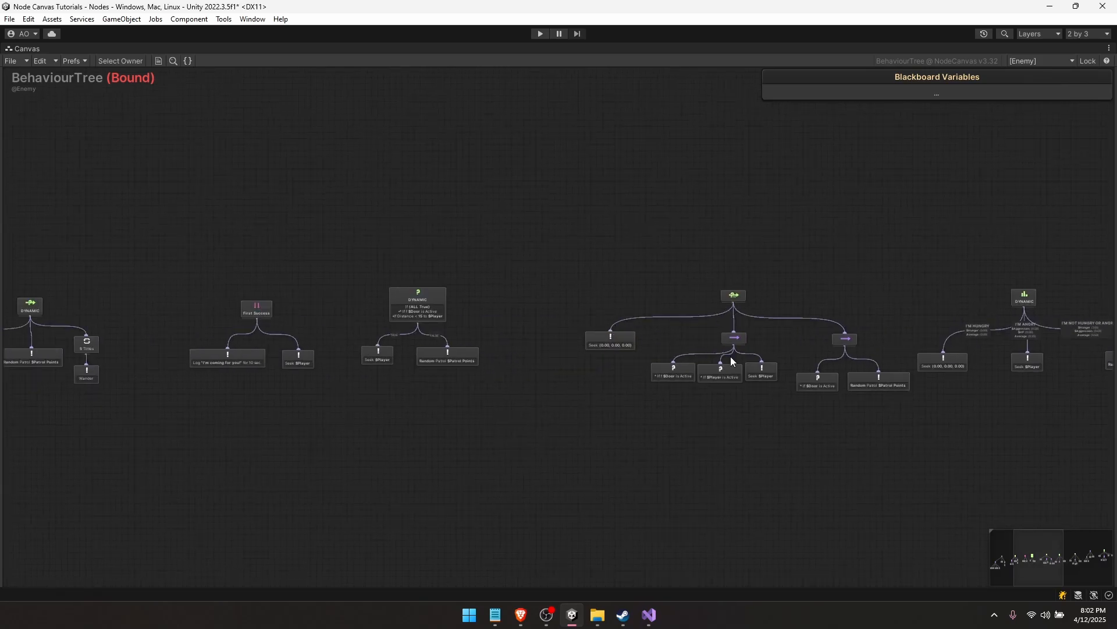
pyautogui.scroll(-3, 513, 390)
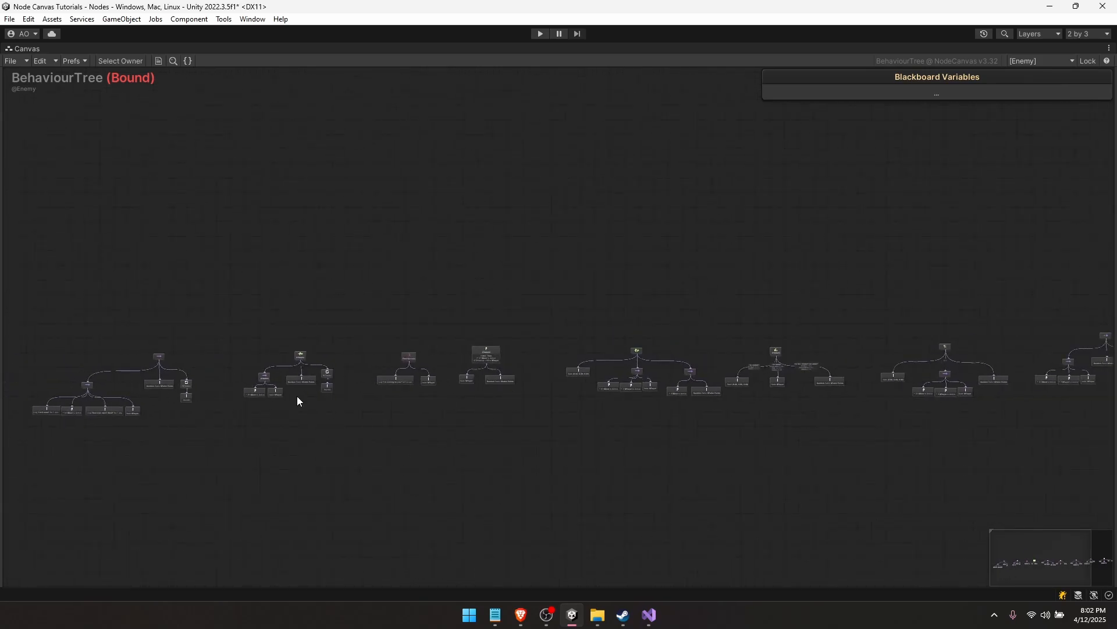
pyautogui.moveTo(296, 397); pyautogui.dragTo(537, 371, button='middle')
pyautogui.scroll(1, 340, 380)
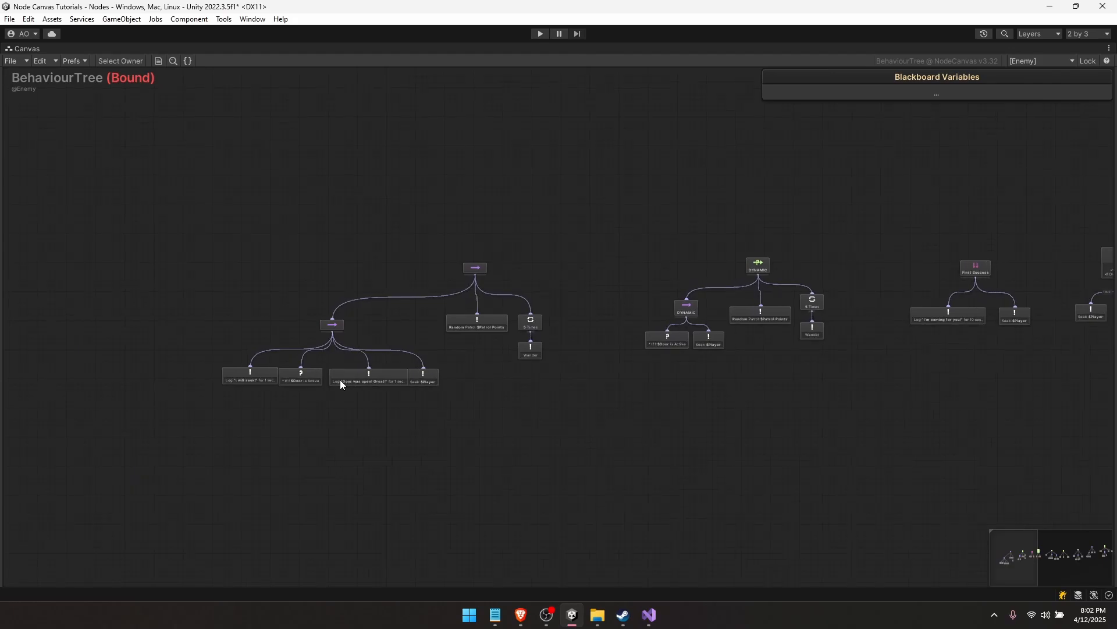
pyautogui.scroll(-1, 226, 362)
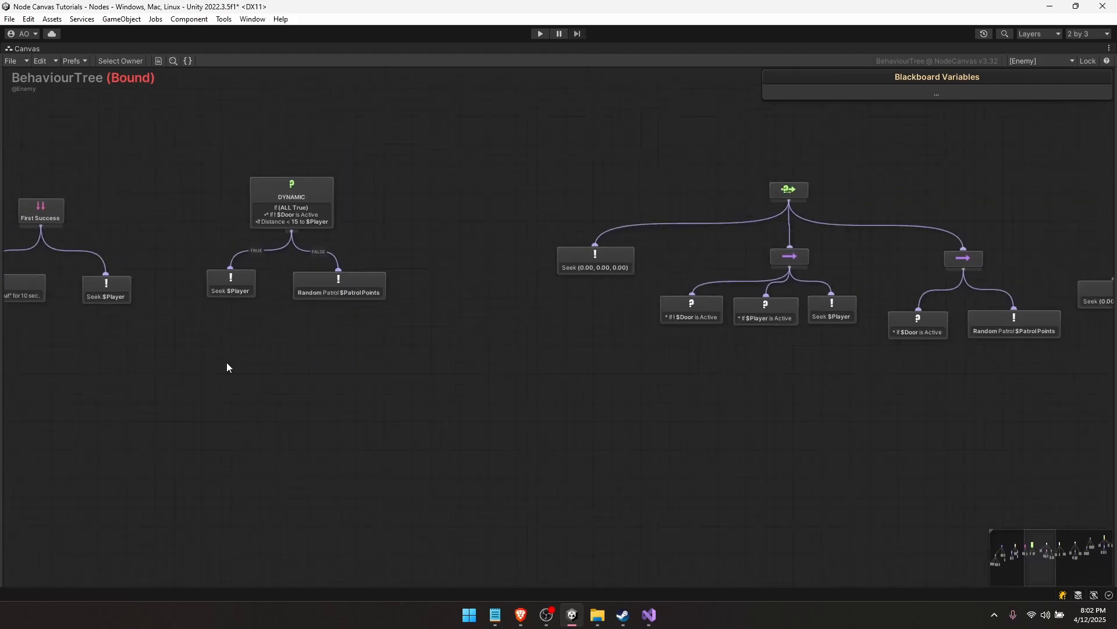
pyautogui.scroll(-2, 227, 366)
pyautogui.moveTo(722, 366); pyautogui.dragTo(394, 379, button='middle')
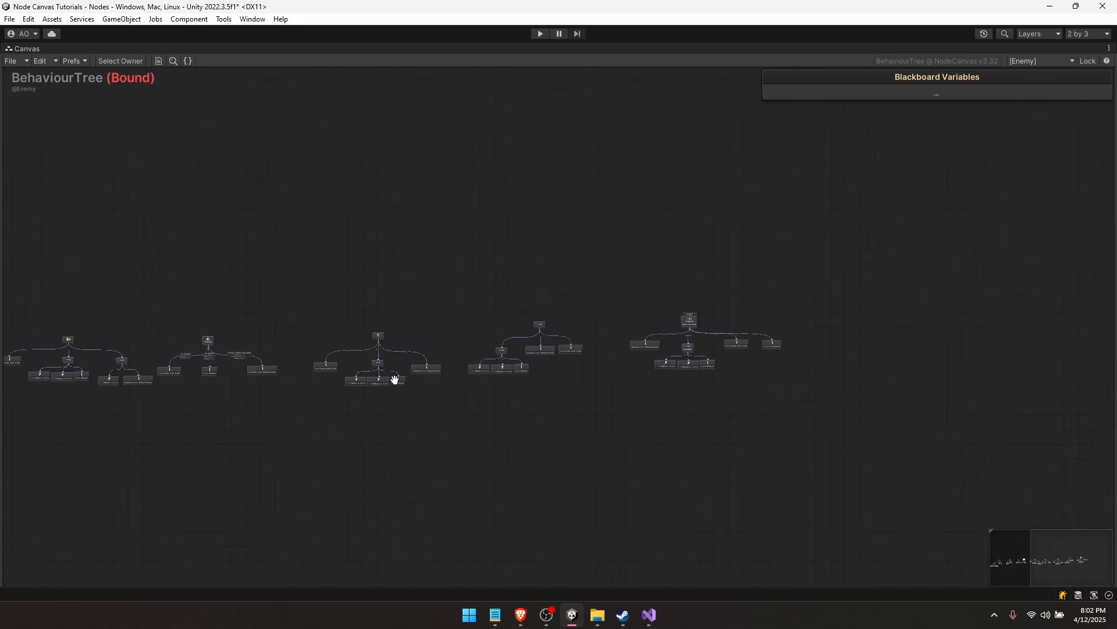
pyautogui.scroll(1, 663, 343)
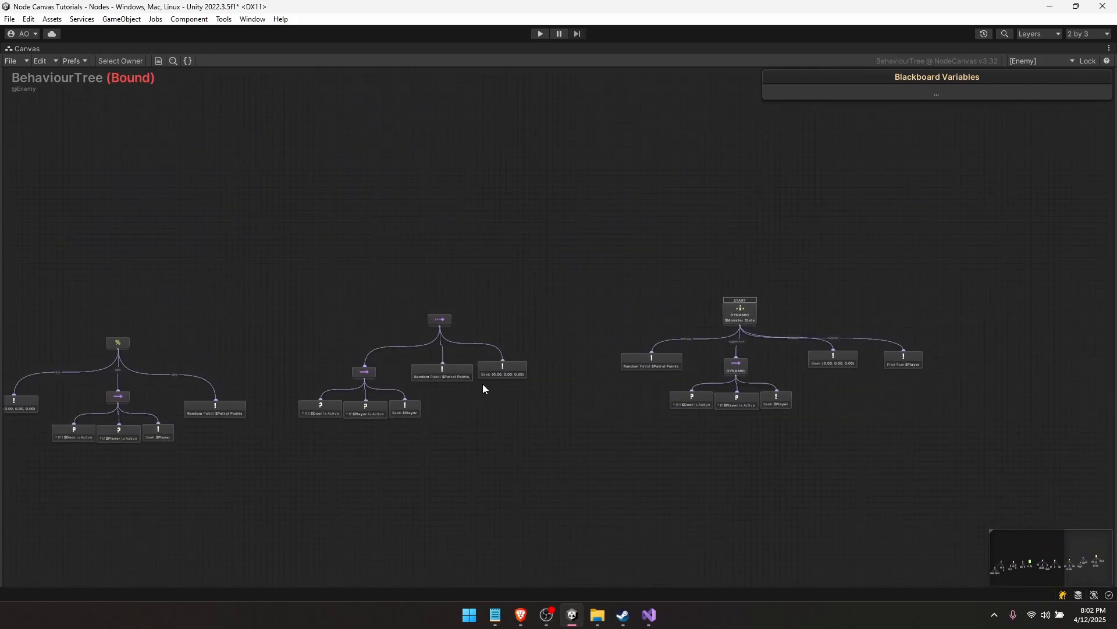